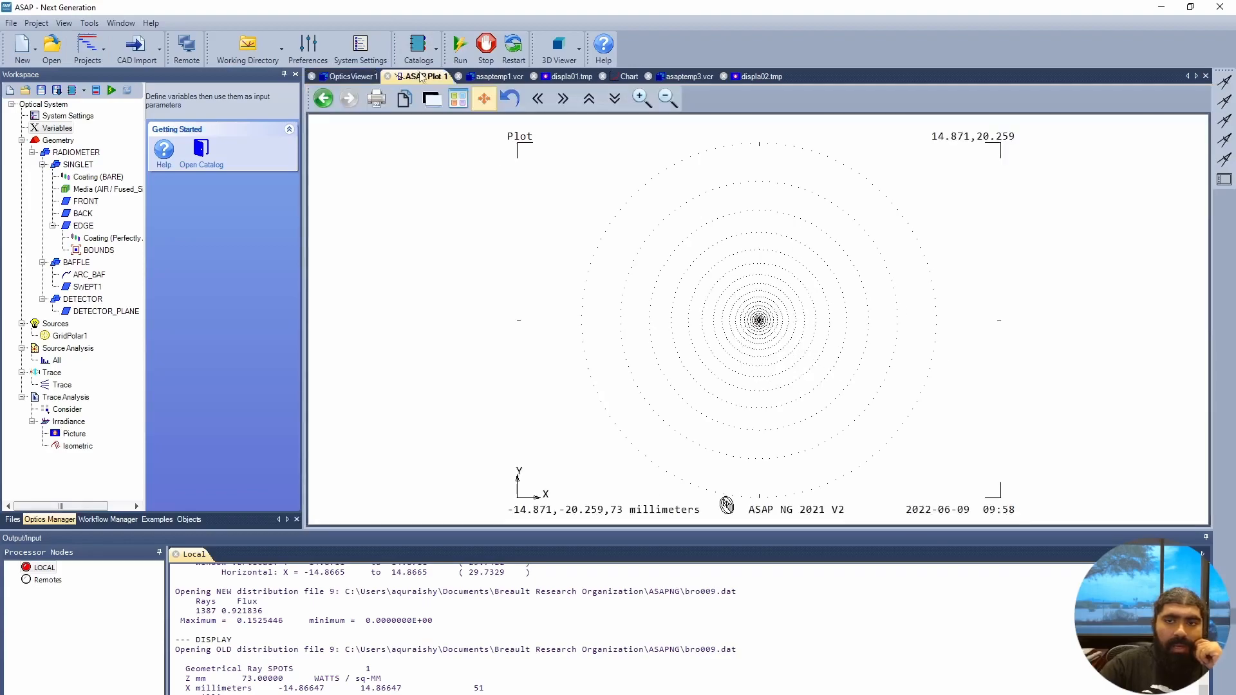
Examine the finished radiometer's side-view ray-trace plot and its 3D model from several angles.
left_click(325, 98)
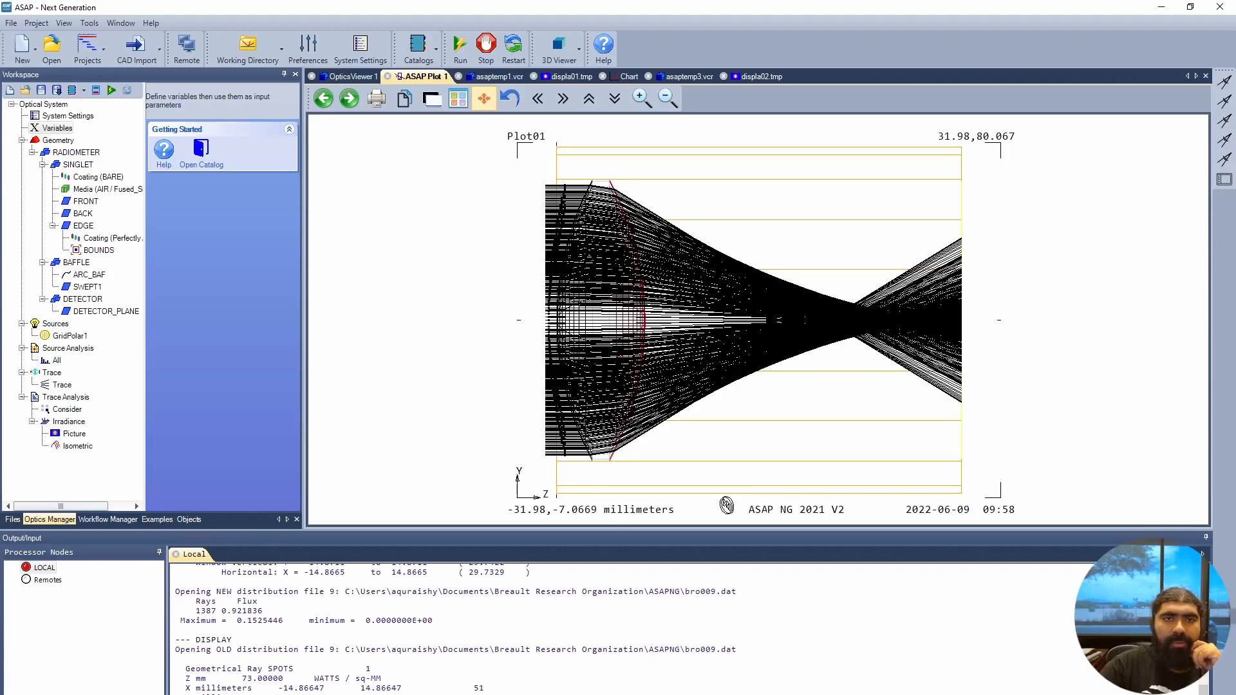
left_click(496, 76)
left_click_drag(693, 280, 743, 202)
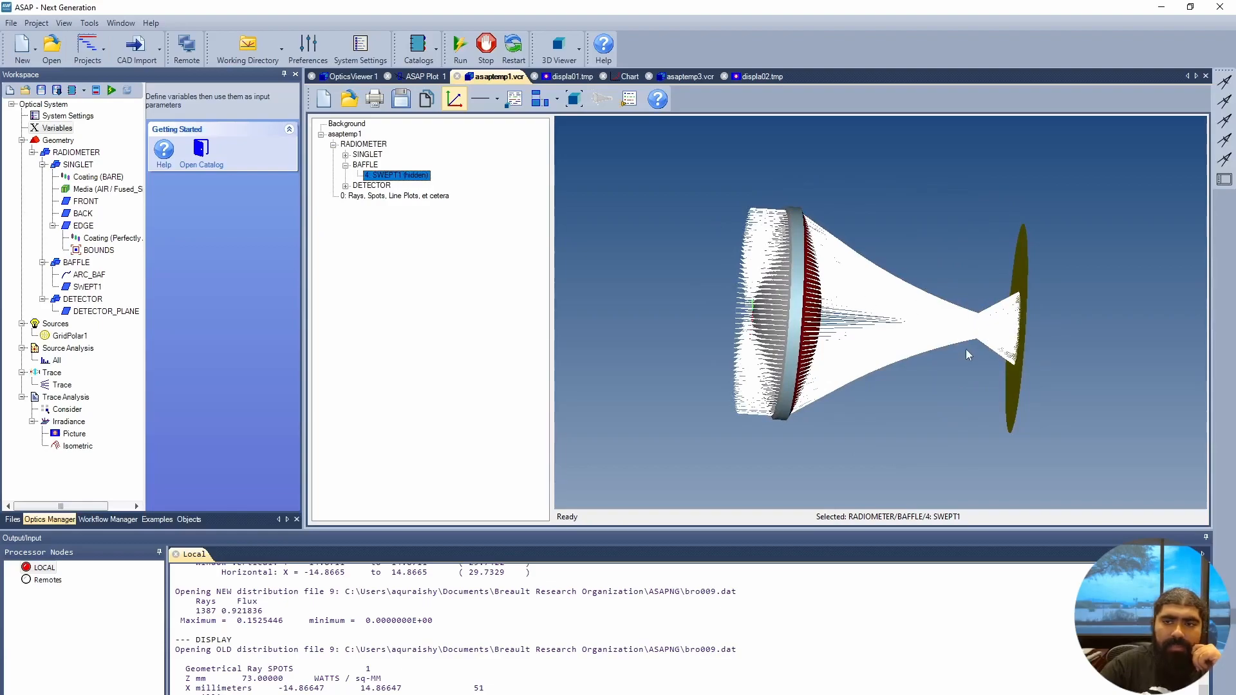
left_click_drag(880, 372, 1023, 275)
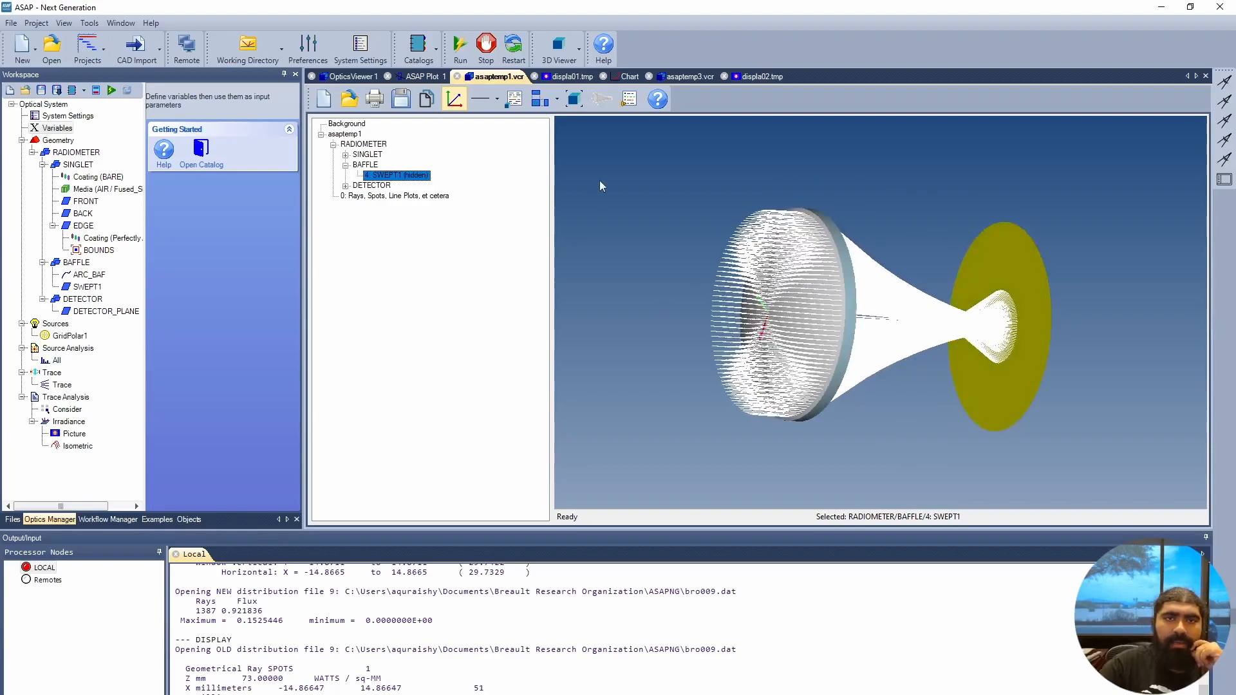
Examine the detector irradiance in the ray-spot picture and isometric chart, probing cross sections at and around the central spot.
left_click(569, 77)
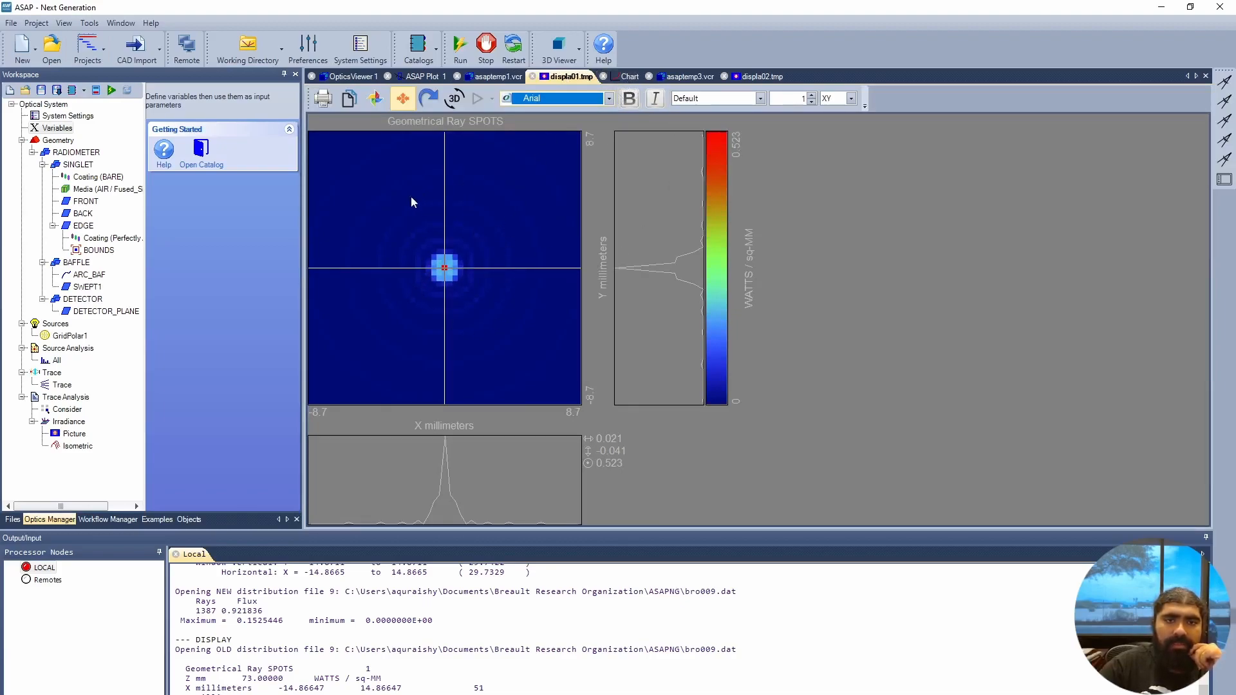
left_click(628, 77)
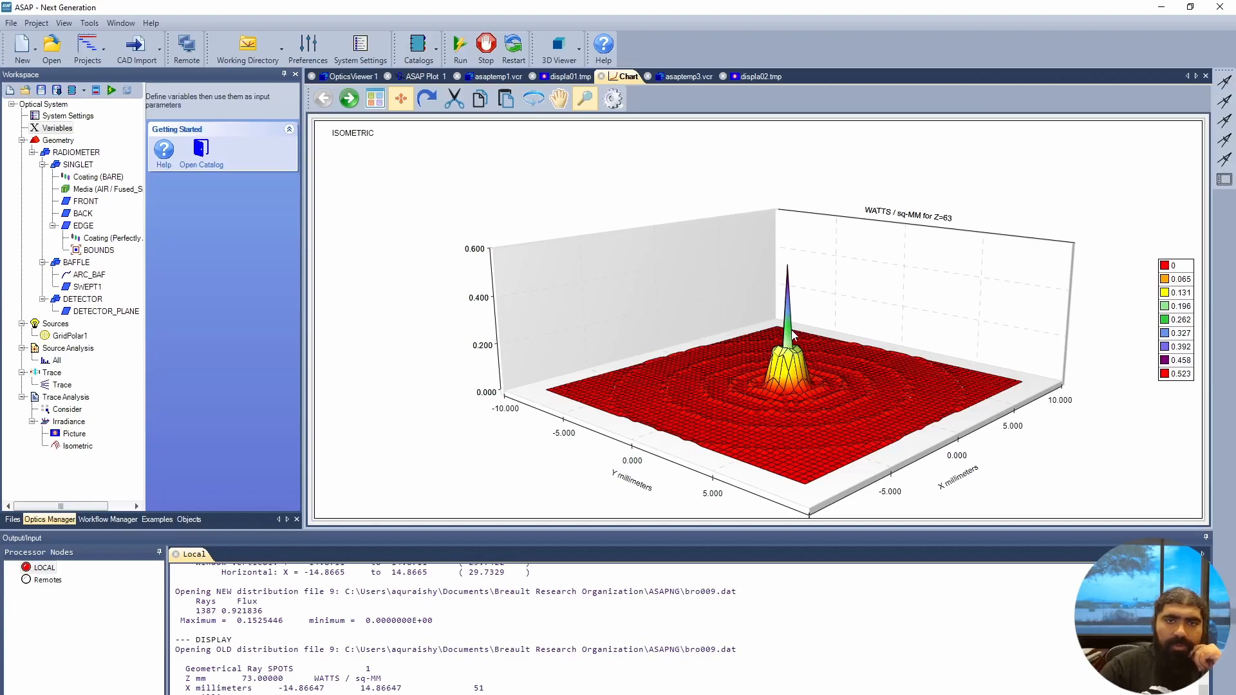
left_click(562, 76)
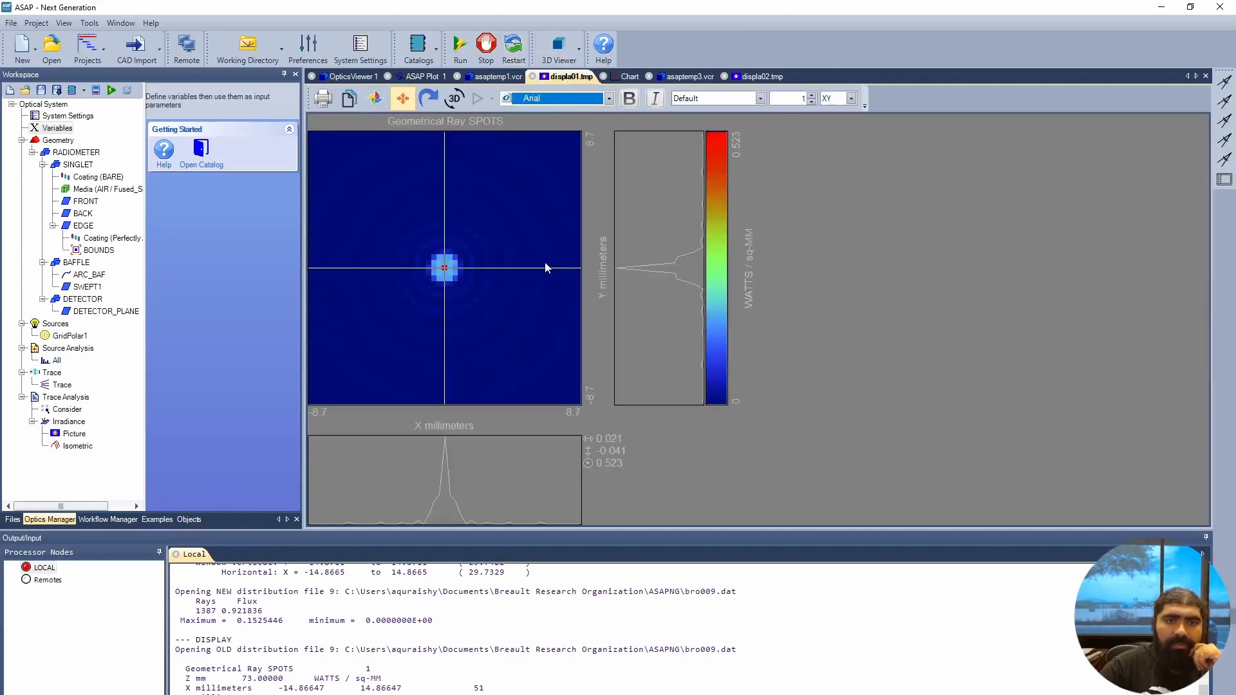
left_click(470, 289)
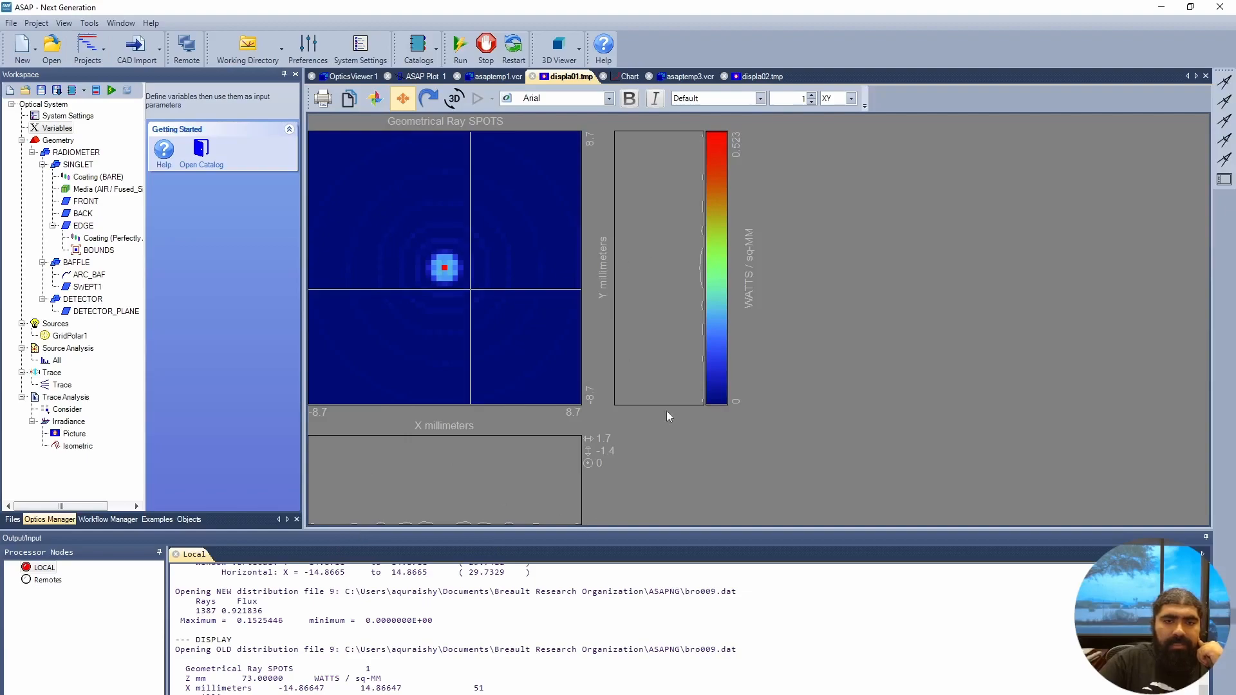
left_click(444, 268)
left_click(379, 247)
left_click(468, 307)
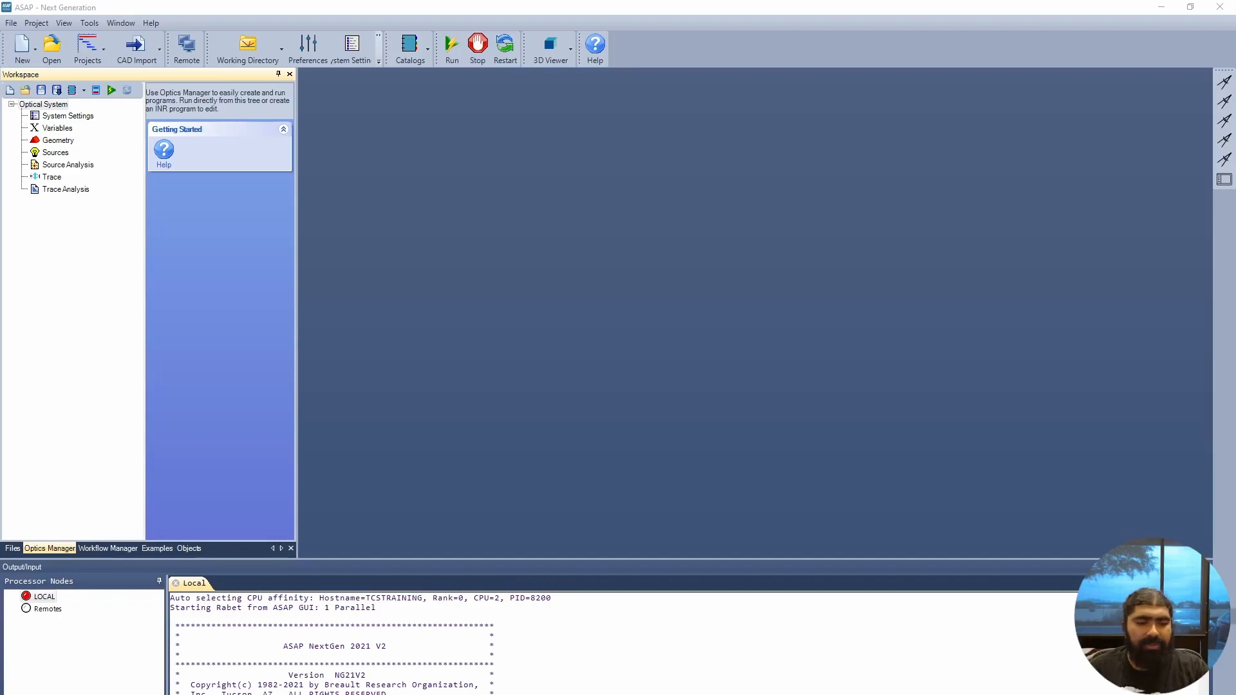
Review the General, Optics Manager, Plot Viewer, 3D Viewer and Input Window preferences in the empty session, then accept them.
key("alt+Tab")
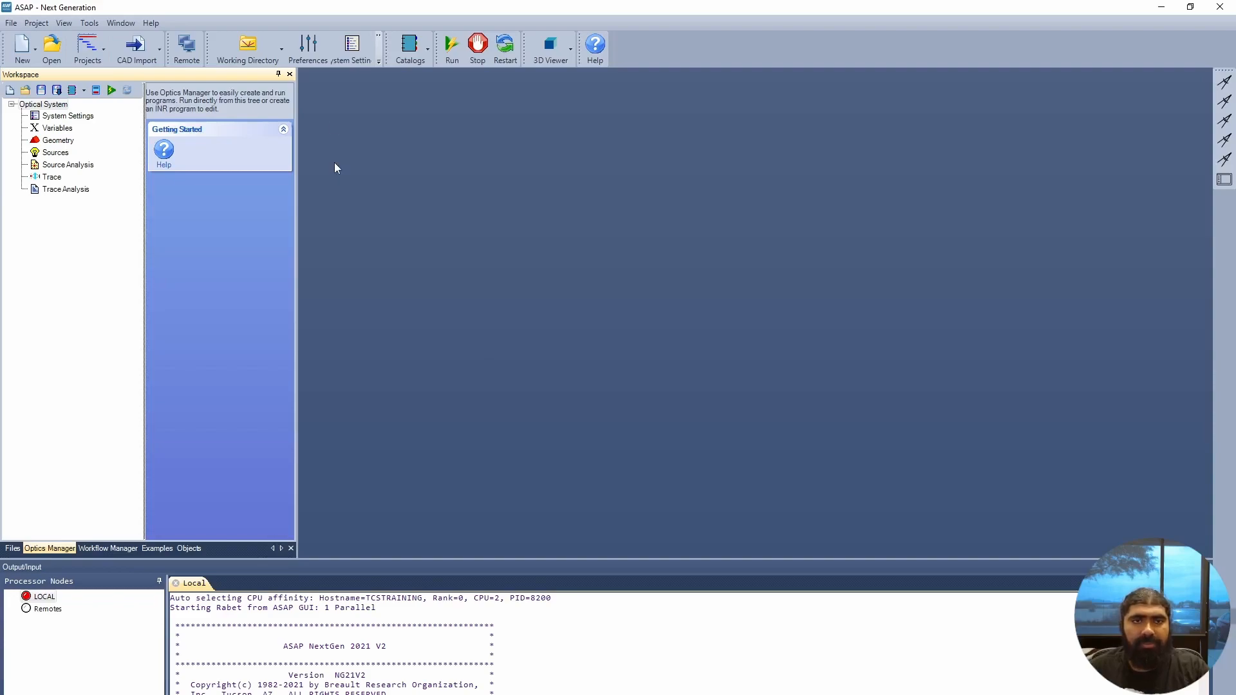
left_click(311, 50)
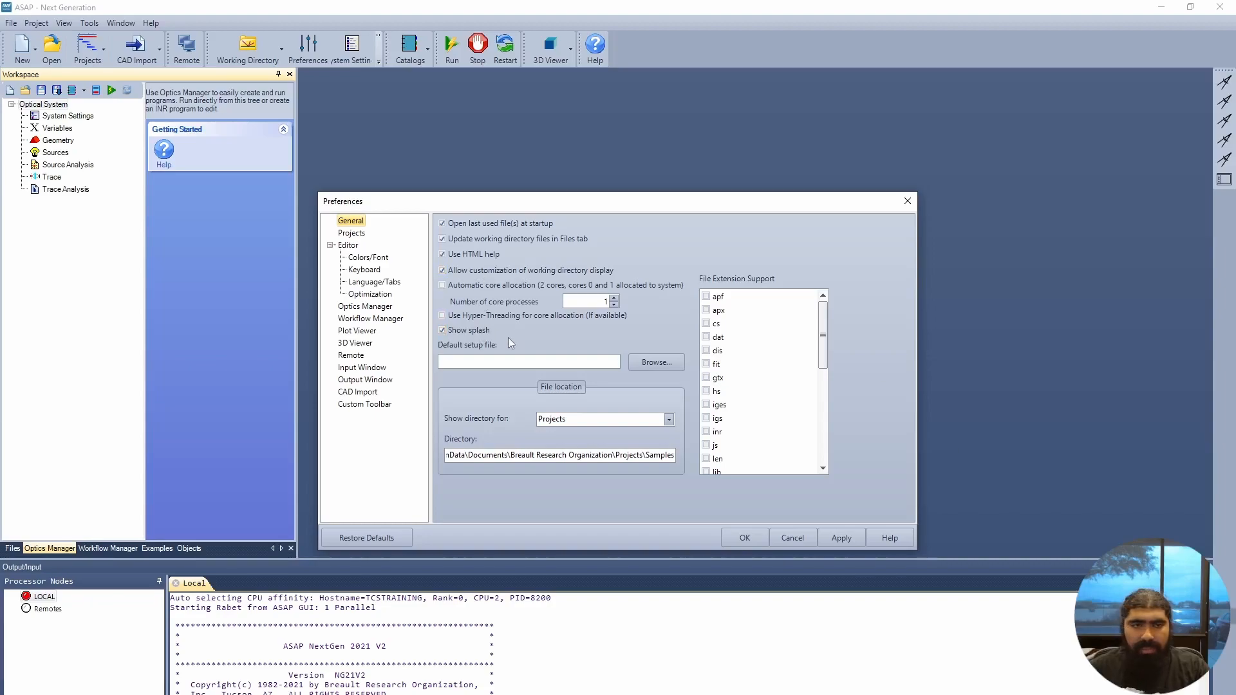
left_click(383, 307)
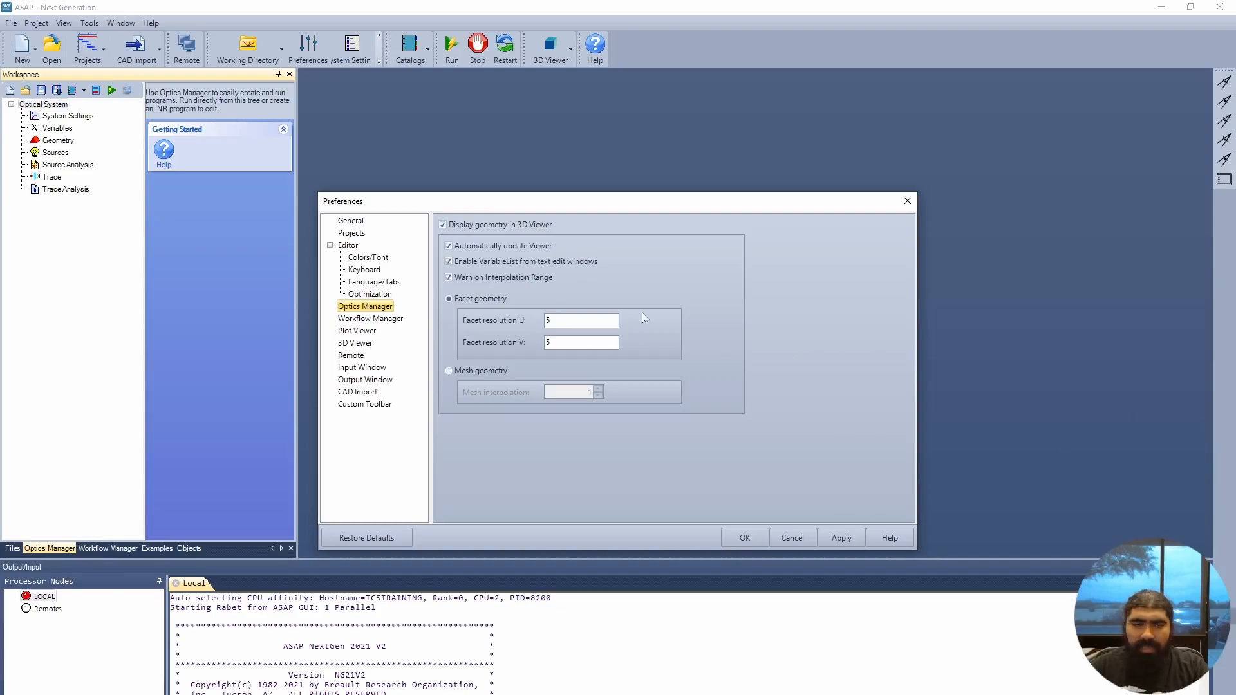
left_click(366, 330)
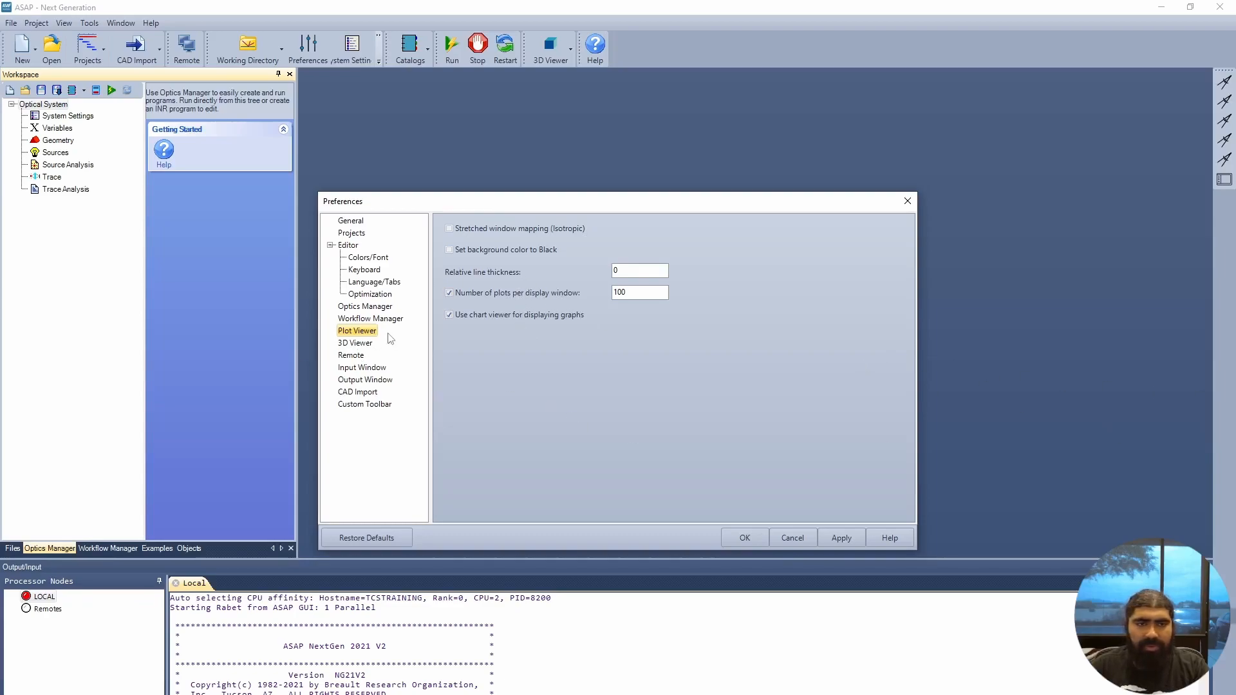
left_click(379, 347)
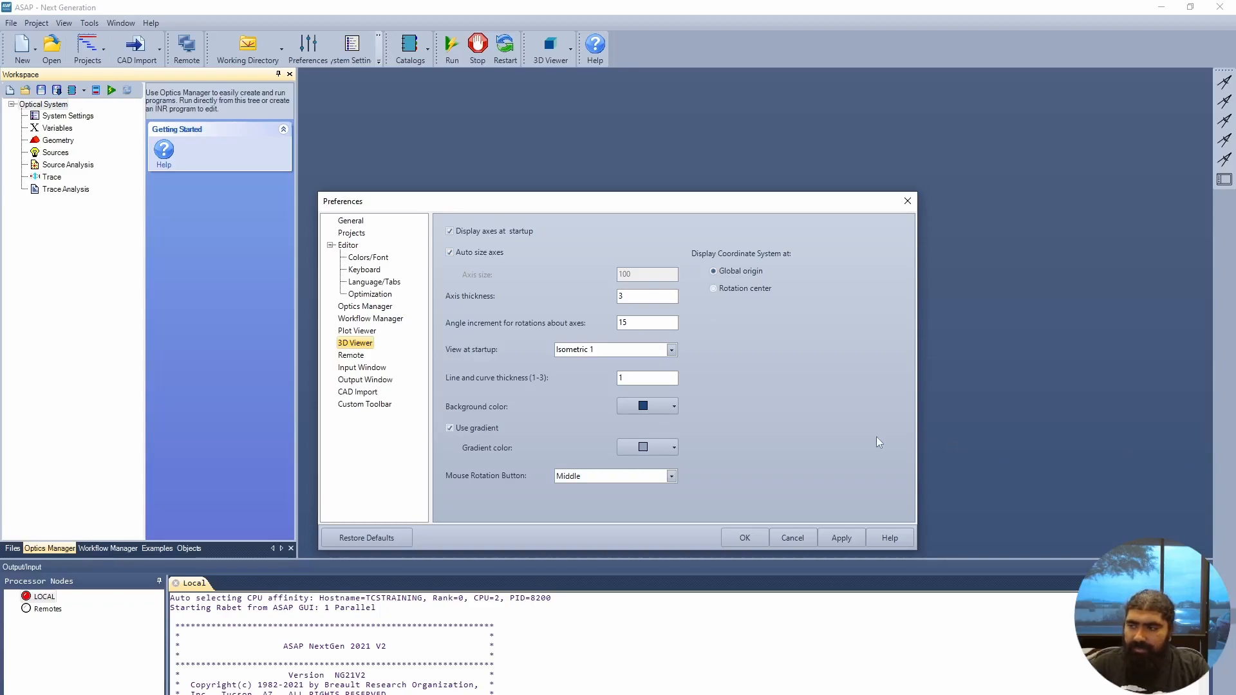
left_click(365, 370)
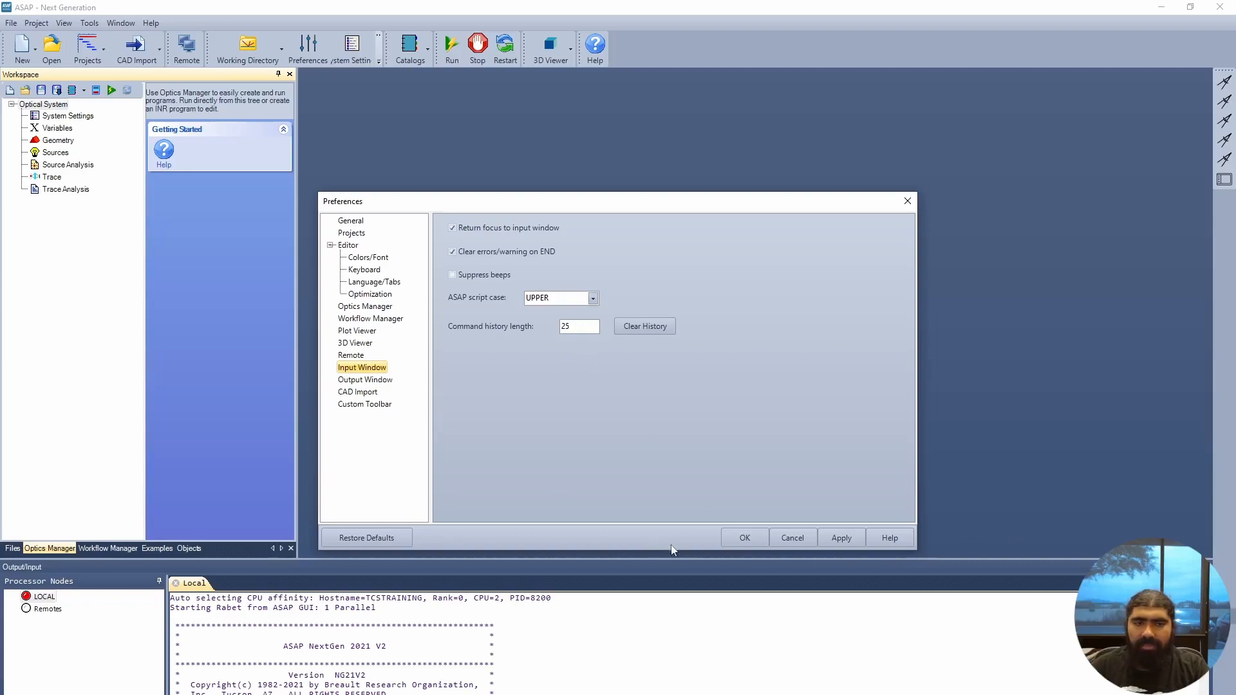
left_click(757, 539)
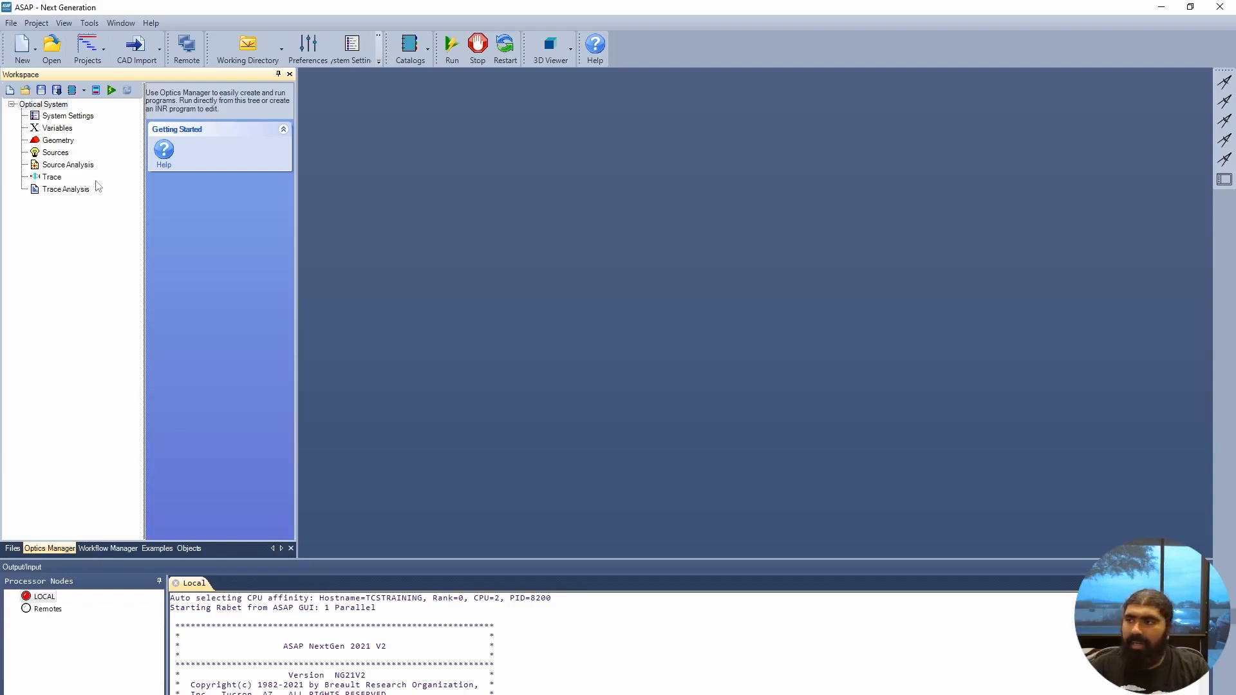
Insert a geometry branch under Geometry and name it RADIOMETER.
left_click(62, 142)
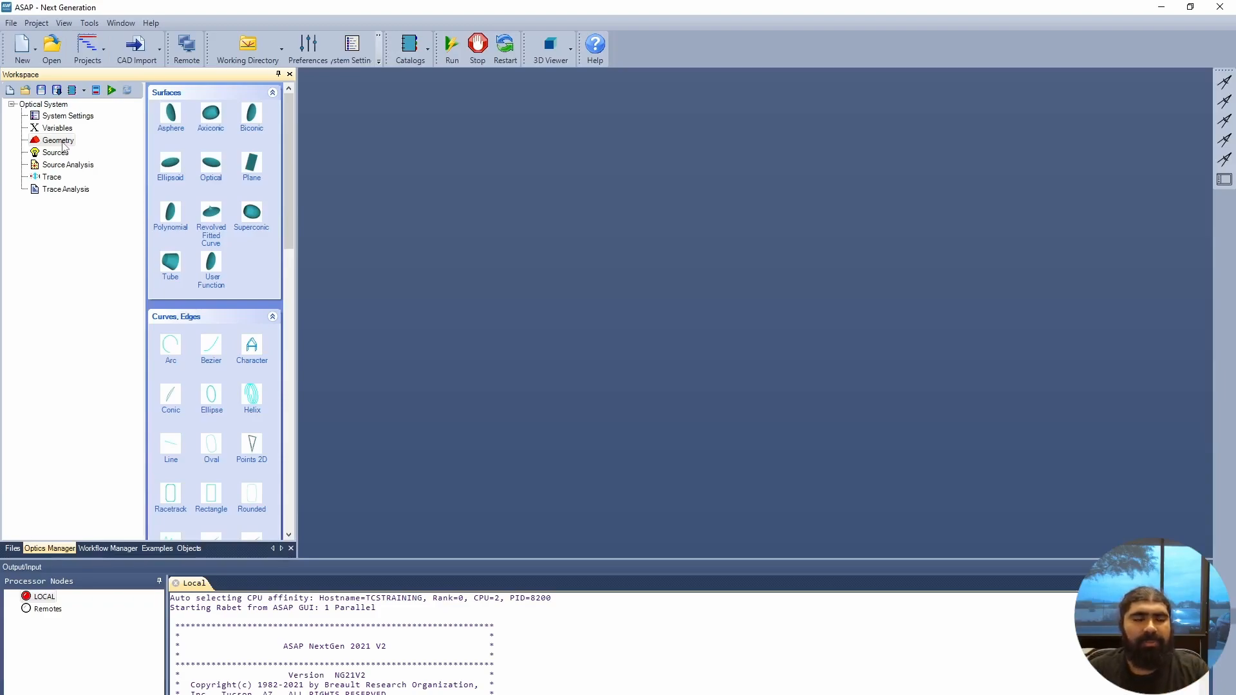
right_click(63, 146)
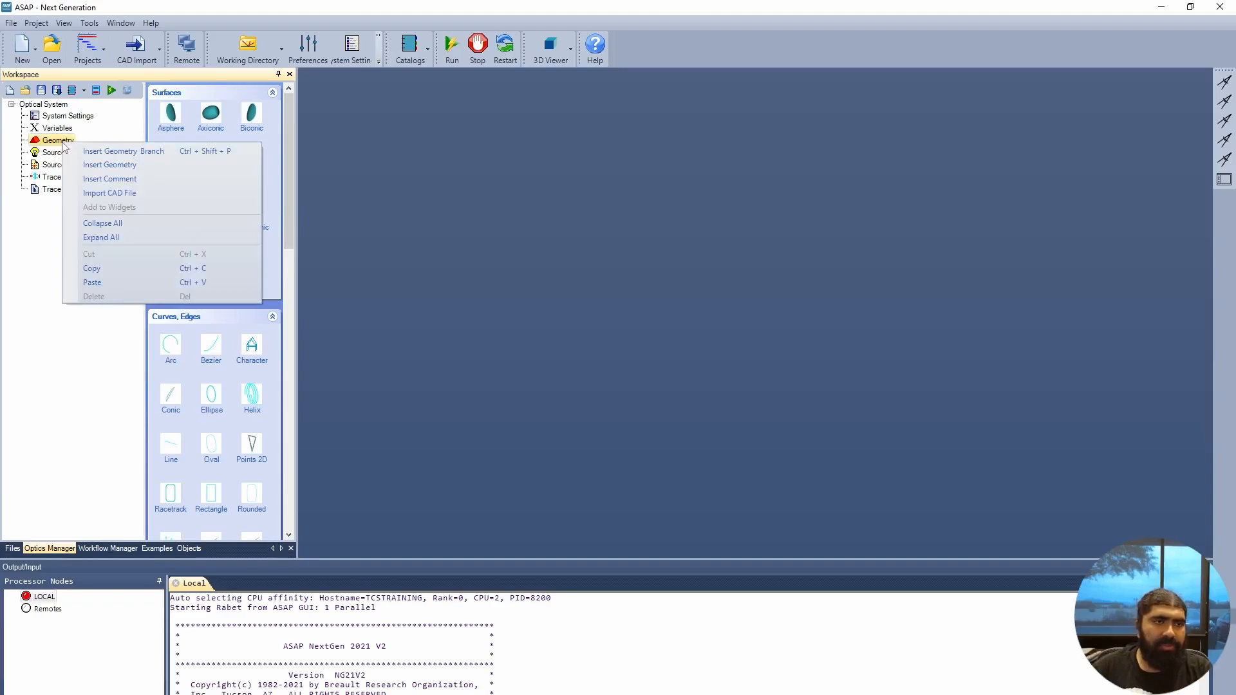
left_click(157, 152)
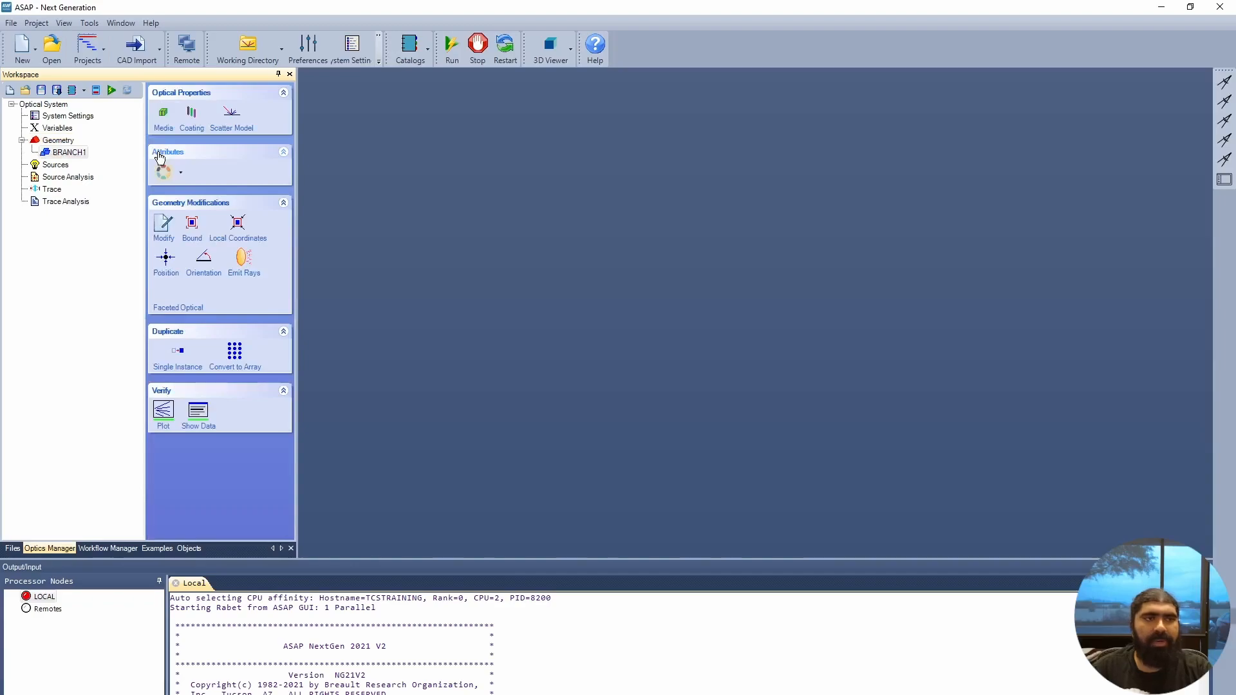
left_click(77, 154)
type("Rand")
key("BackSpace")
key("BackSpace")
key("BackSpace")
key("BackSpace")
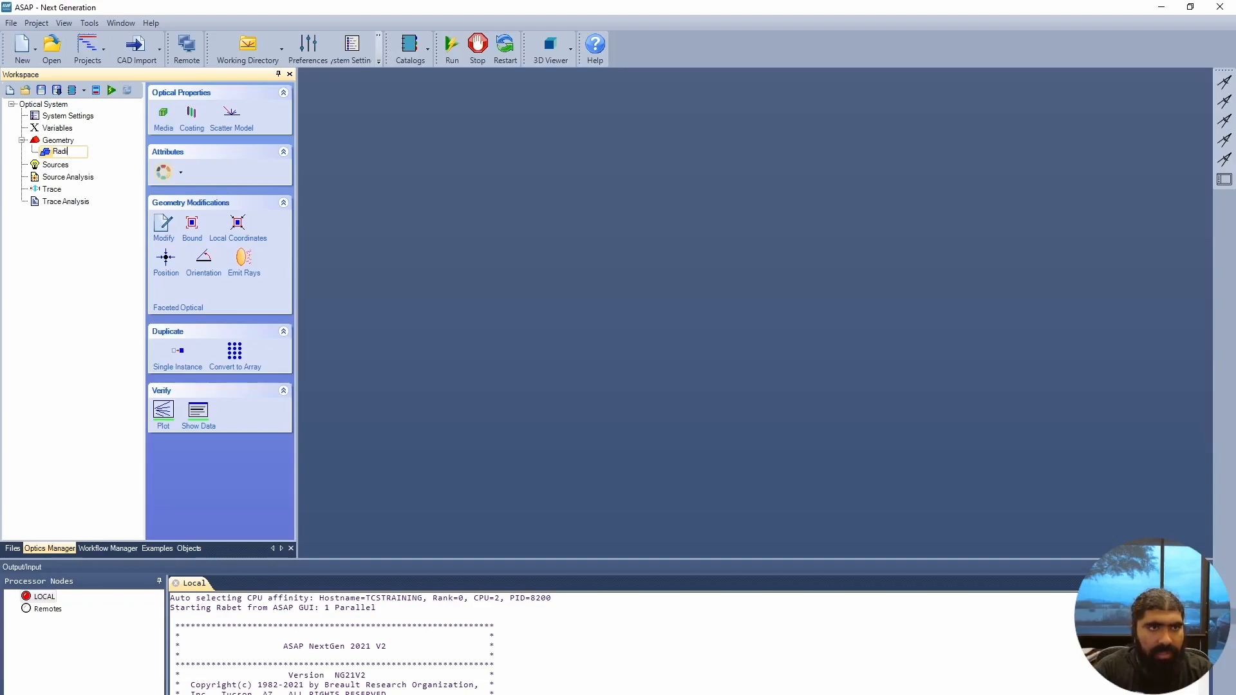
type("R")
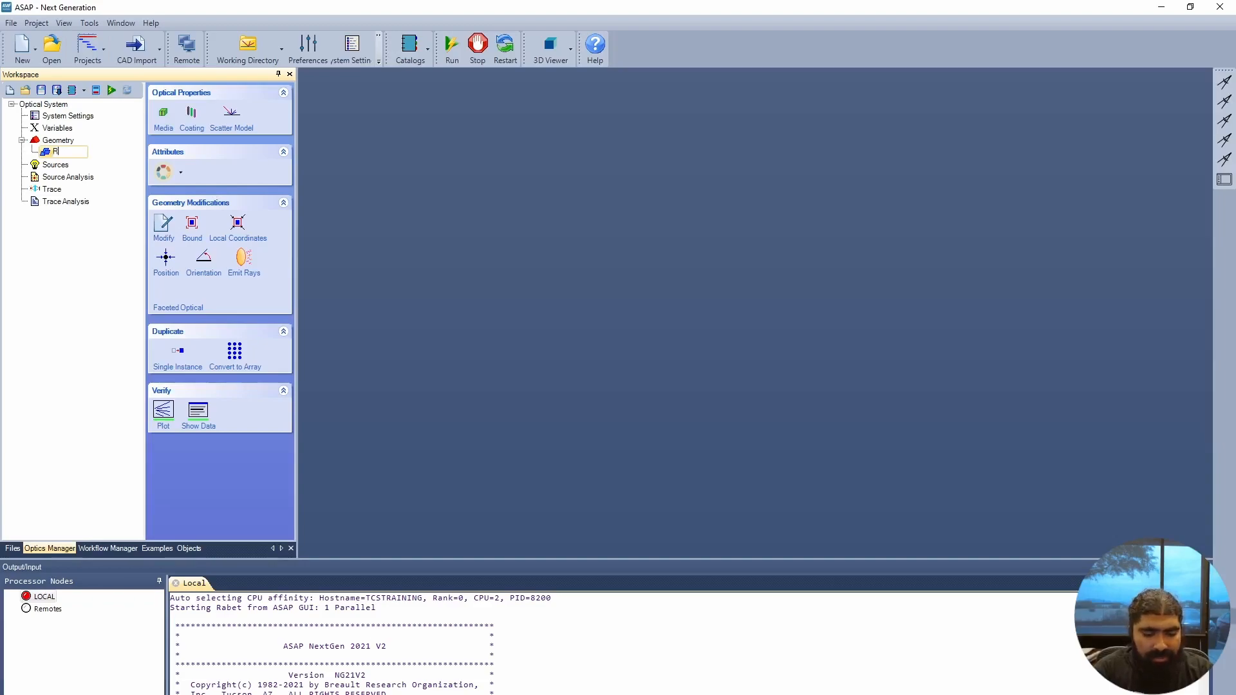
type("ADIOMETER")
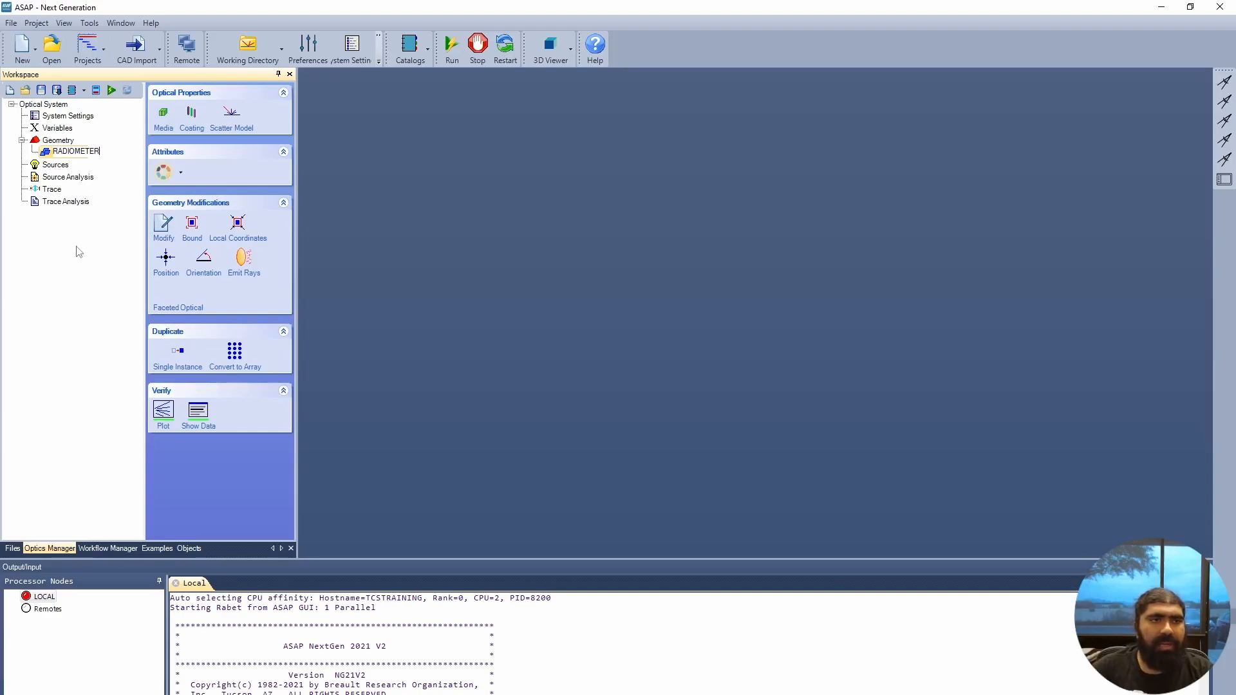
key("Return")
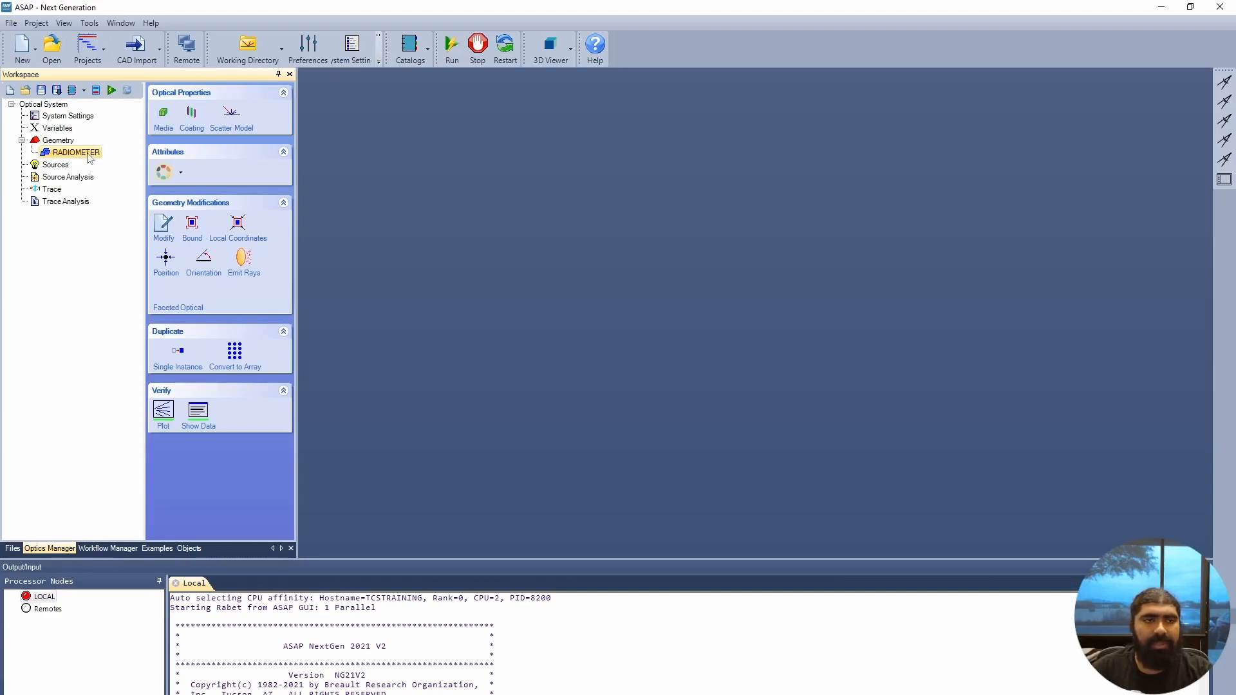
Insert a geometry branch under RADIOMETER and name it SINGLET.
right_click(89, 155)
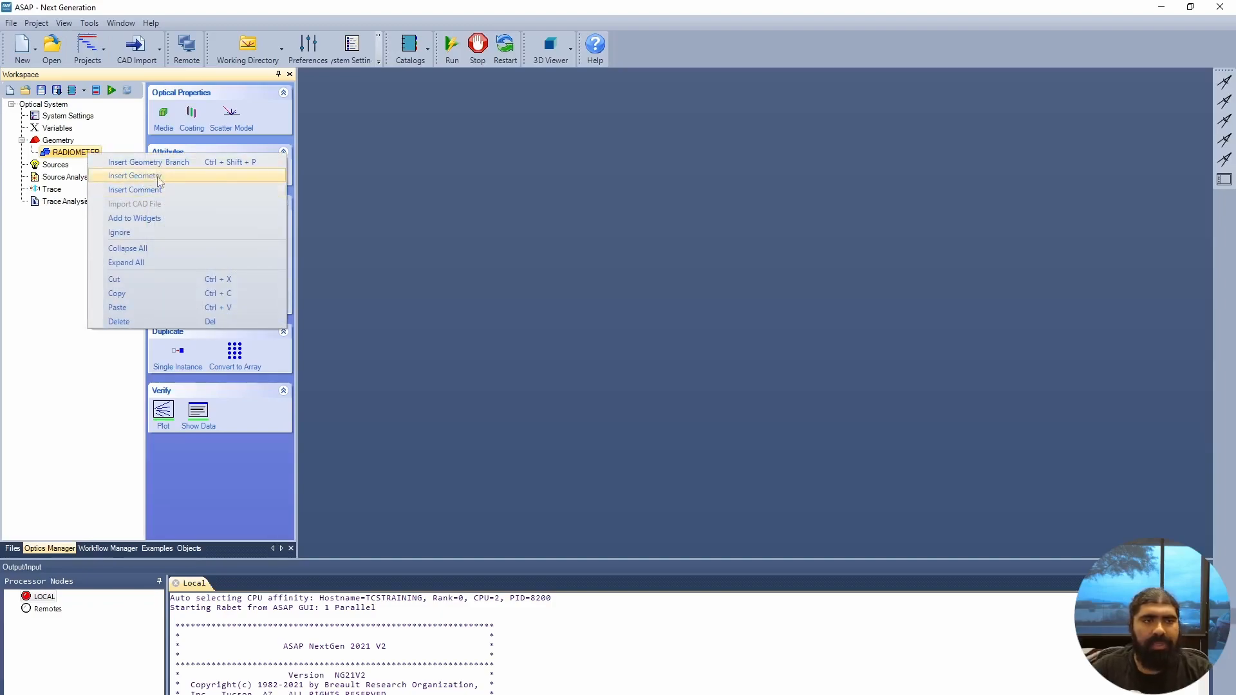
left_click(166, 163)
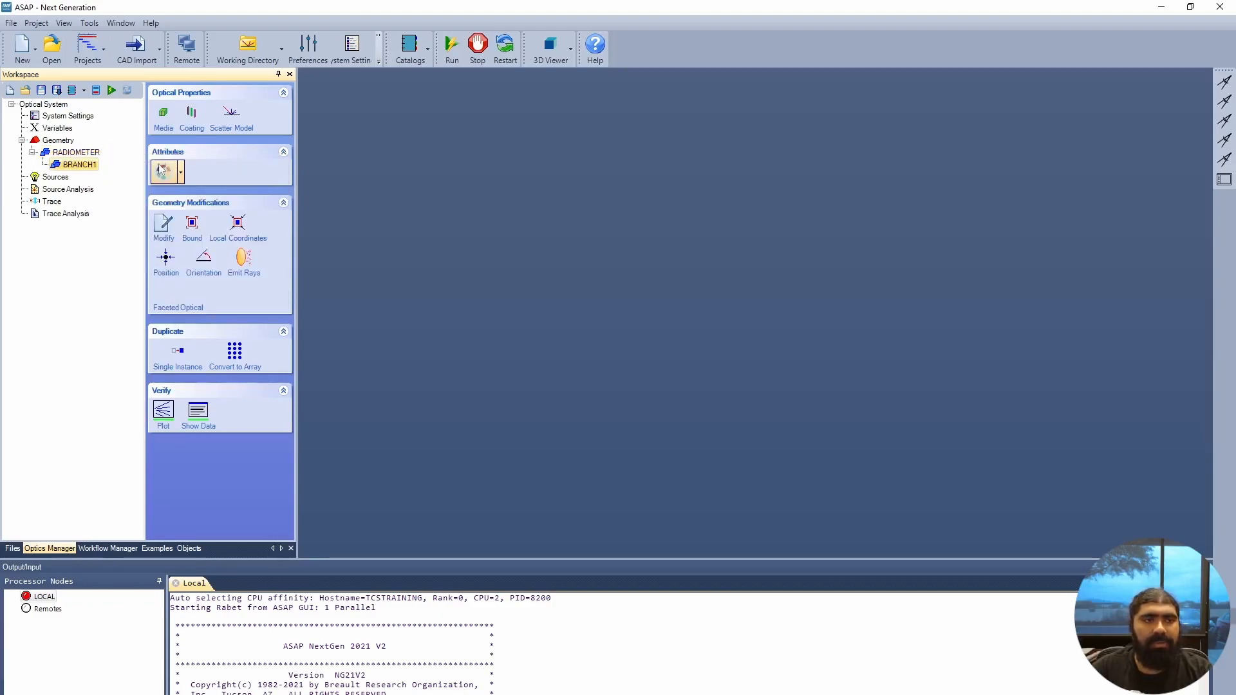
left_click(85, 165)
type("SI")
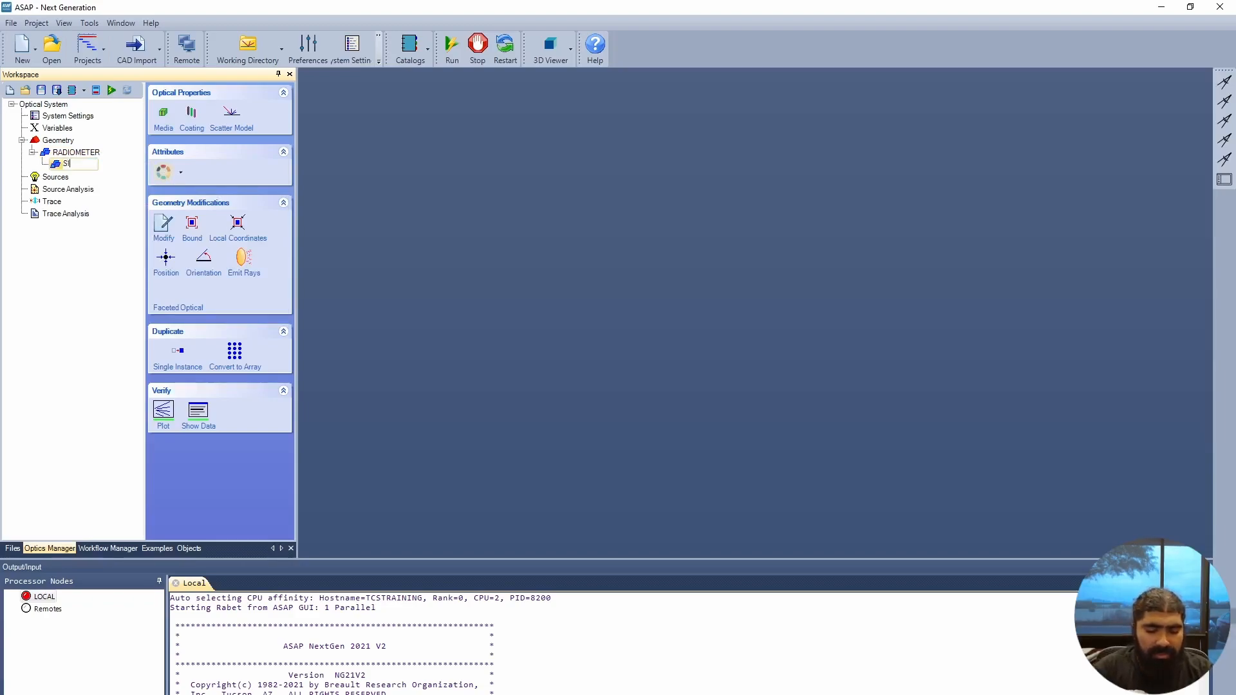
type("NGLET")
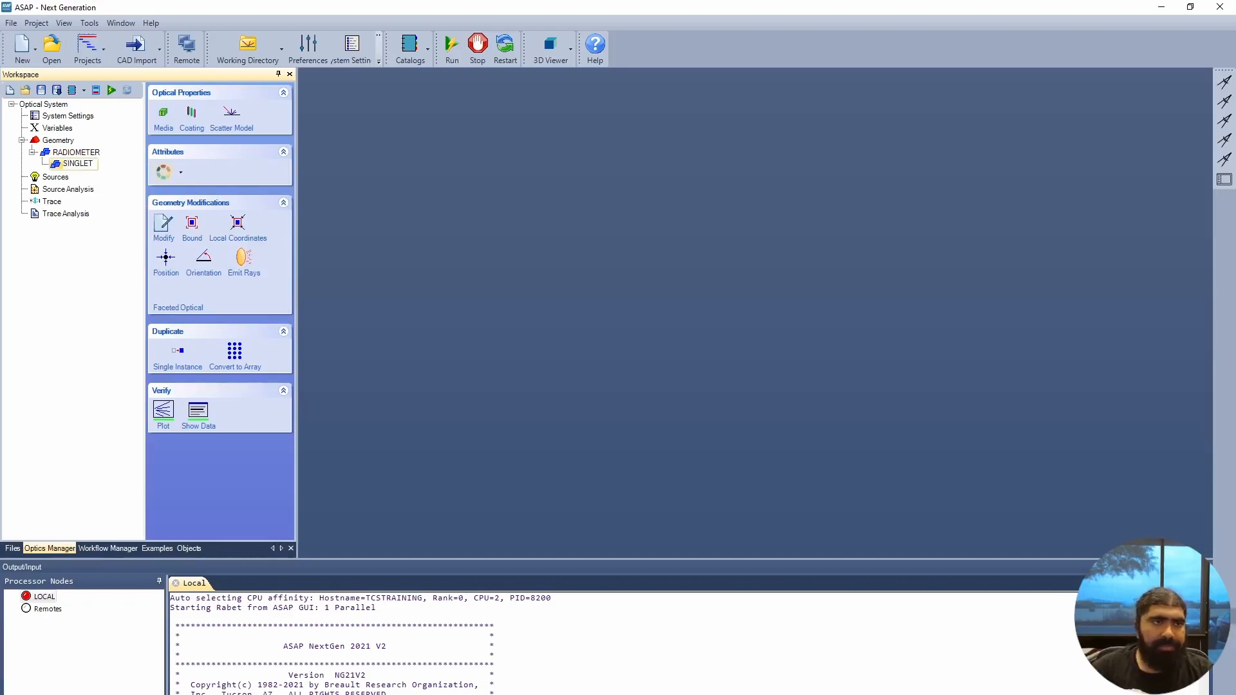
Add a second geometry branch under RADIOMETER, named BAFFLE.
left_click(84, 153)
right_click(88, 155)
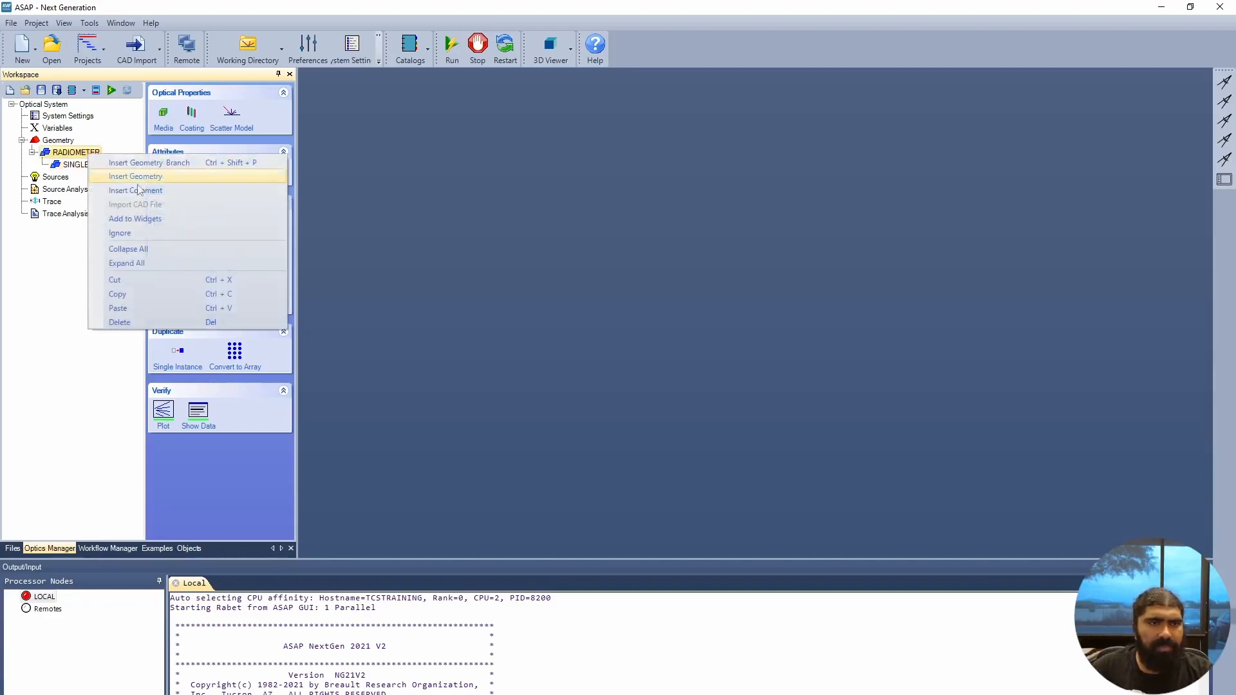
left_click(164, 164)
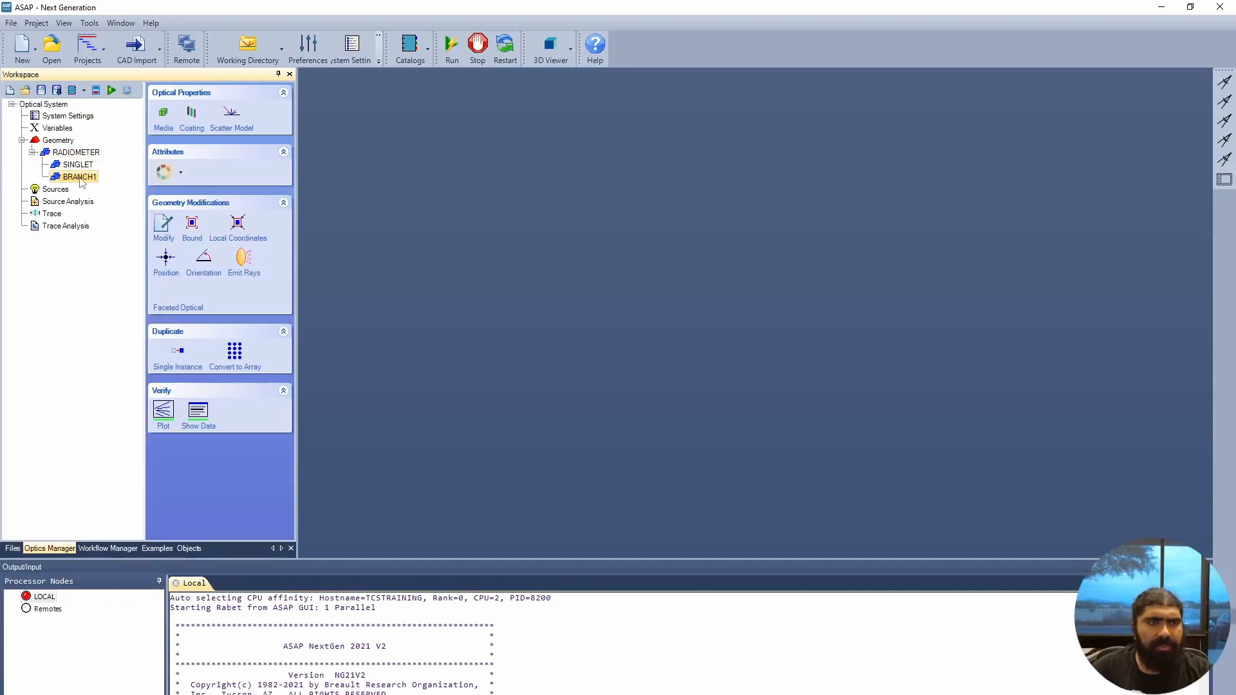
double_click(80, 177)
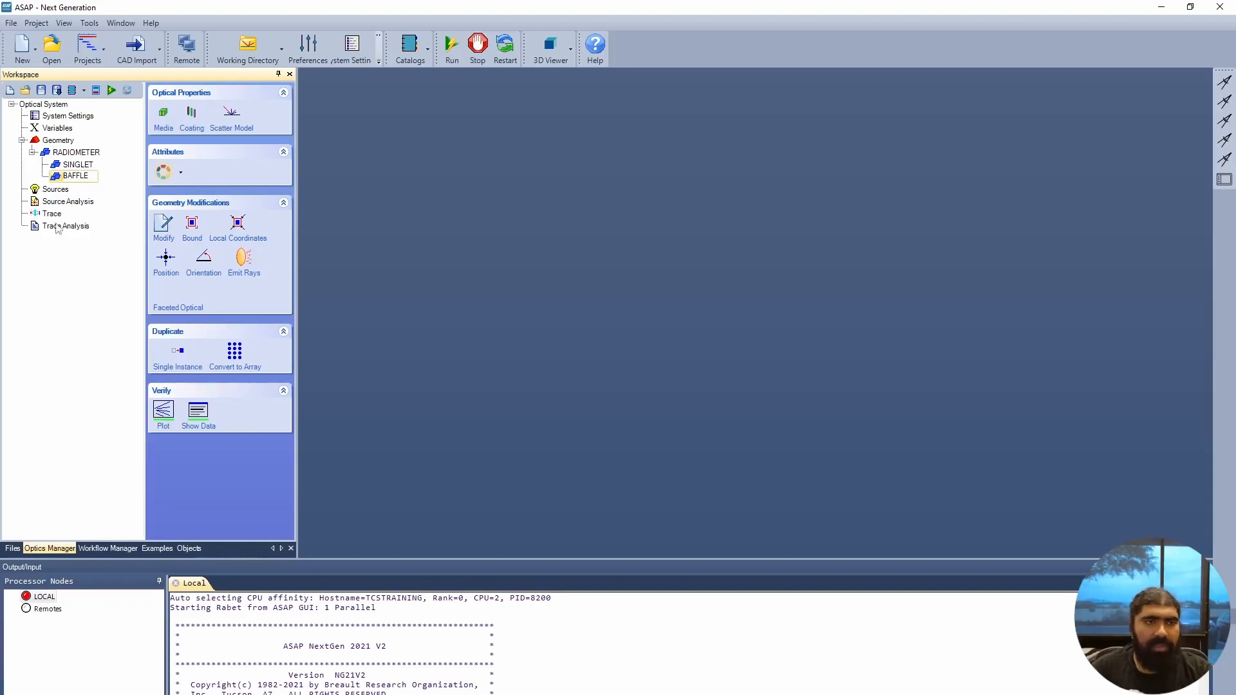
Add a third geometry branch under RADIOMETER, named DETECTOR.
left_click(82, 153)
right_click(84, 154)
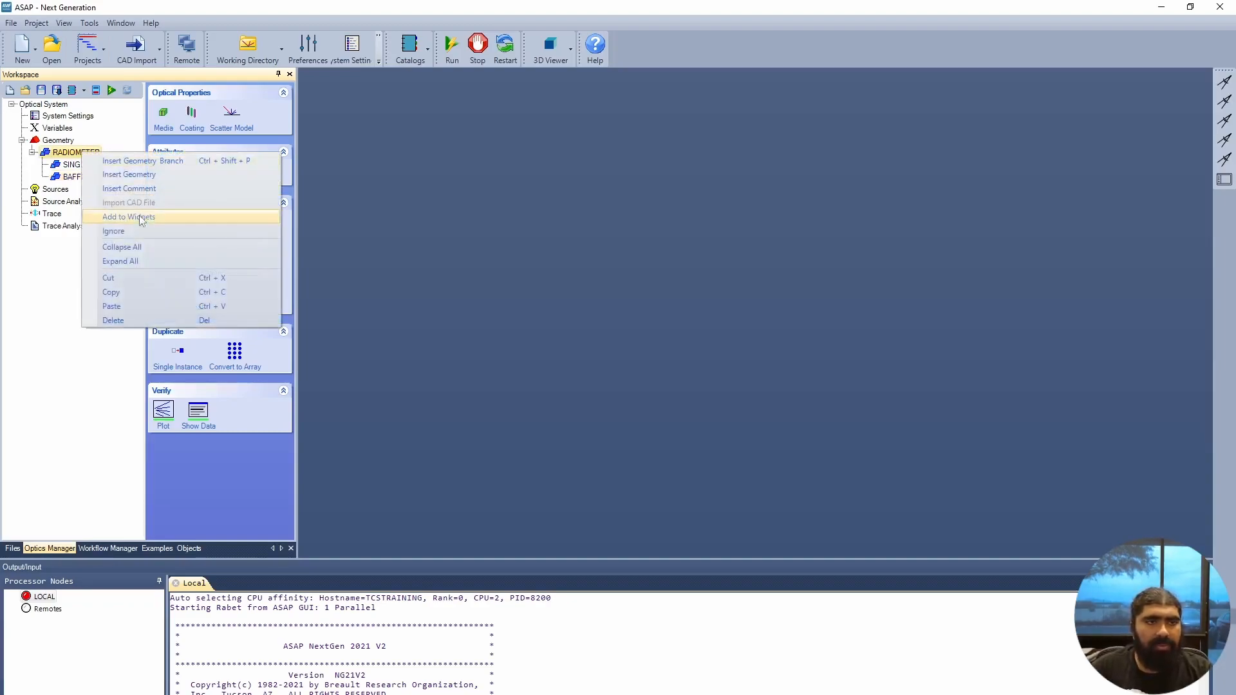
left_click(153, 179)
right_click(79, 155)
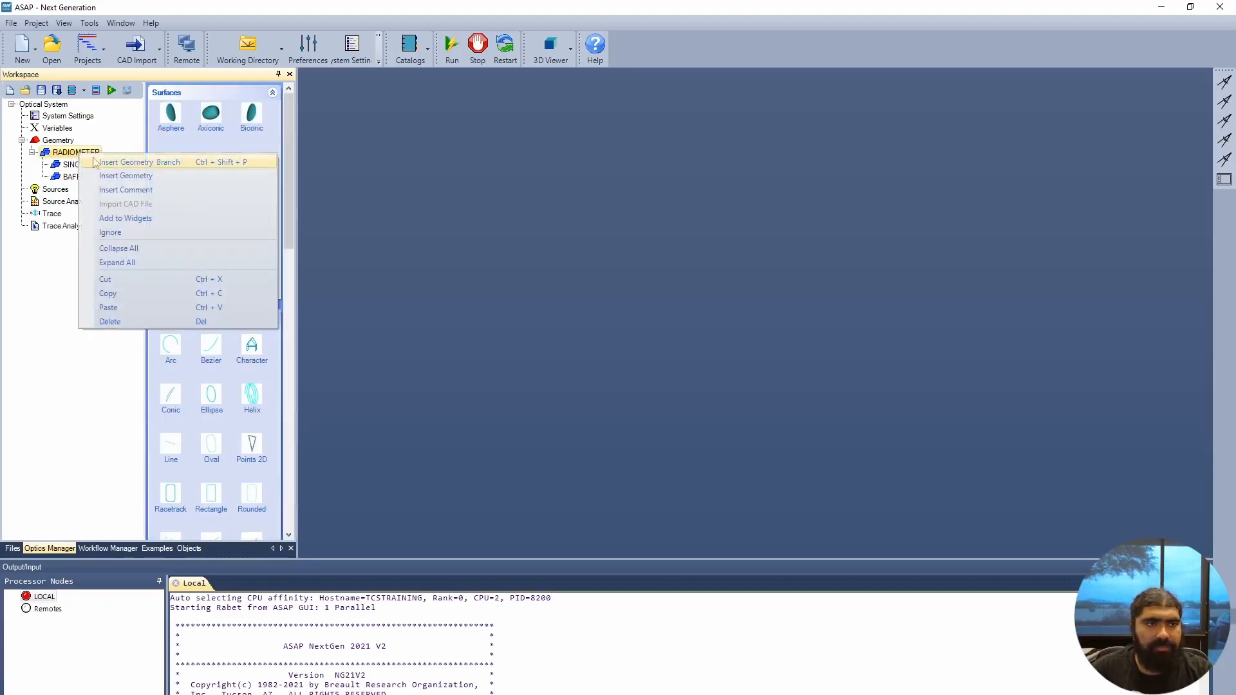
left_click(160, 162)
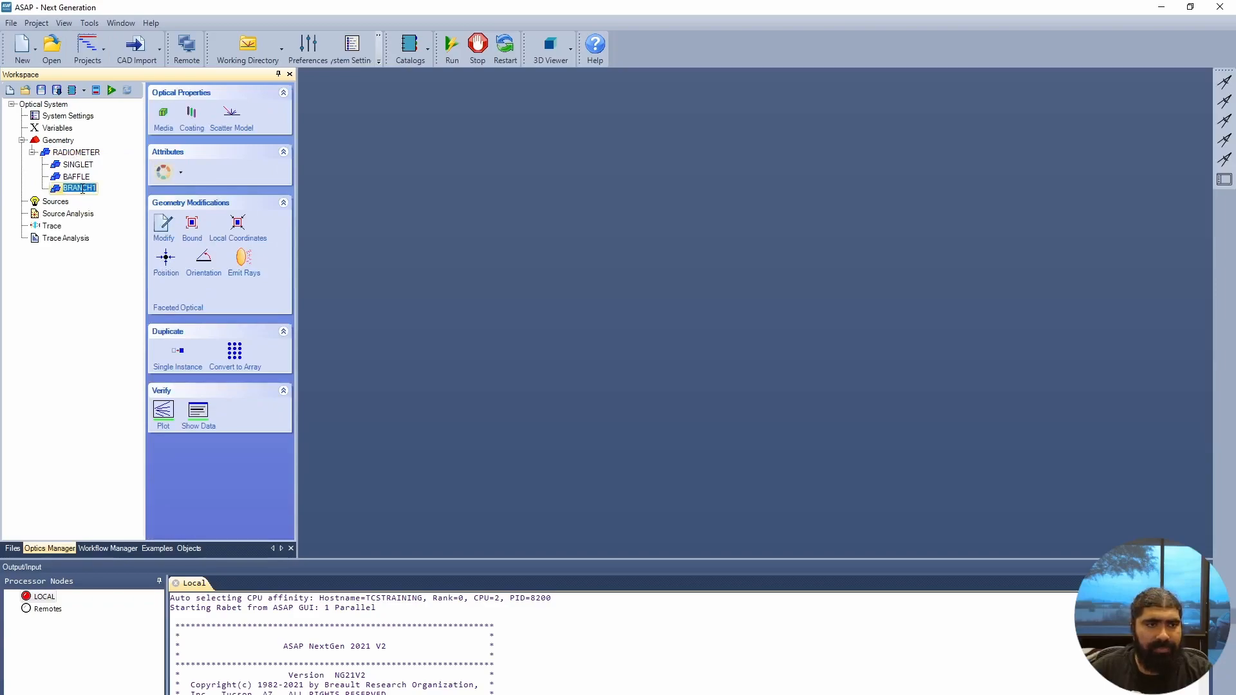
type("DETECTOR")
left_click(79, 291)
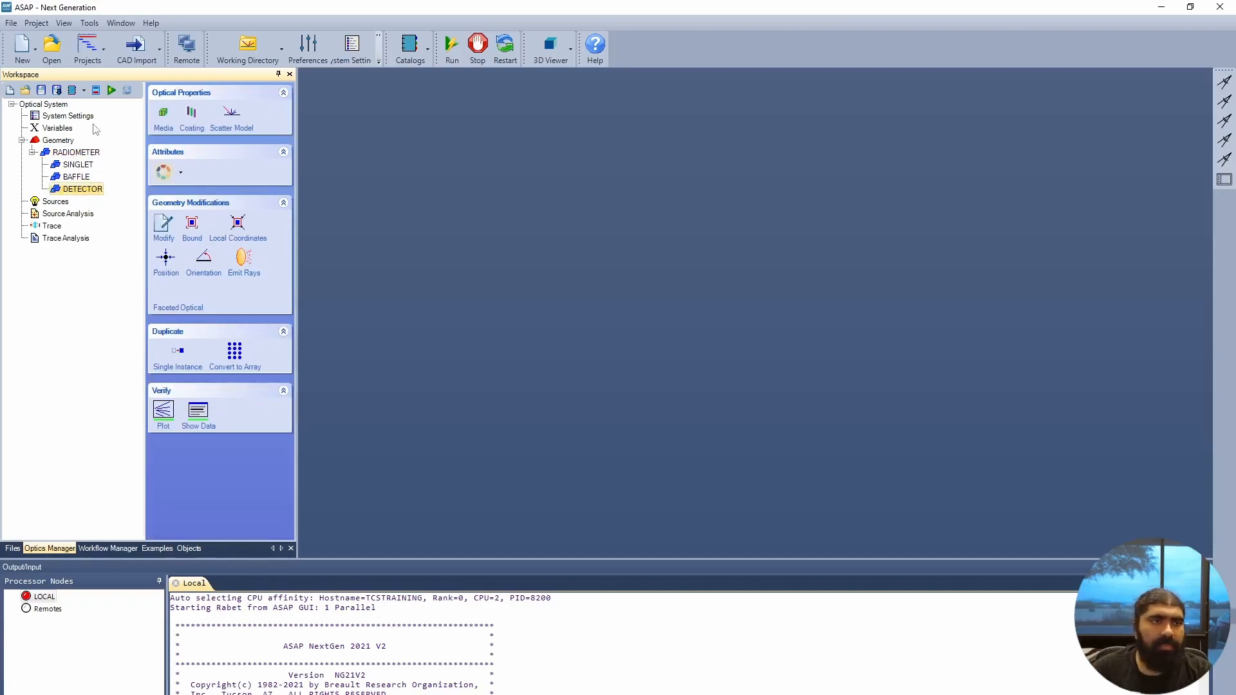
Open the optical system's custom variable definitions and add LENS_LOC with a value of 0.
left_click(80, 165)
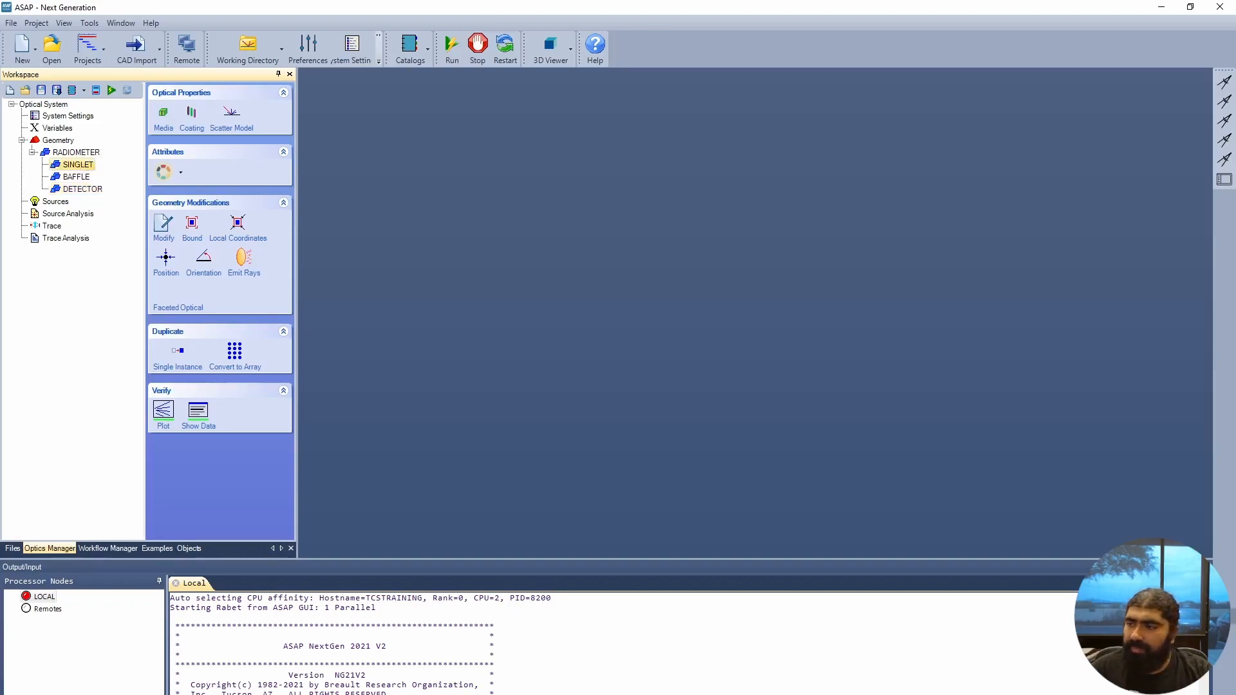
left_click(64, 129)
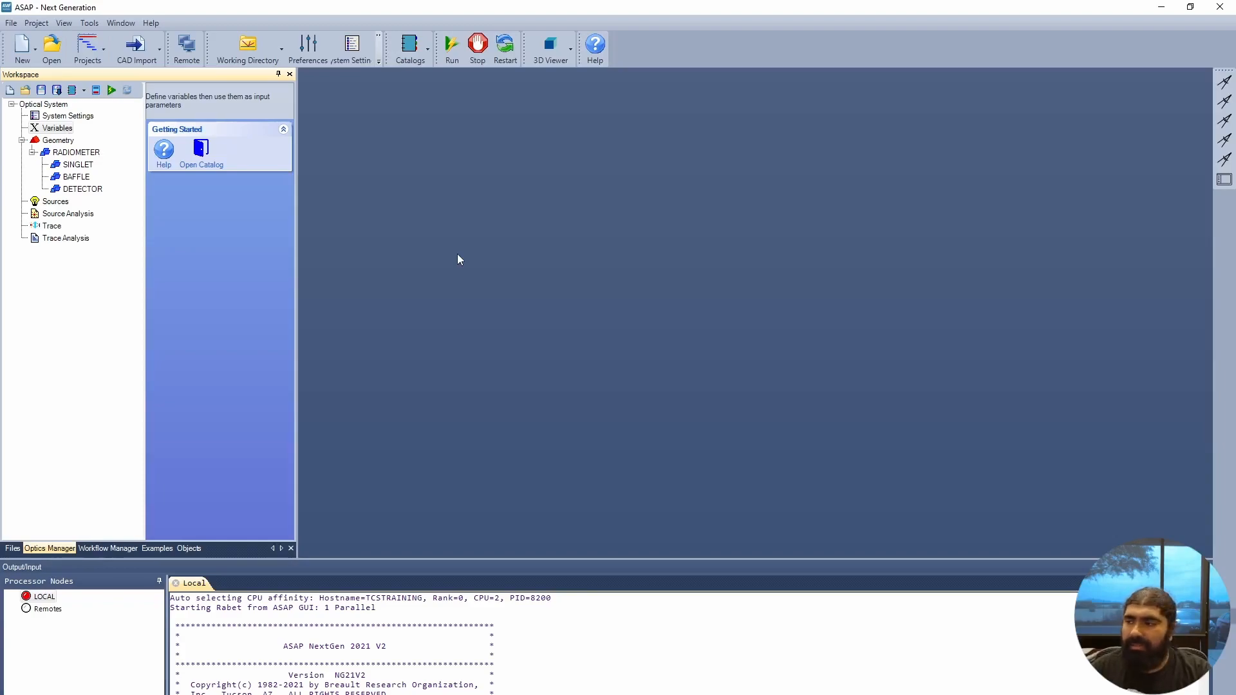
double_click(54, 131)
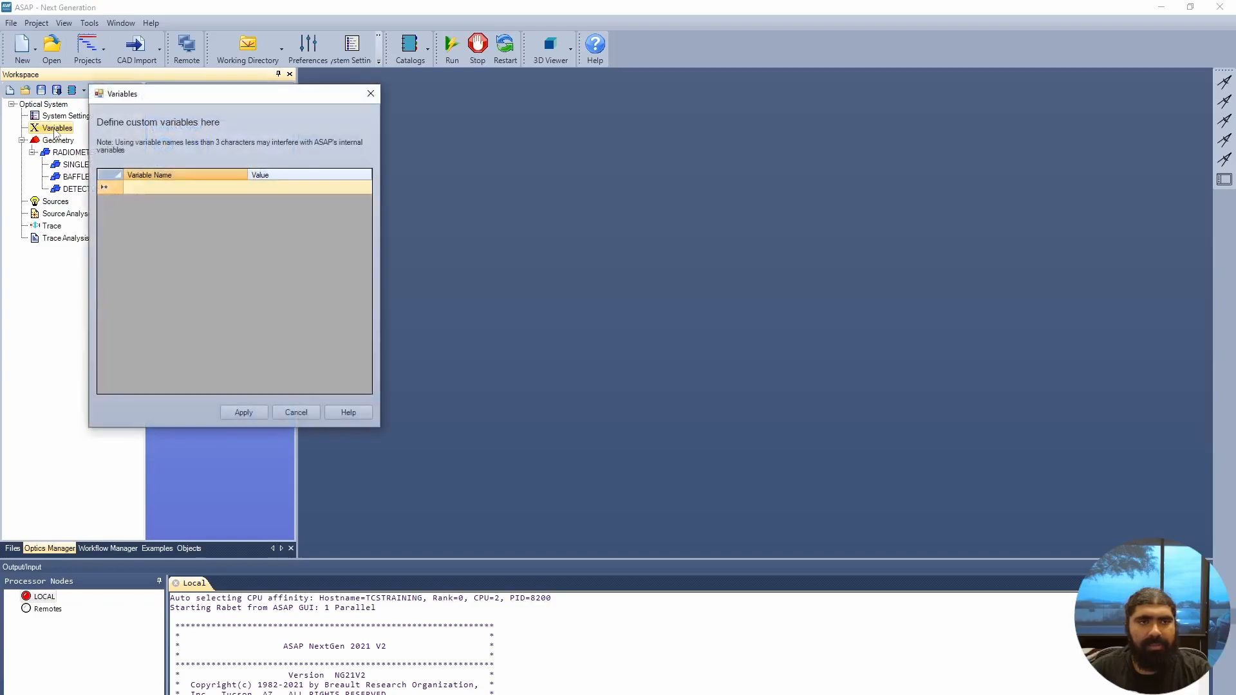
left_click(157, 187)
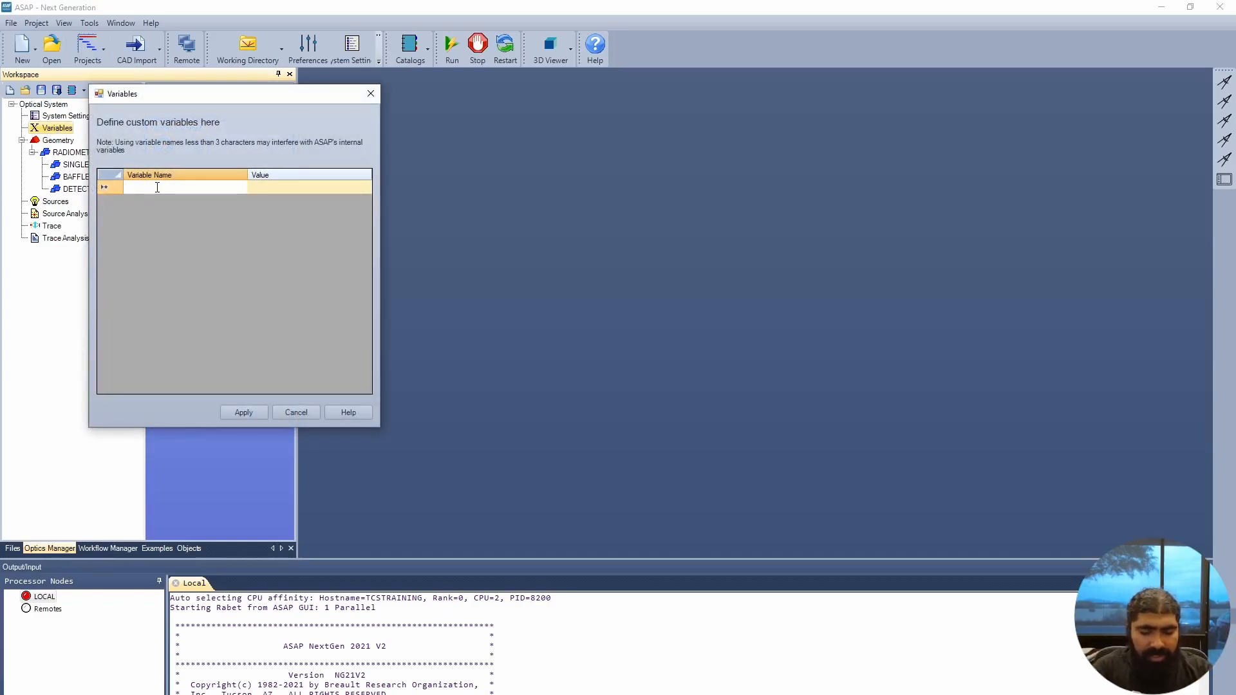
type("LENS_LOC")
key("Tab")
type("0")
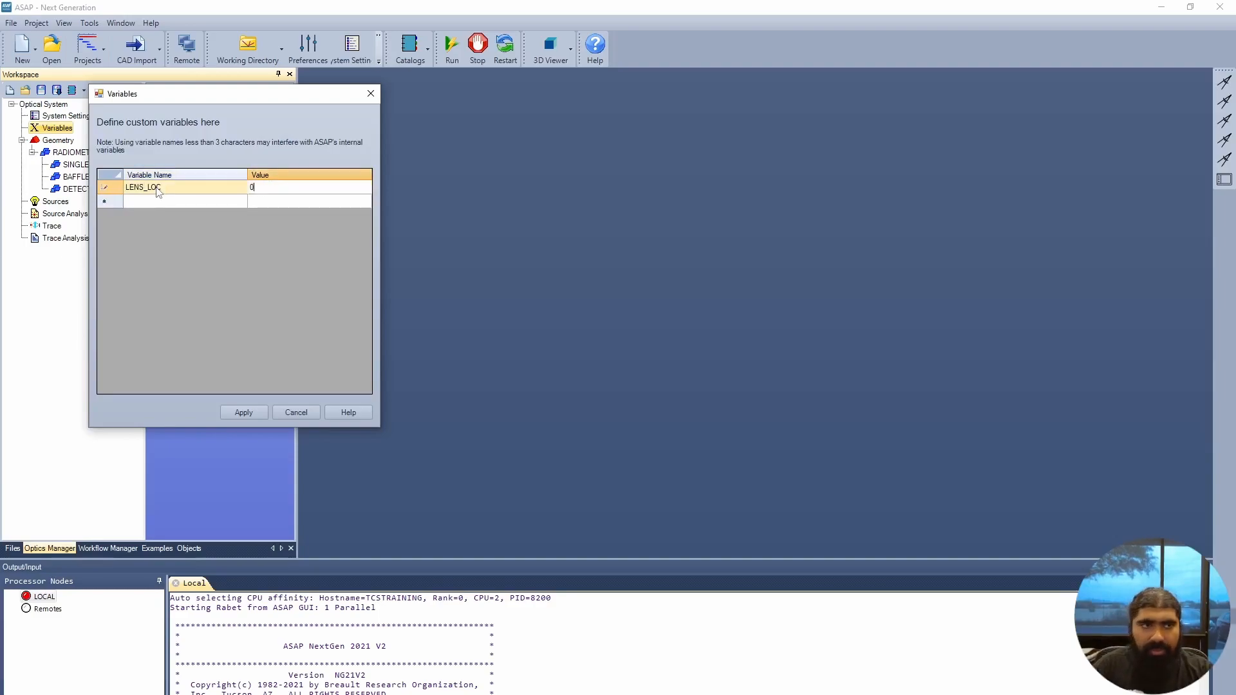
key("Tab")
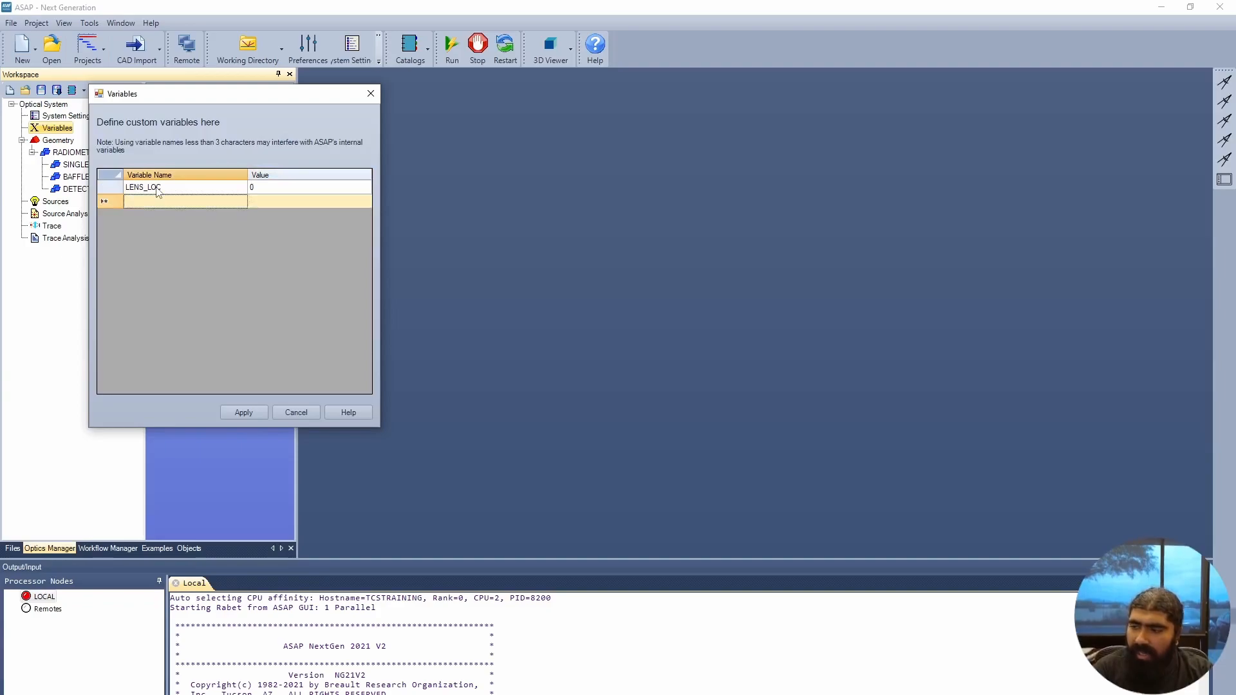
Add a custom variable LENS_DIAM with a value of 50.8.
type("LENS")
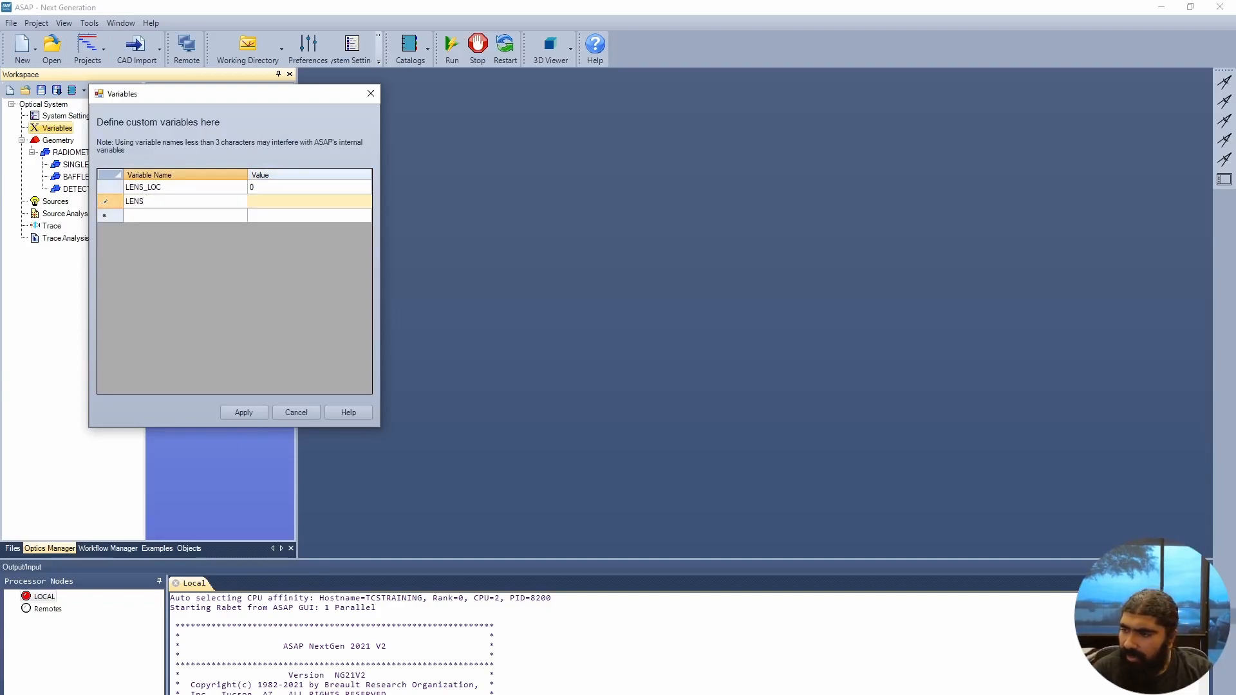
type("_DIAM")
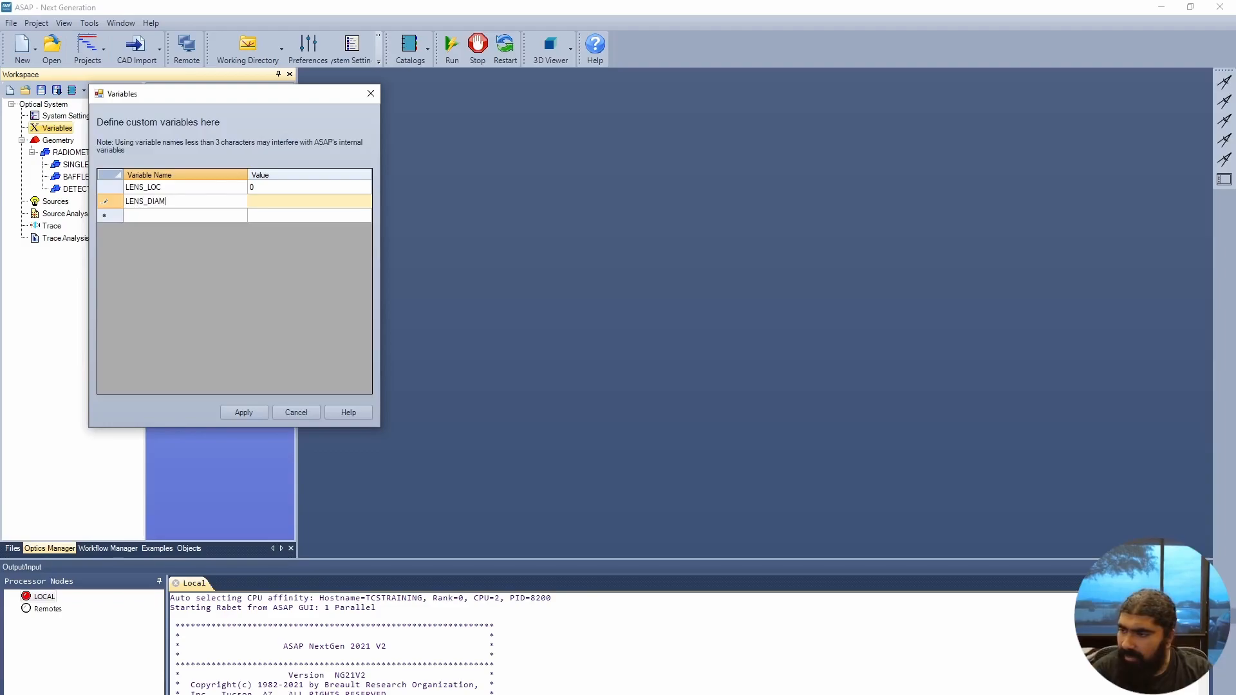
key("Tab")
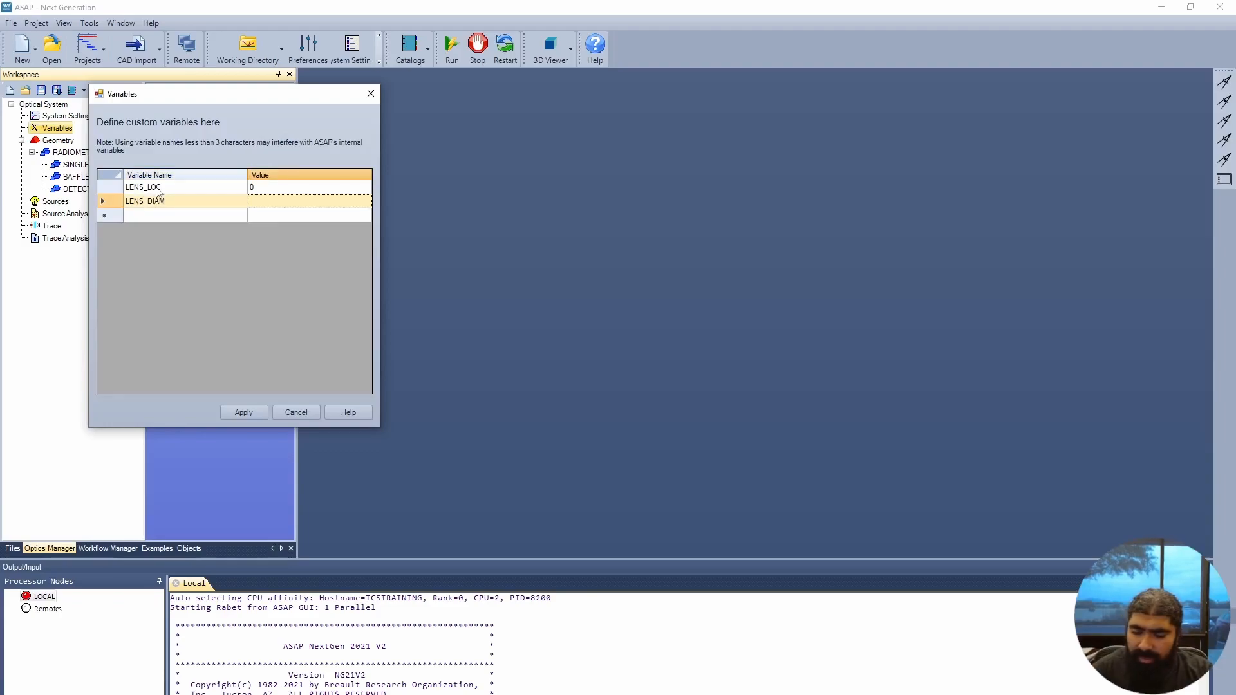
type("50.8")
key("Tab")
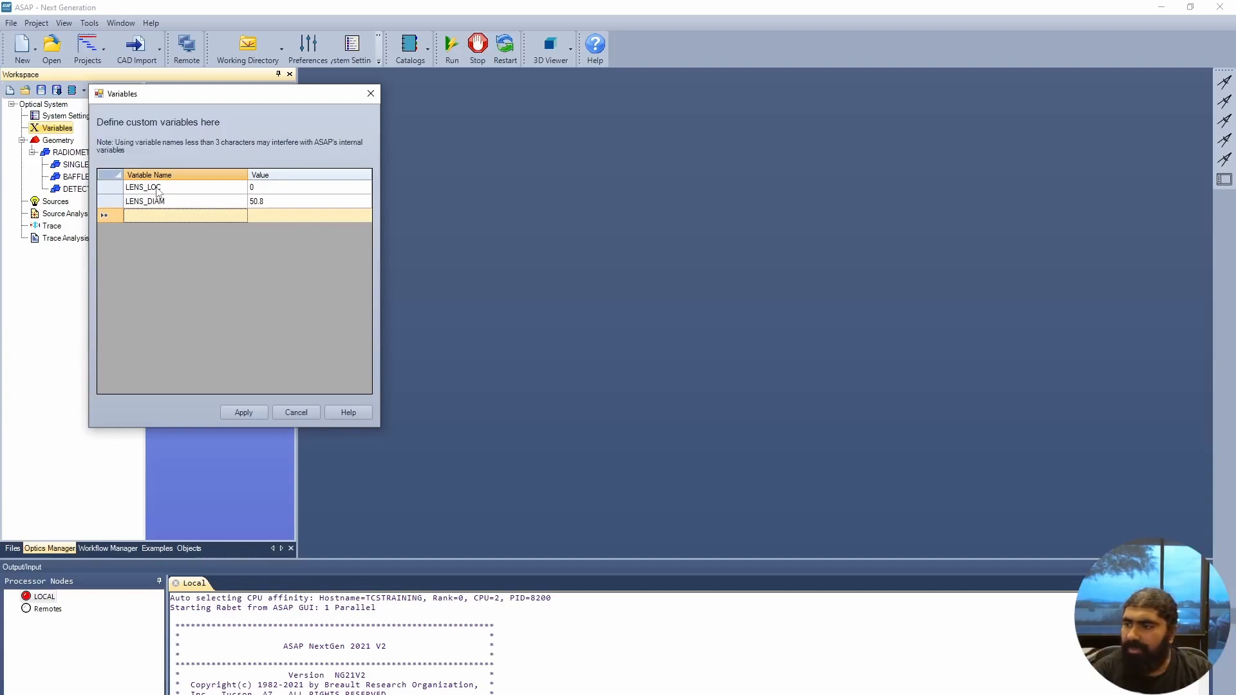
Add the detector variables DET_DIAM with a value of 50 and DET_DST with a value of 63.
type("D")
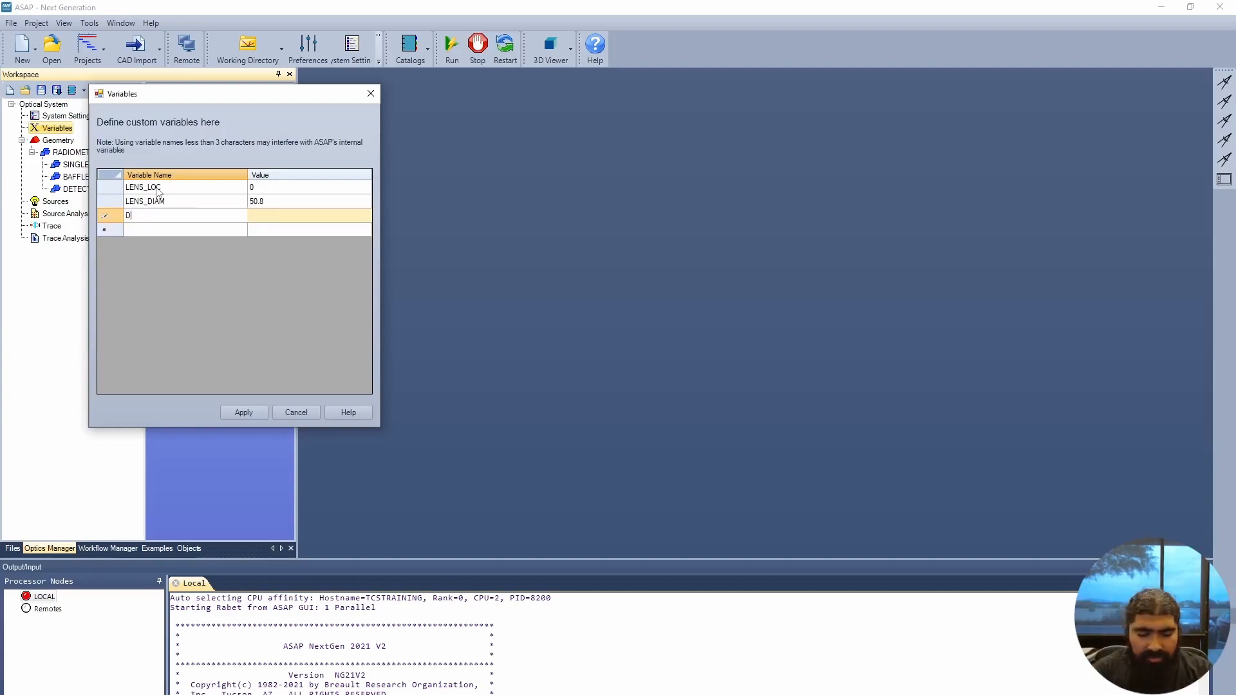
type("ET_DIAM")
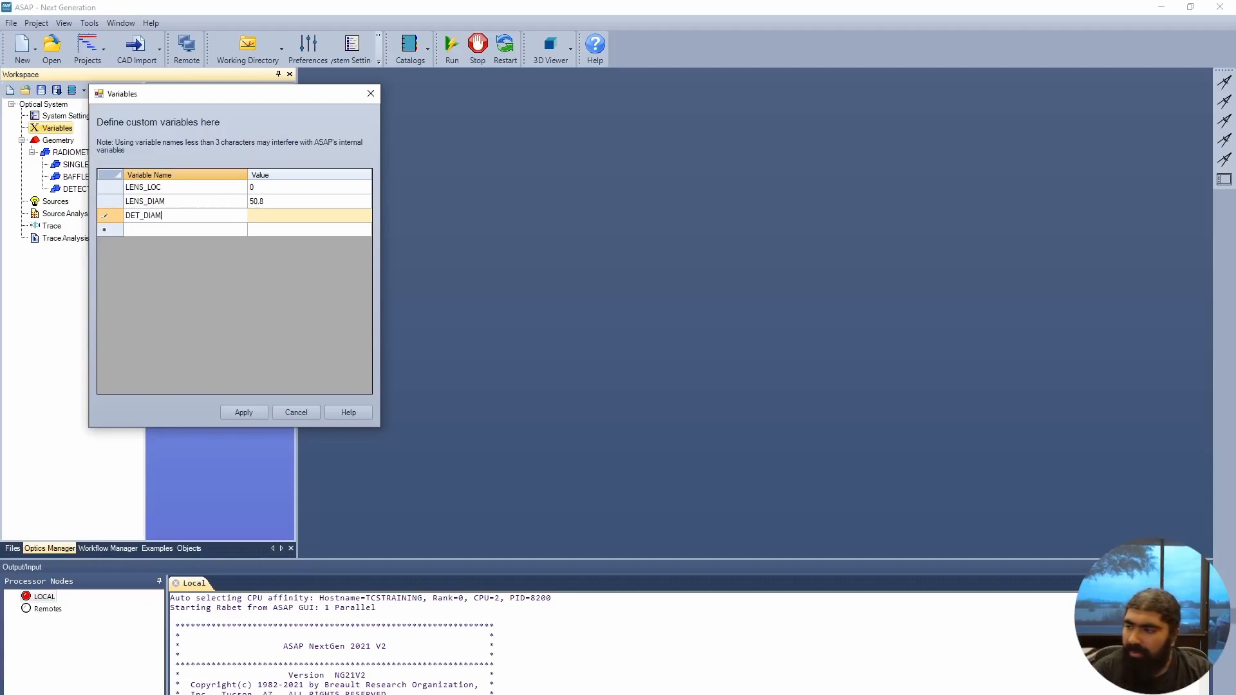
key("Tab")
type("50")
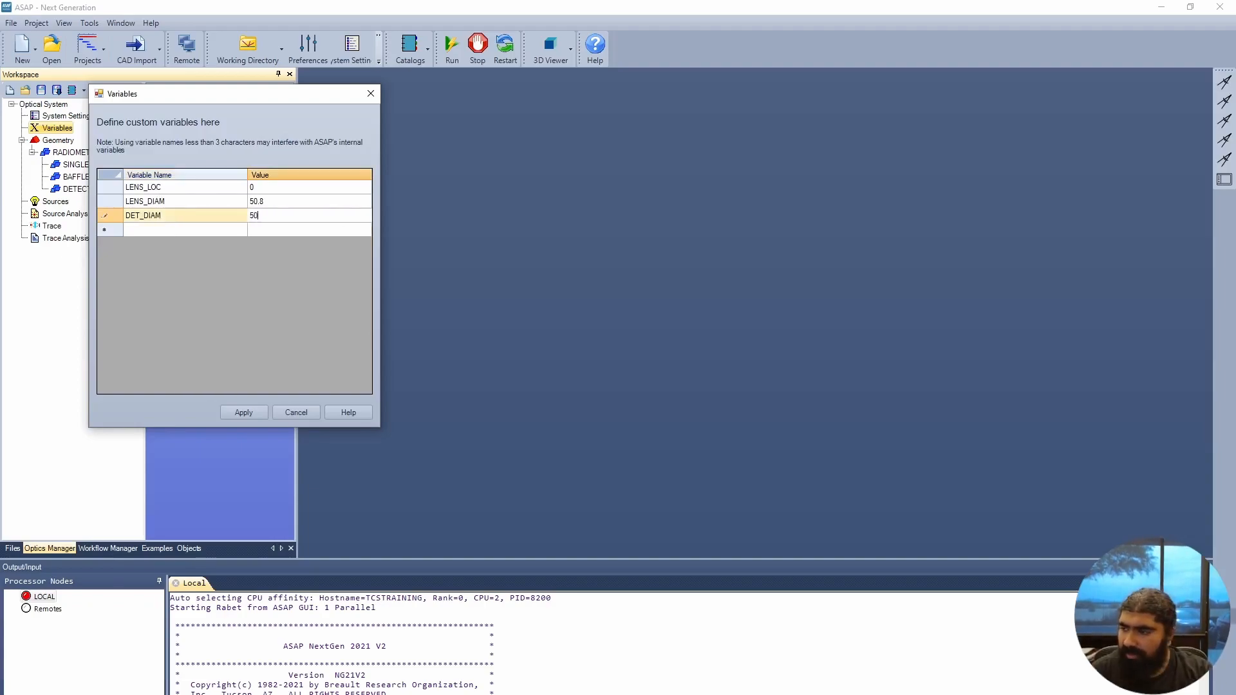
key("Tab")
type("D")
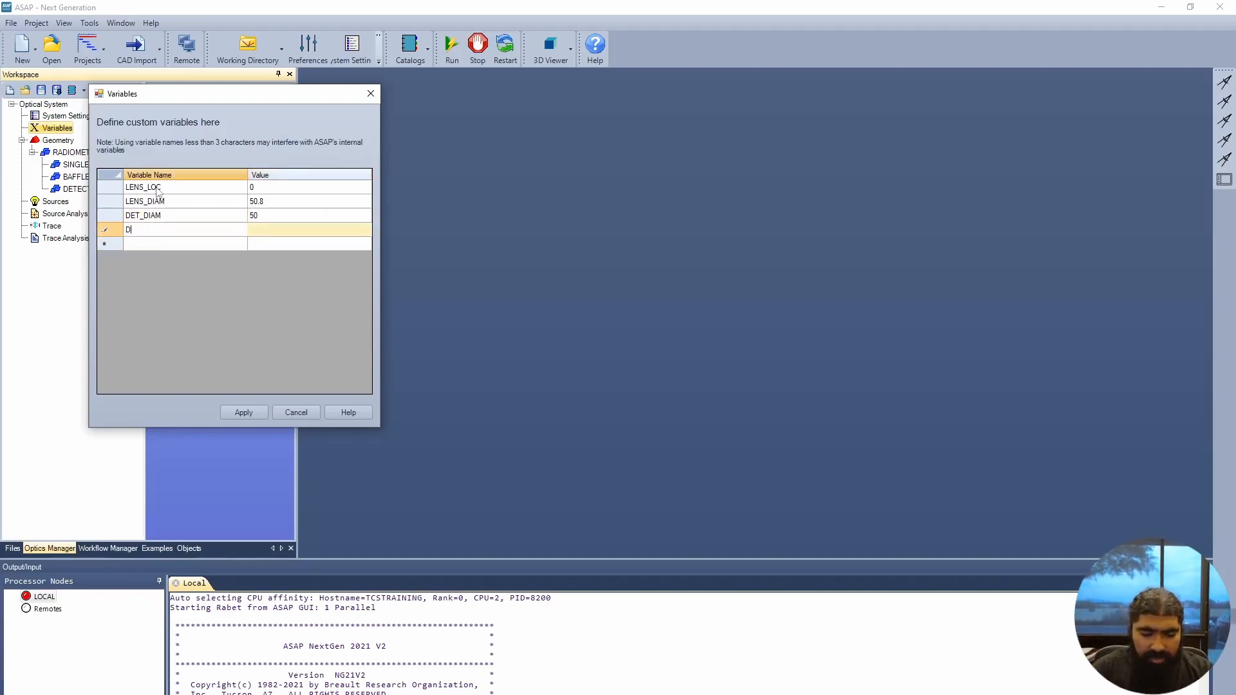
type("ET_DST")
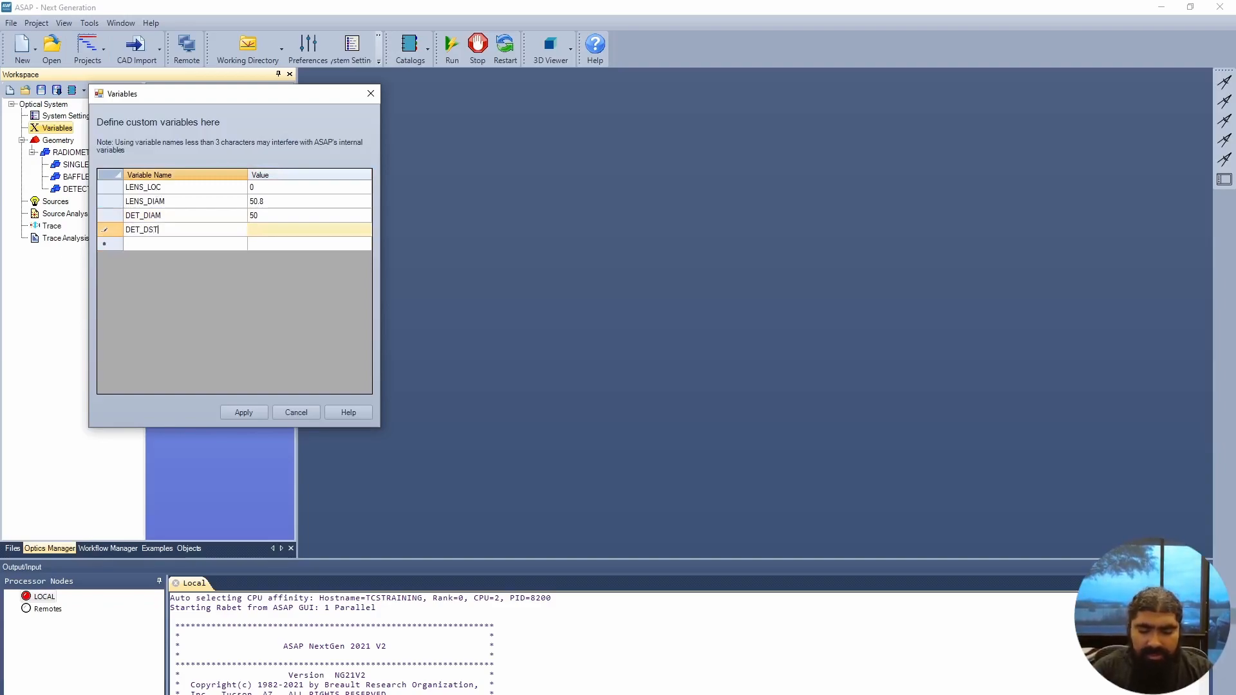
key("Tab")
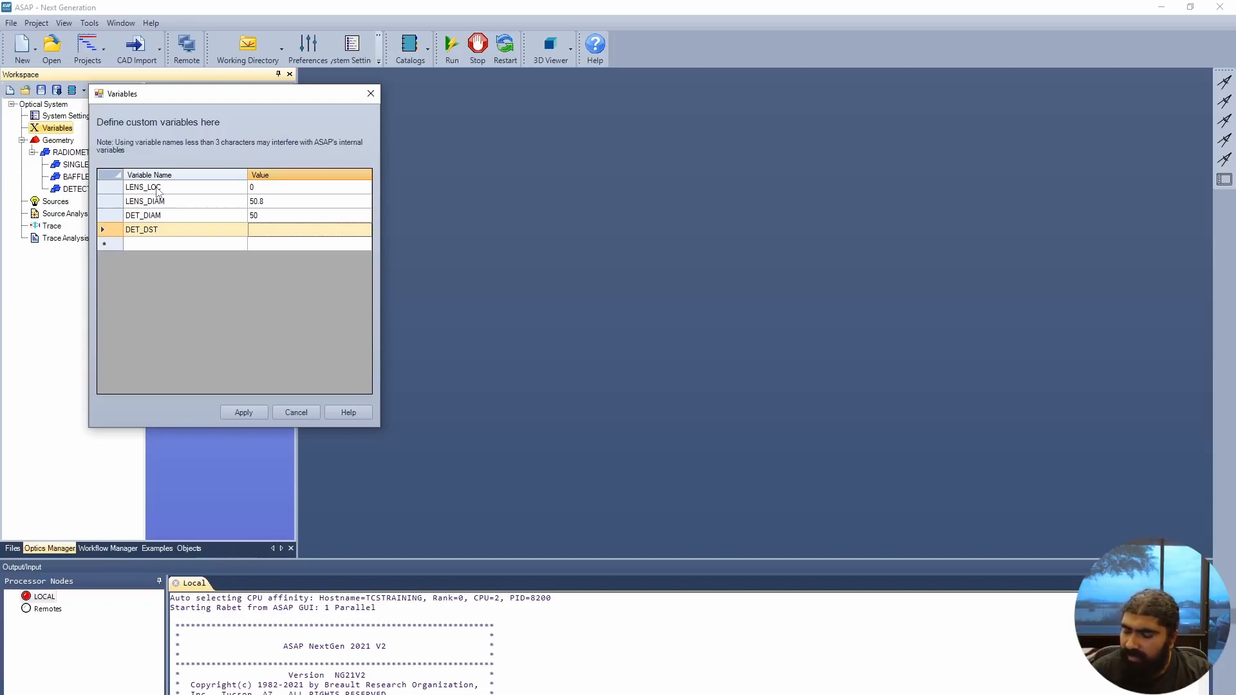
type("563")
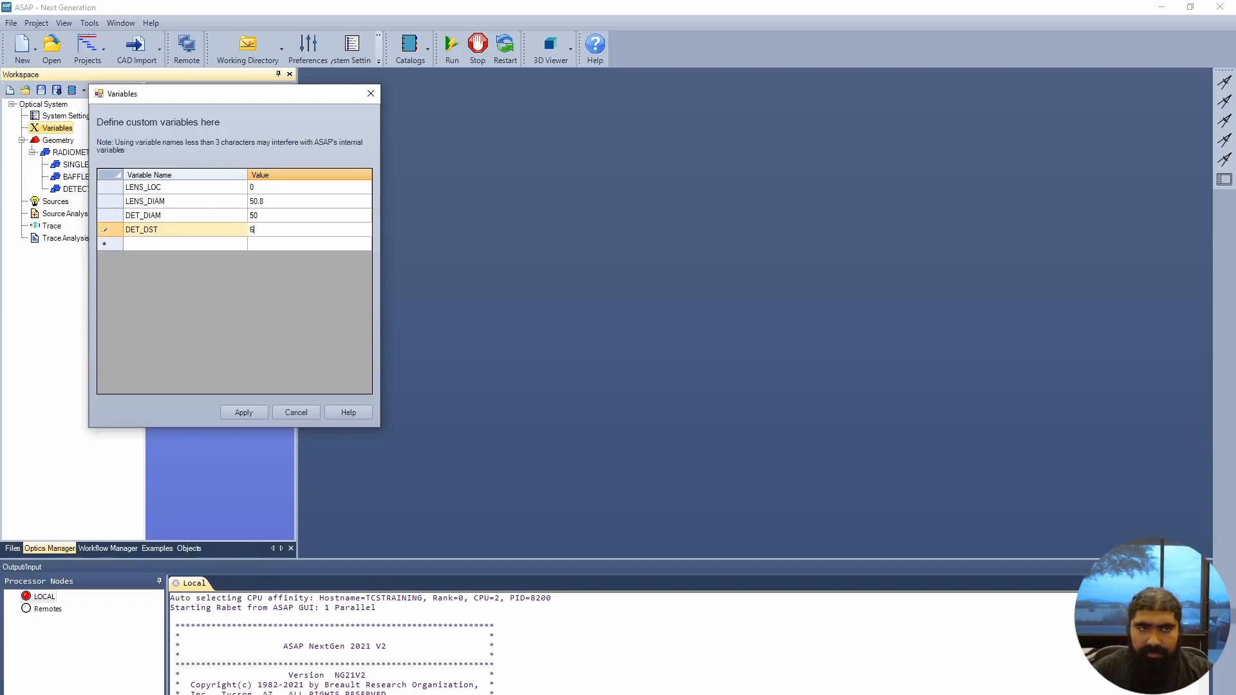
key("Tab")
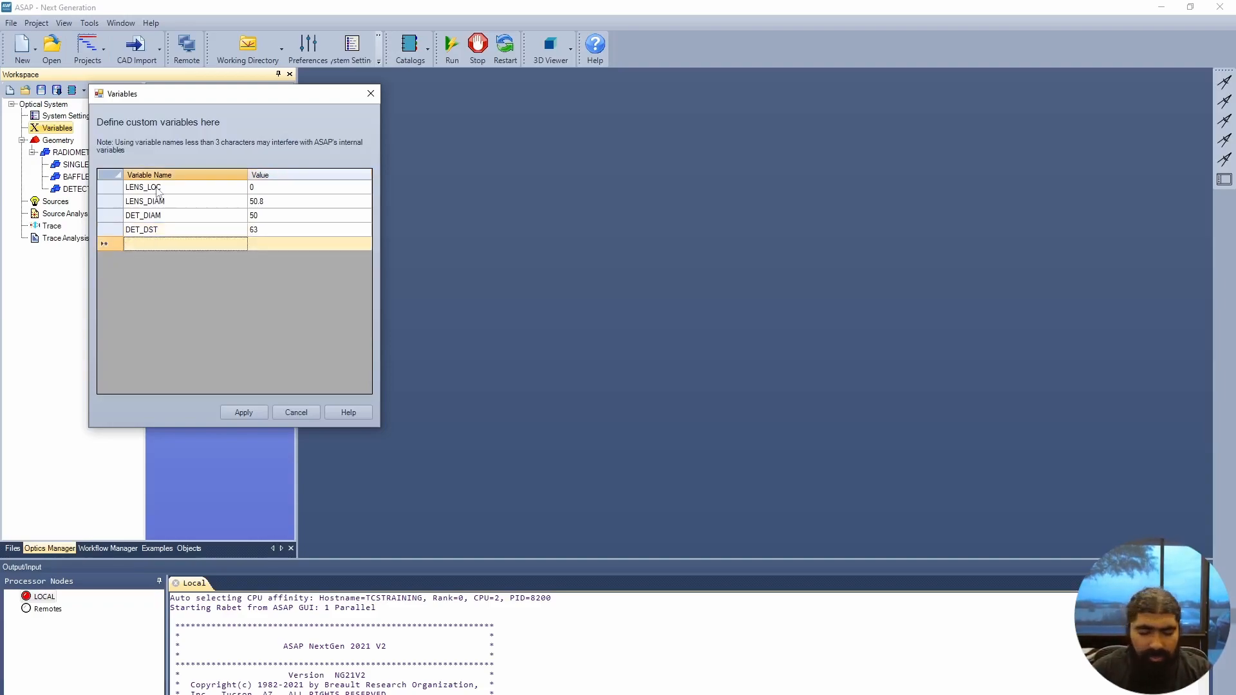
Add a custom variable BAFFLE_DIAM with a value of 62.5.
type("BAFFL")
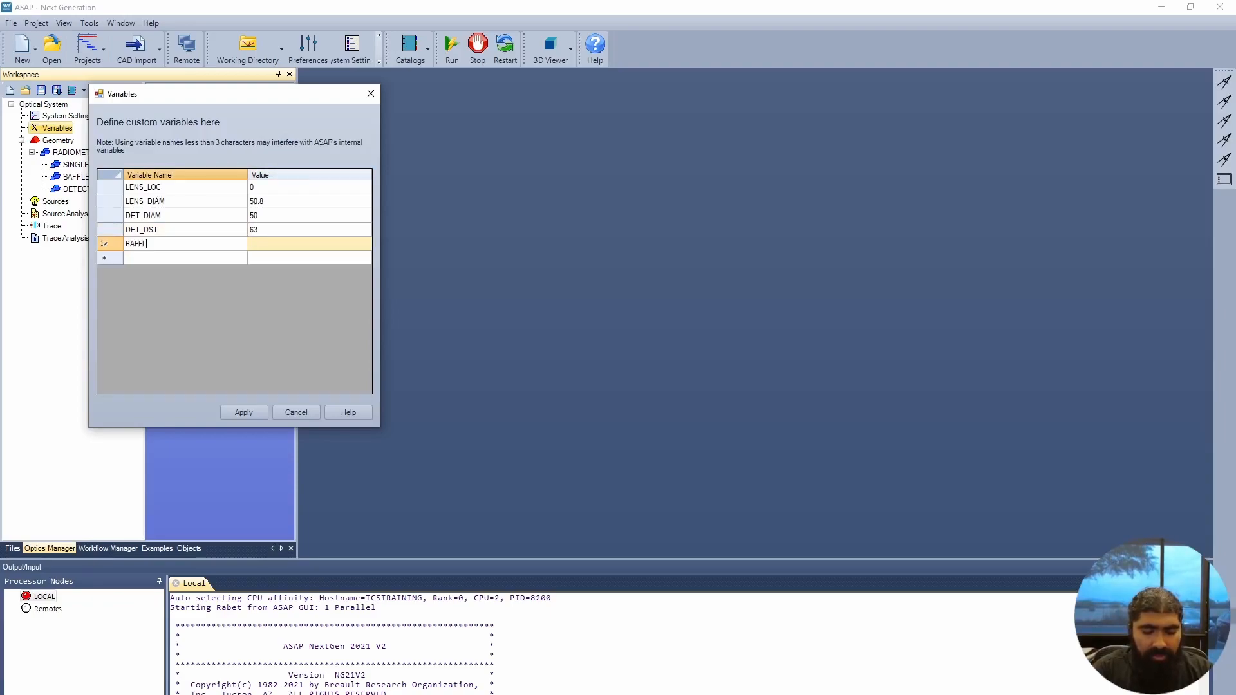
type("E_DIAM")
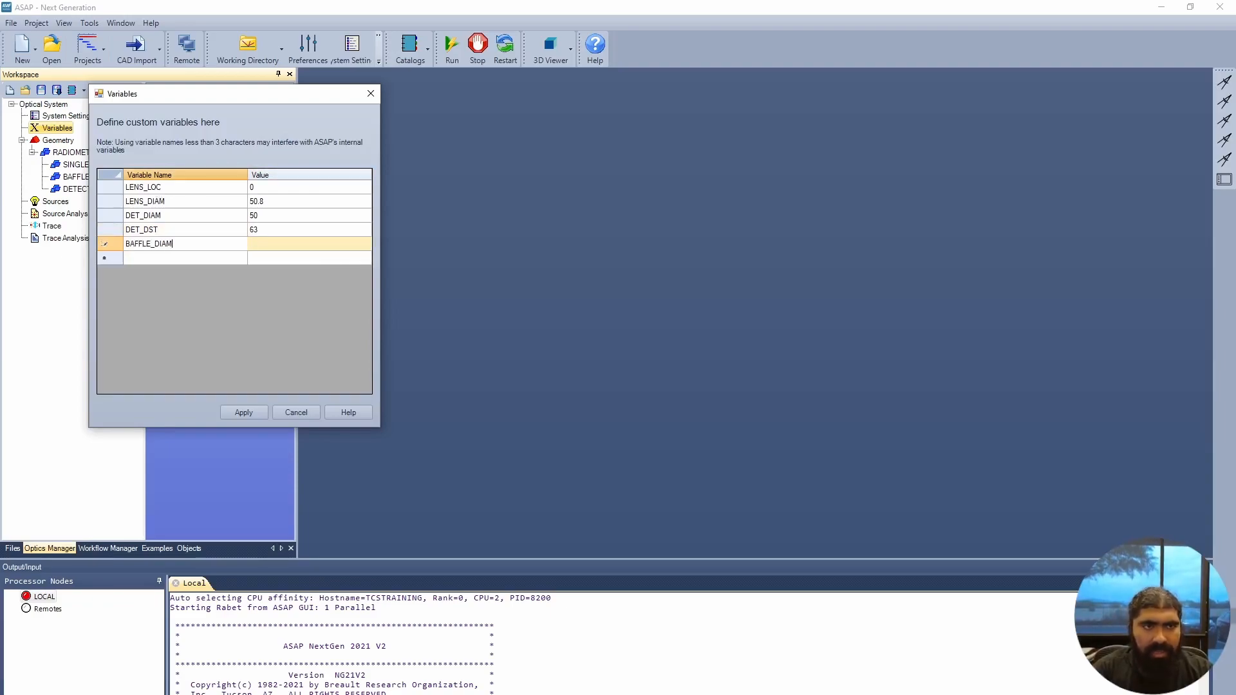
key("Tab")
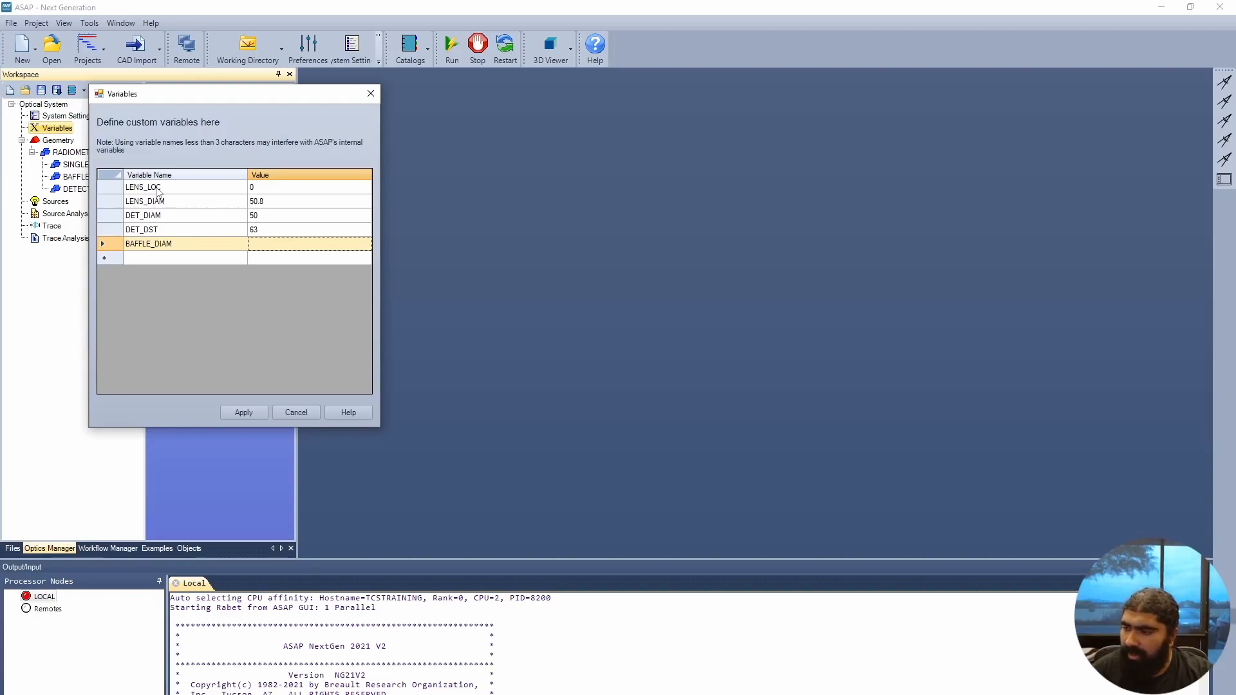
type("62.5")
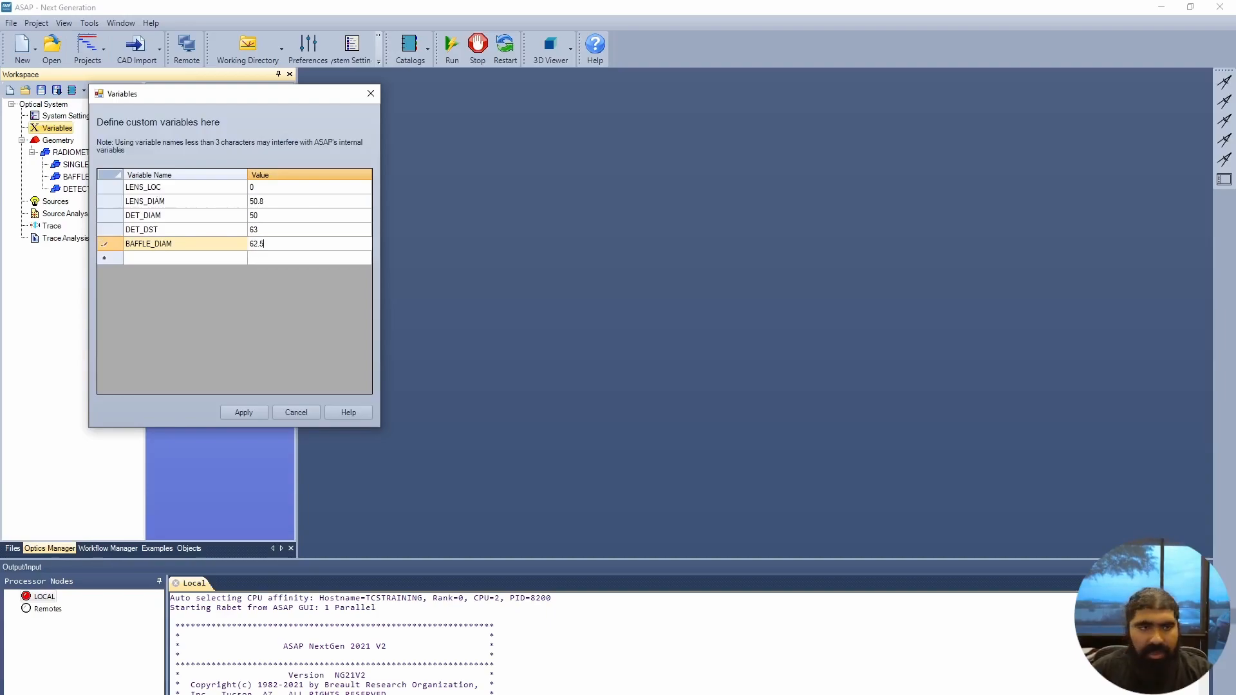
key("Tab")
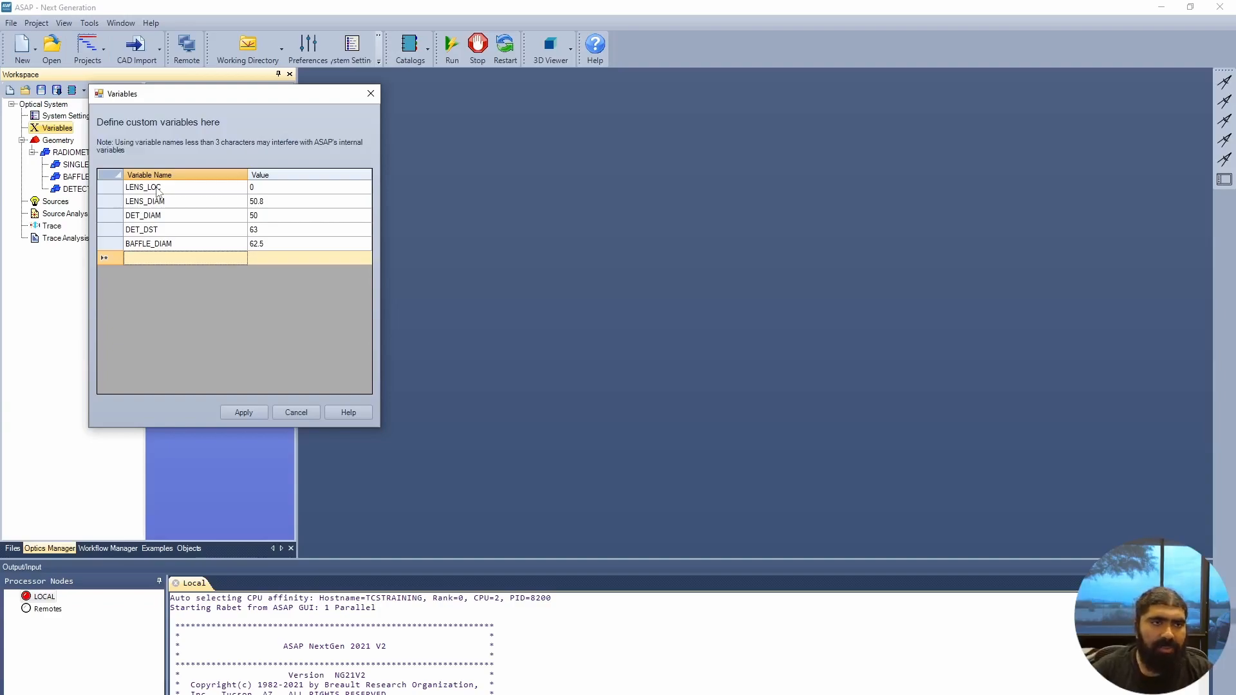
Add a custom variable LENS_CURV with a value of 53 and apply the variable definitions.
type("LENS")
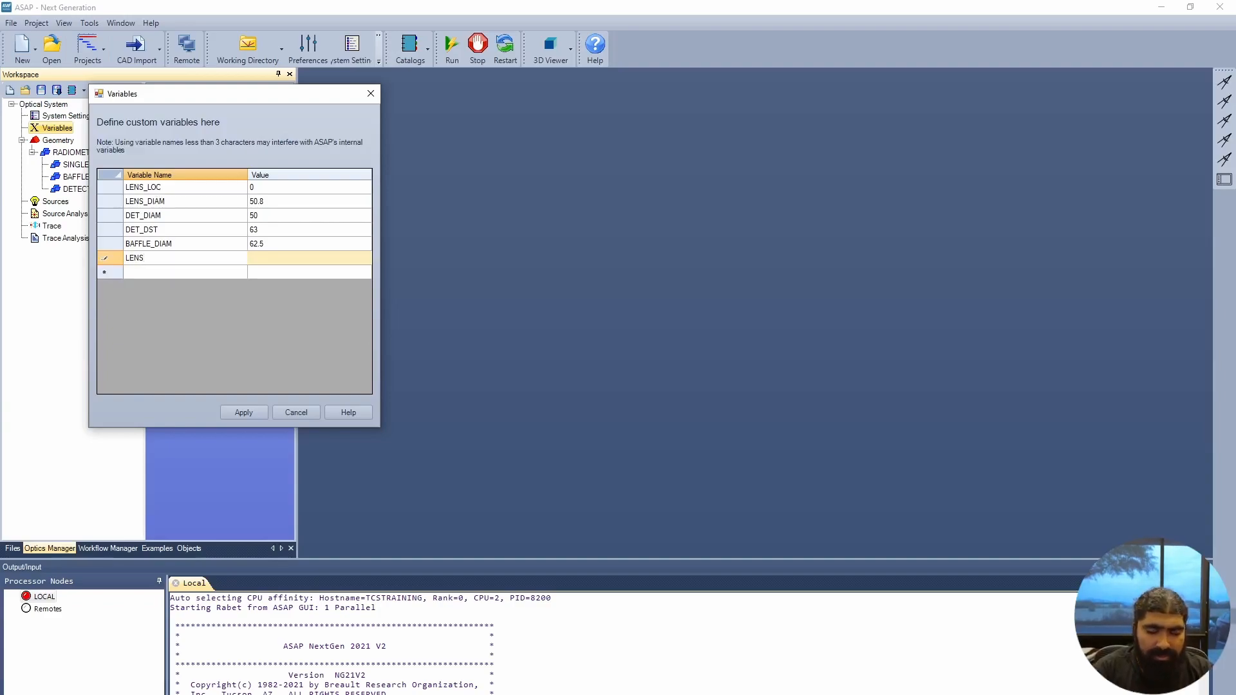
type("_CURV")
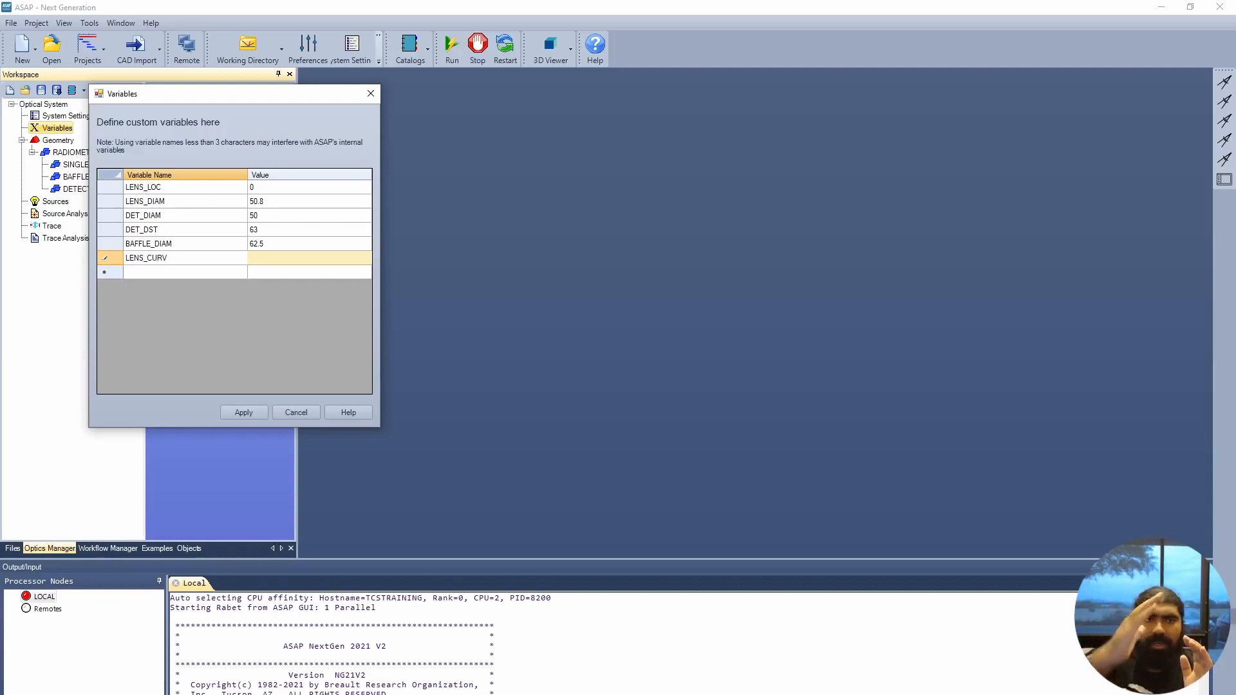
key("Tab")
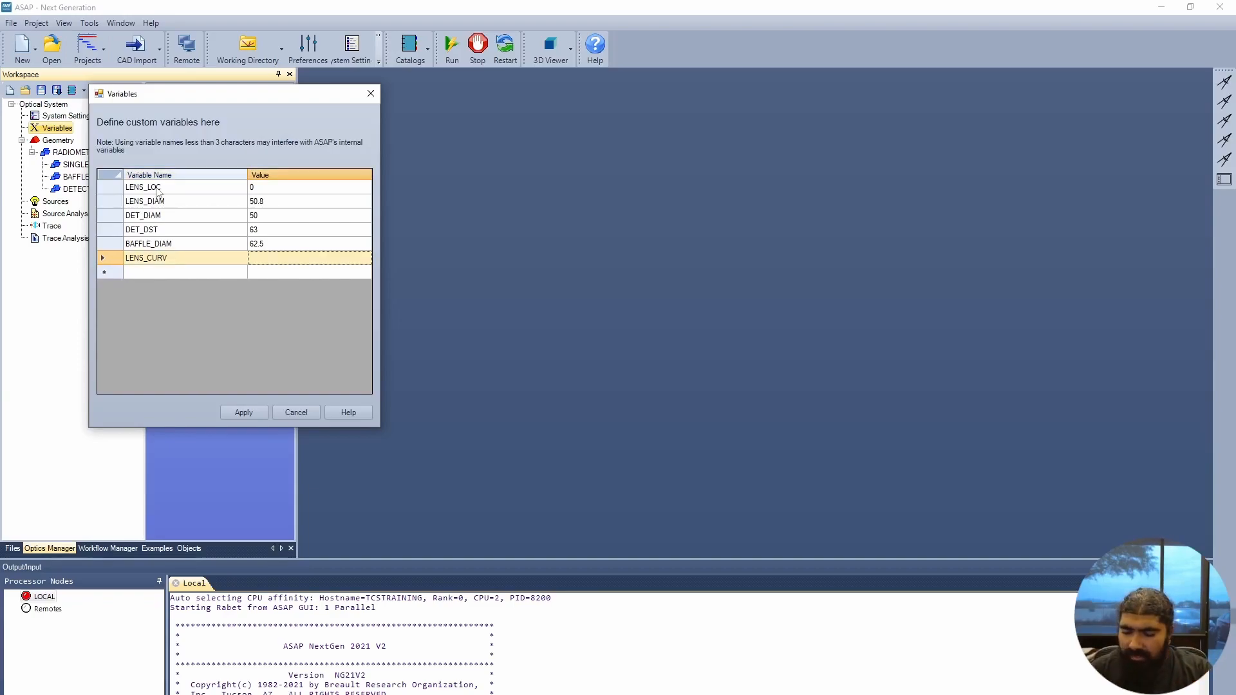
type("53")
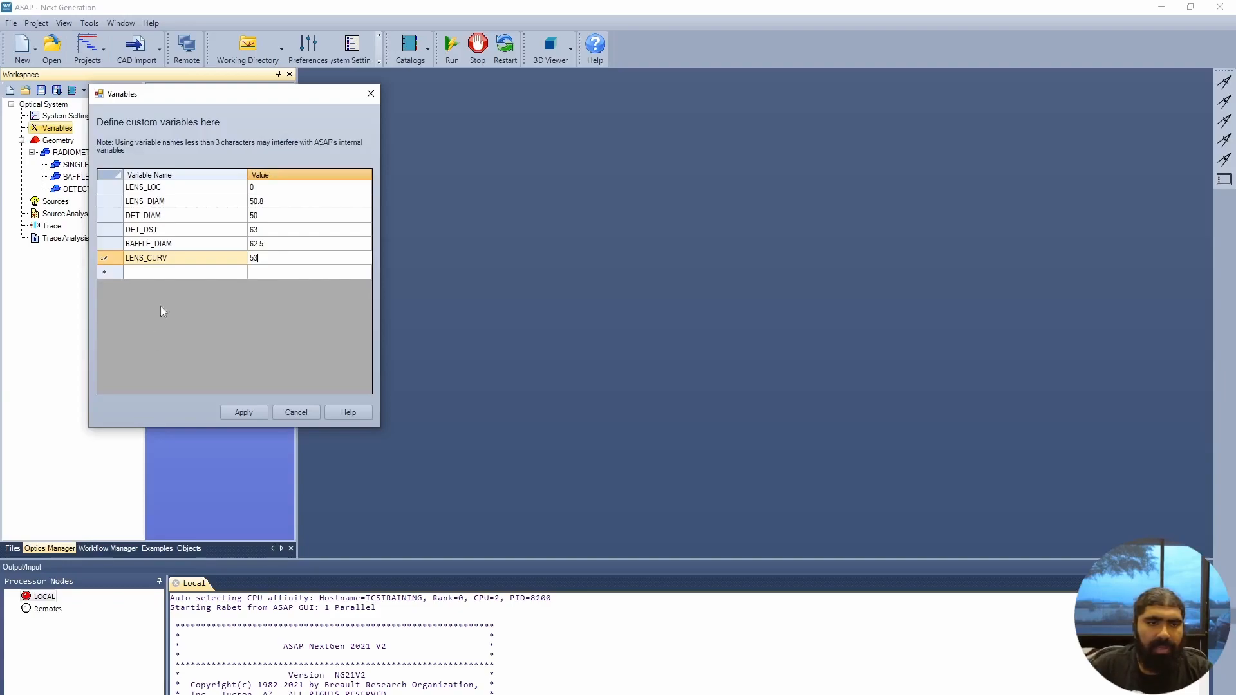
left_click(251, 413)
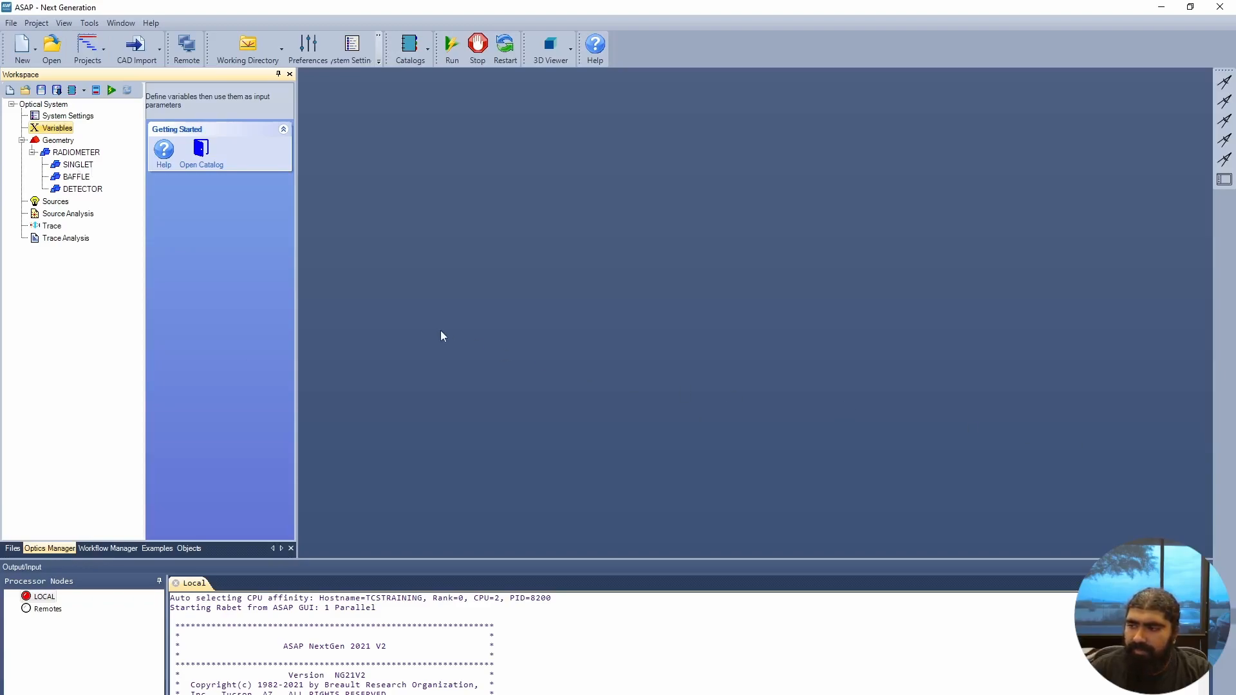
Insert an Optical surface under the SINGLET branch and name it FRONT.
left_click(78, 166)
left_click(88, 180, "shift")
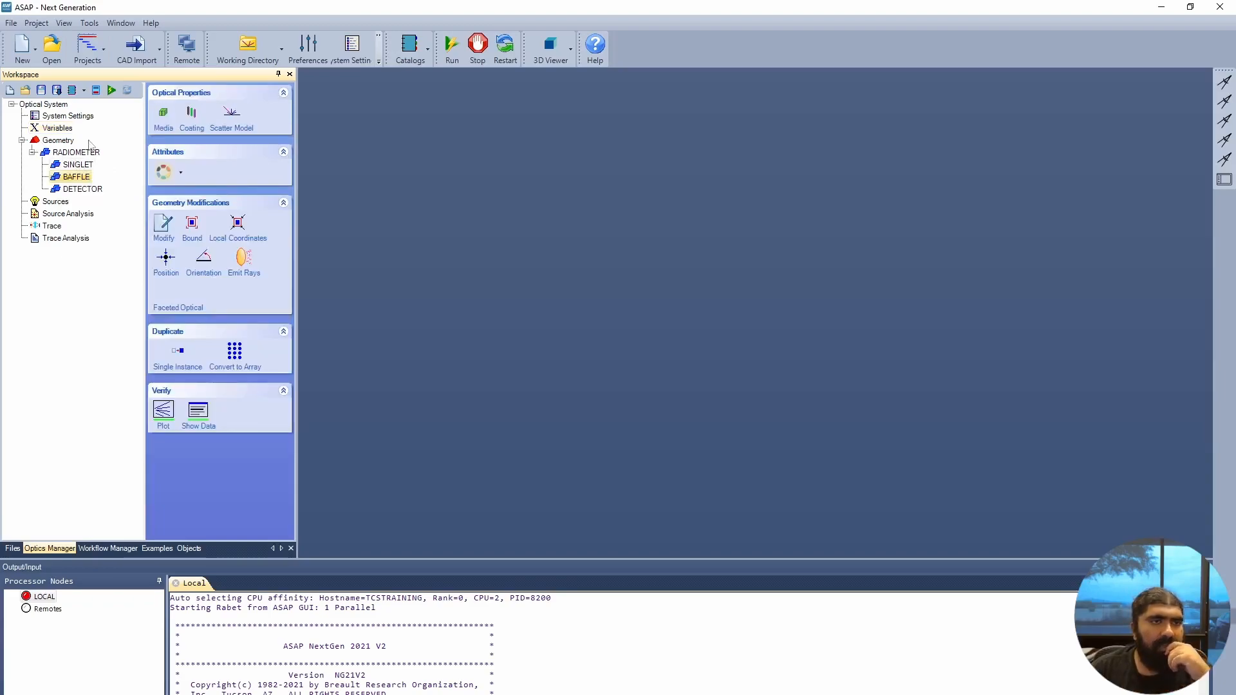
left_click(90, 152)
left_click(88, 167)
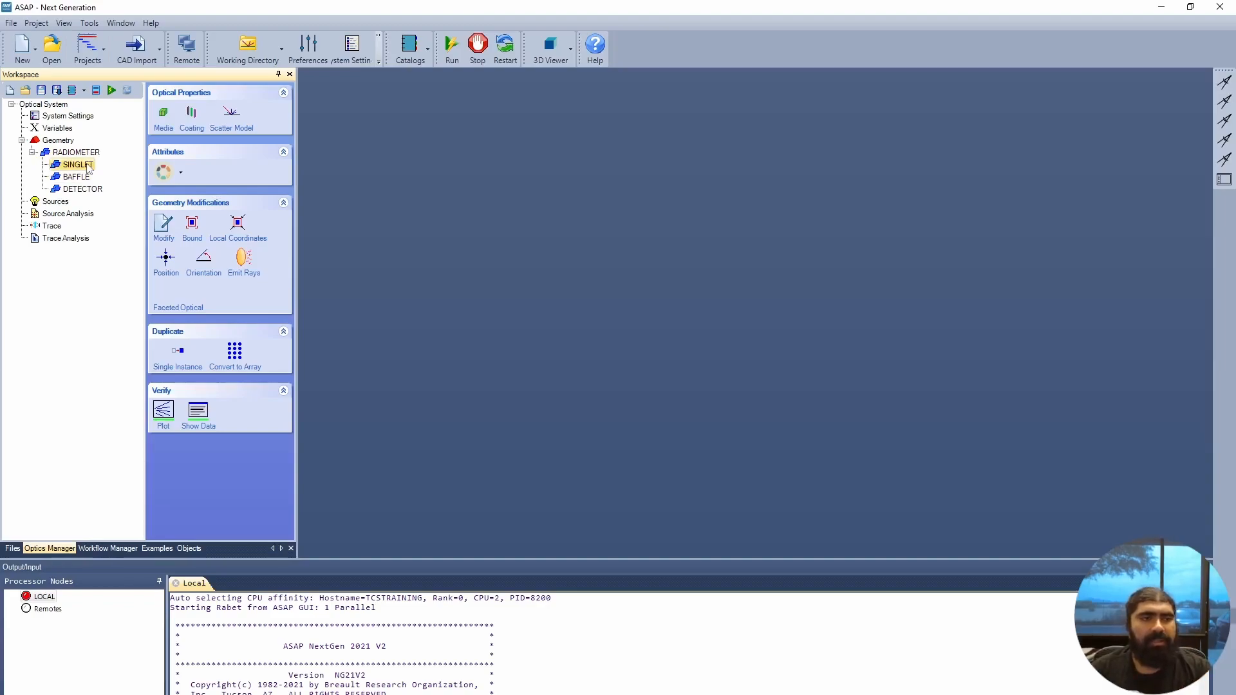
right_click(89, 166)
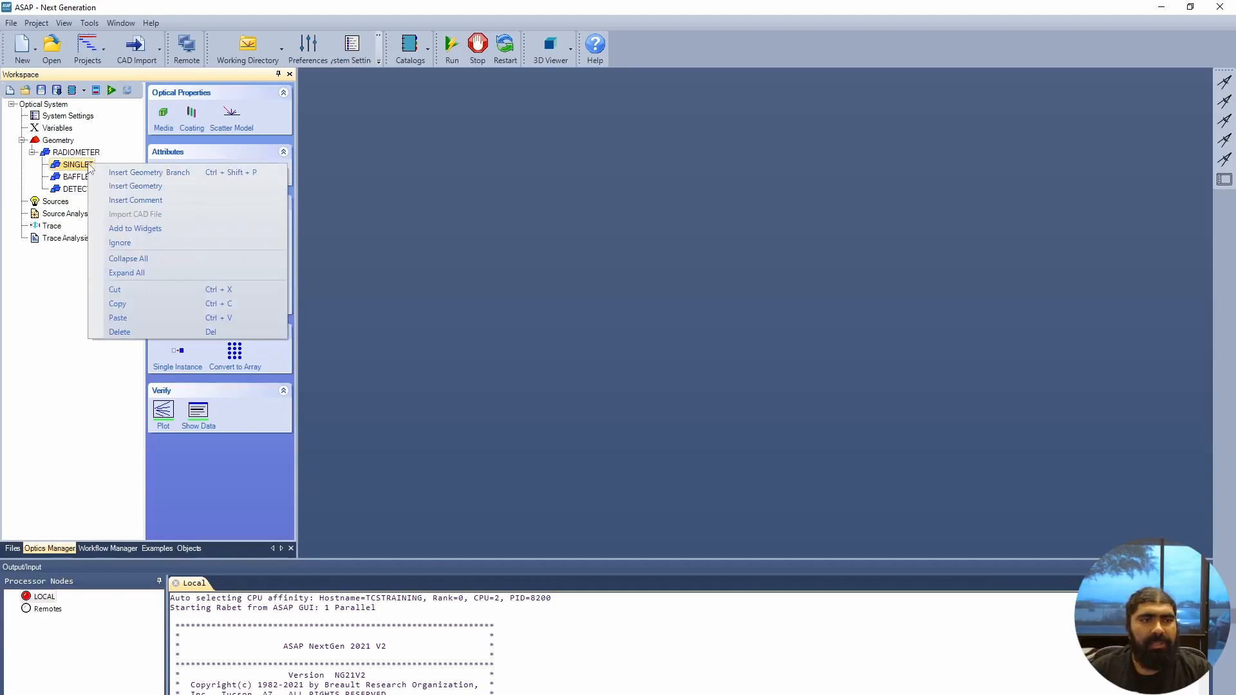
left_click(128, 190)
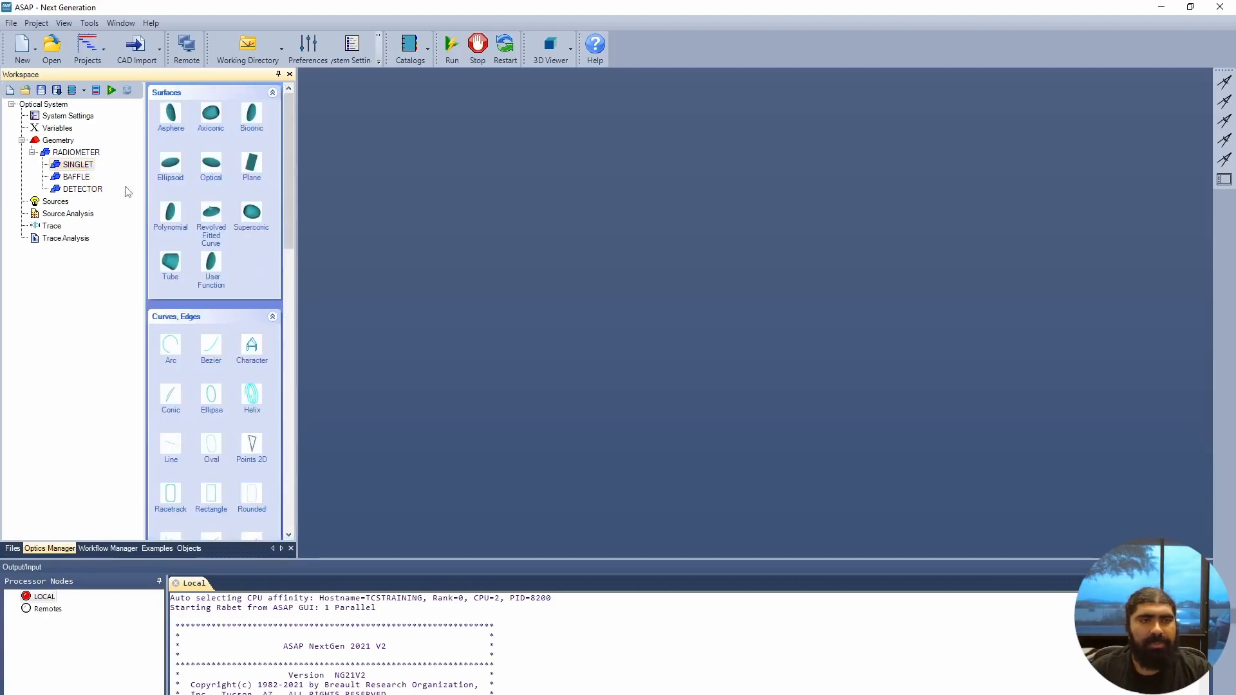
left_click(204, 169)
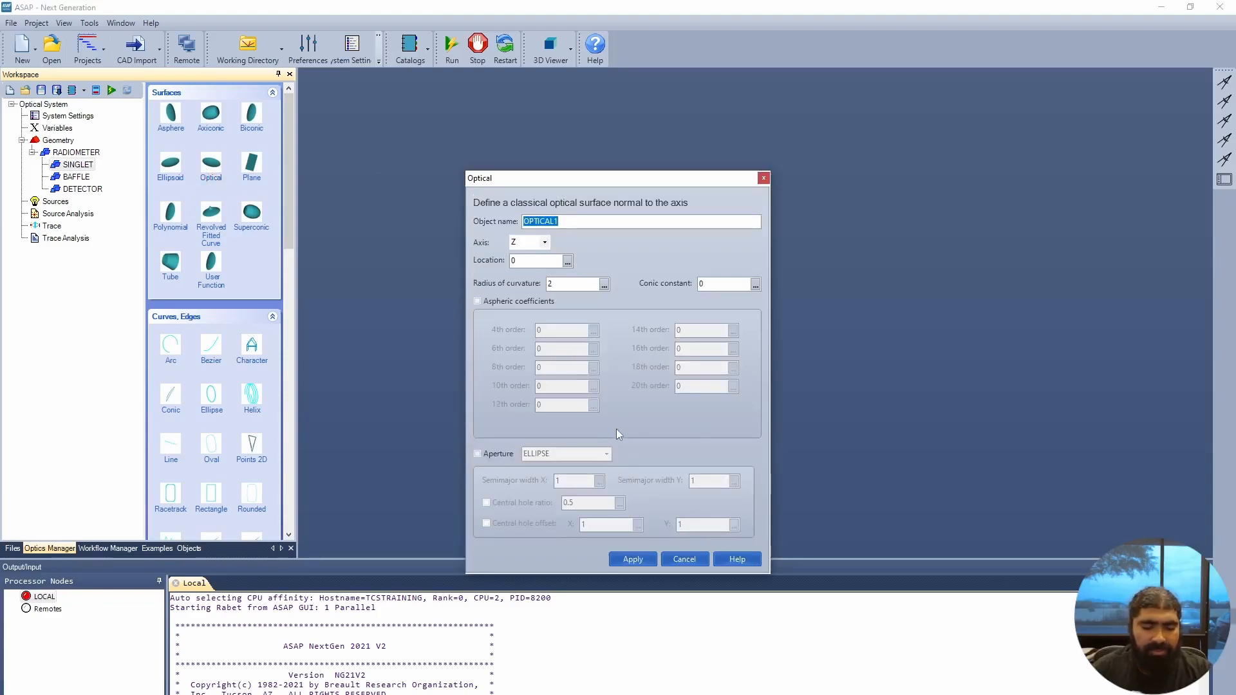
type("FRONT")
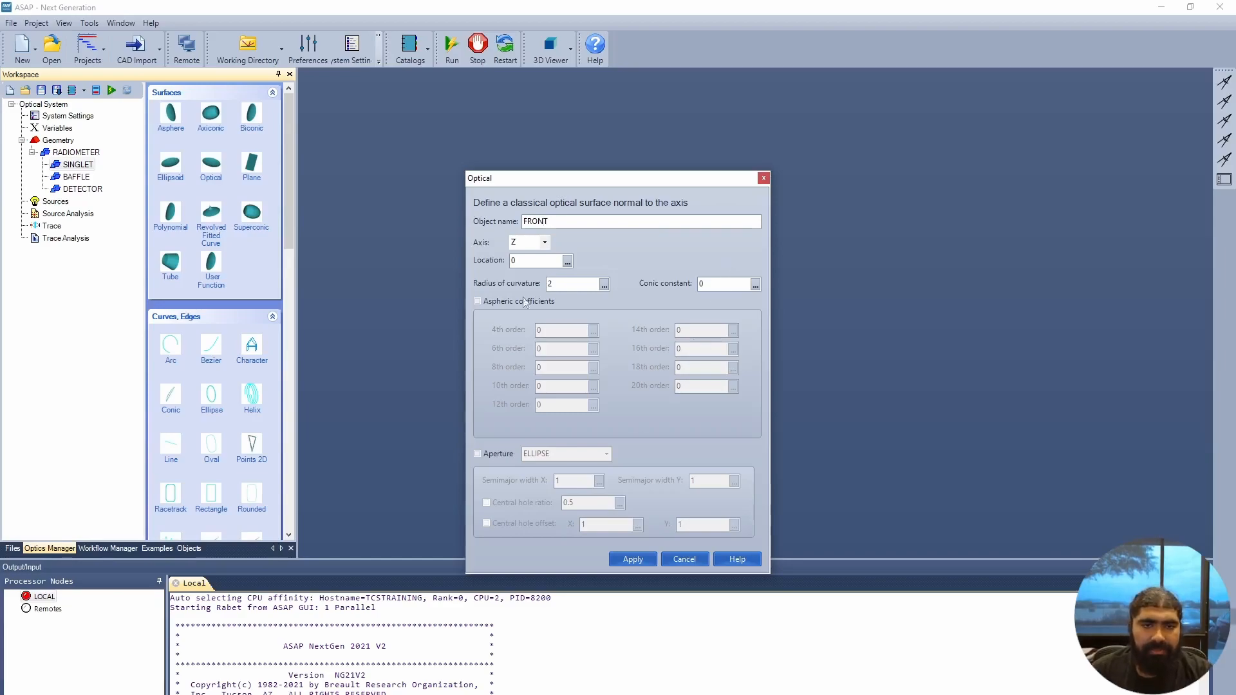
Set the FRONT surface's location to (LENS_LOC) and its radius of curvature to (LENS_CURV).
left_click(567, 262)
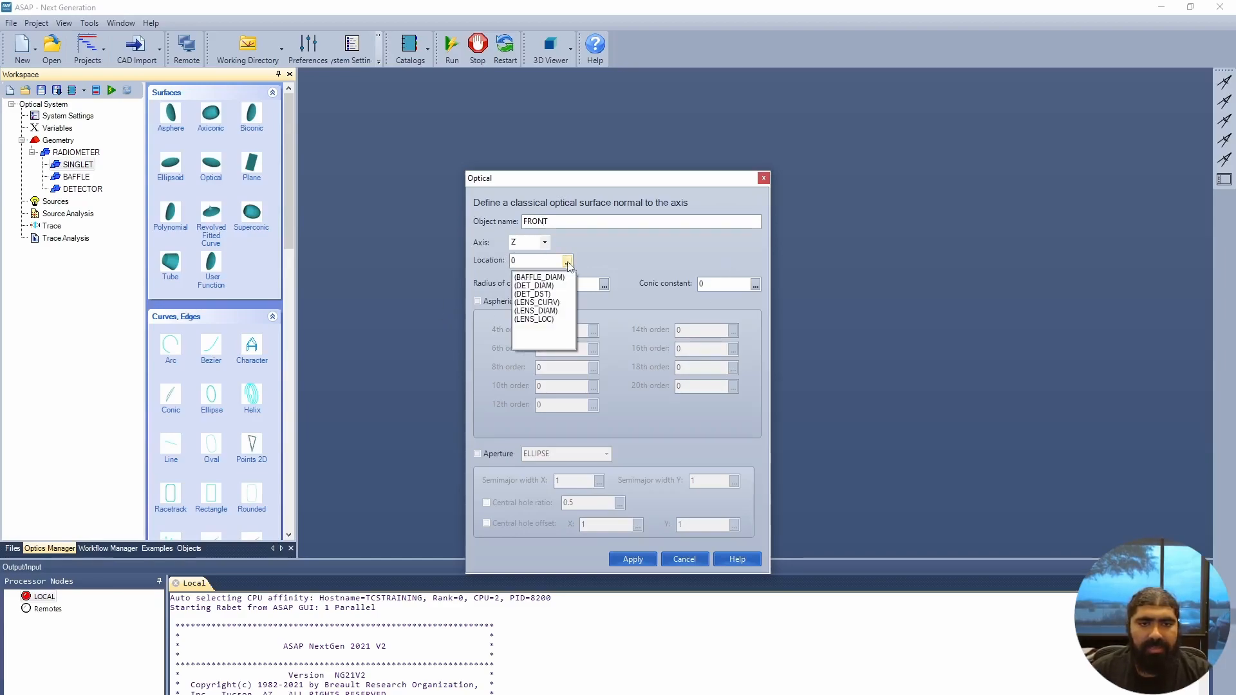
left_click(544, 319)
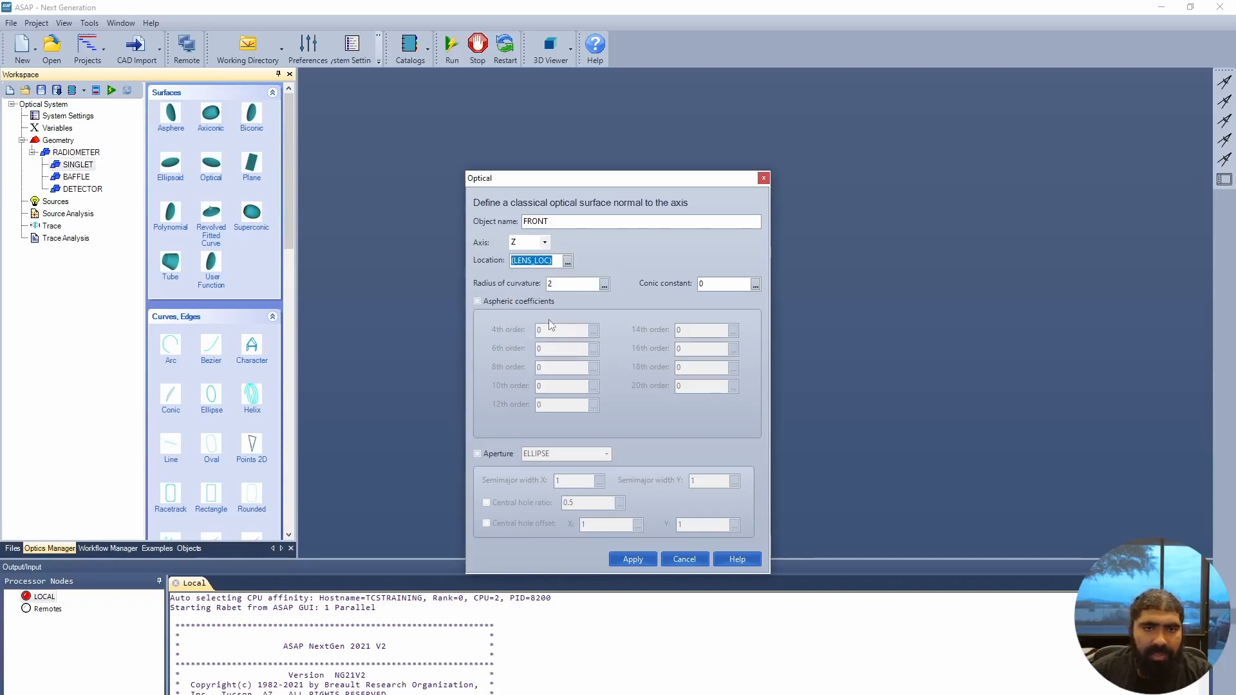
left_click(606, 287)
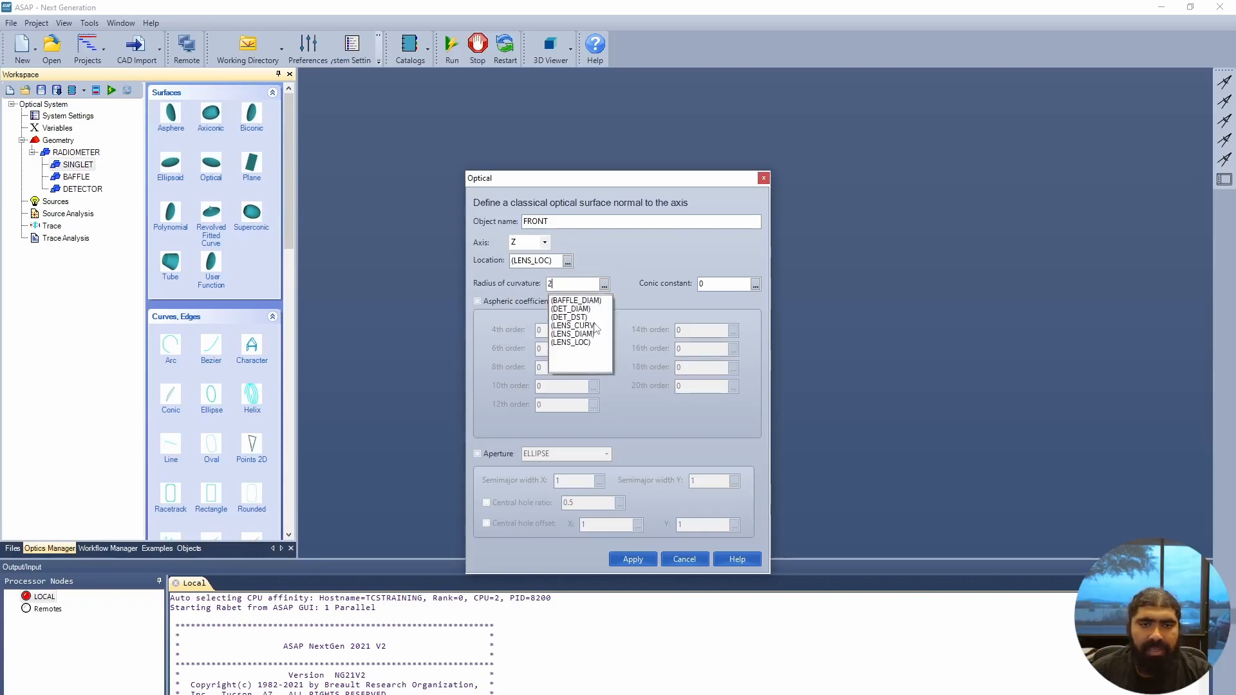
left_click(594, 330)
Set the FRONT surface's conic constant to (LENS_CURV).
left_click(755, 284)
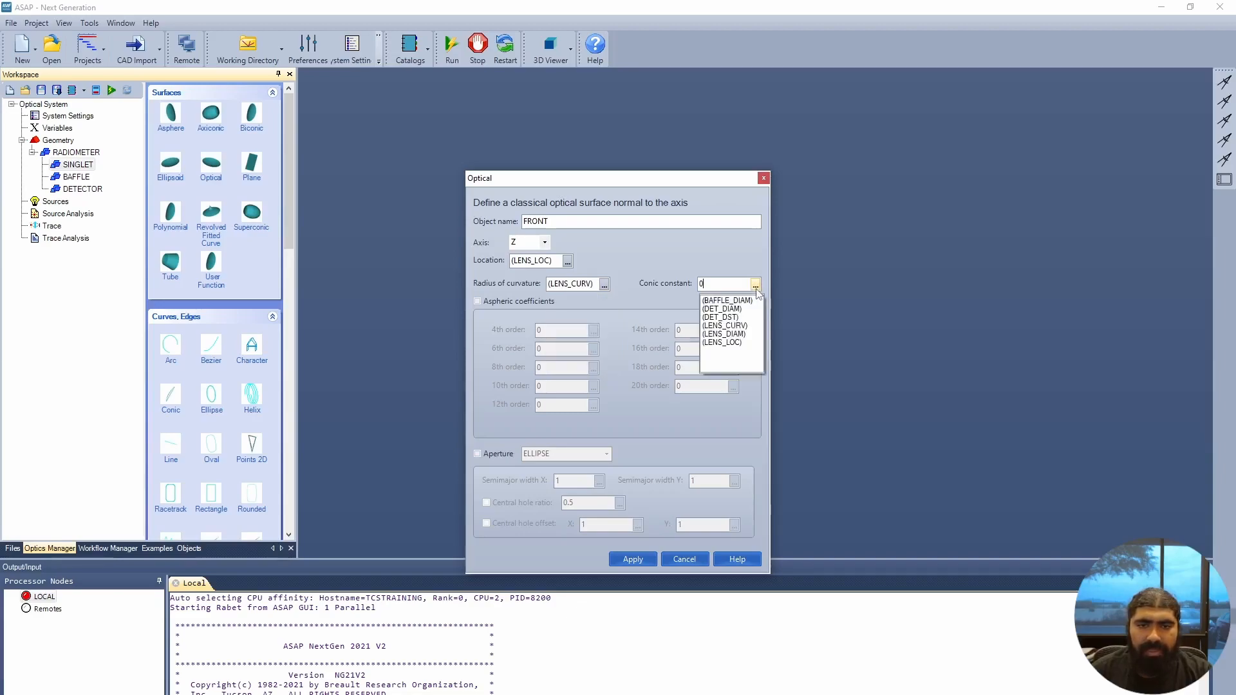
left_click(742, 326)
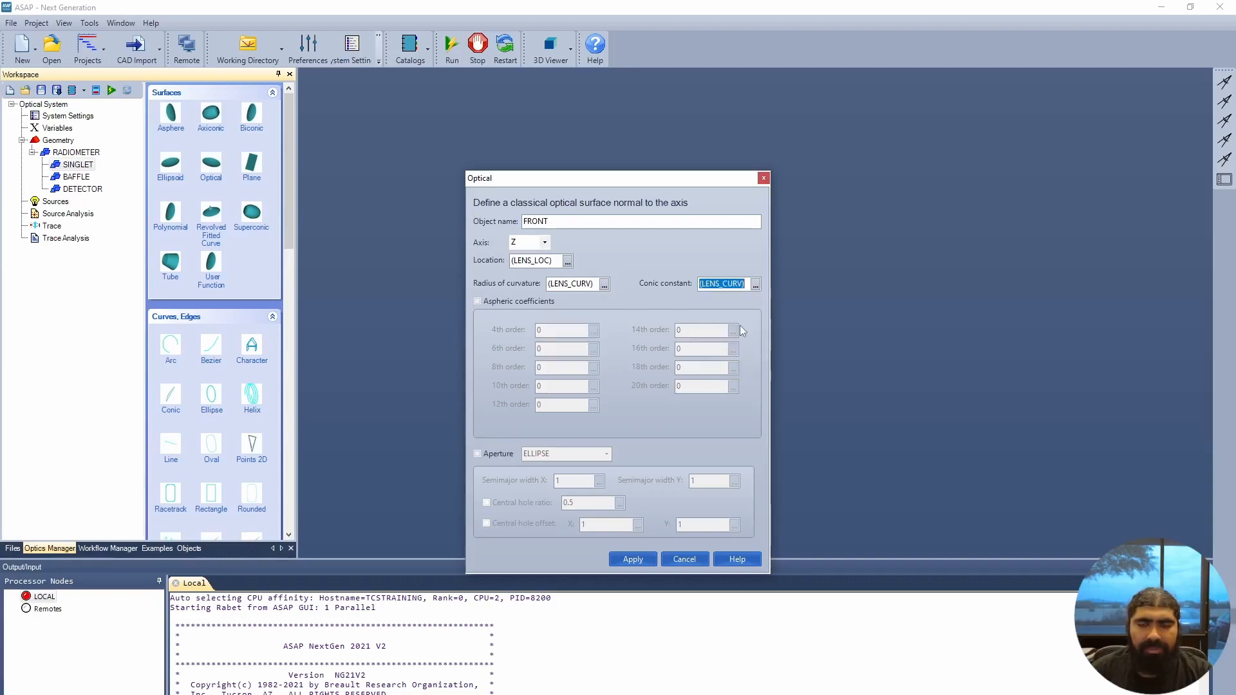
left_click(756, 286)
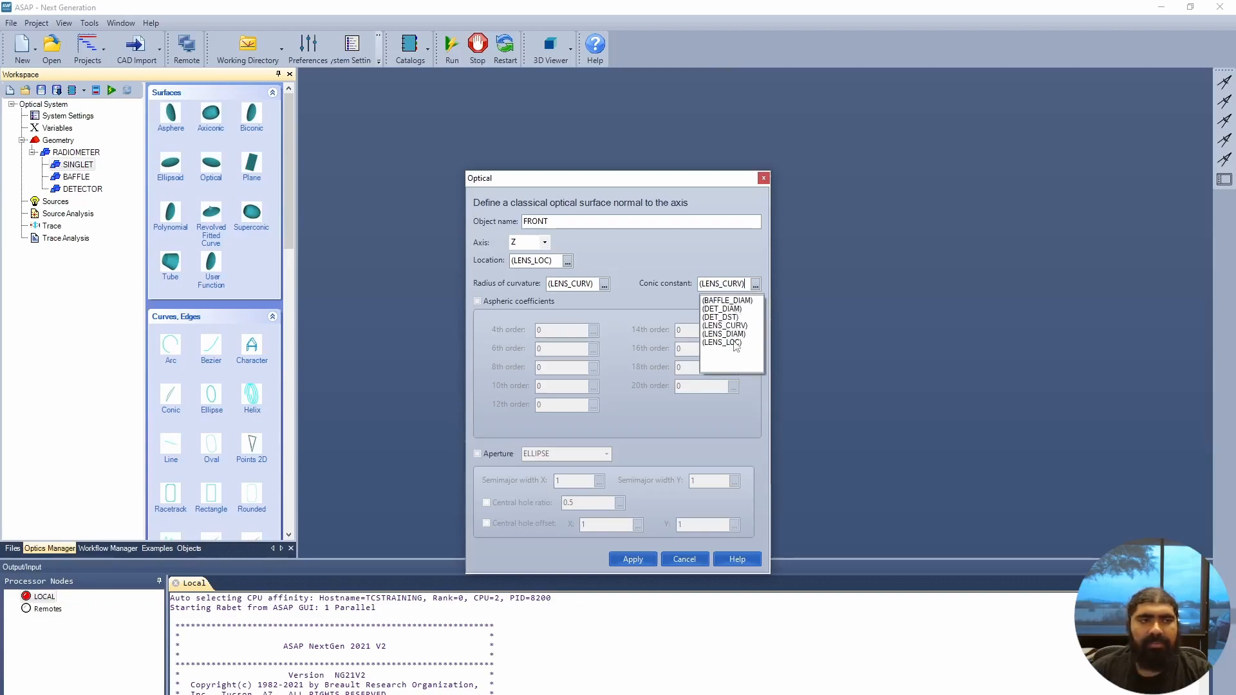
left_click(632, 360)
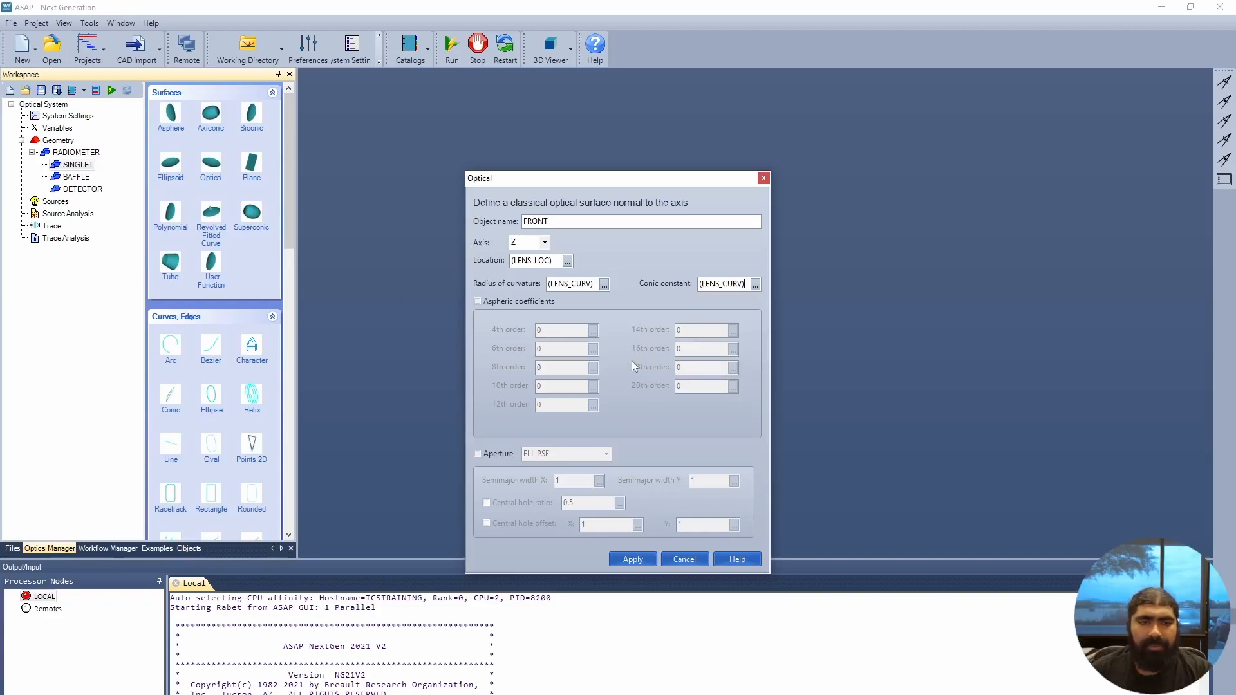
Enable an ELLIPSE aperture for FRONT with semimajor widths X and Y of (LENS_DIAM)/2, and create the surface.
left_click(477, 454)
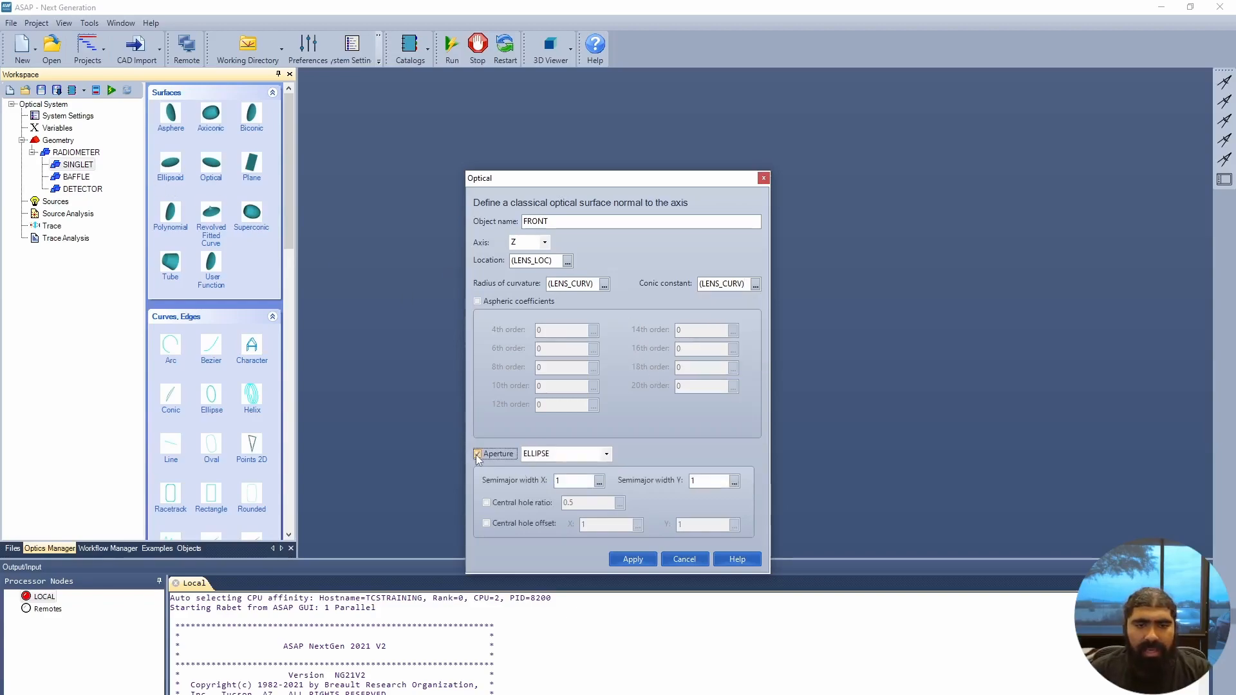
left_click(600, 483)
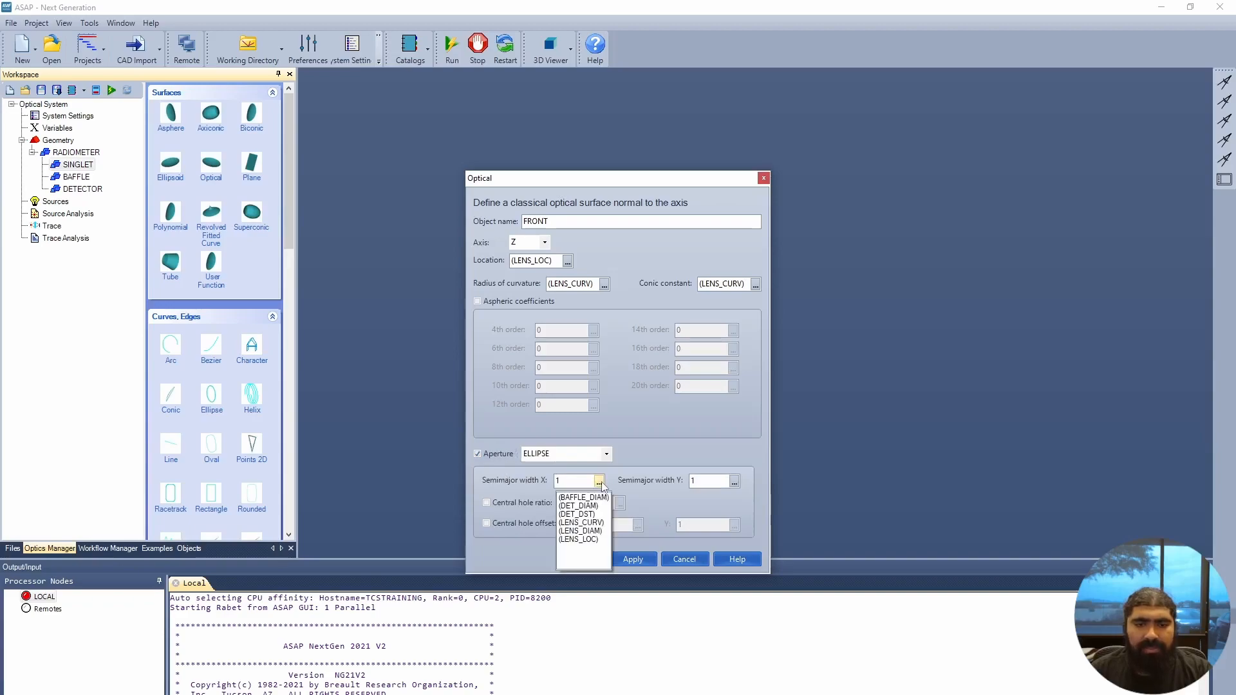
left_click(596, 531)
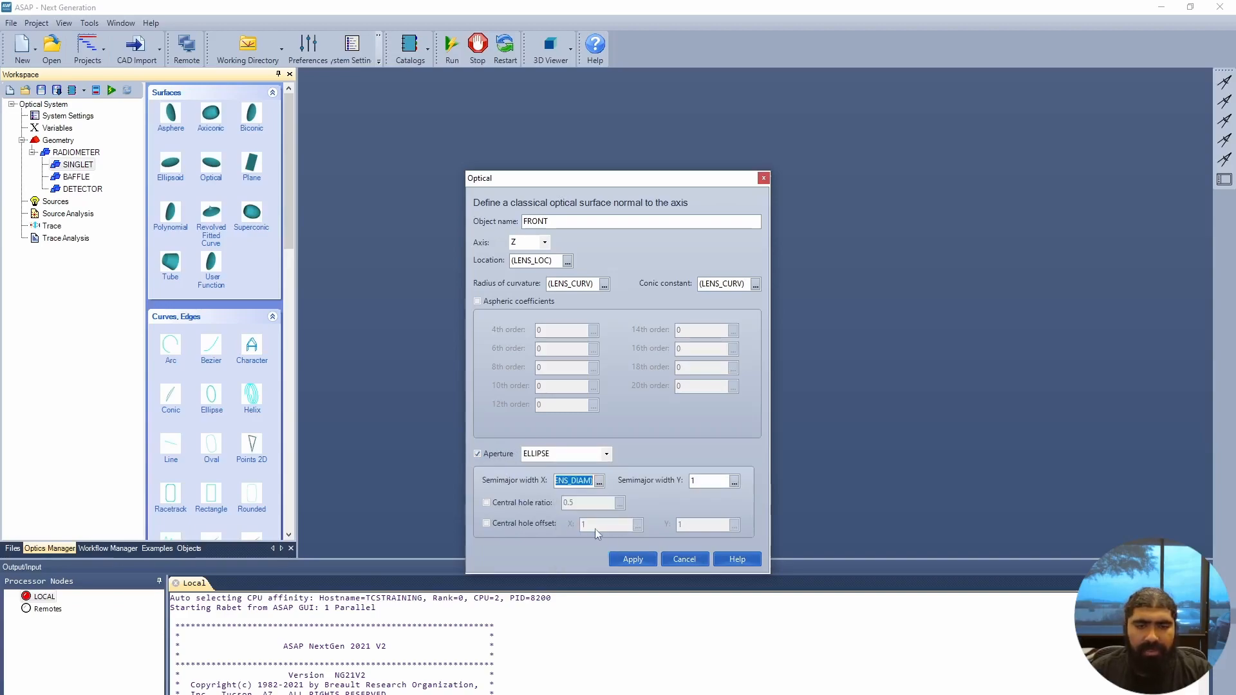
key("End")
type("/2")
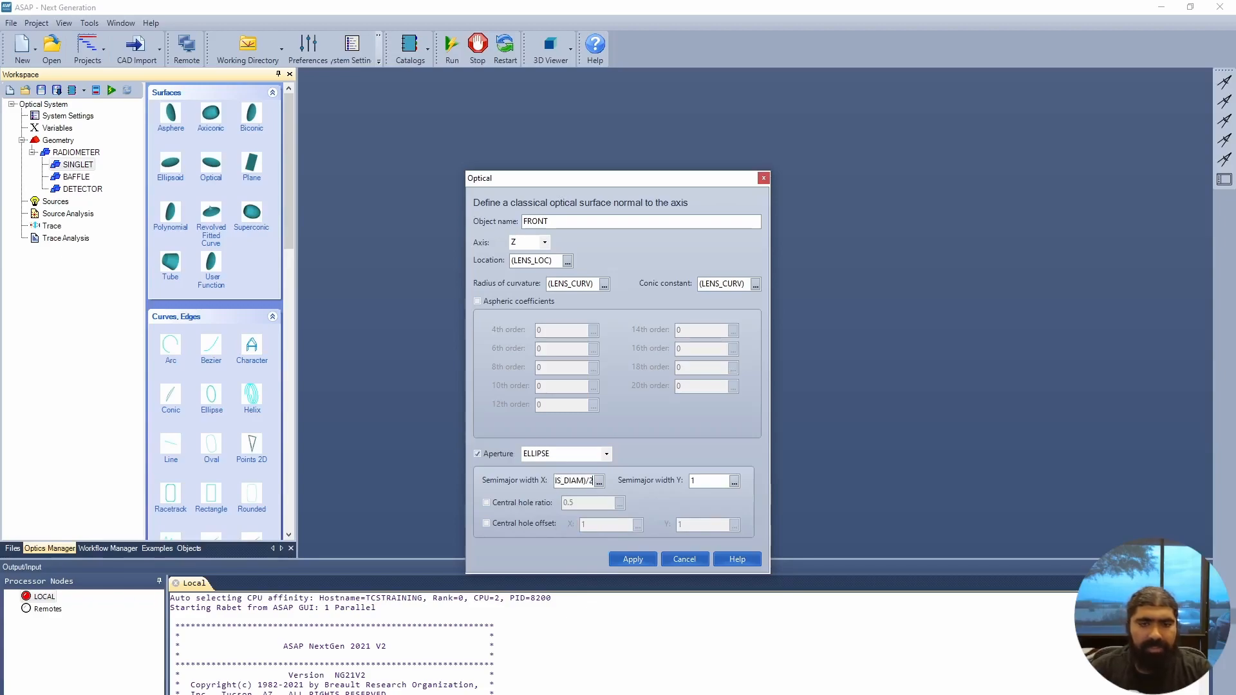
left_click(734, 482)
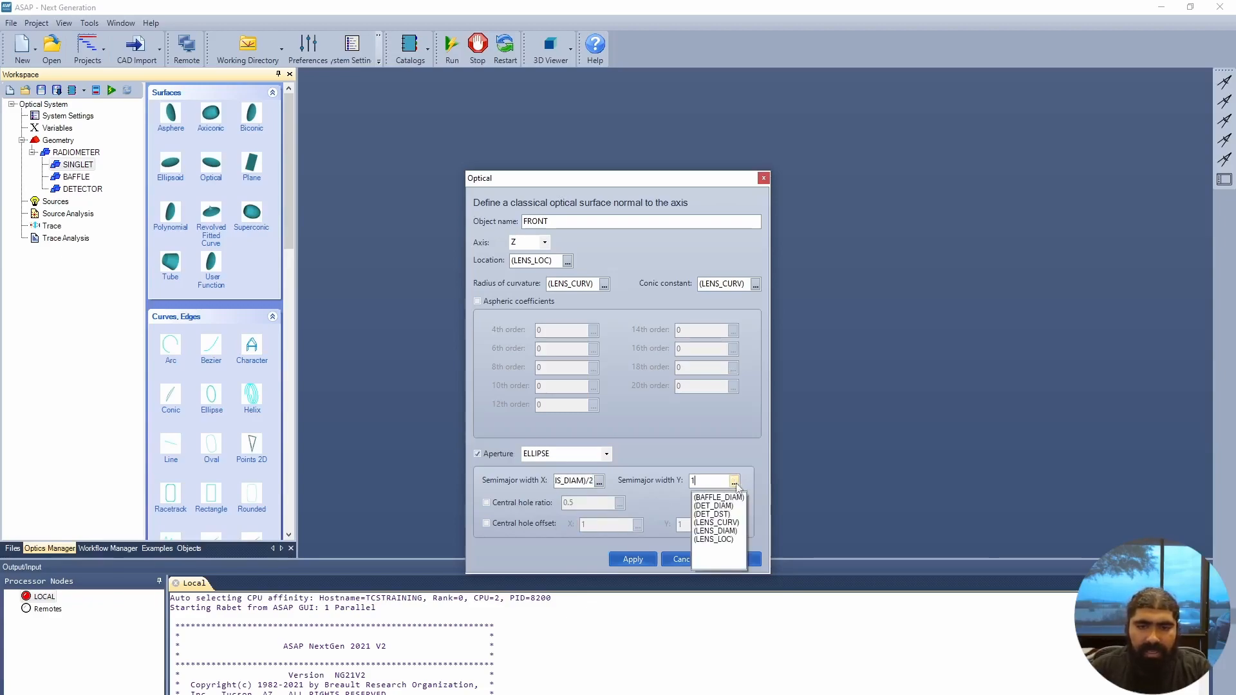
left_click(728, 531)
key("End")
type("/2")
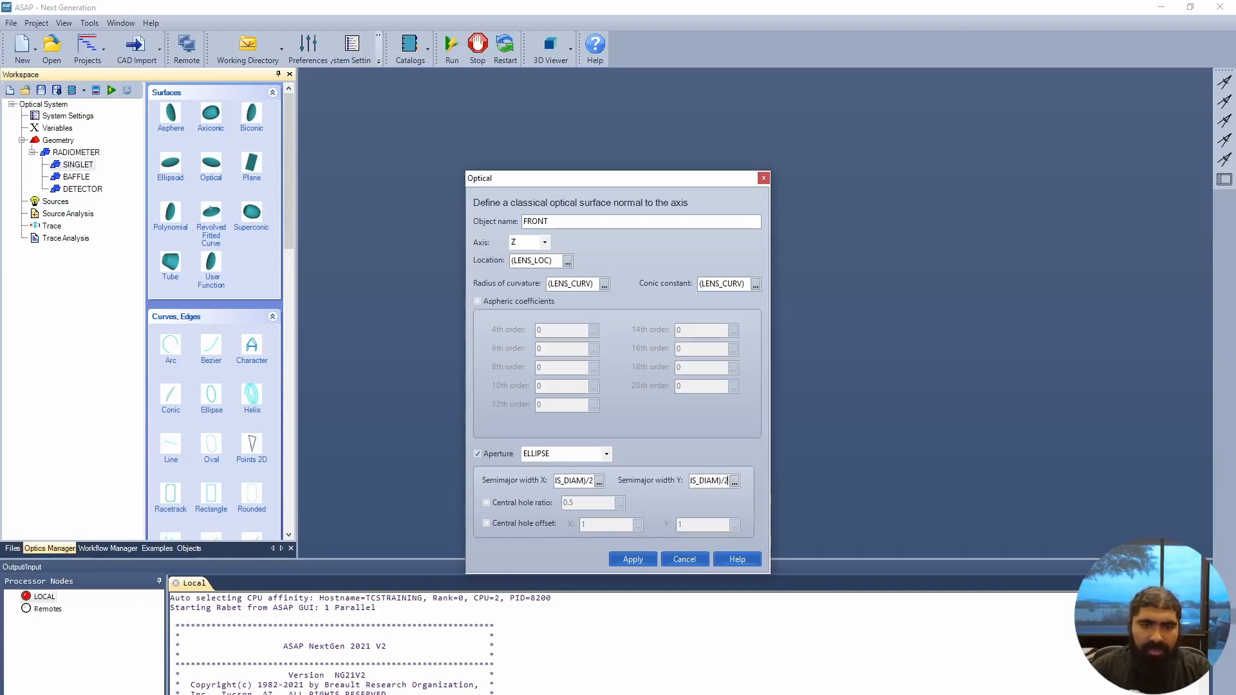
left_click(635, 560)
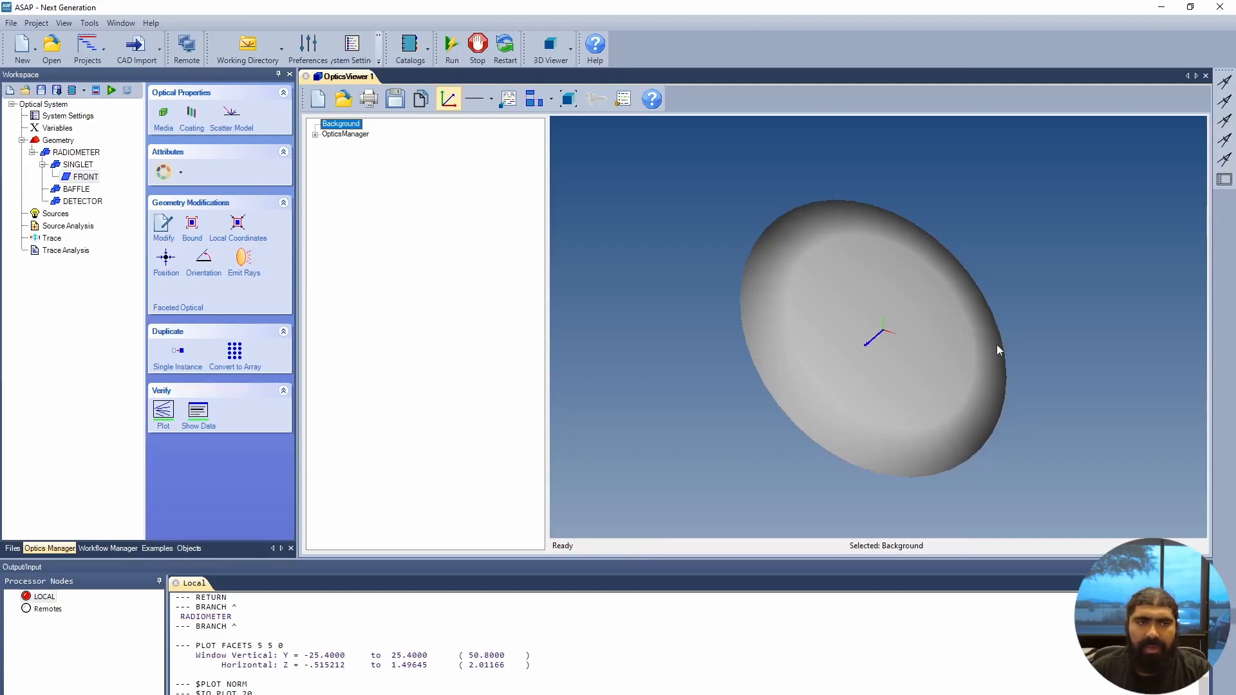
left_click_drag(1010, 330, 910, 307)
Modify the FRONT surface to use a conic constant of 0.
right_click(83, 178)
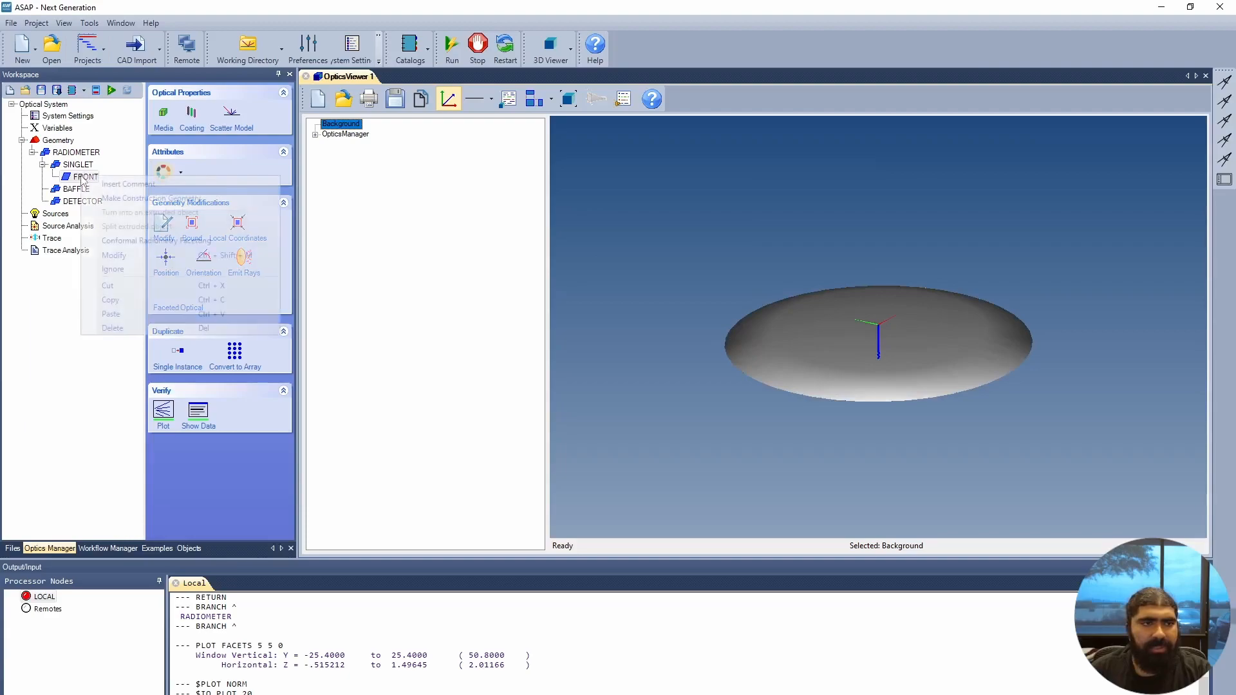
left_click(129, 256)
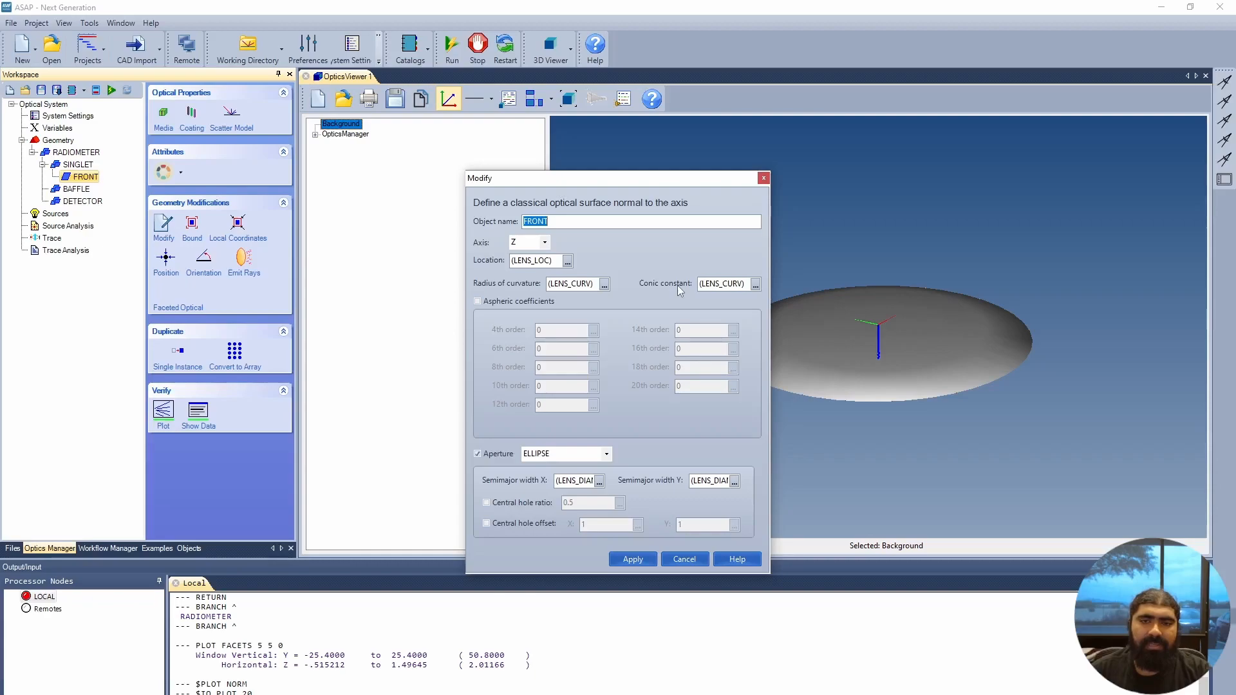
left_click(718, 283)
left_click(717, 283)
double_click(717, 284)
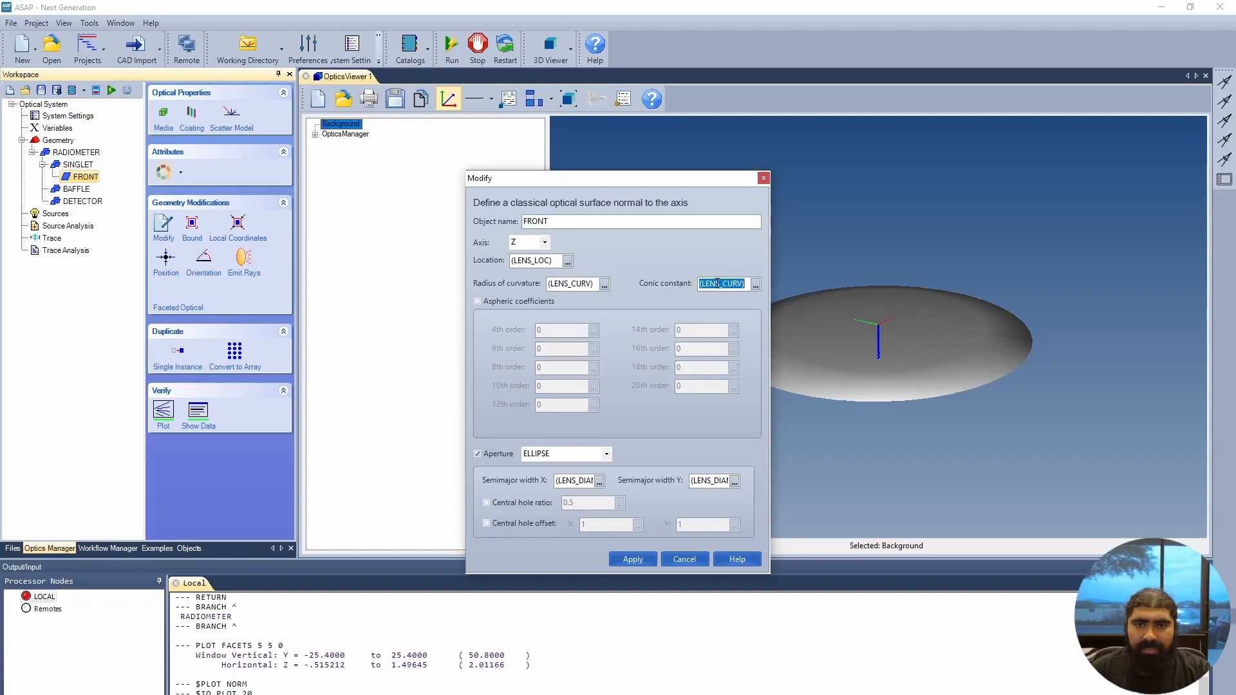
type("0")
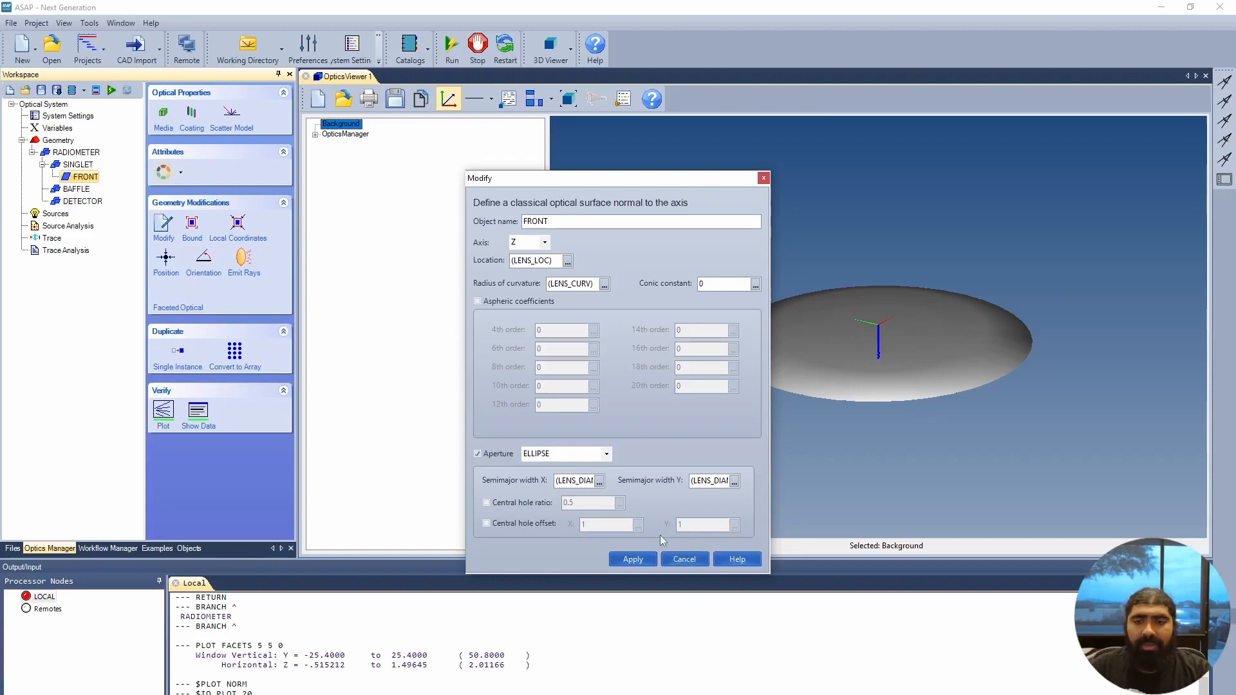
left_click(632, 560)
left_click_drag(902, 477, 764, 406)
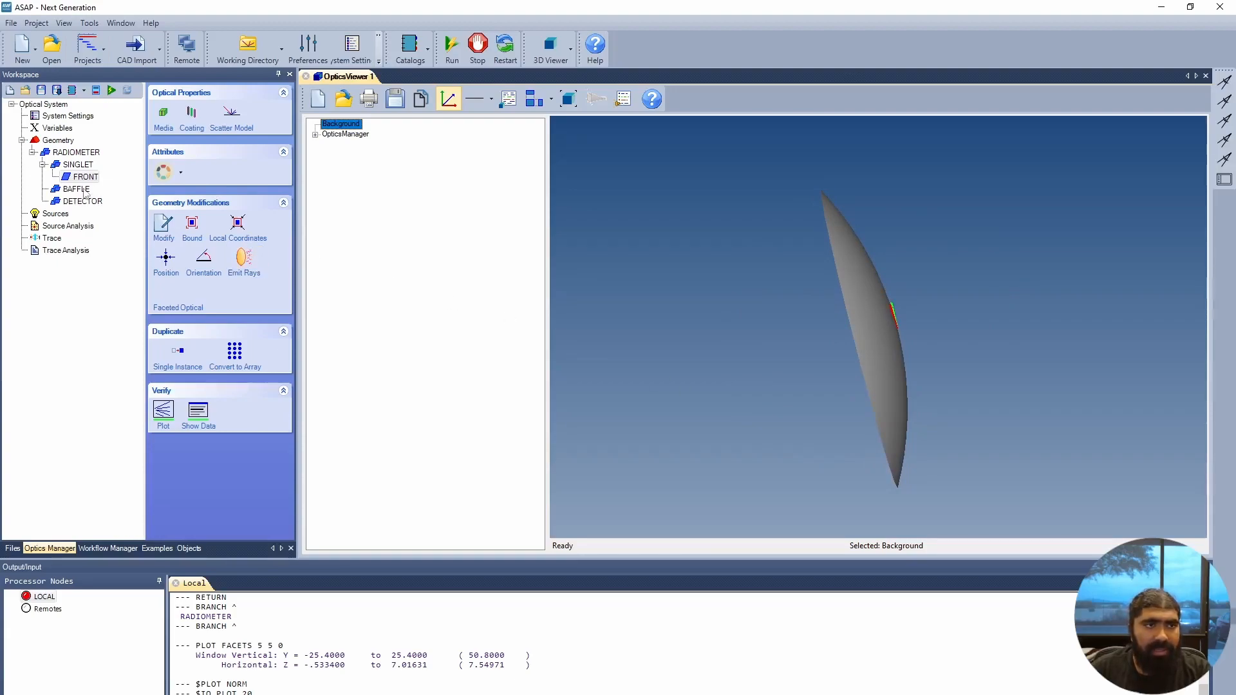
Start a second Optical surface under the SINGLET branch and set its conic constant to 0.
left_click(86, 169)
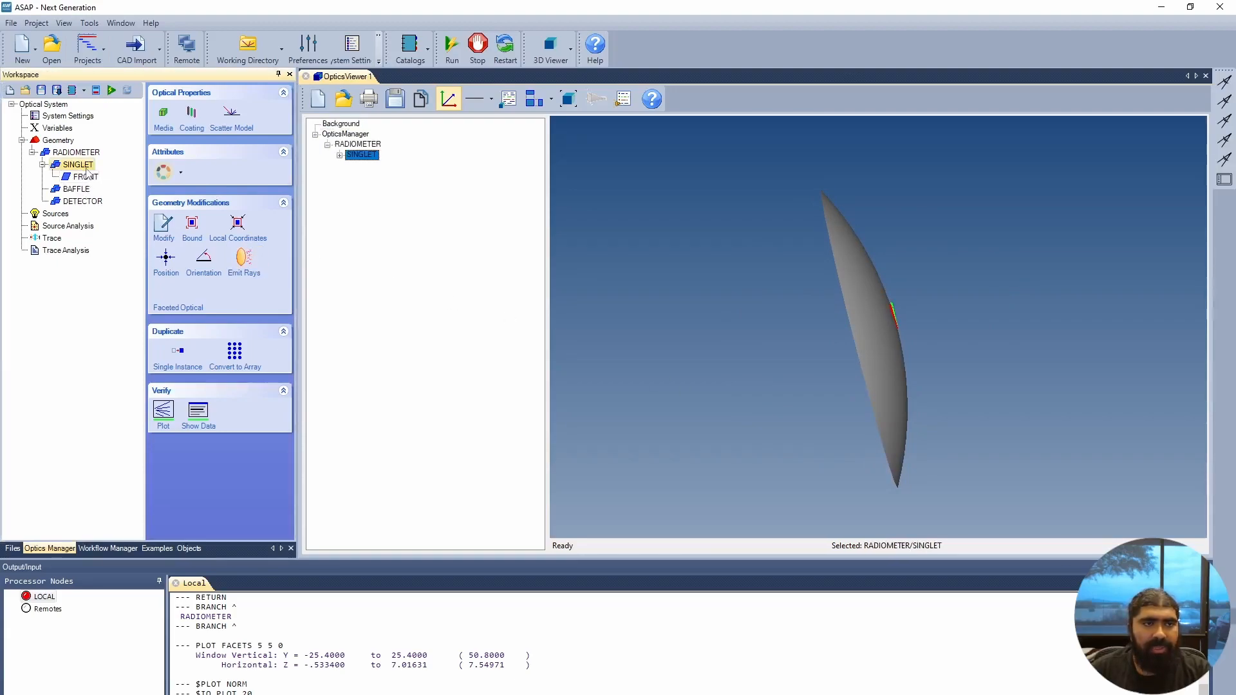
right_click(87, 171)
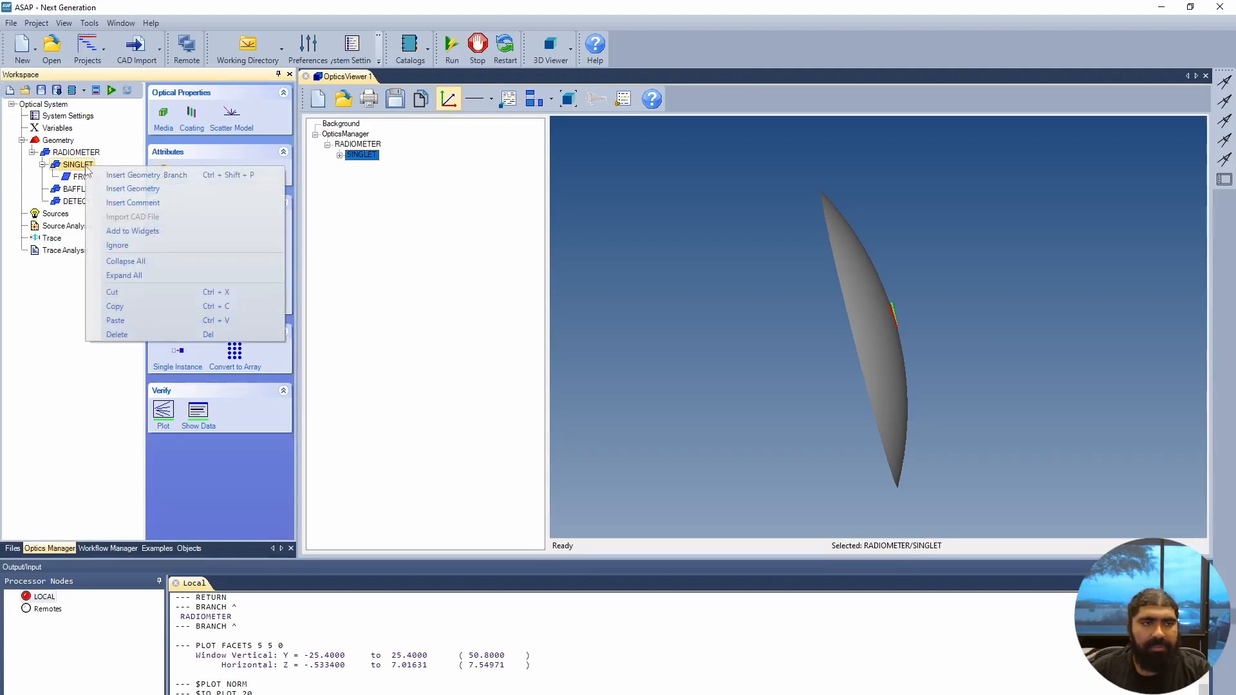
left_click(156, 188)
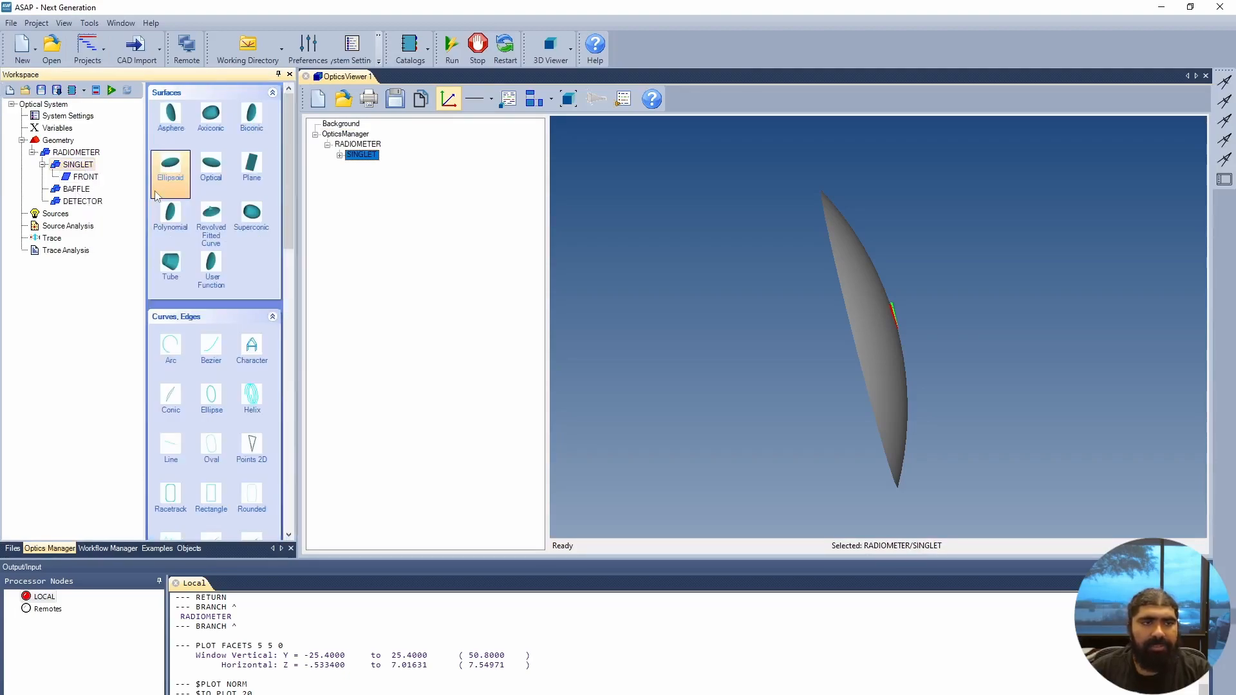
left_click(215, 166)
double_click(739, 284)
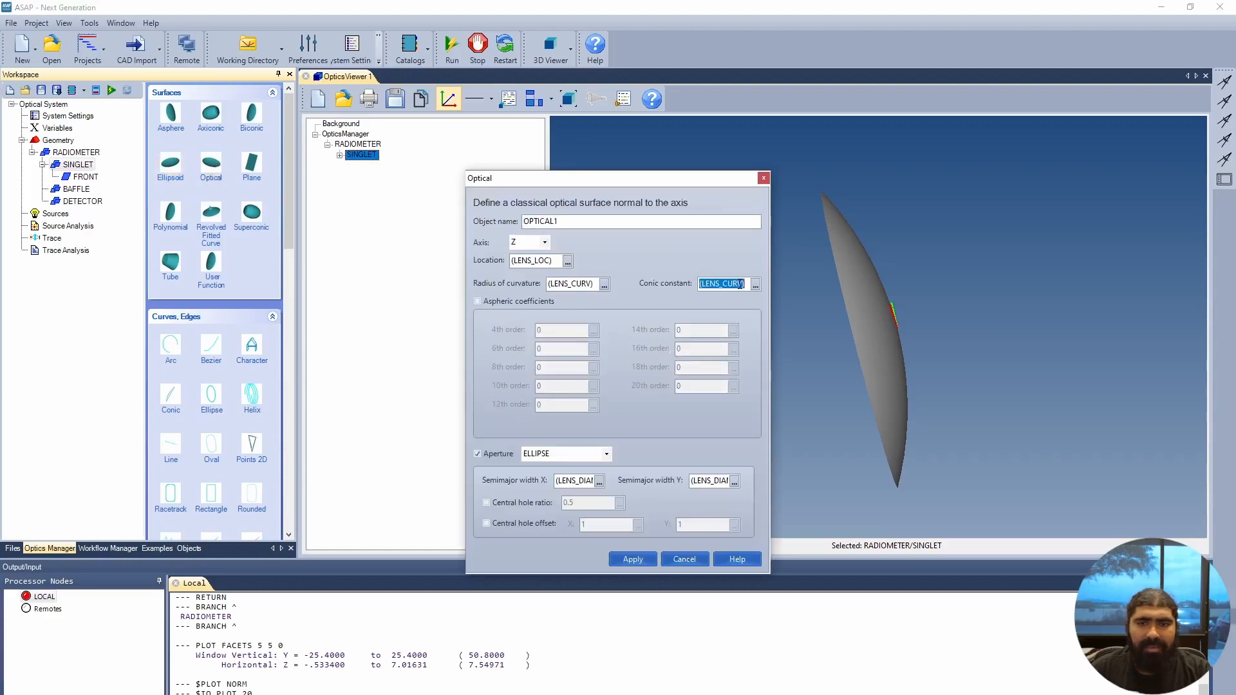
type("0")
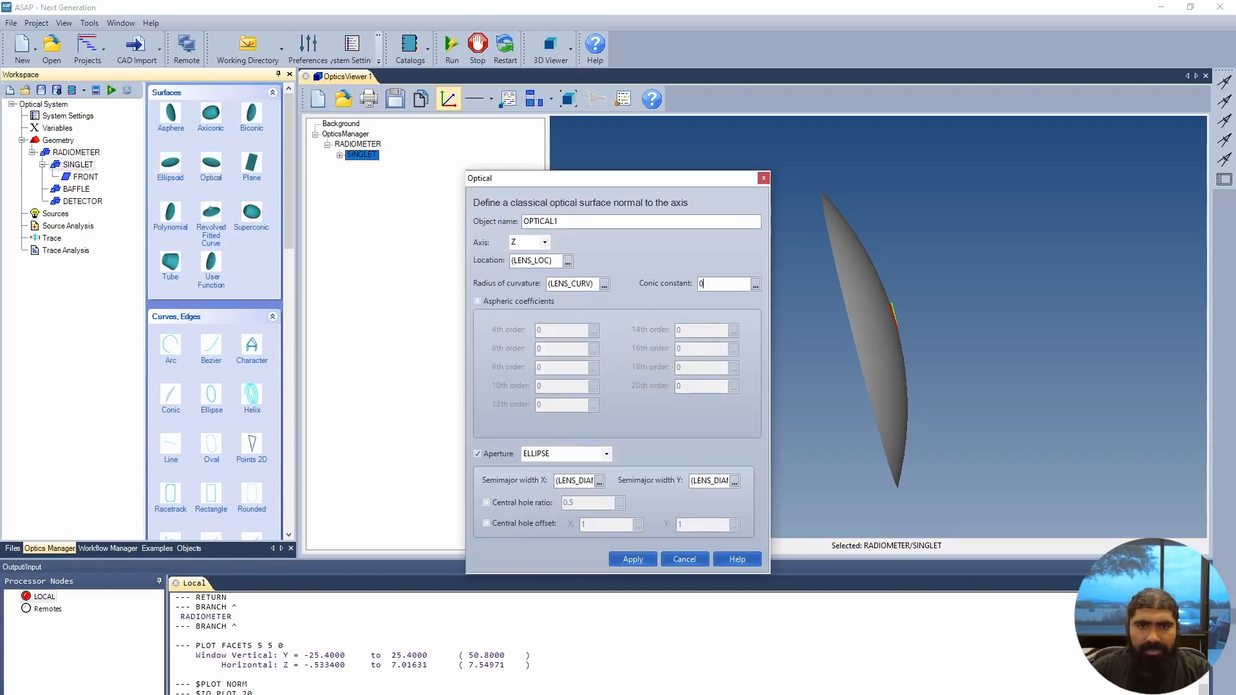
Set the second surface's radius of curvature to -(LENS_CURV) and its location to (LENS_LOC)+16, and create it.
left_click(550, 284)
type("-")
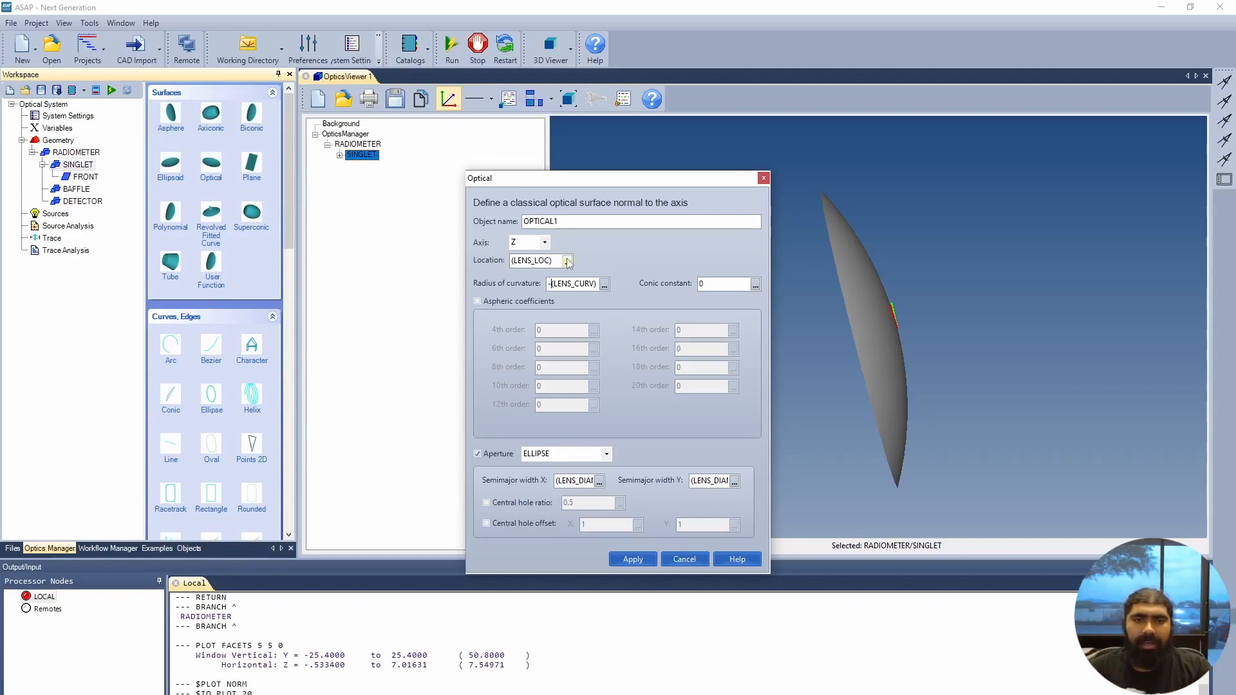
left_click(555, 263)
type("+16")
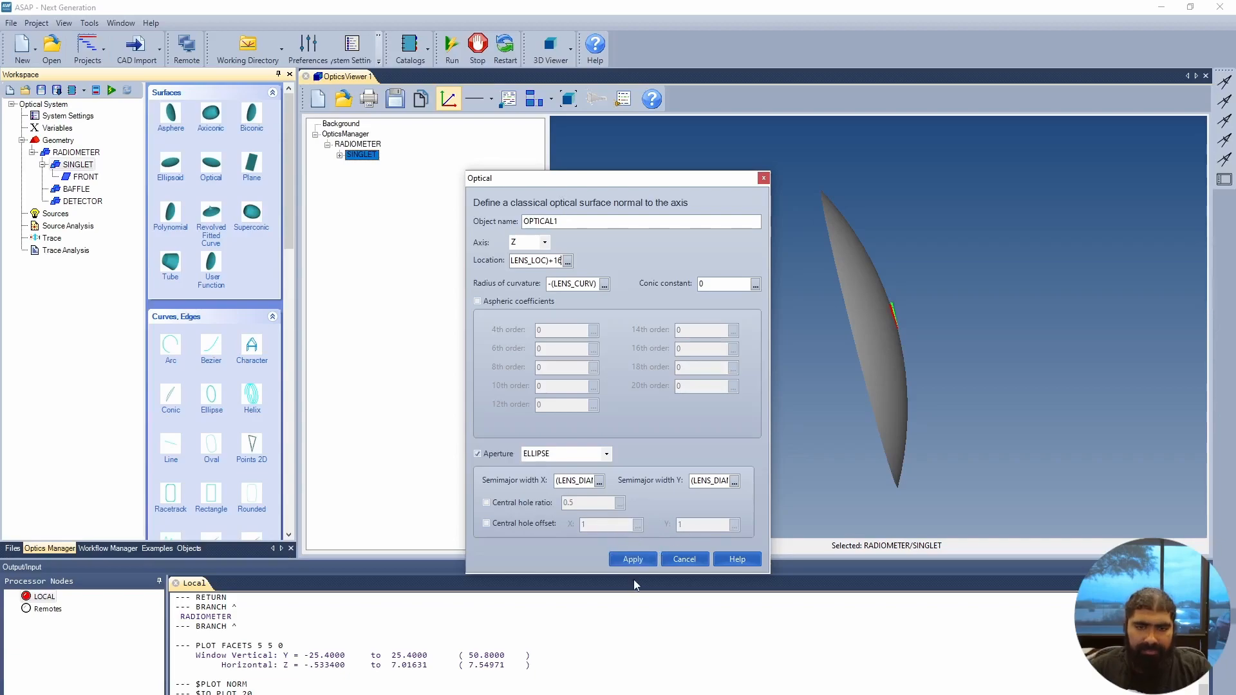
left_click(643, 560)
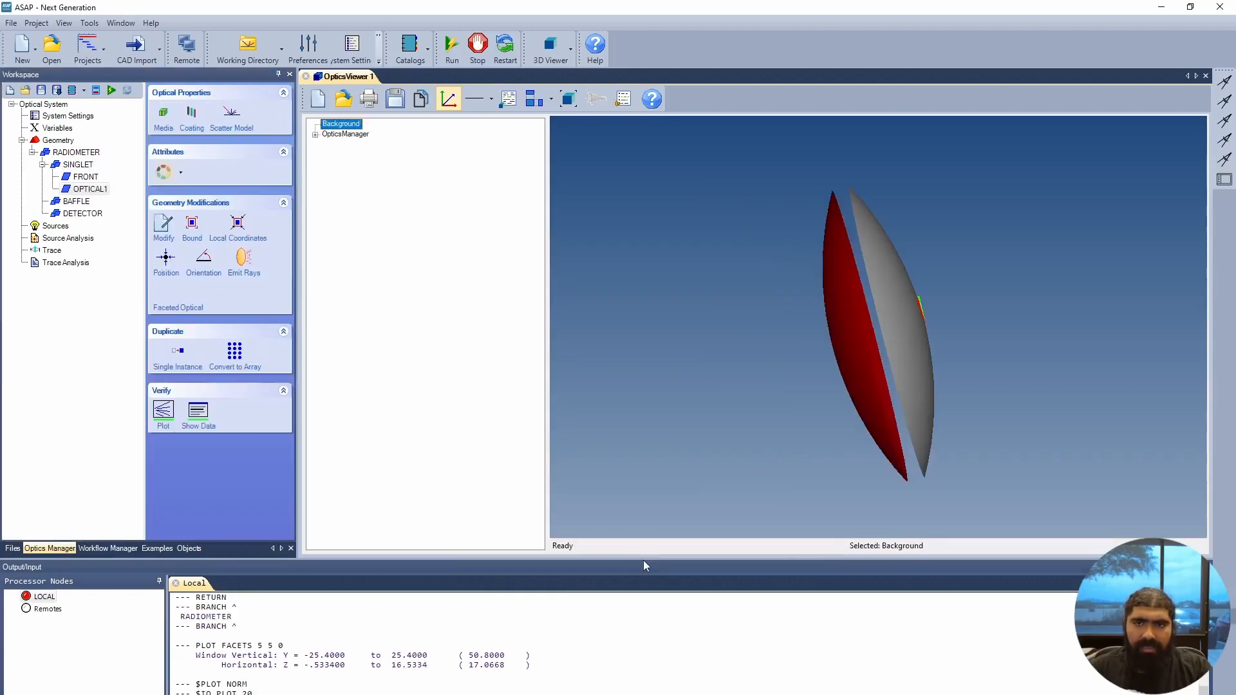
left_click_drag(808, 416, 759, 367)
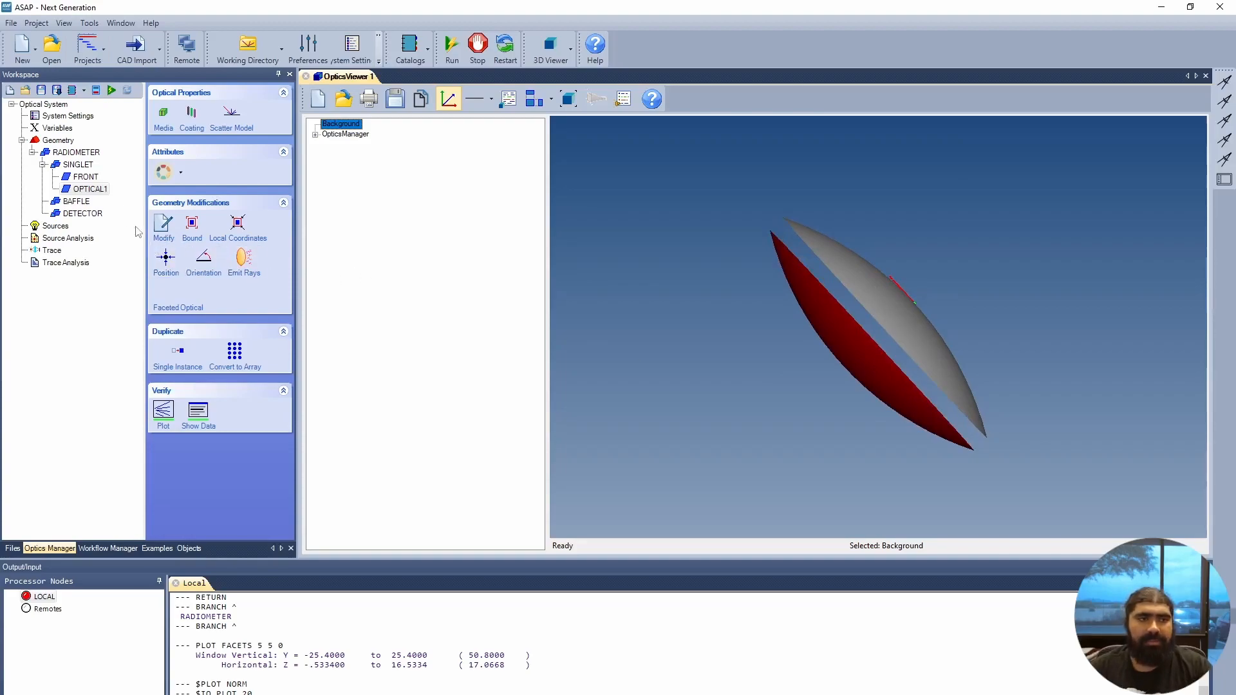
left_click(85, 166)
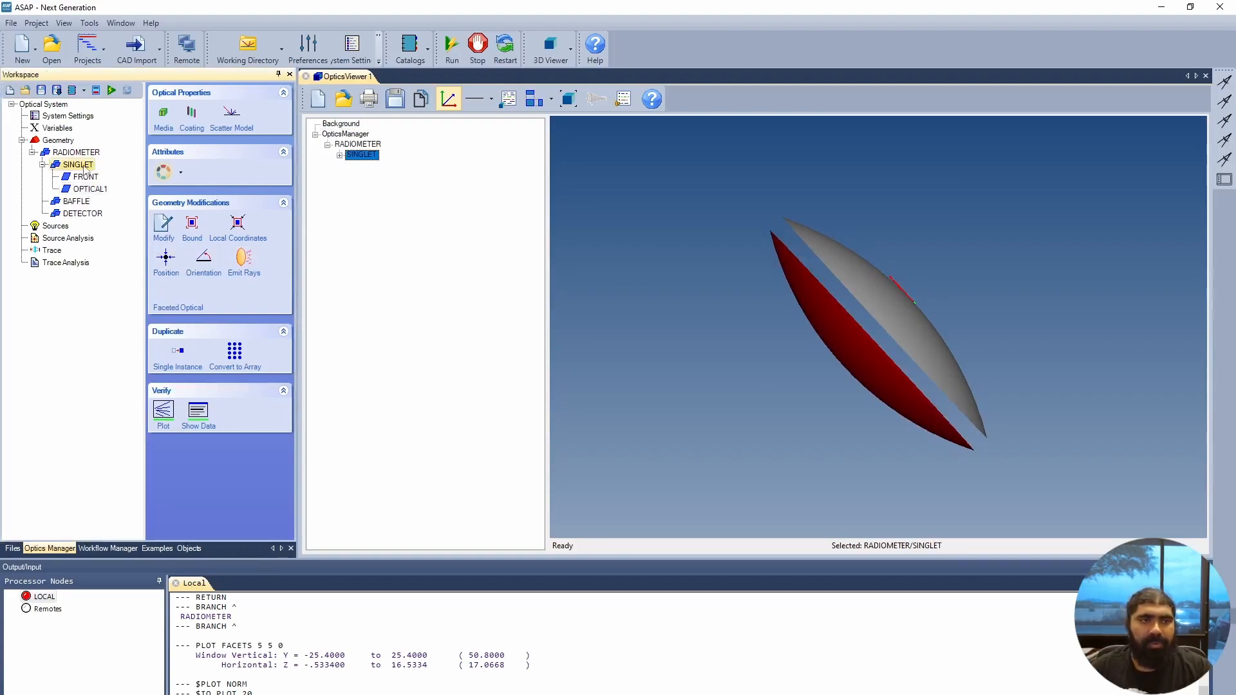
right_click(84, 166)
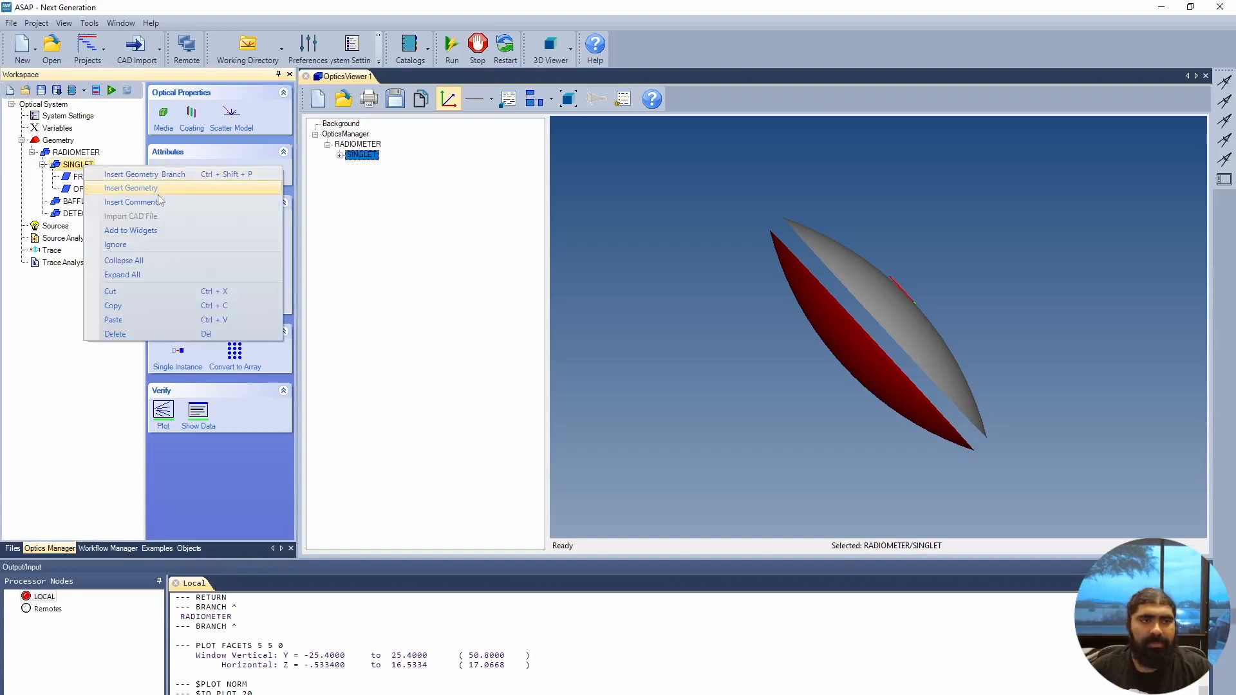
left_click(46, 334)
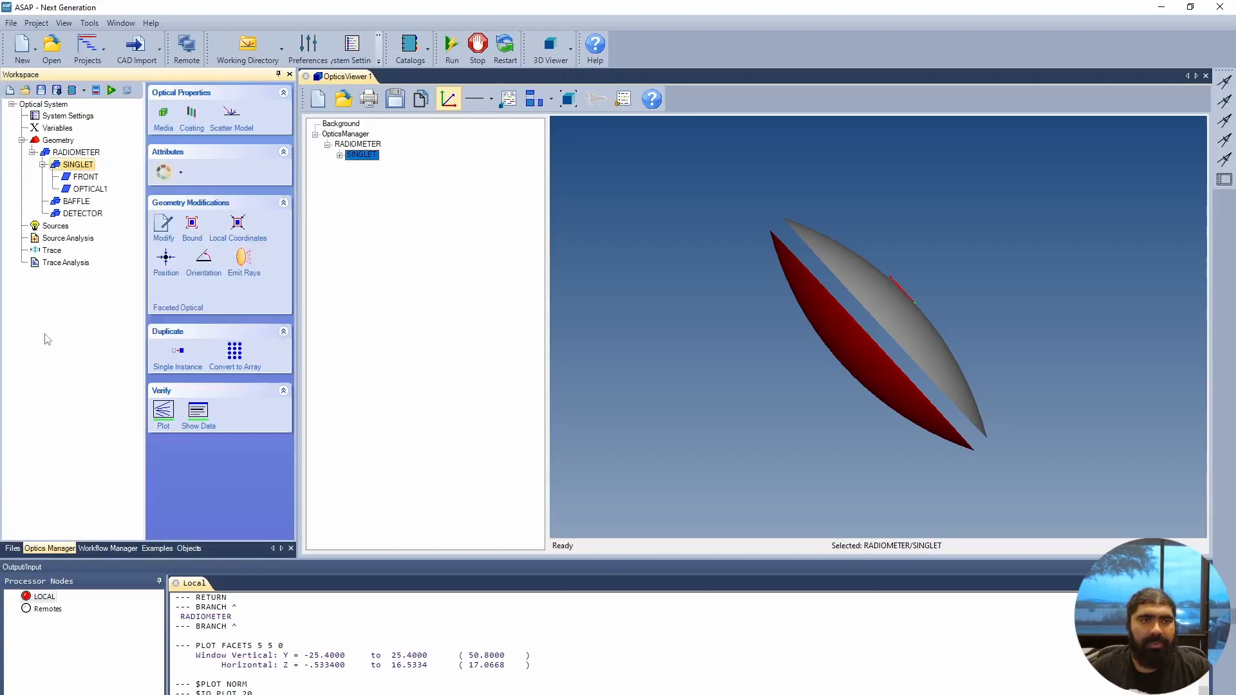
Rename the second singlet surface, OPTICAL1, as BACK.
left_click(100, 190)
right_click(100, 190)
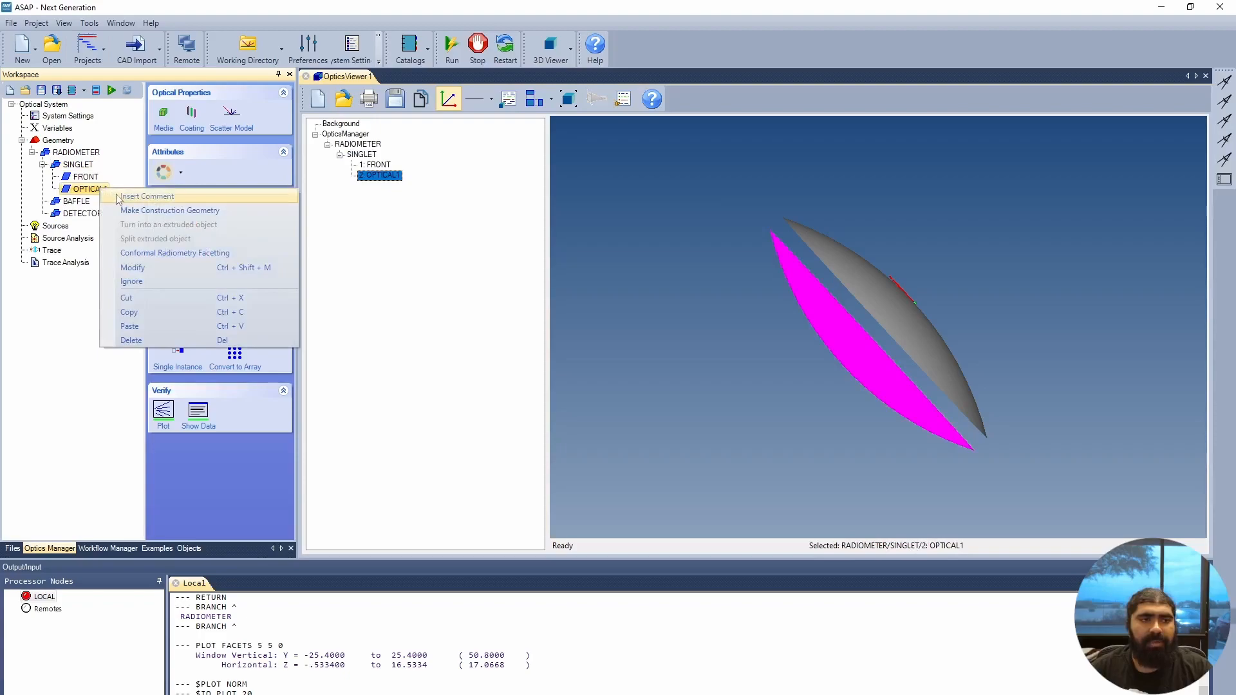
left_click(132, 268)
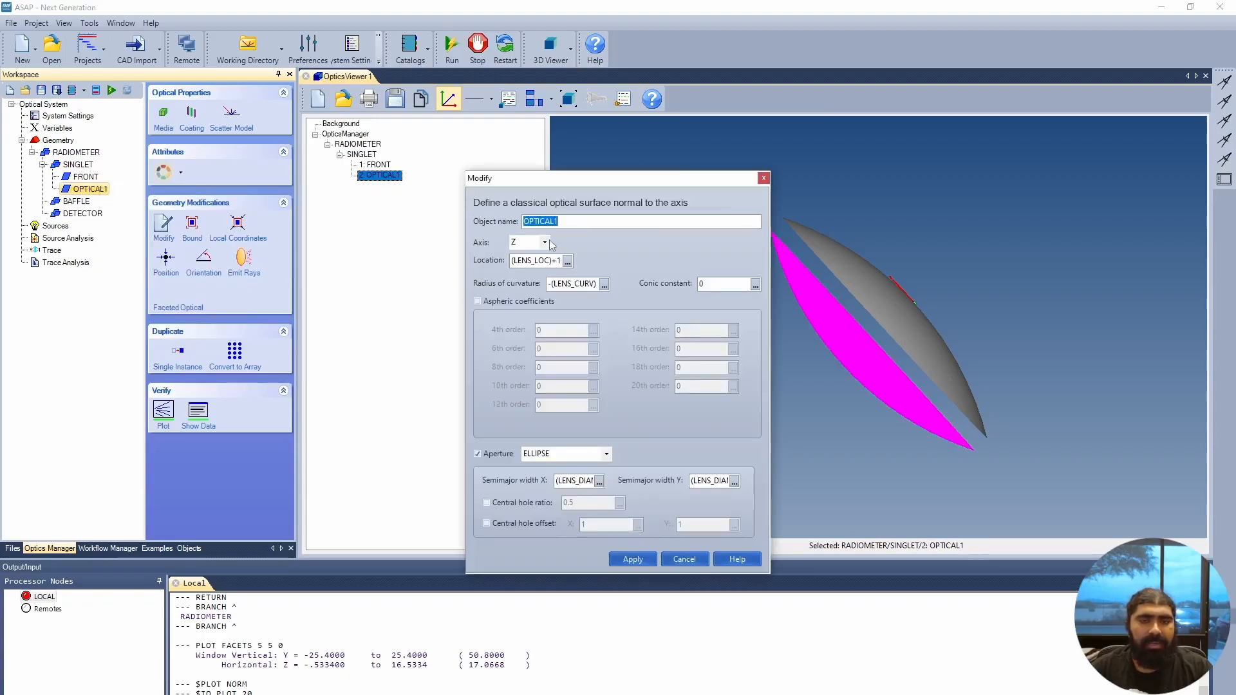
type("BACK")
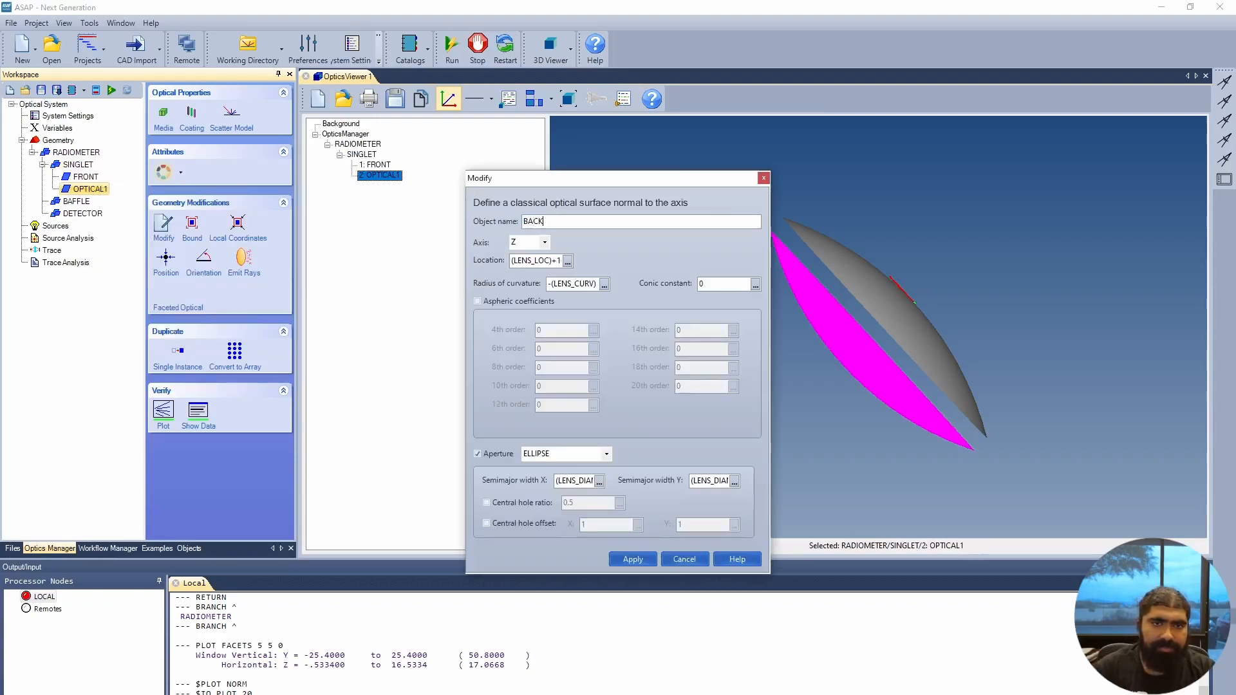
left_click(634, 561)
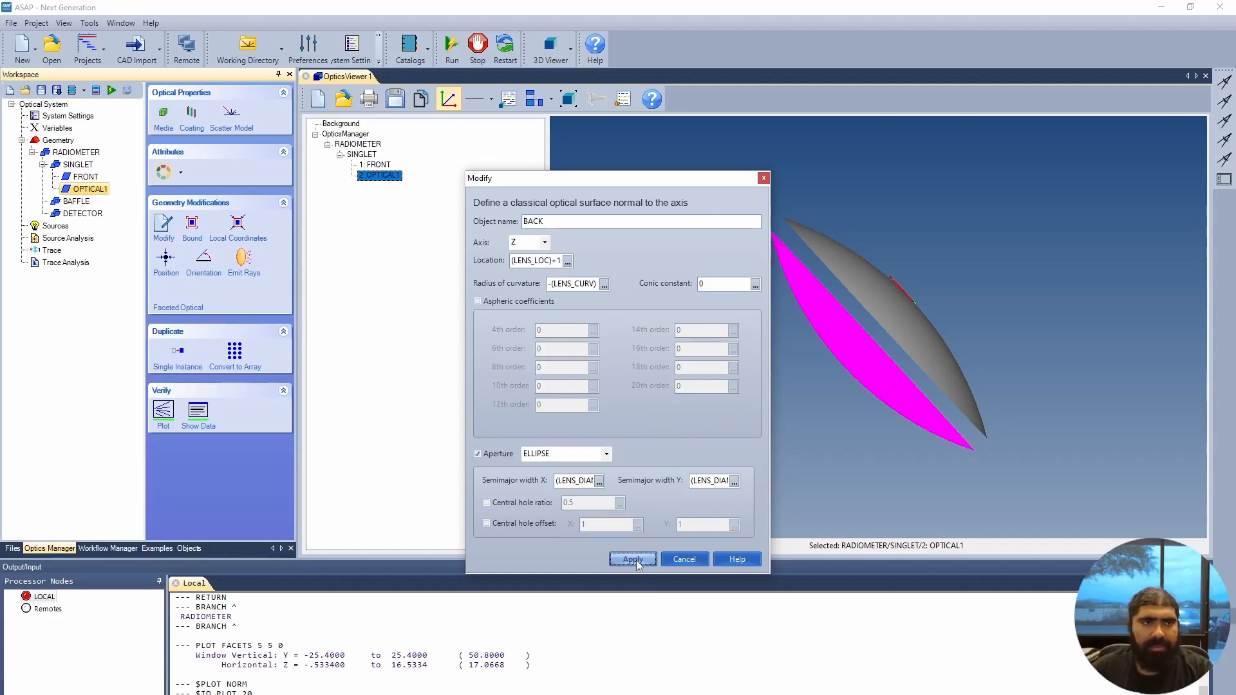
Start a Tube surface under the SINGLET branch with start-curve location (LENS_LOC) and end-curve location (LENS_LOC)+16.
right_click(79, 166)
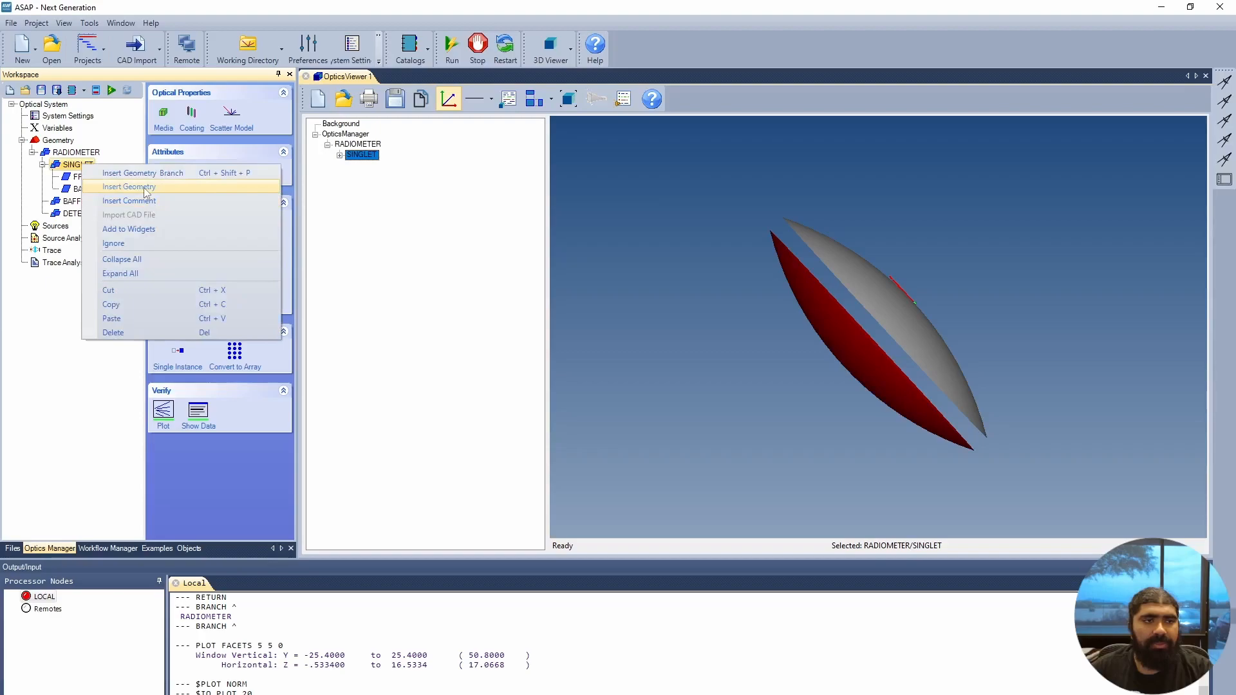
left_click(130, 187)
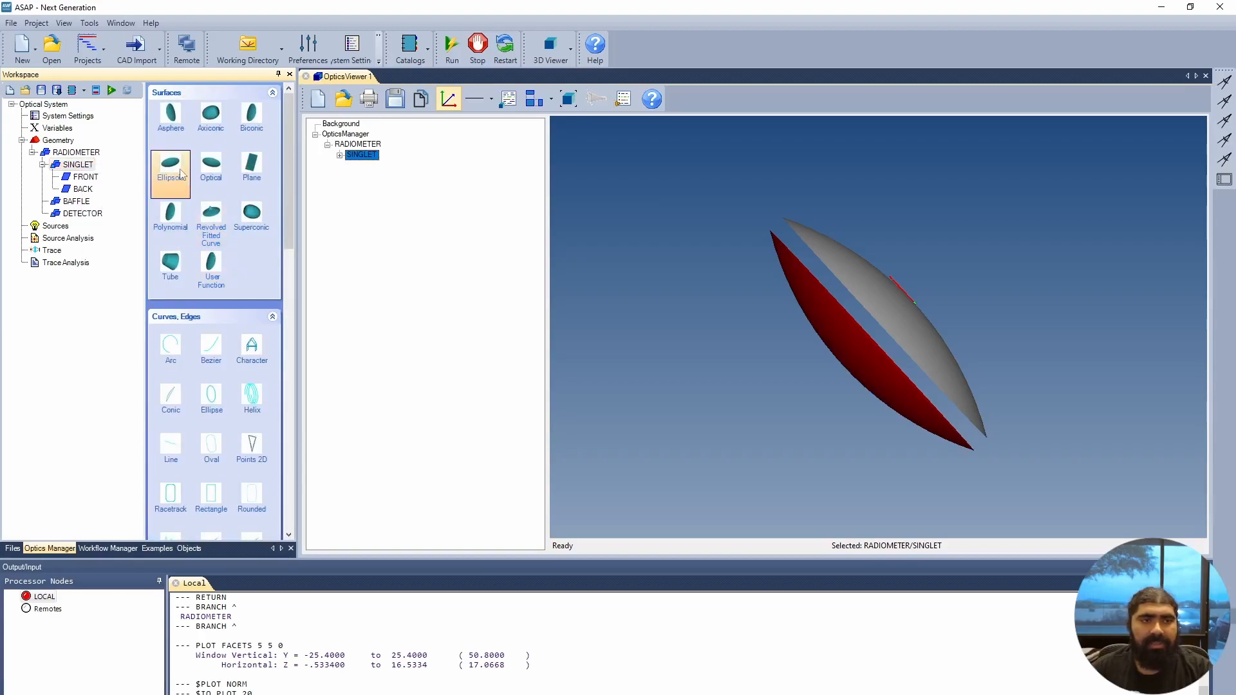
left_click(172, 262)
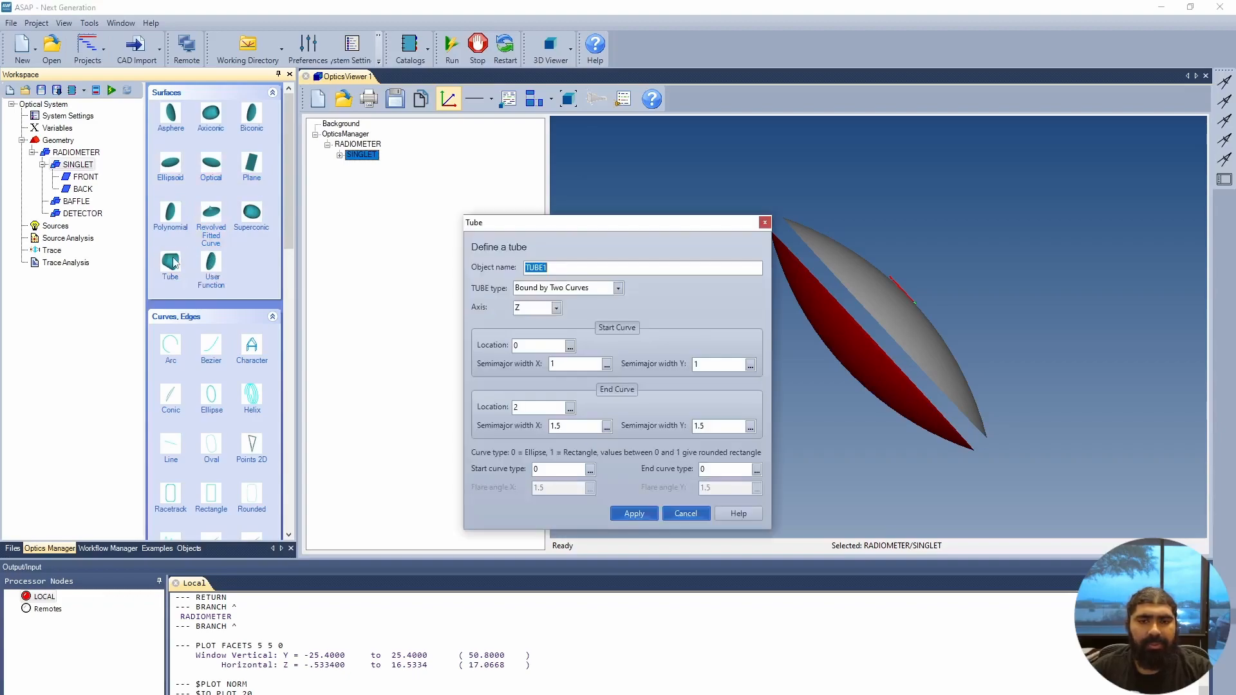
left_click(571, 347)
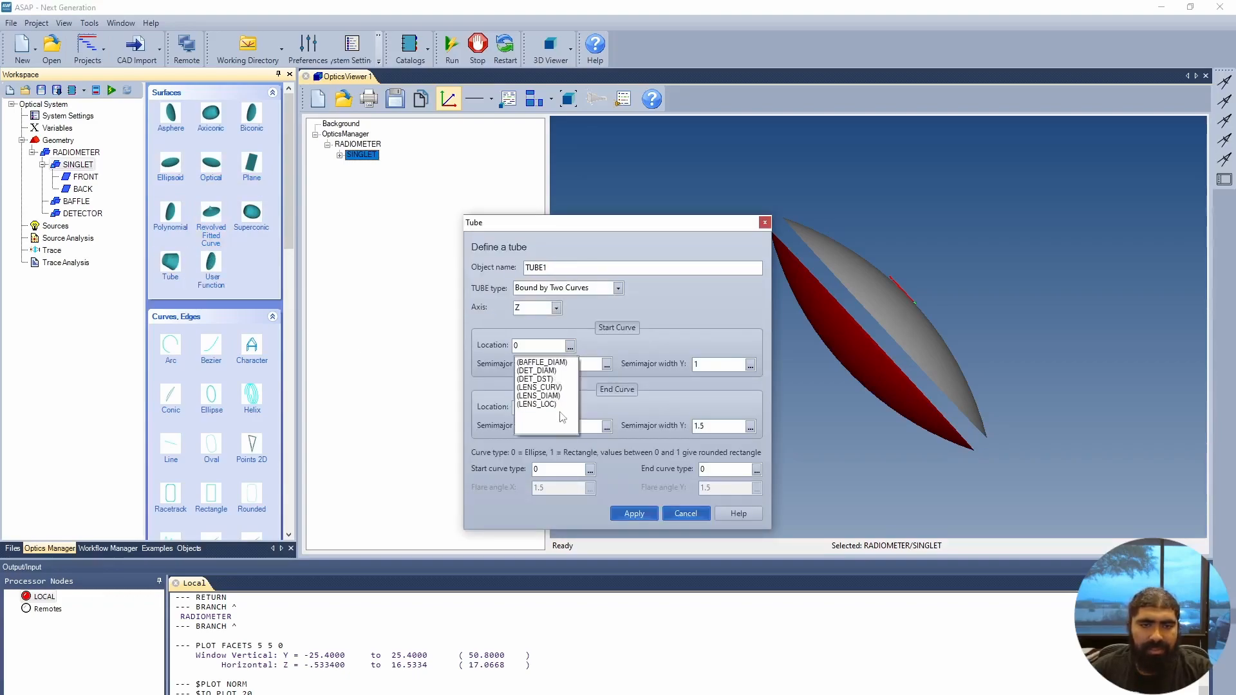
left_click(551, 404)
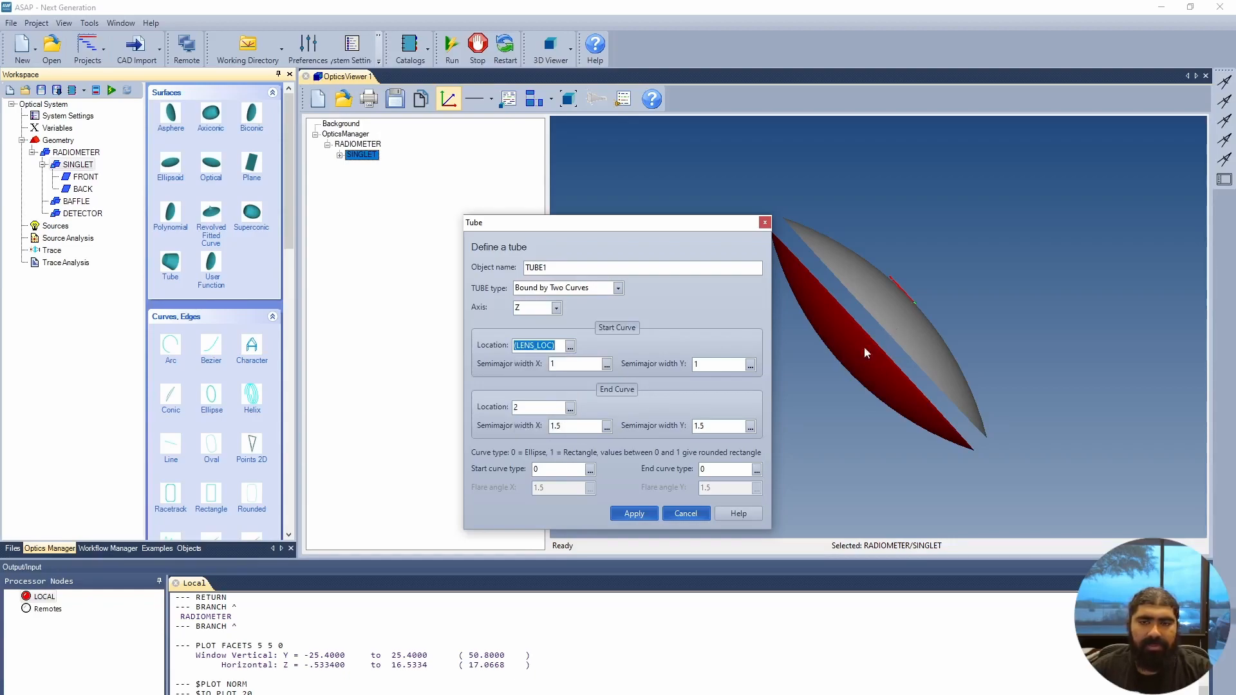
left_click(570, 408)
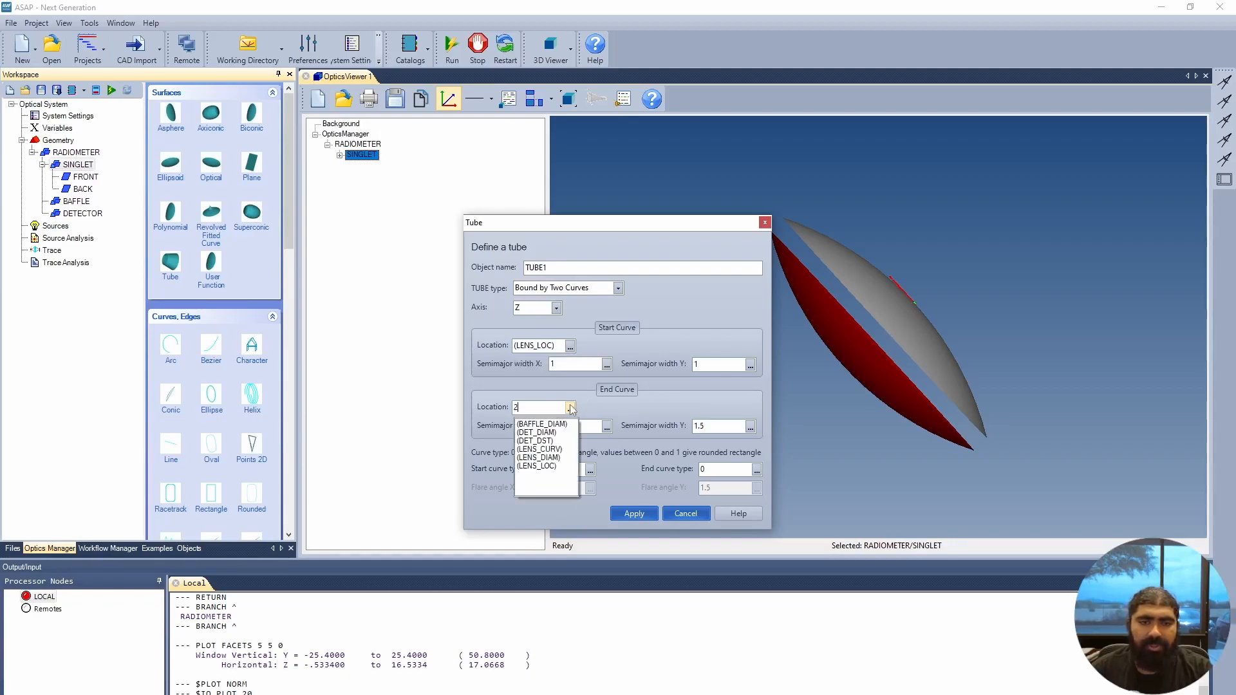
left_click(544, 467)
key("Right")
type("+16")
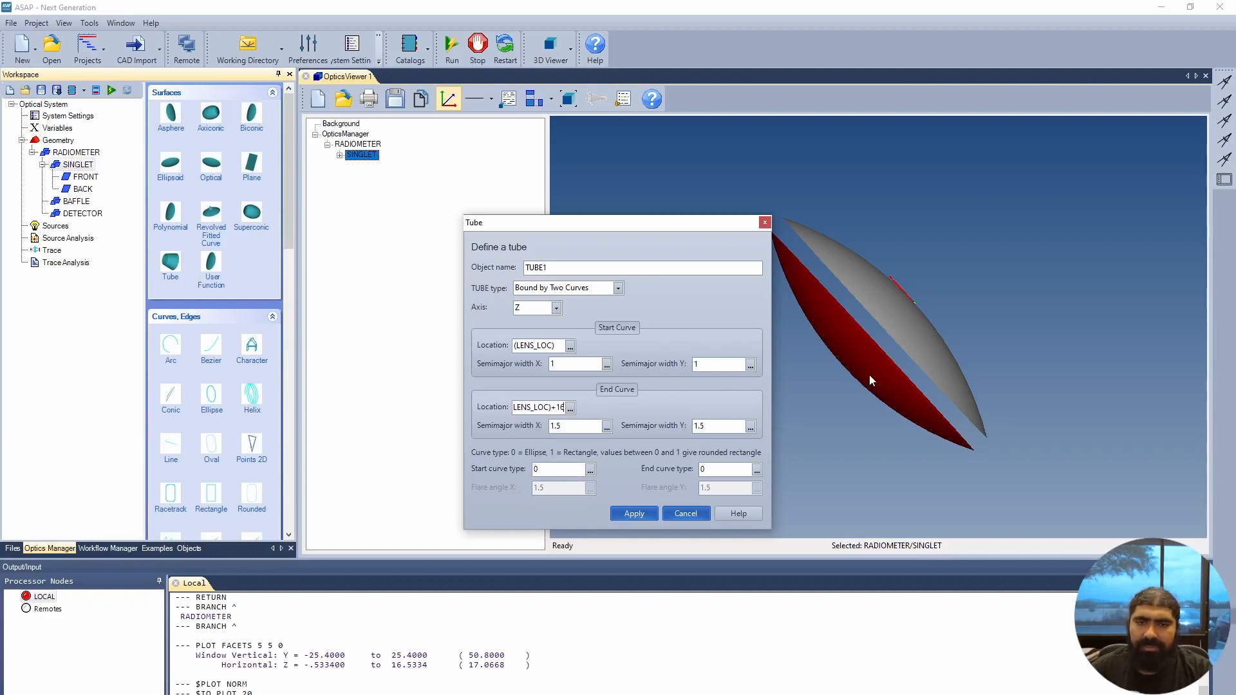
Set the tube's start-curve semimajor widths X and Y to (LENS_DIAM)/2.
left_click(607, 365)
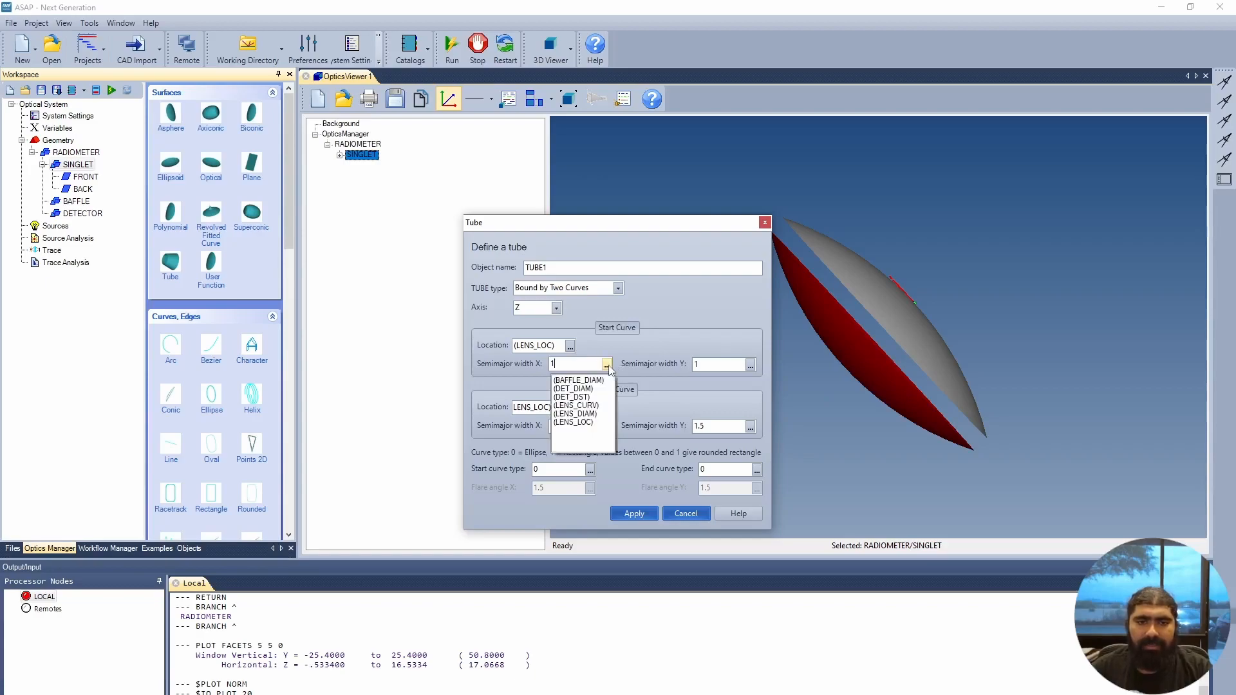
left_click(591, 415)
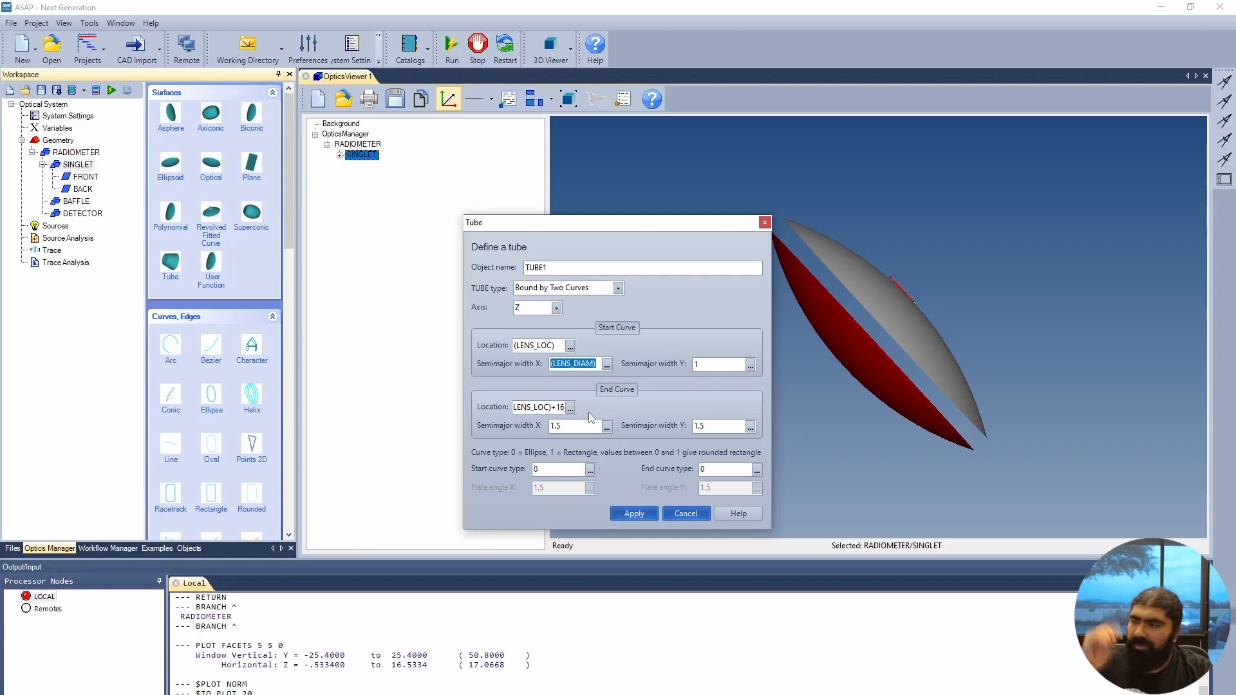
key("Right")
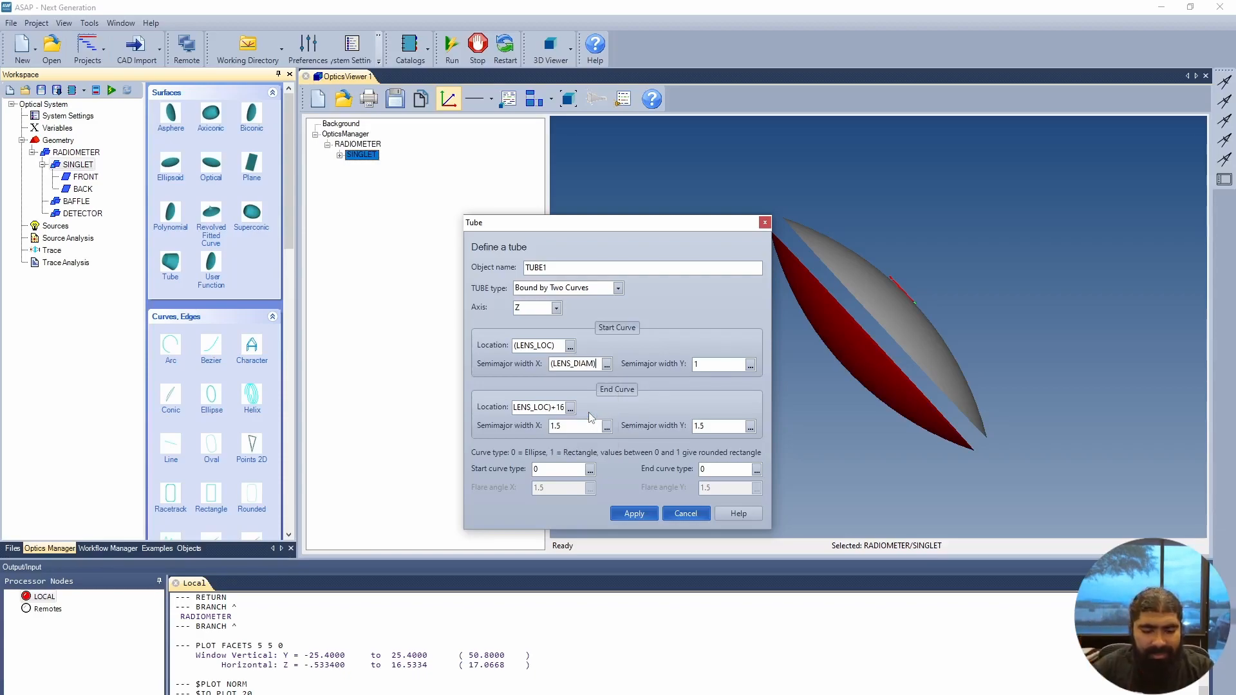
type("/2")
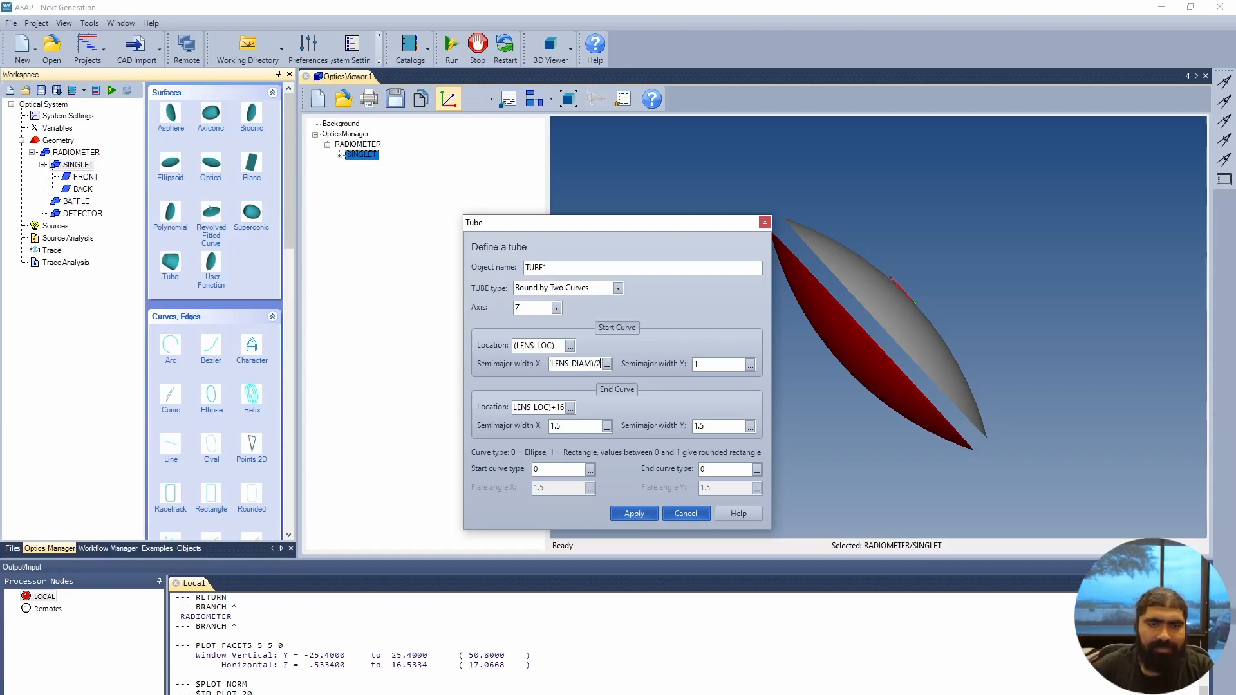
double_click(579, 365)
key("ctrl+c")
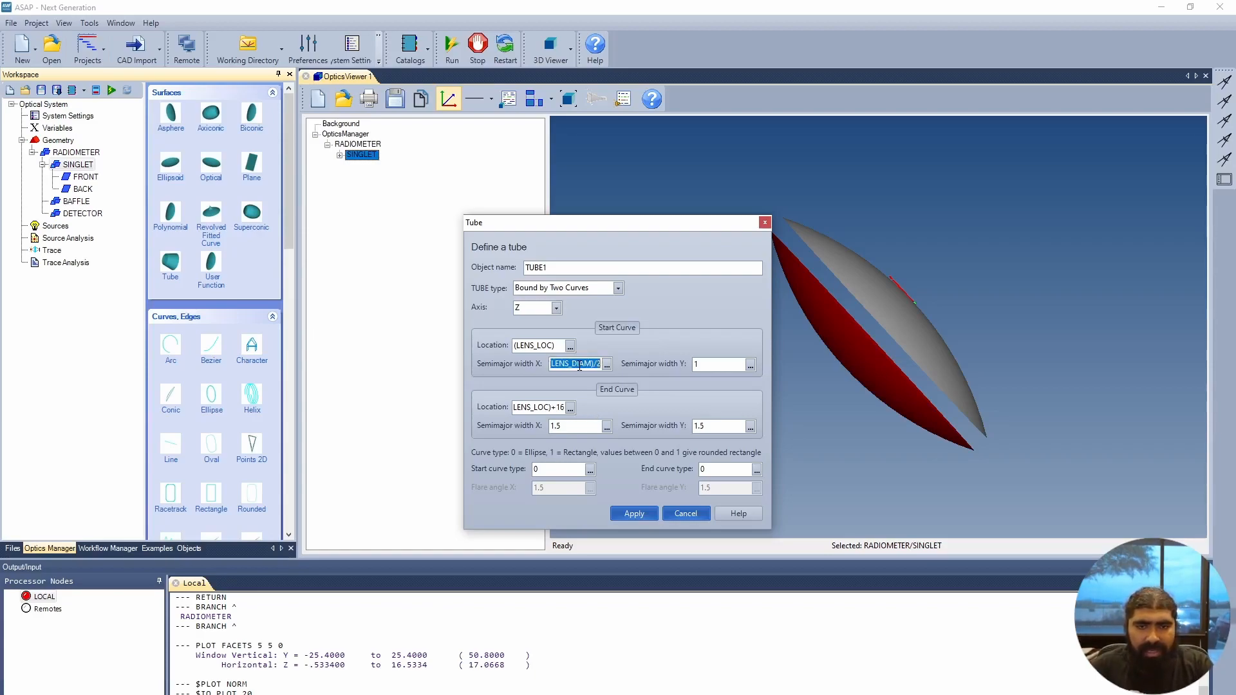
left_click(731, 369)
key("ctrl+v")
Fill in (LENS_DIAM)/2 for the tube's end-curve semimajor widths X and Y, and create the tube.
double_click(556, 426)
key("ctrl+v")
left_click(729, 426)
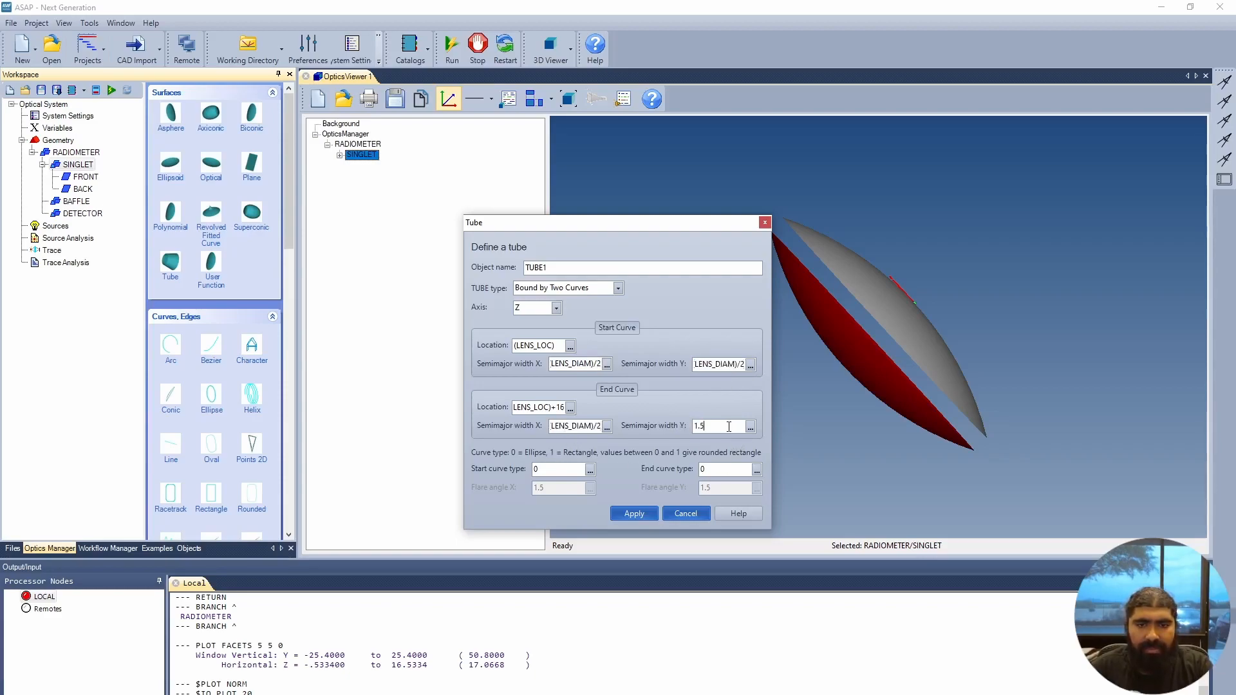
double_click(728, 427)
type("LENS_DIAM)/2")
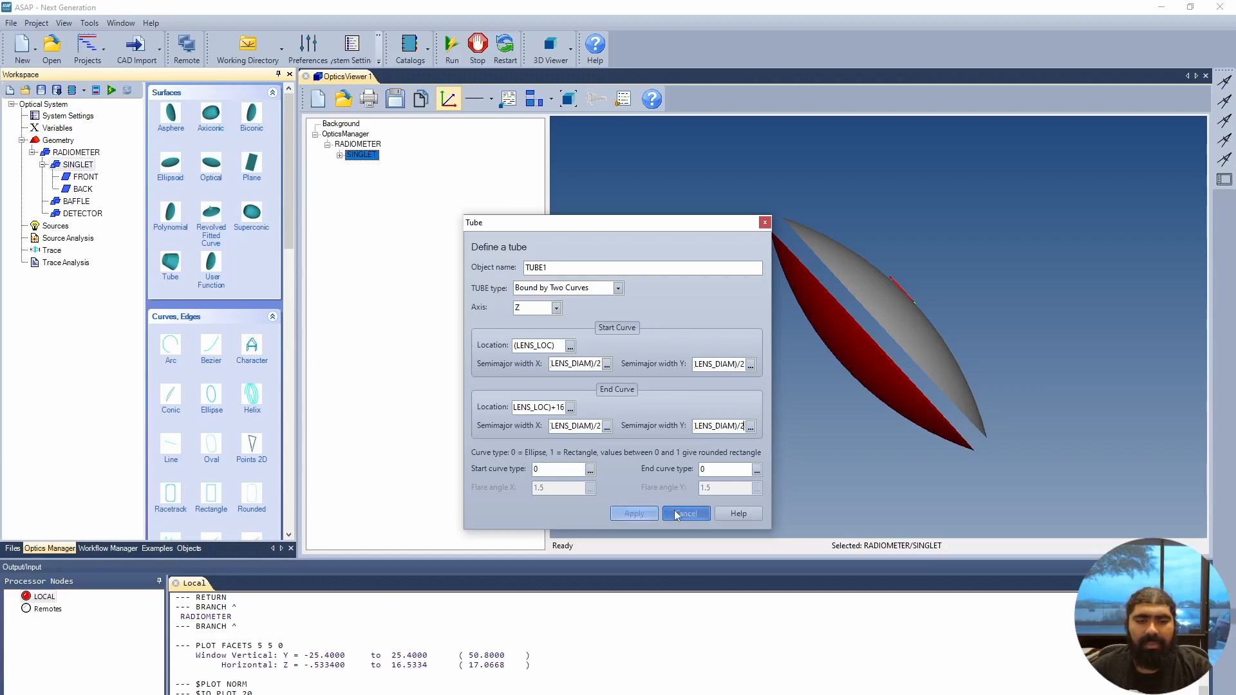
left_click(634, 513)
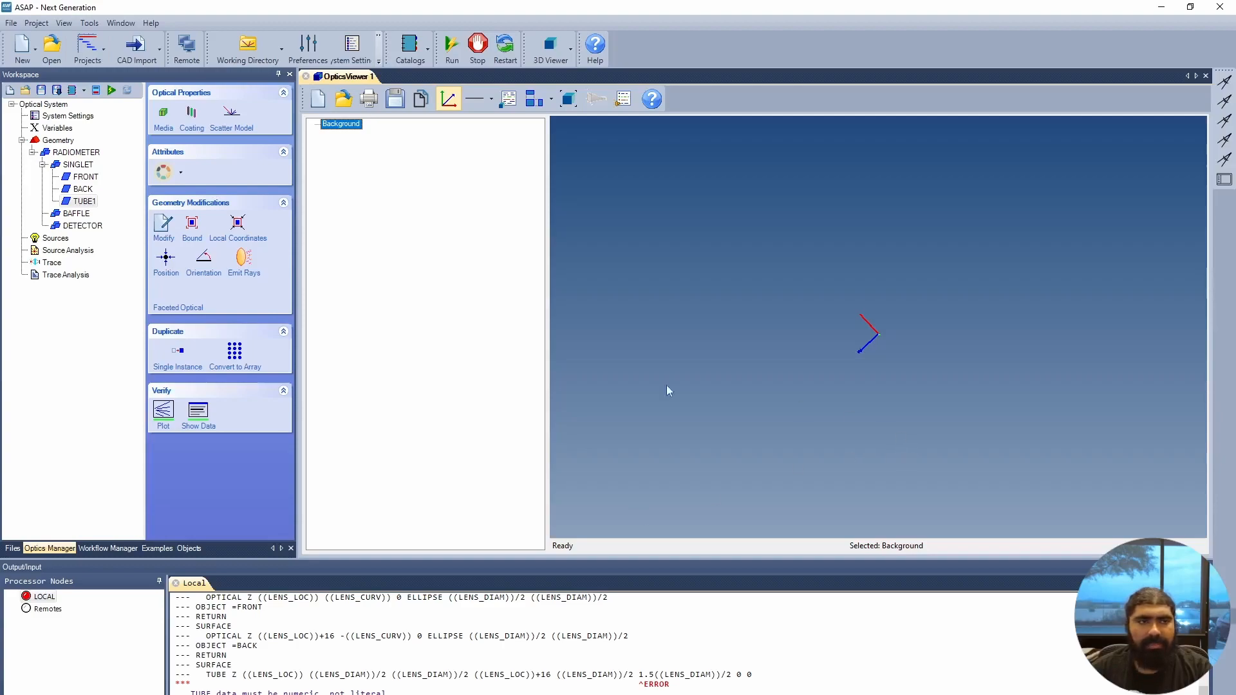
Modify the TUBE1 surface and change its object name to EDGE.
right_click(88, 202)
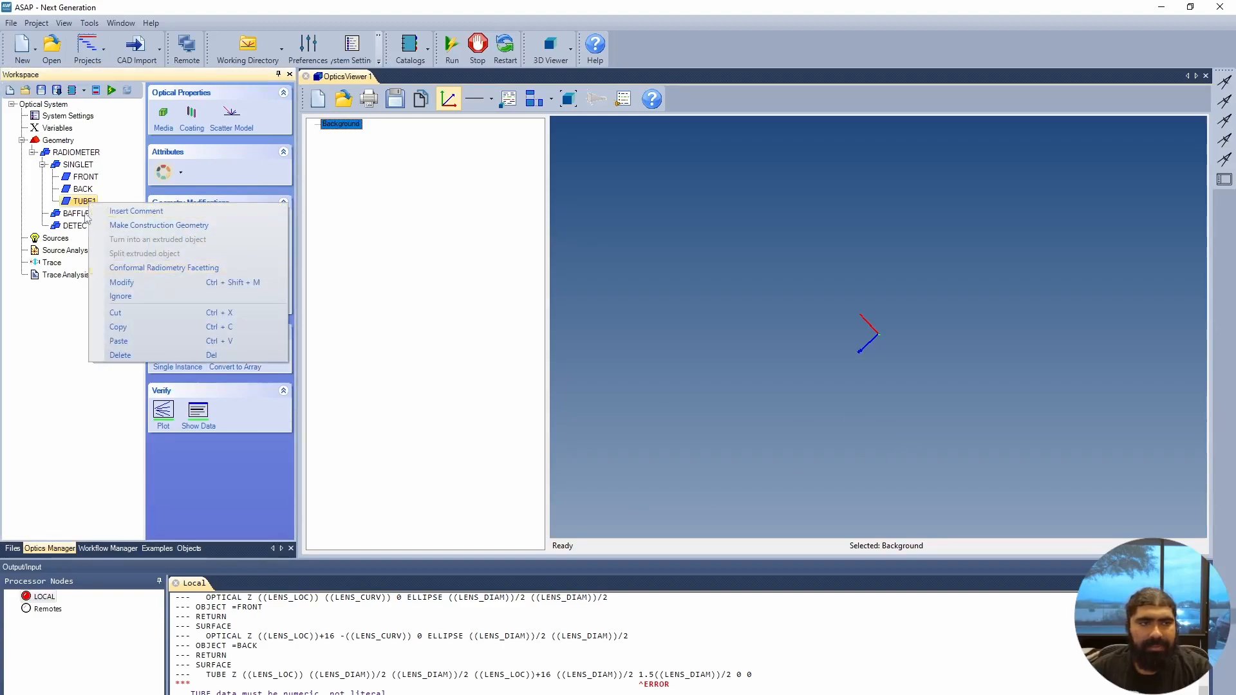
left_click(129, 283)
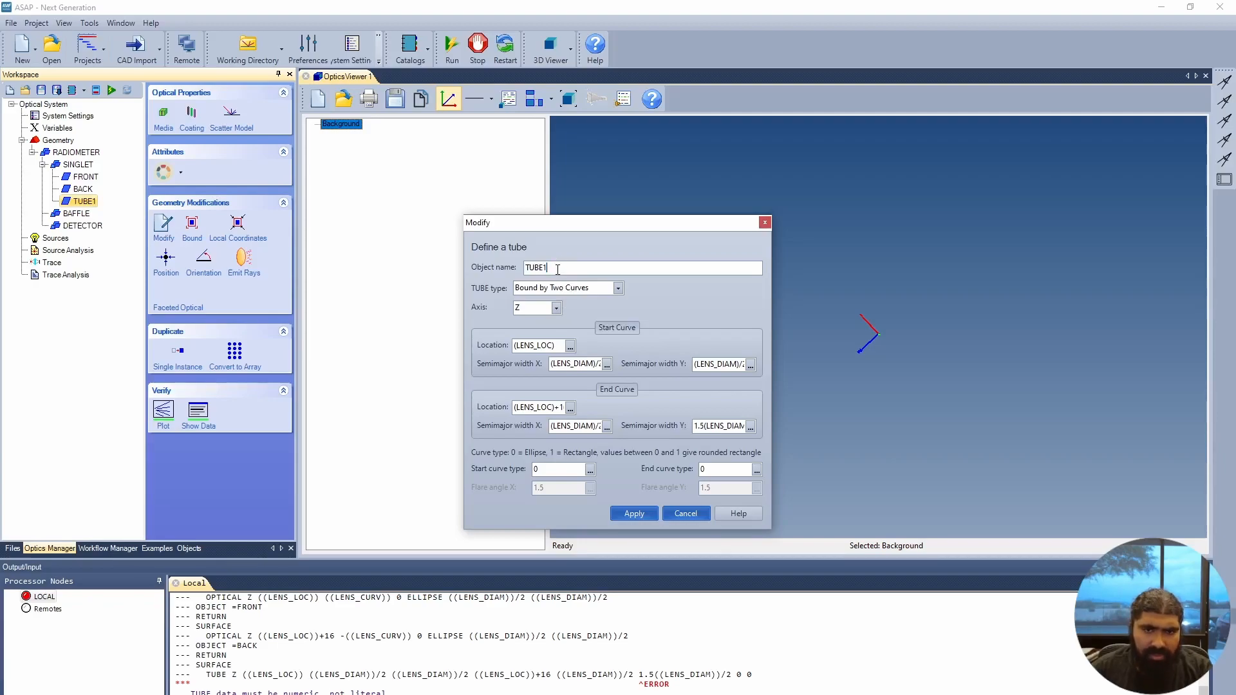
type("EDGE")
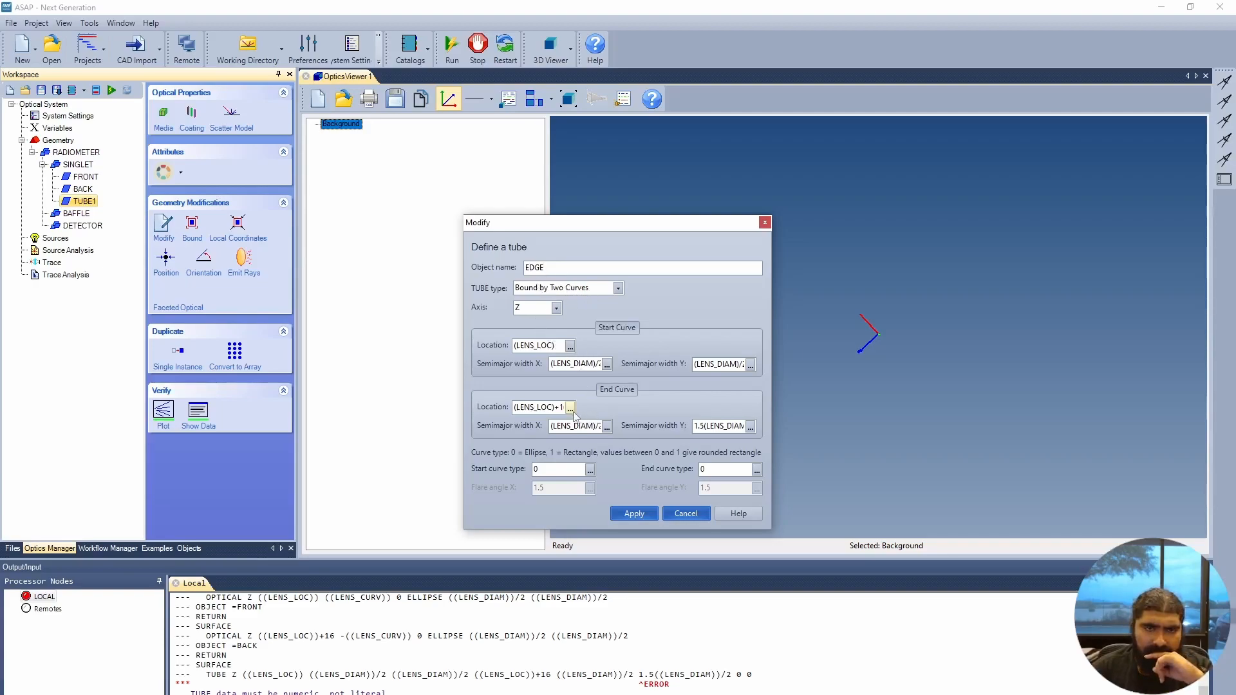
Correct the tube's end-curve semimajor width Y to (LENS_DIAM)/2, check the other expressions, and apply the modification.
left_click_drag(586, 428, 603, 427)
mouse_move(706, 427)
left_mouse_down()
mouse_move(780, 433)
mouse_move(701, 441)
left_mouse_up()
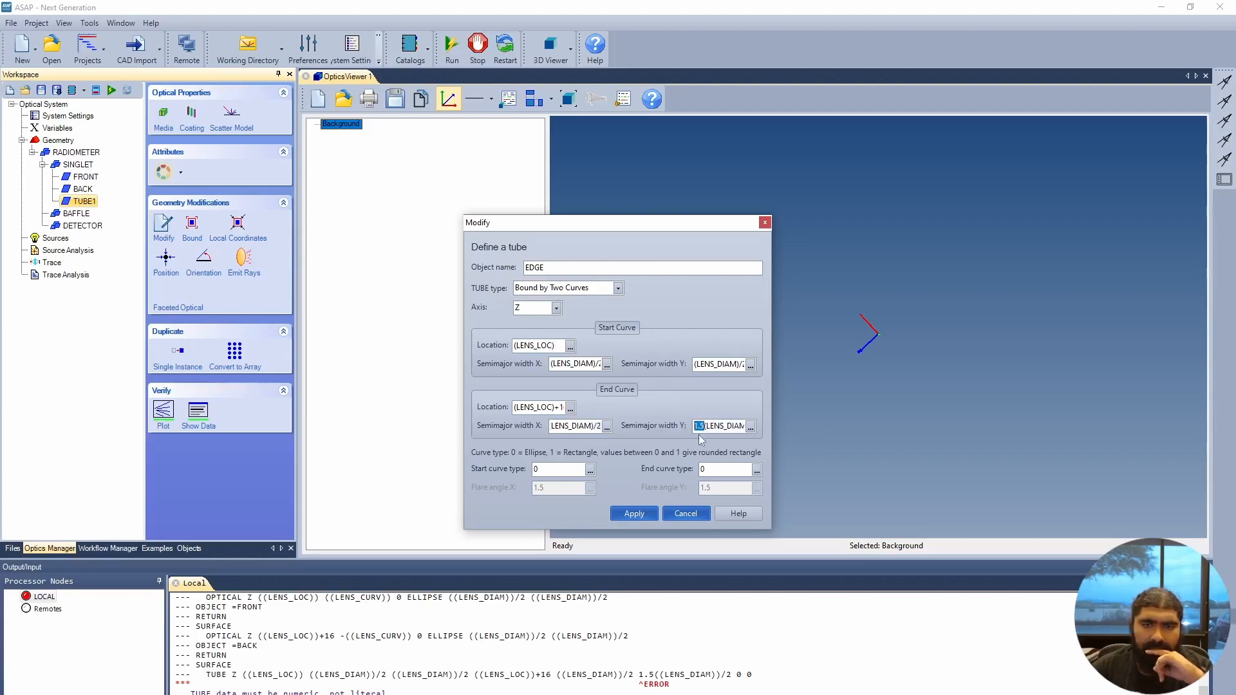
key("Delete")
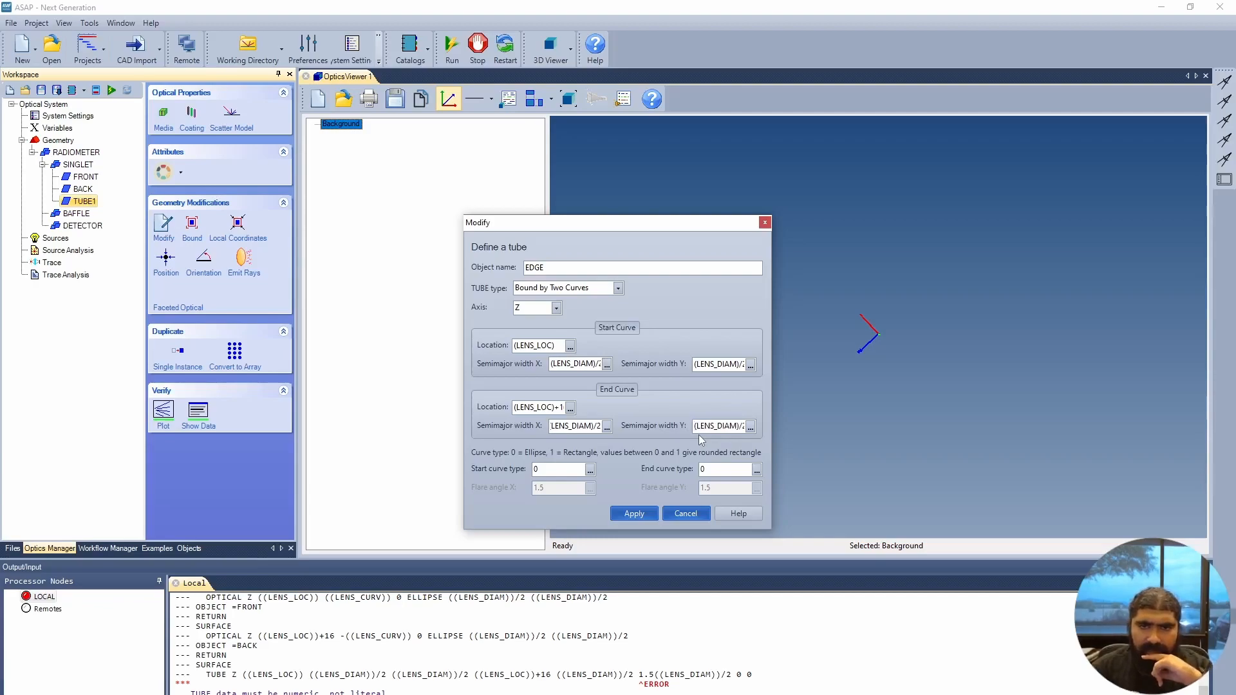
left_click_drag(582, 426, 509, 428)
left_click(525, 410)
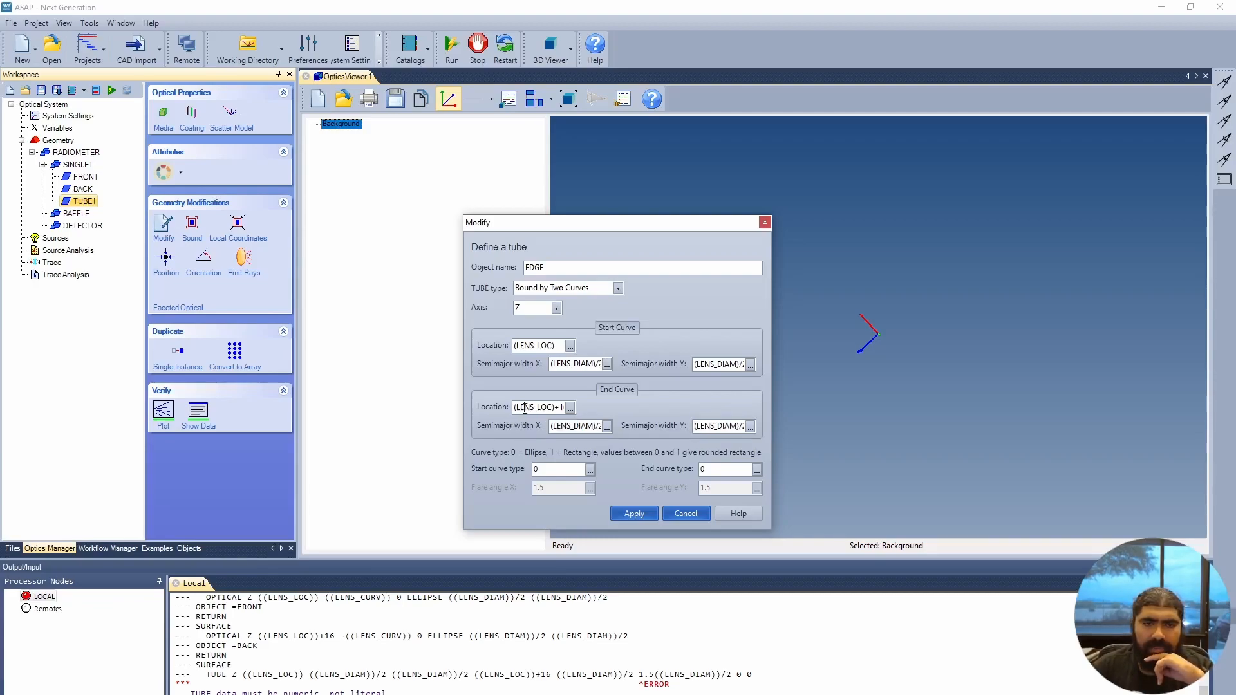
left_click_drag(722, 365, 662, 354)
left_click(593, 364)
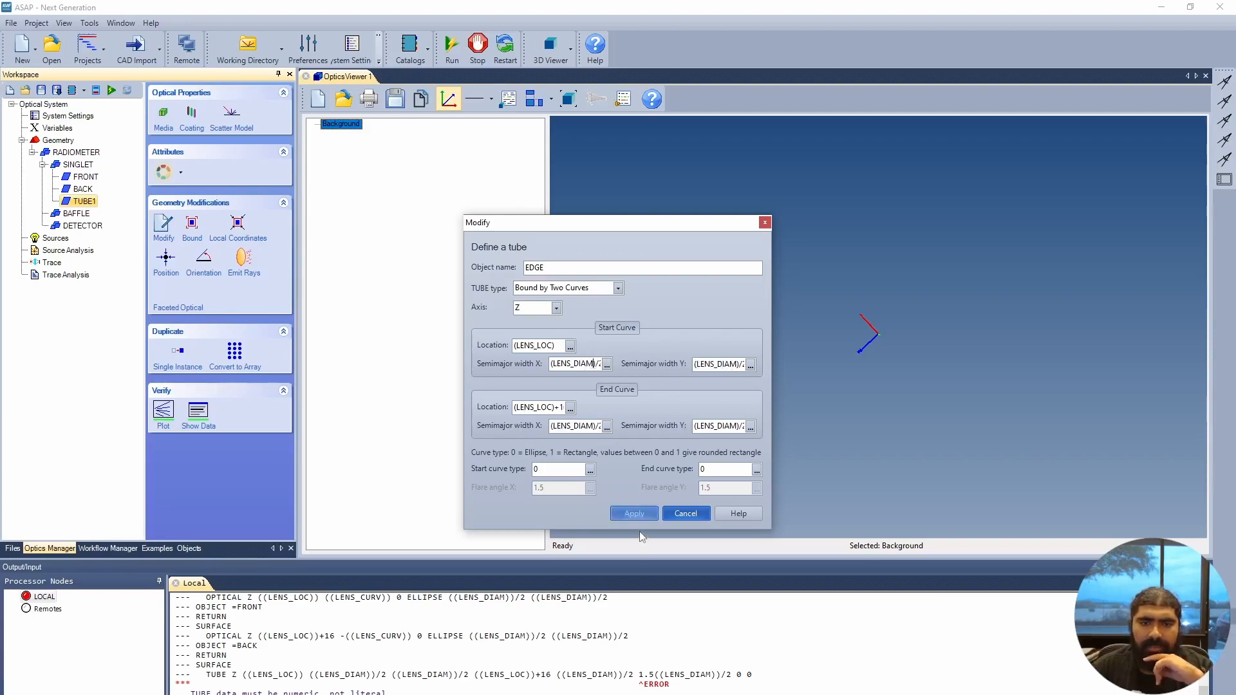
left_click(634, 514)
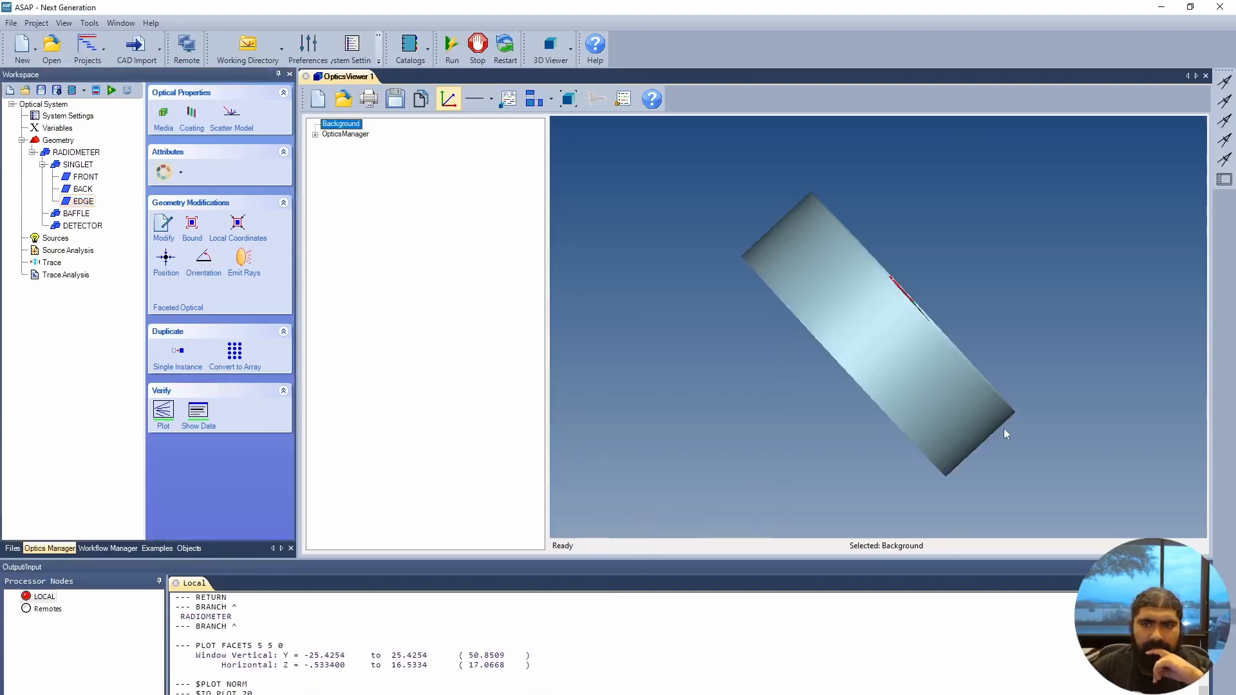
Start bounding the EDGE surface and include RADIOMETER.SINGLET.FRONT and RADIOMETER.SINGLET.BACK as AND bounds.
mouse_move(960, 384)
left_mouse_down()
mouse_move(902, 412)
mouse_move(806, 422)
mouse_move(1004, 347)
mouse_move(1012, 322)
mouse_move(979, 382)
mouse_move(979, 312)
mouse_move(945, 372)
left_mouse_up()
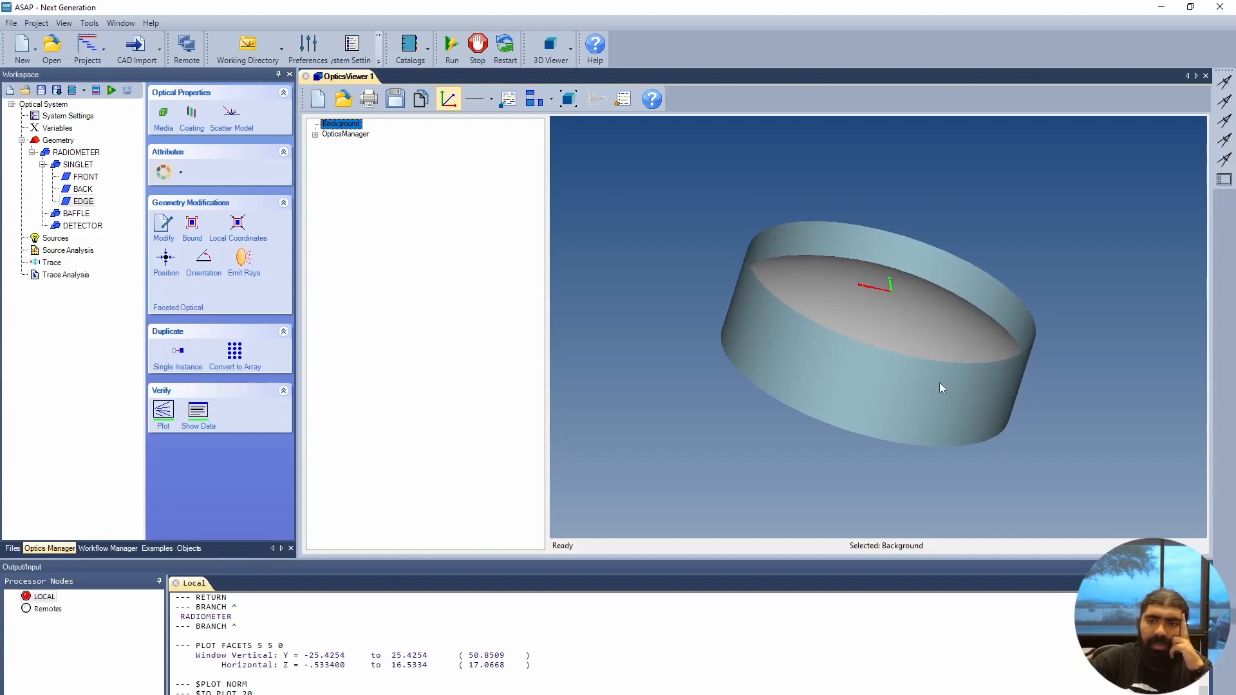
left_click_drag(942, 385, 936, 432)
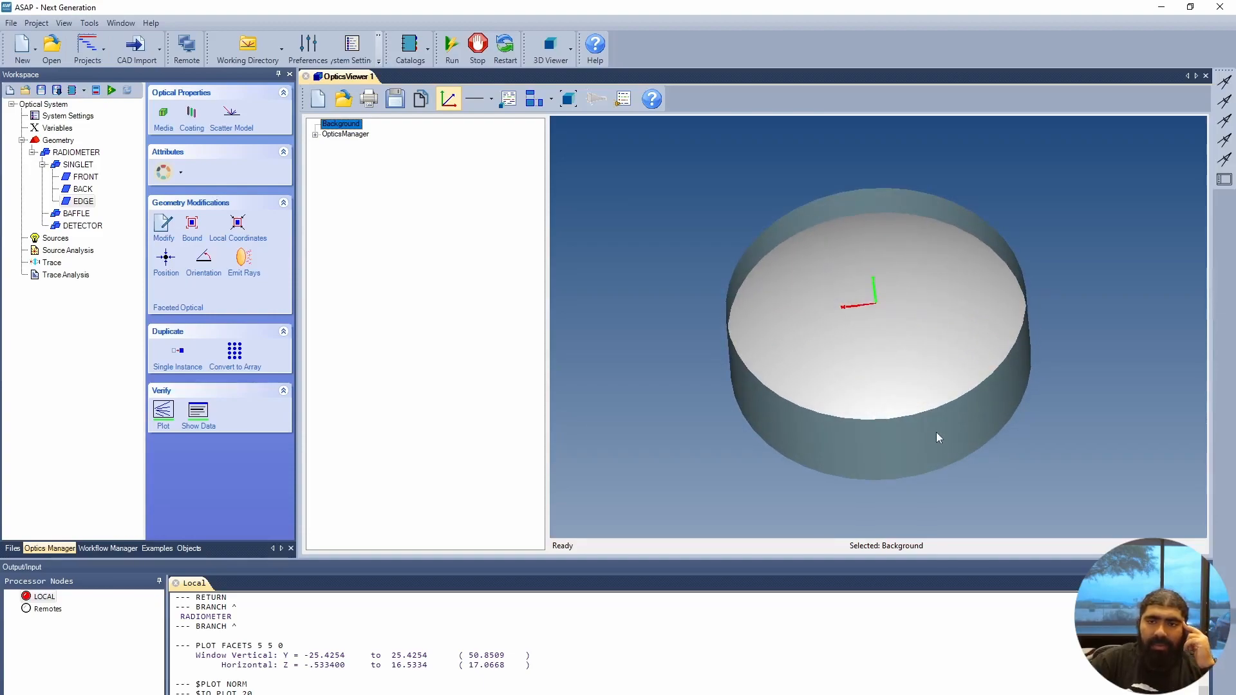
left_click_drag(937, 433, 866, 353)
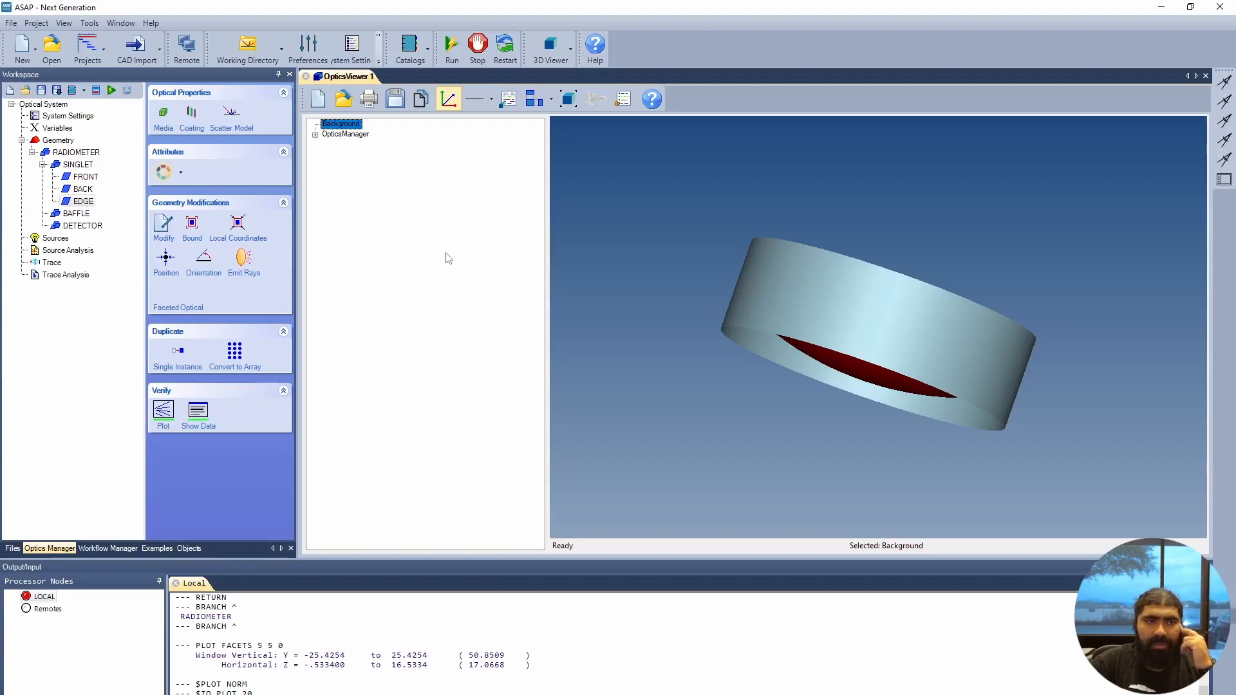
left_click(191, 224)
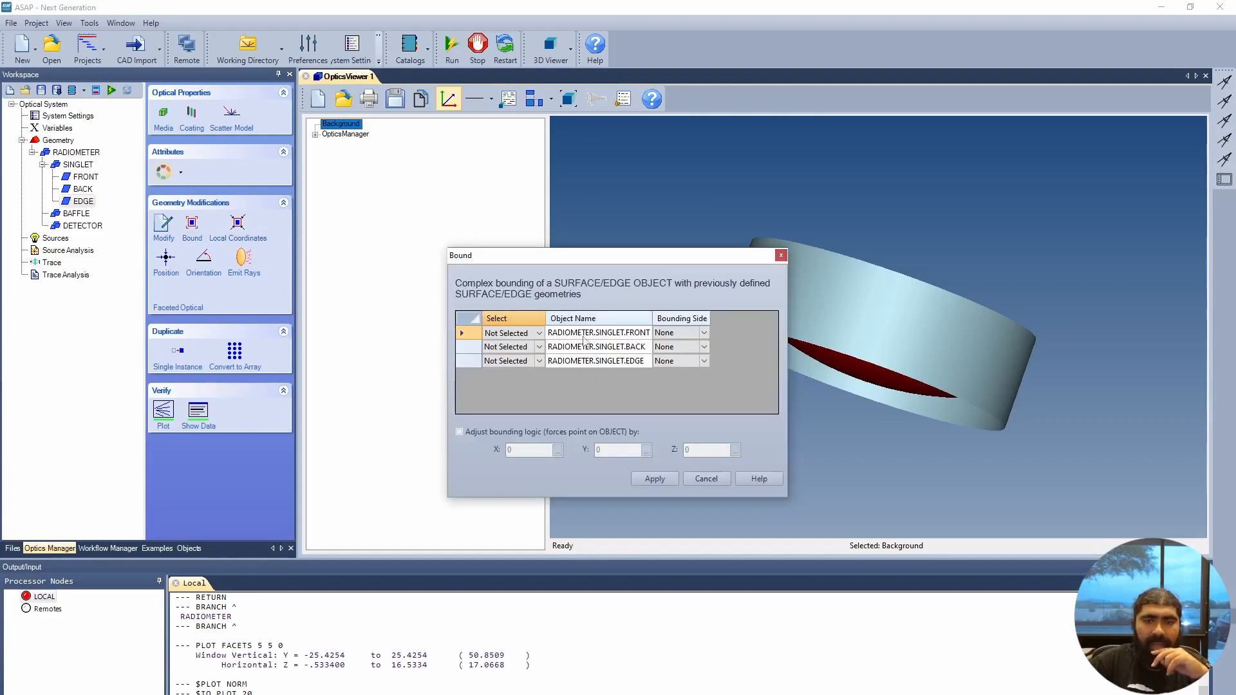
left_click(539, 334)
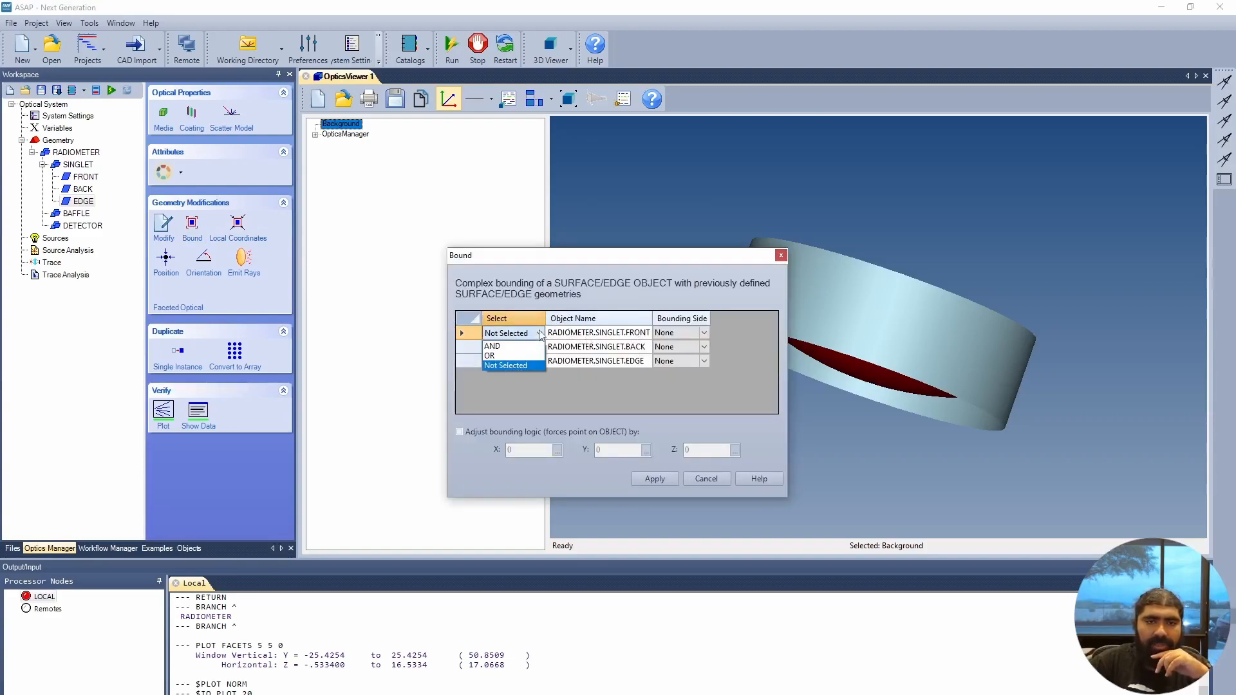
left_click(493, 346)
left_click(538, 347)
left_click(533, 361)
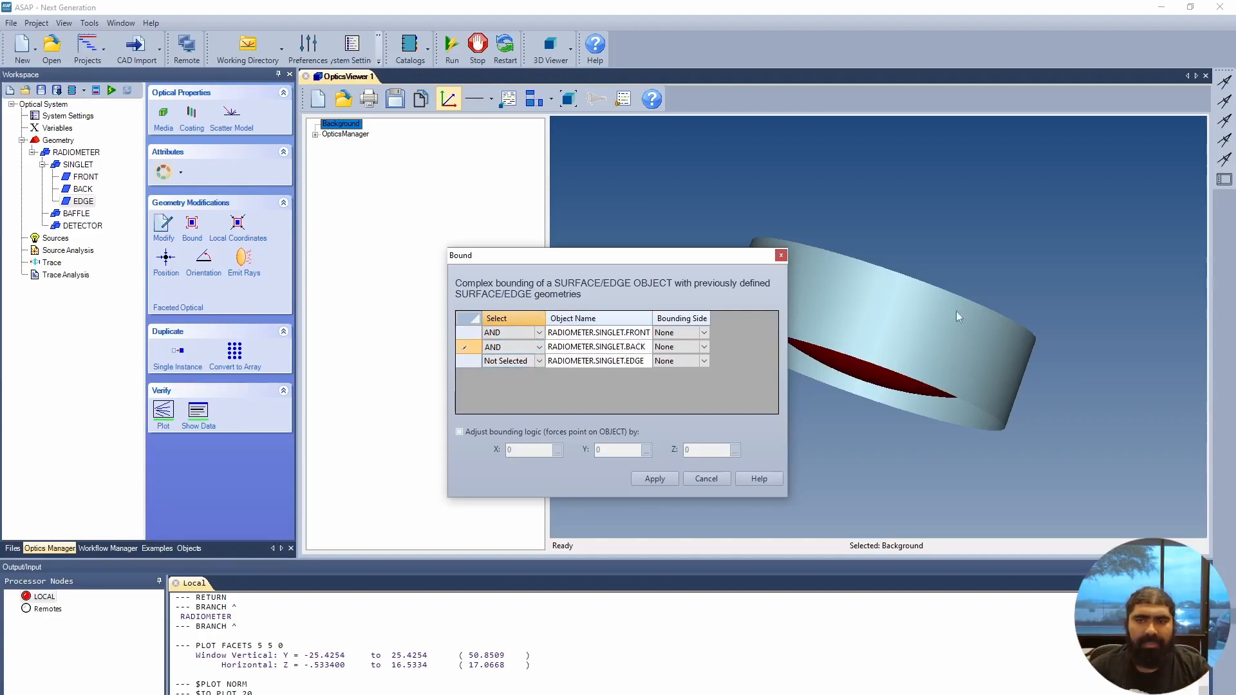
Set the bounding side to + for FRONT and - for BACK, and apply the bounds to EDGE.
left_click(705, 330)
left_click(703, 332)
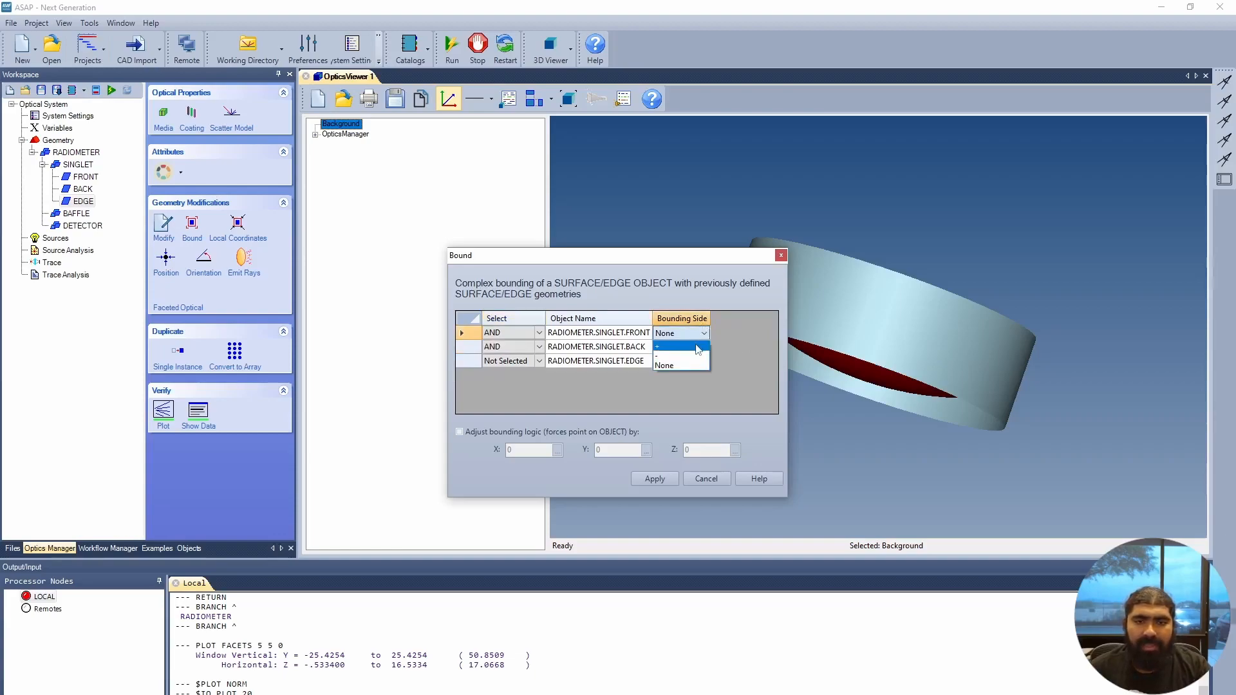
left_click(698, 347)
left_click(704, 347)
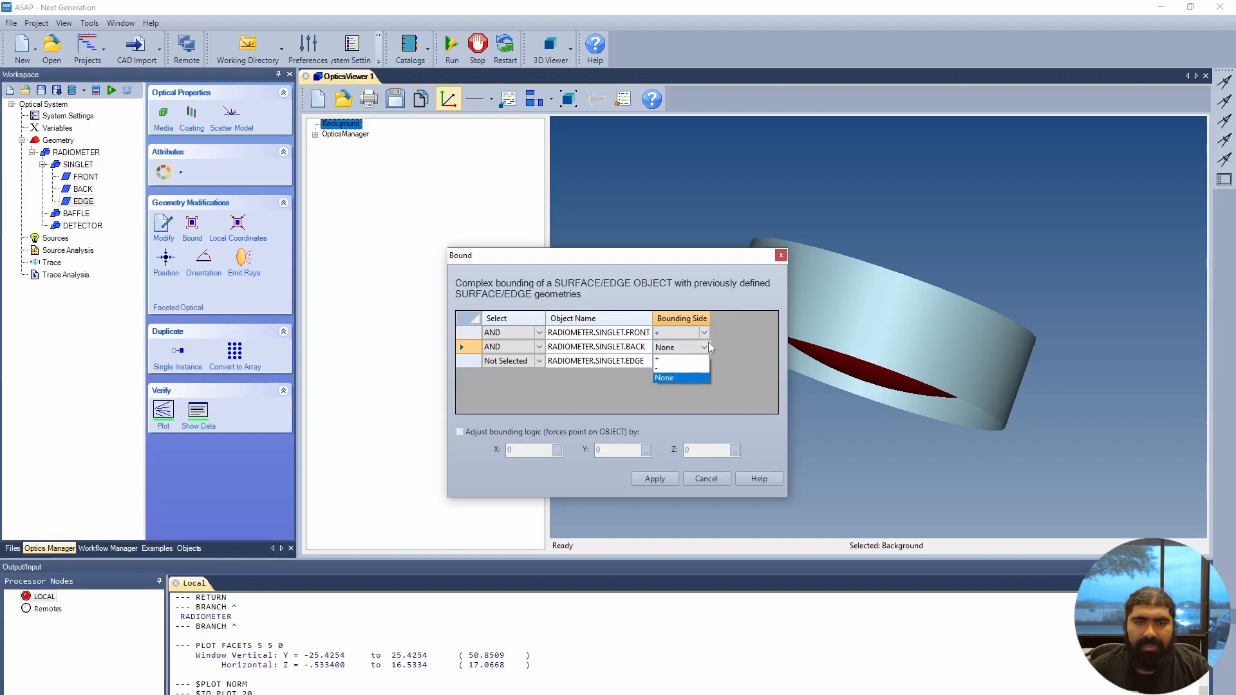
left_click(685, 365)
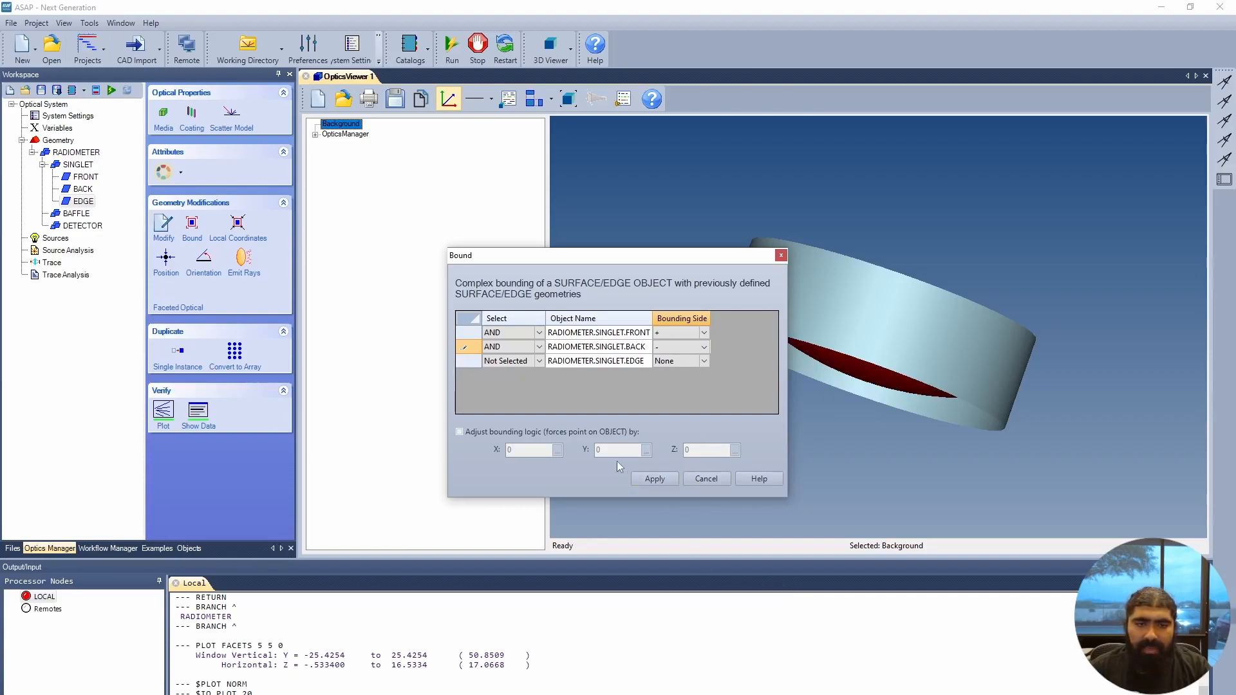
left_click(660, 480)
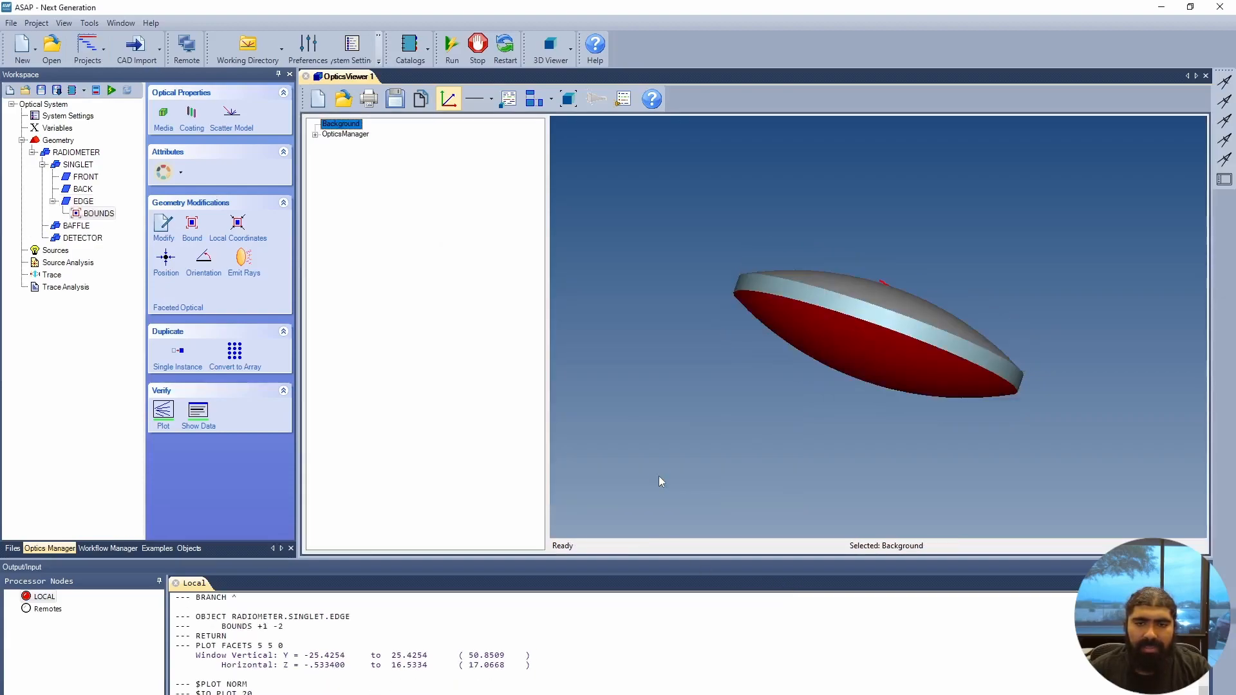
Assign media to the SINGLET with AIR as Medium 1 and Fused_Silica from the media catalog as Medium 2.
left_click_drag(1038, 293, 898, 320)
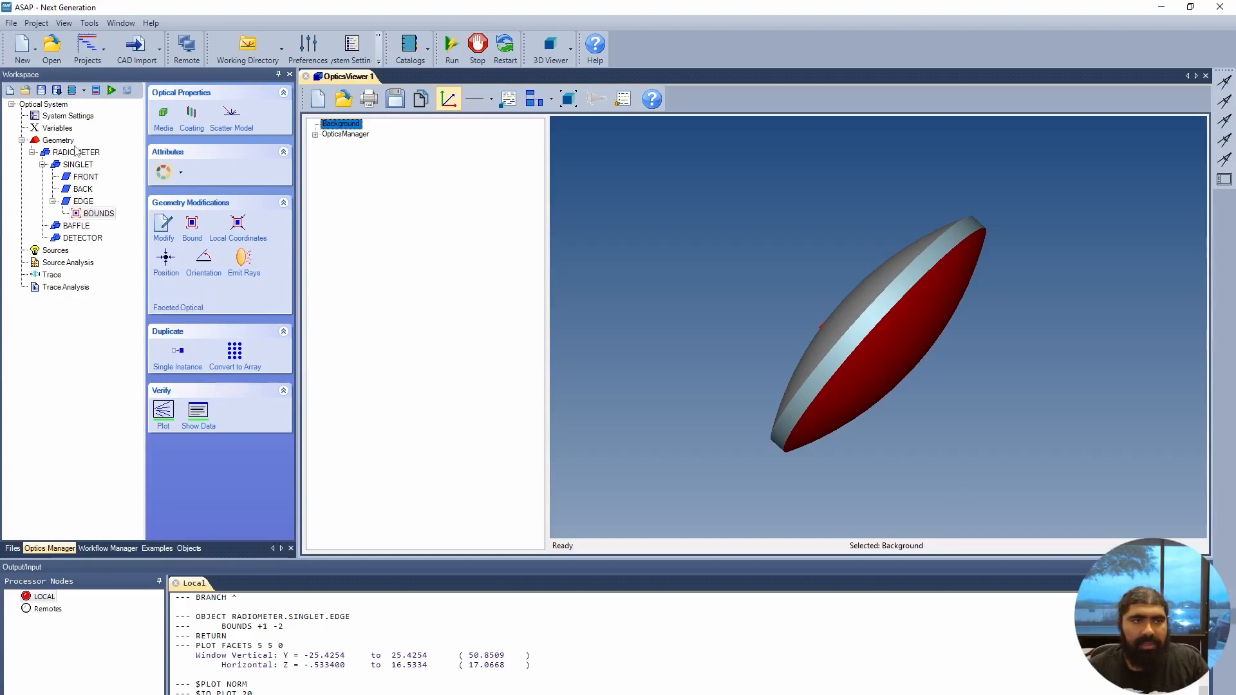
left_click(81, 166)
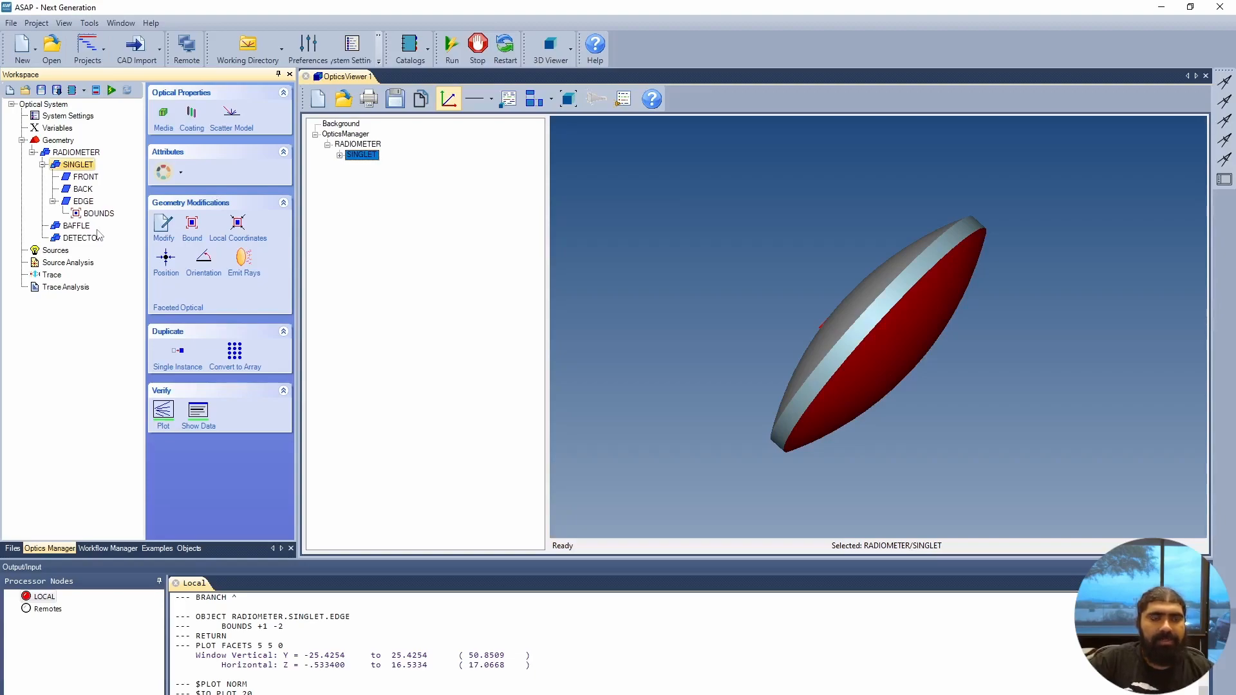
left_click(164, 116)
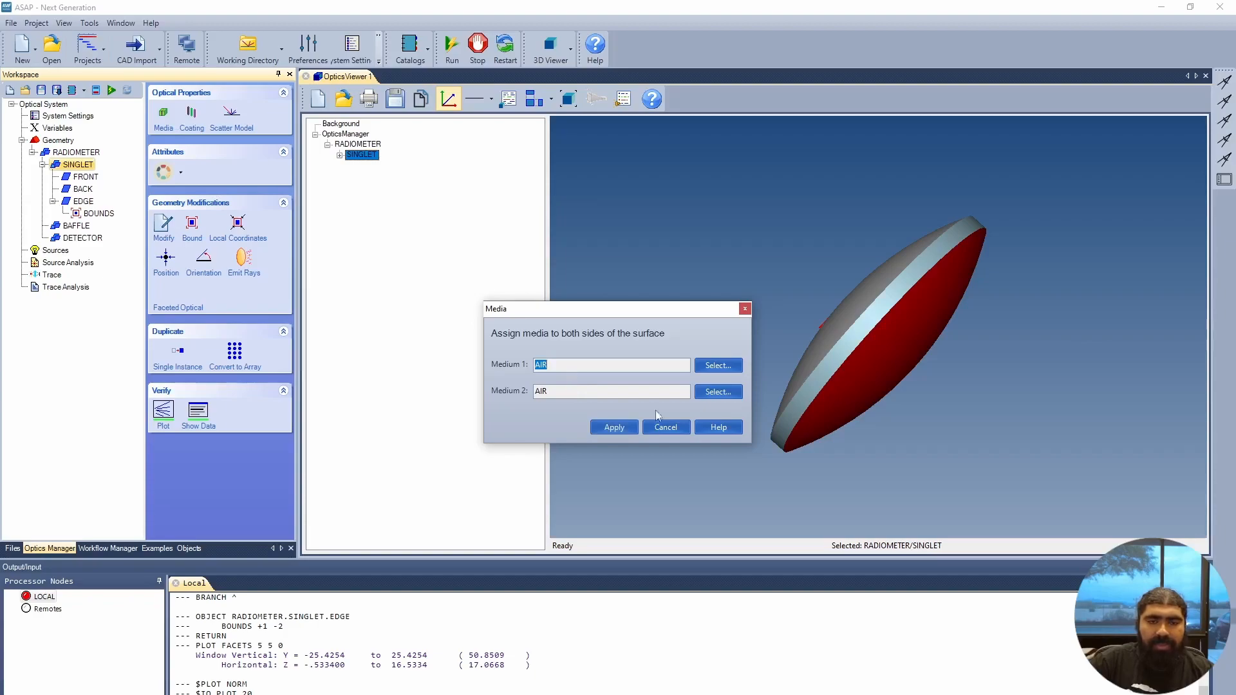
left_click(720, 393)
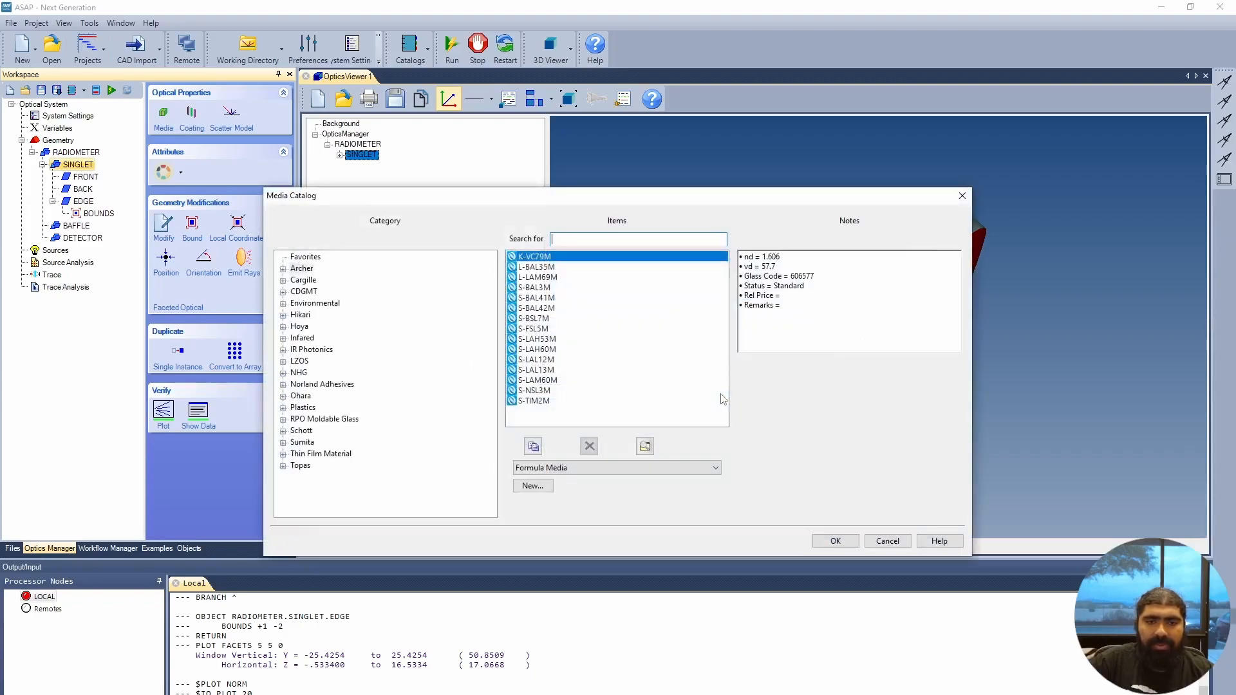
left_click(962, 195)
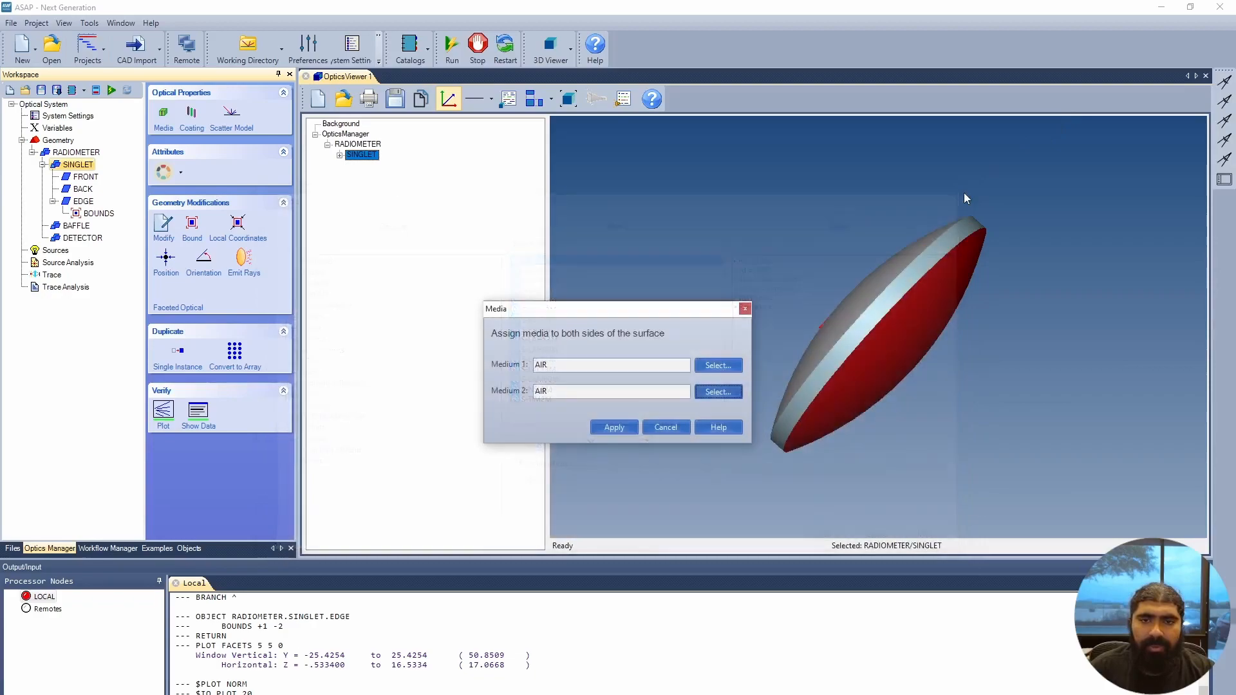
left_click(724, 390)
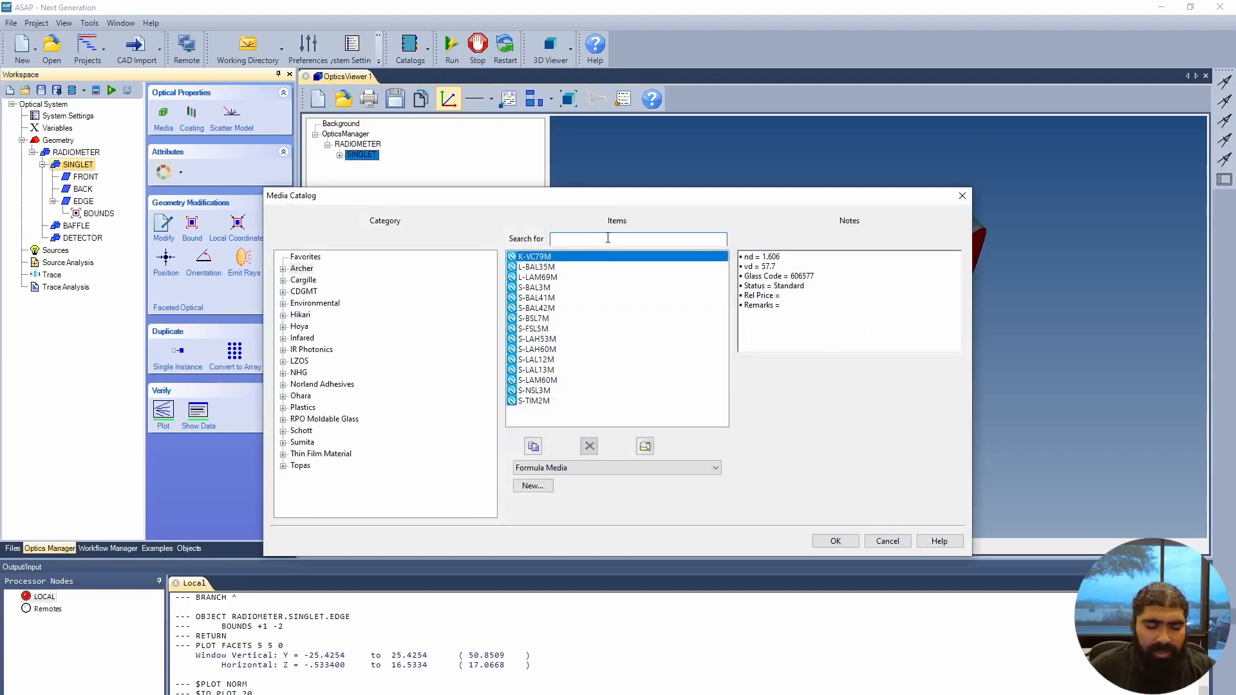
type("FUSED")
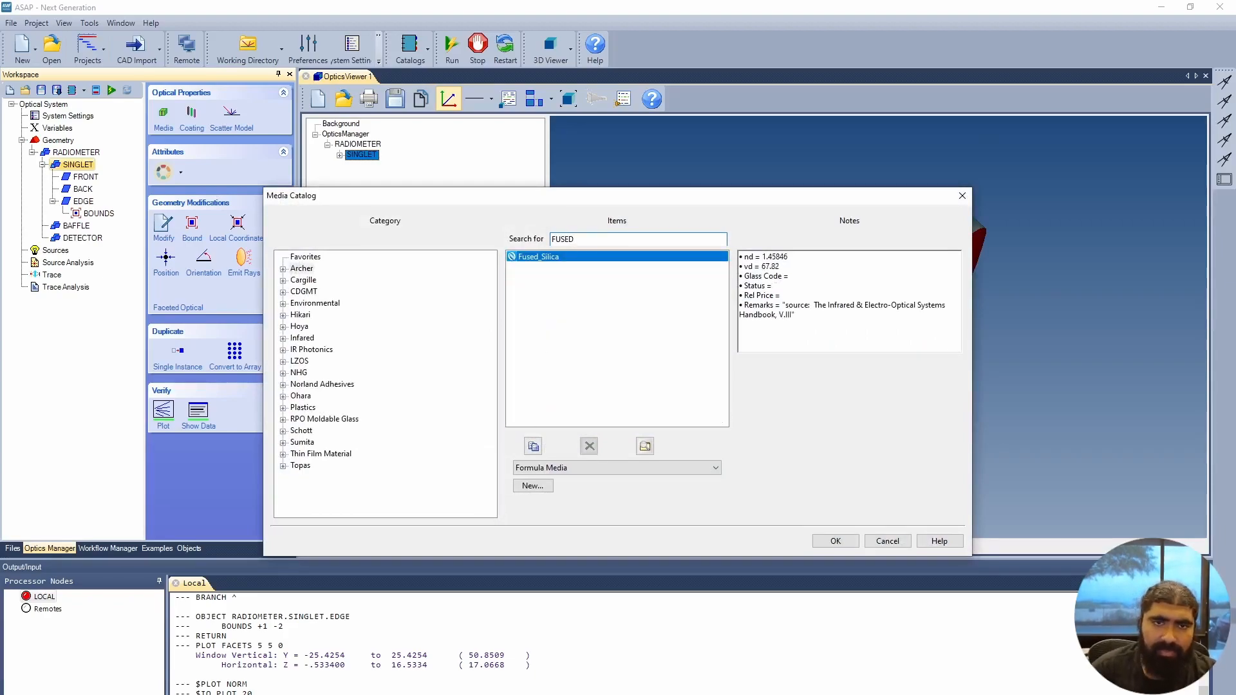
double_click(542, 258)
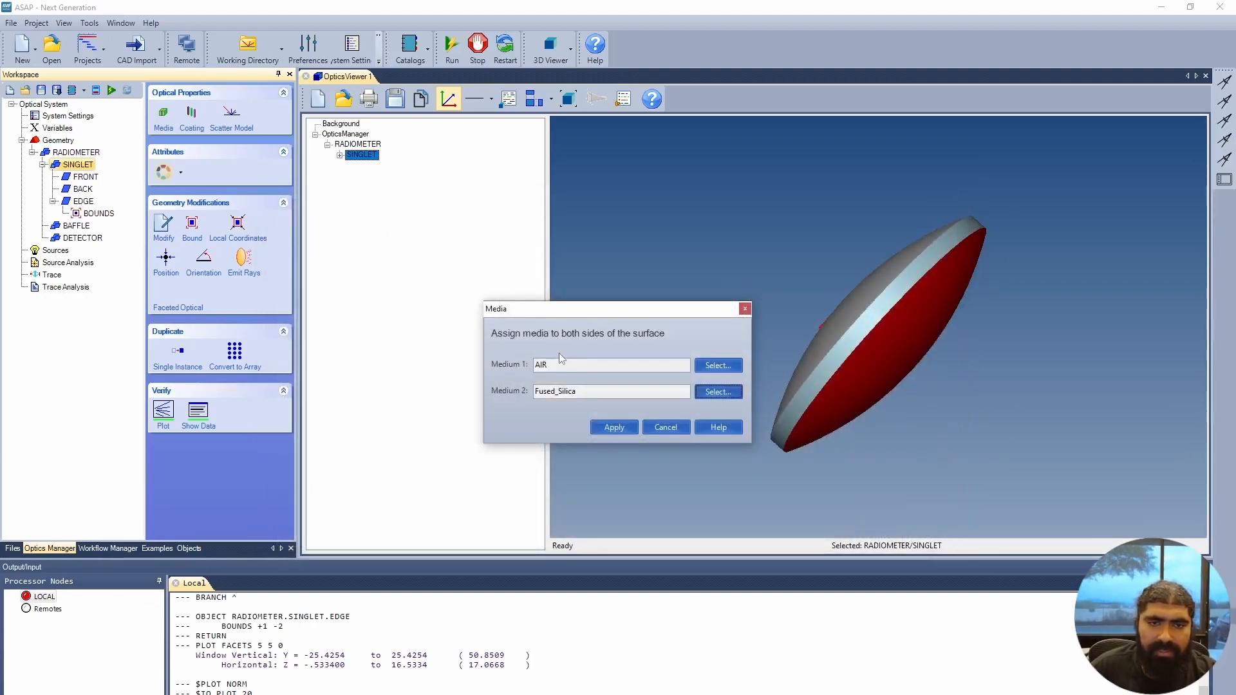
left_click(608, 427)
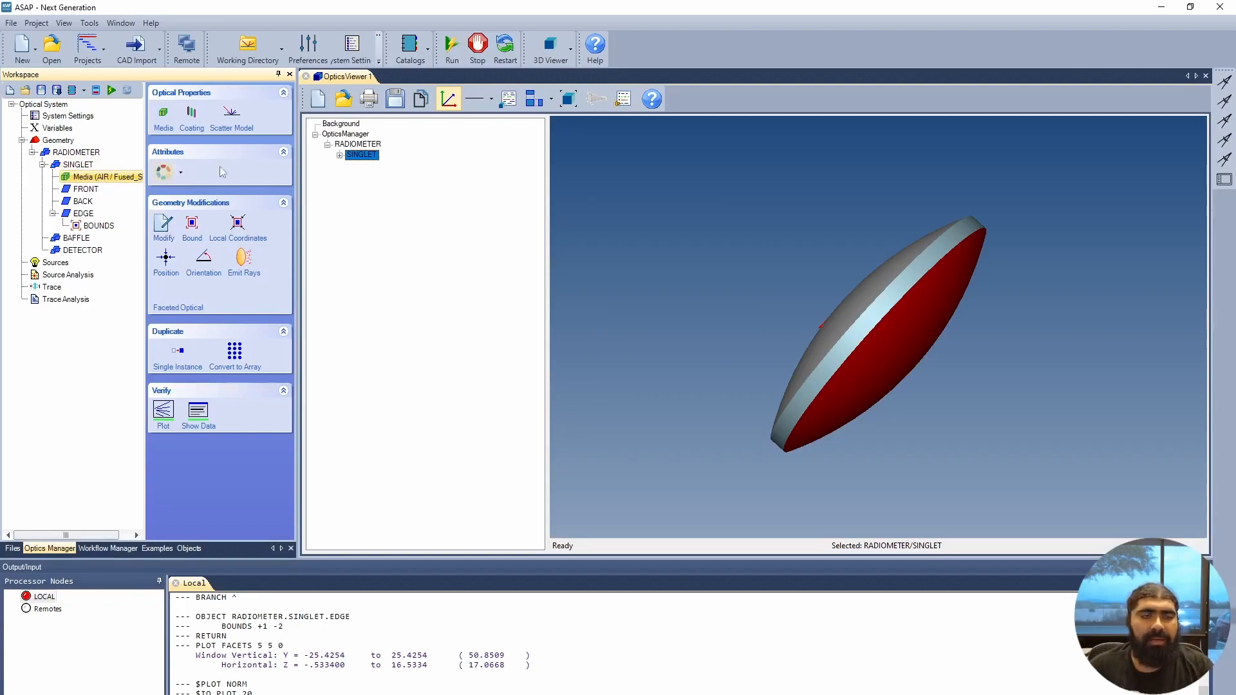
Assign the BARE coating to the SINGLET with the Transmit only option.
left_click(192, 115)
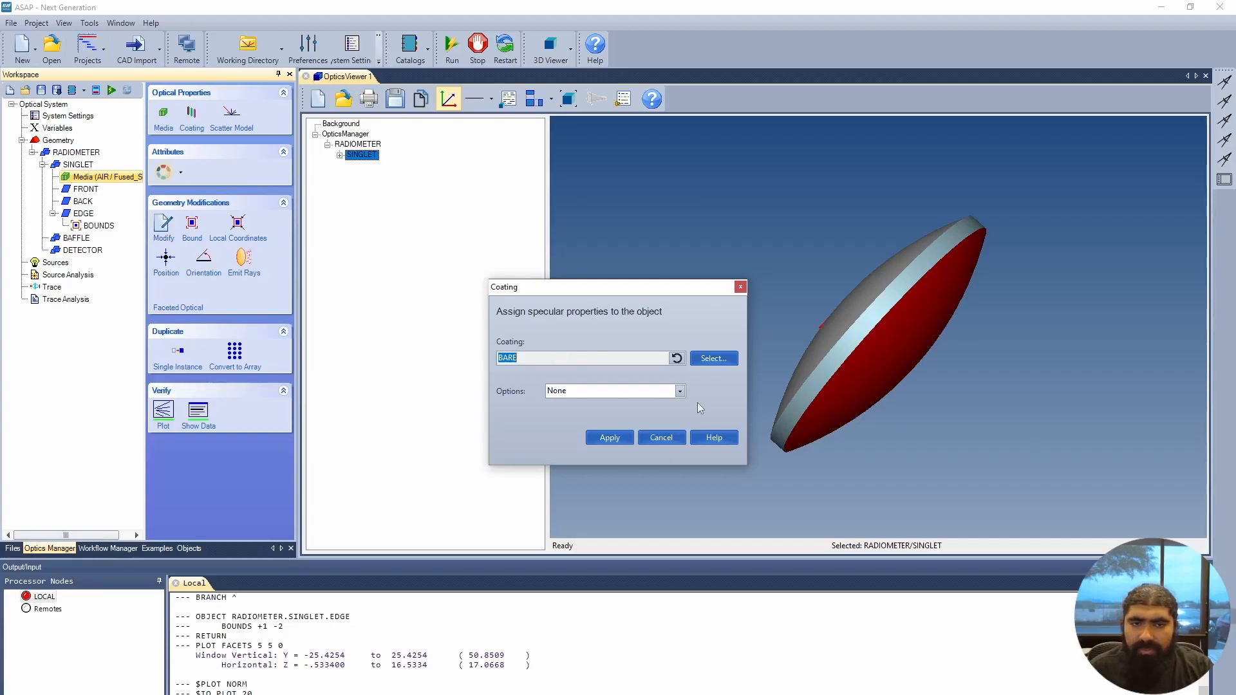
left_click(741, 286)
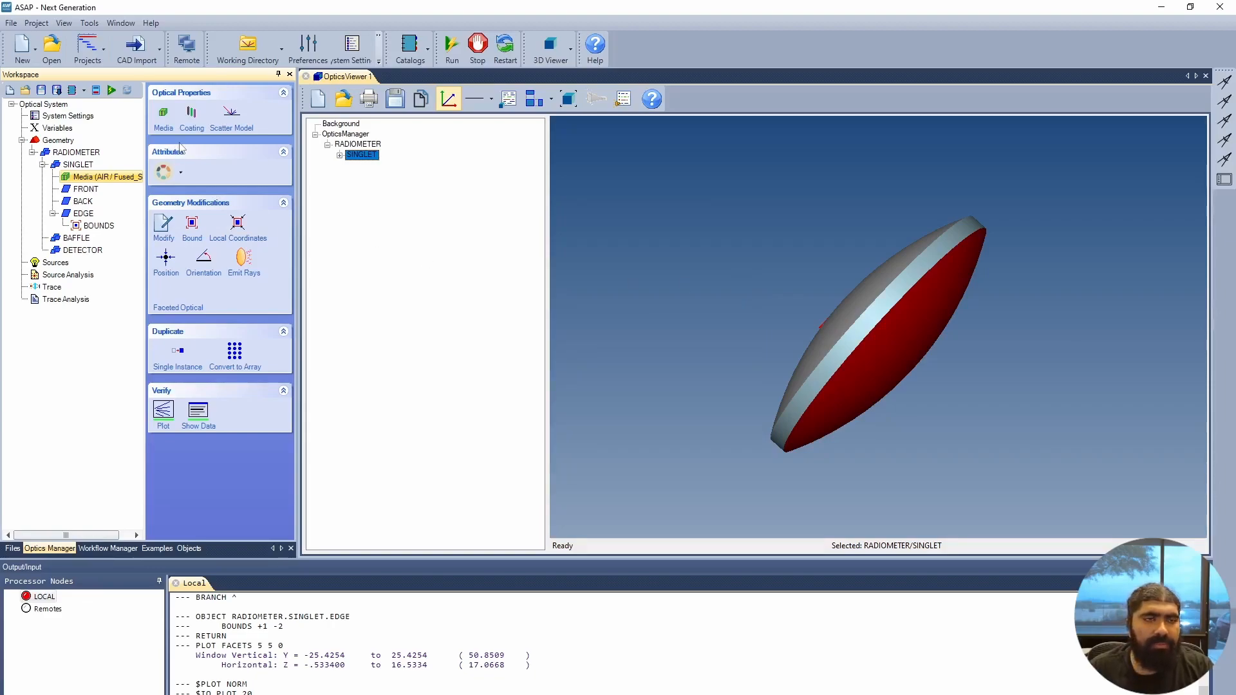
left_click(195, 115)
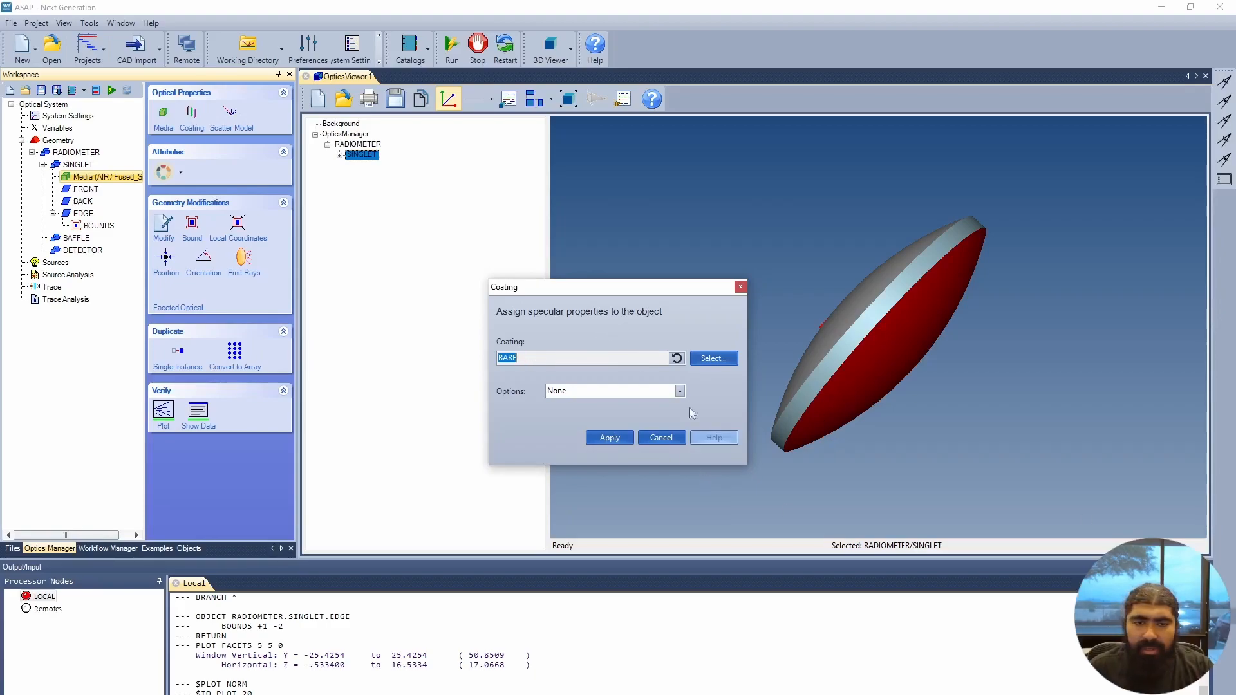
left_click(679, 391)
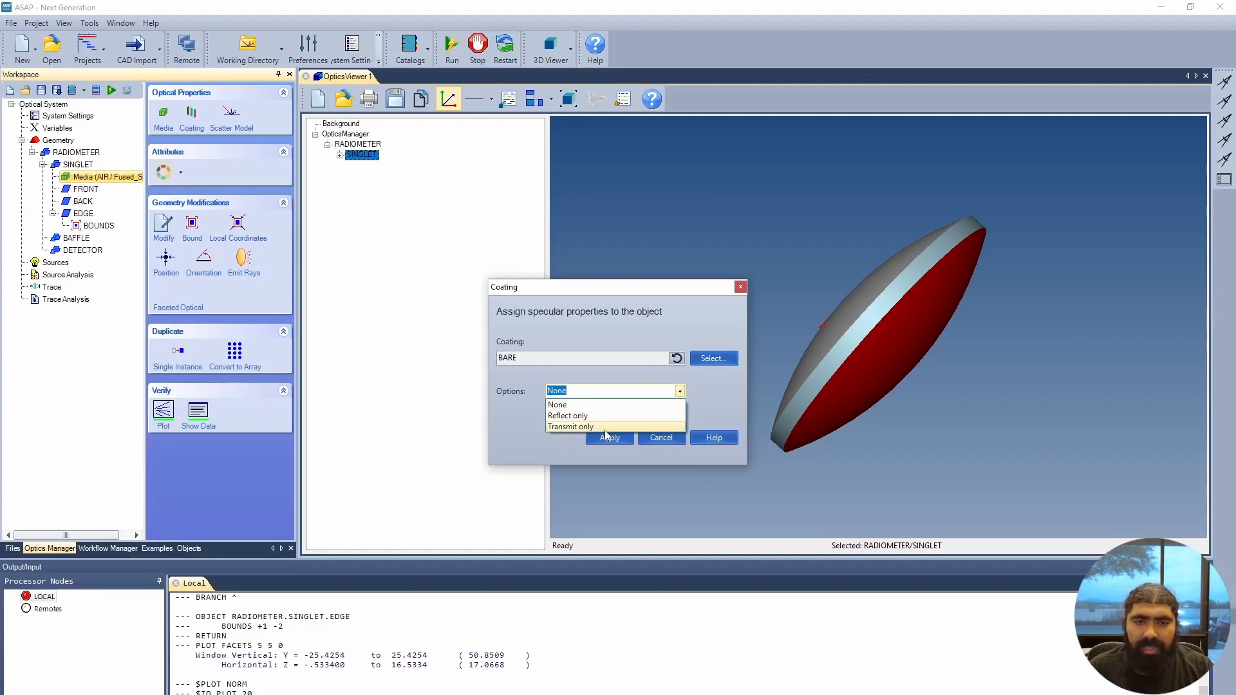
left_click(606, 425)
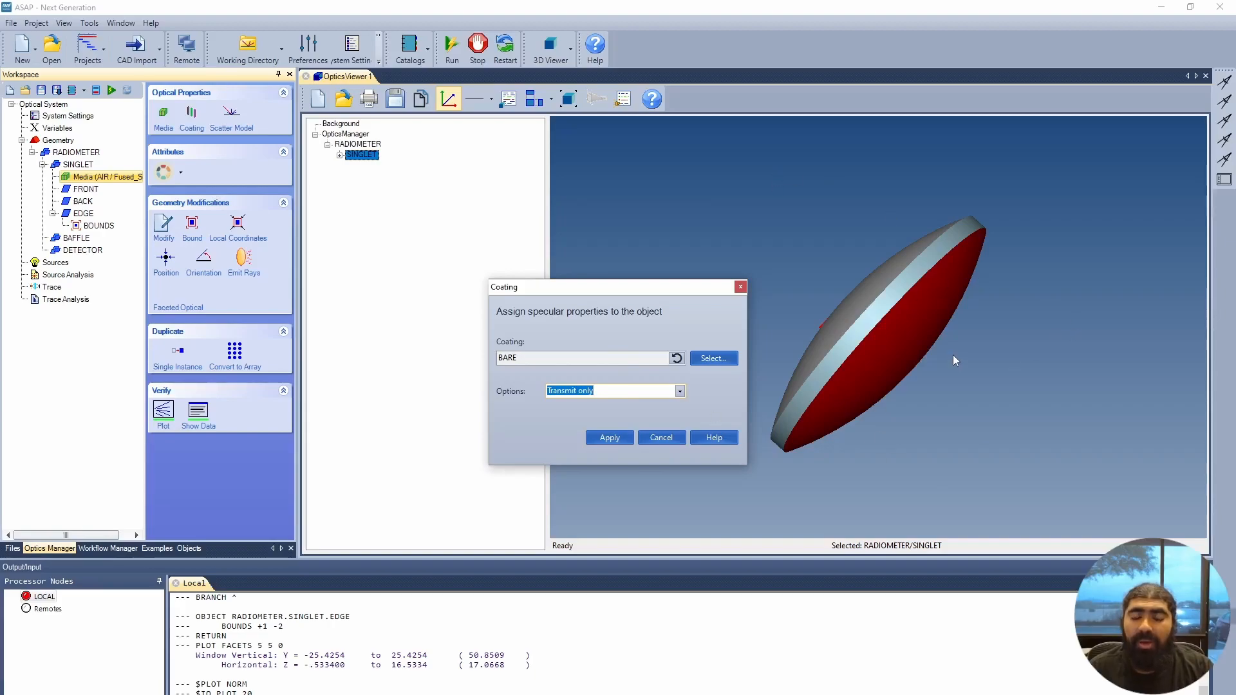
left_click(620, 437)
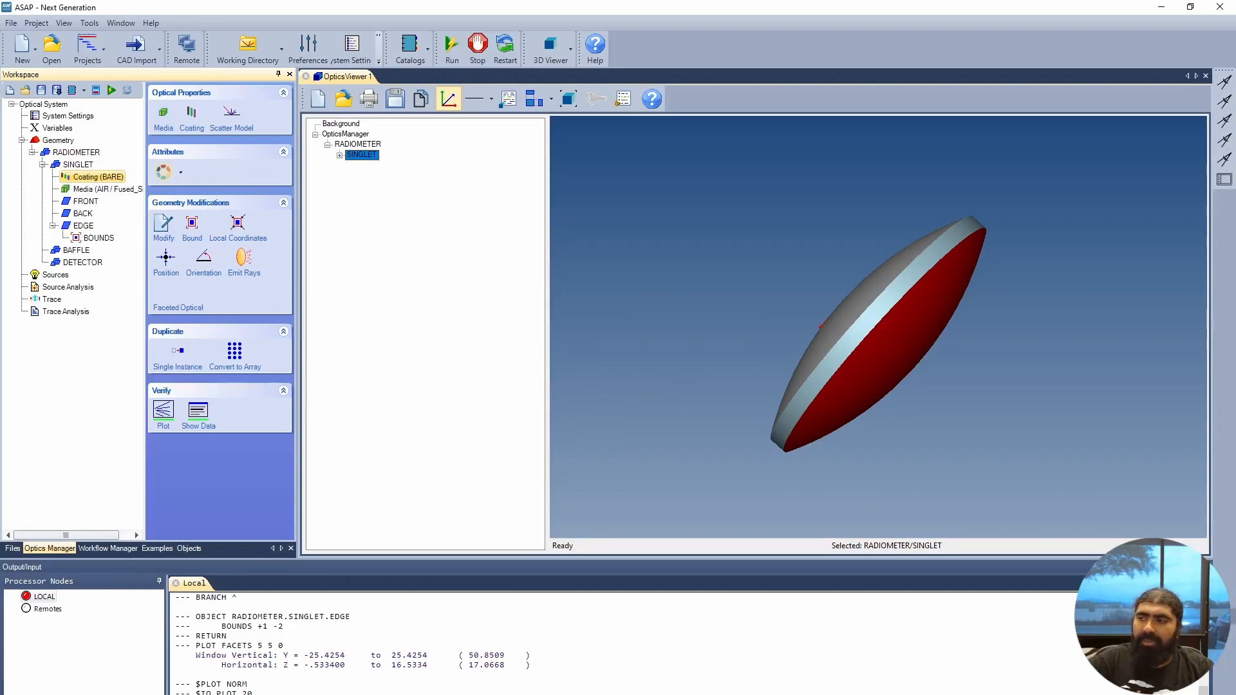
Assign the Perfectly Absorbing coating from the coatings catalog to the singlet's EDGE surface.
left_click(84, 225)
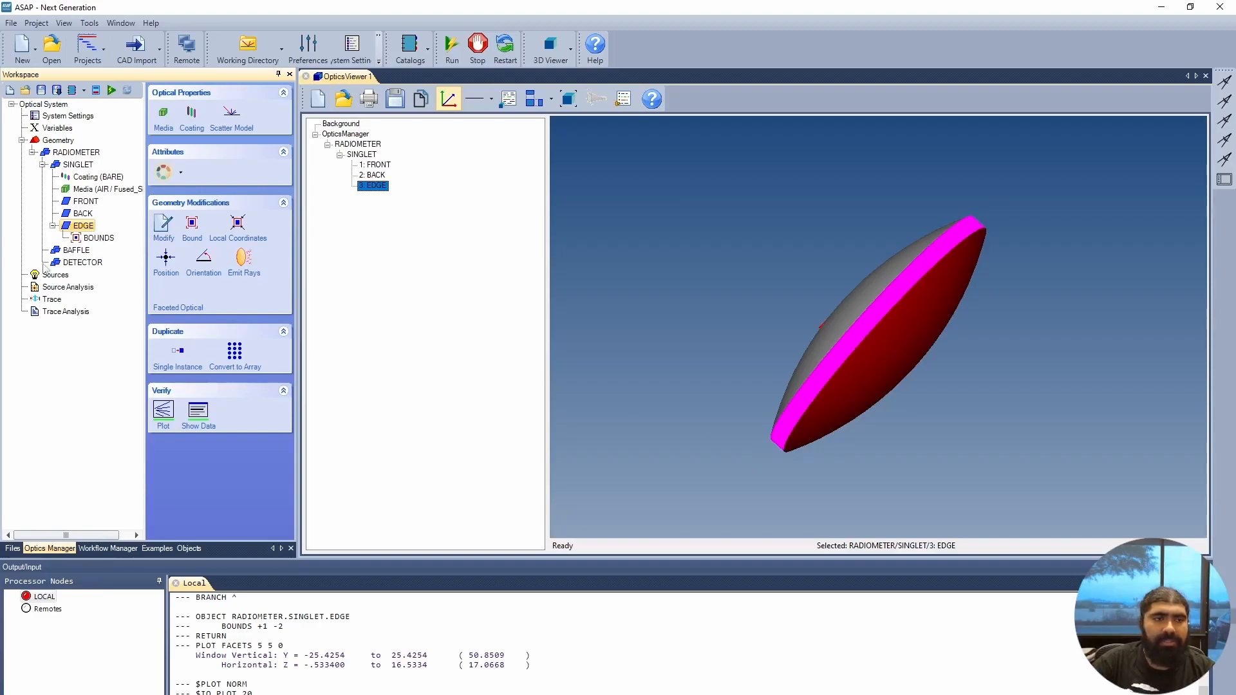
right_click(87, 227)
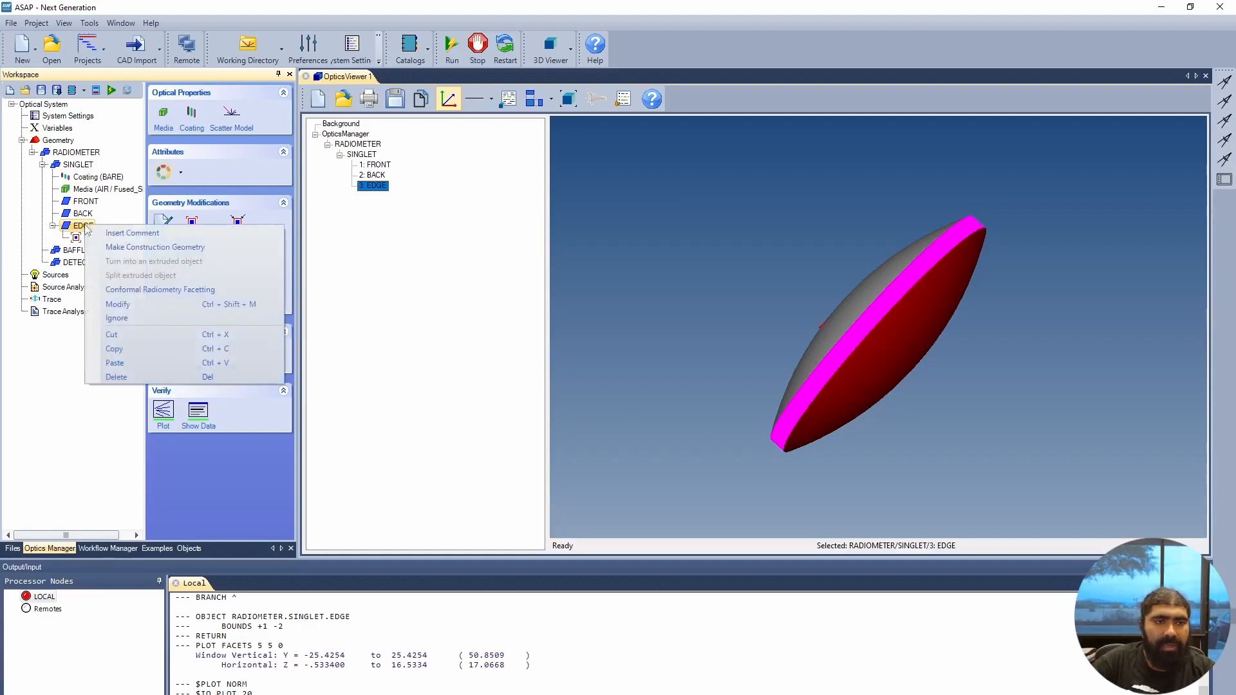
left_click(80, 226)
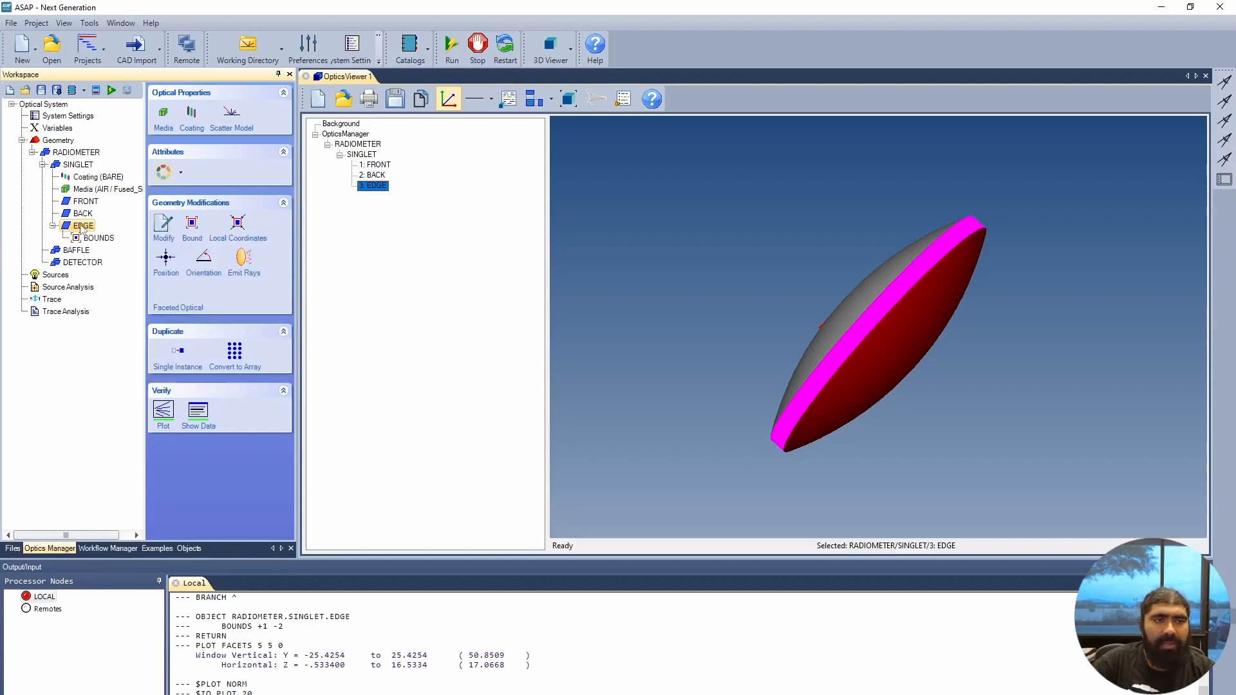
left_click(192, 123)
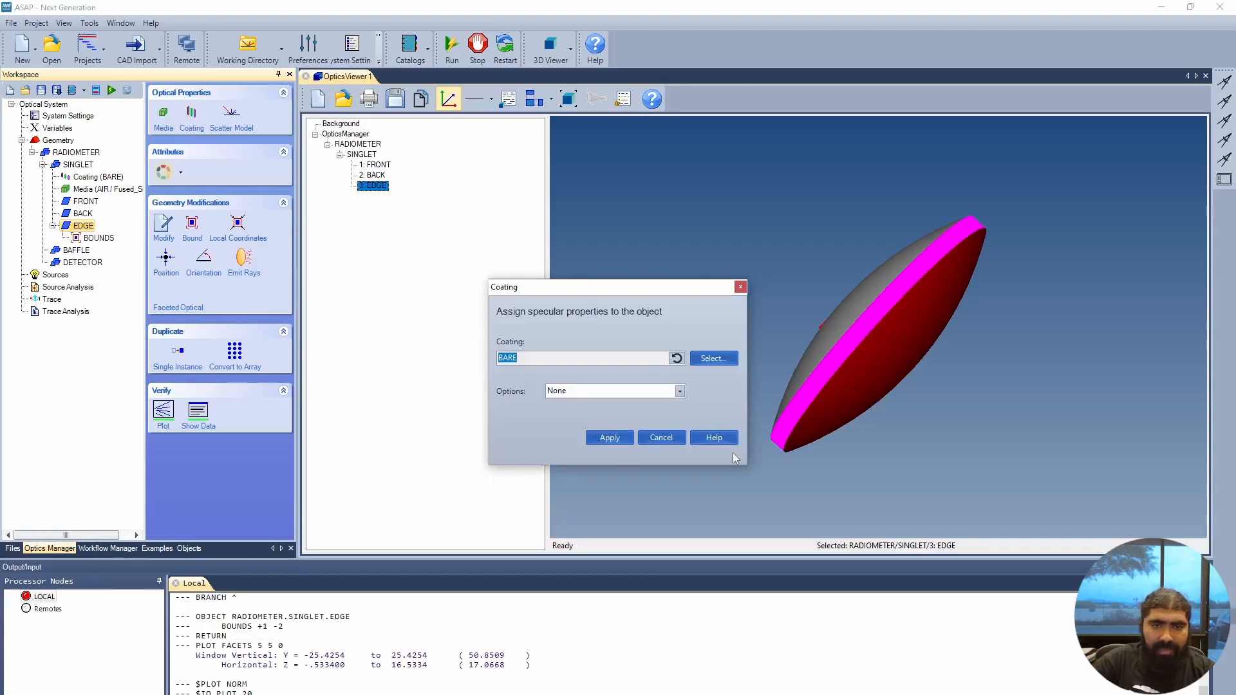
left_click(728, 362)
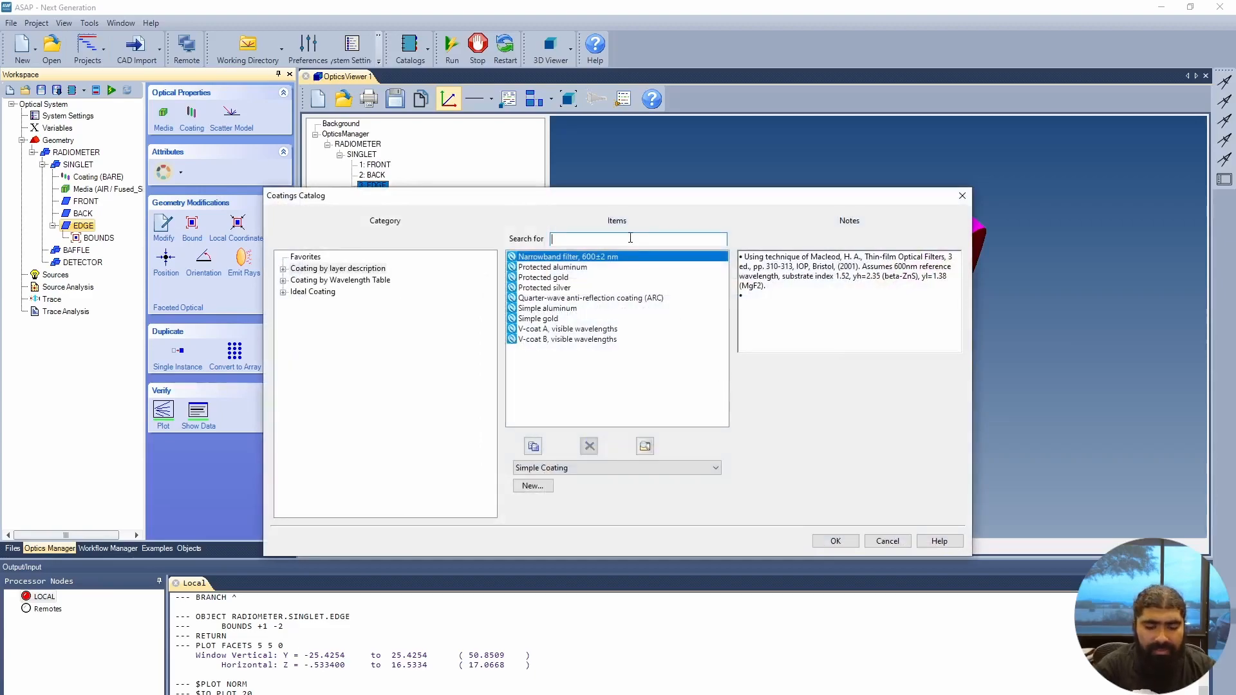
type("PERF")
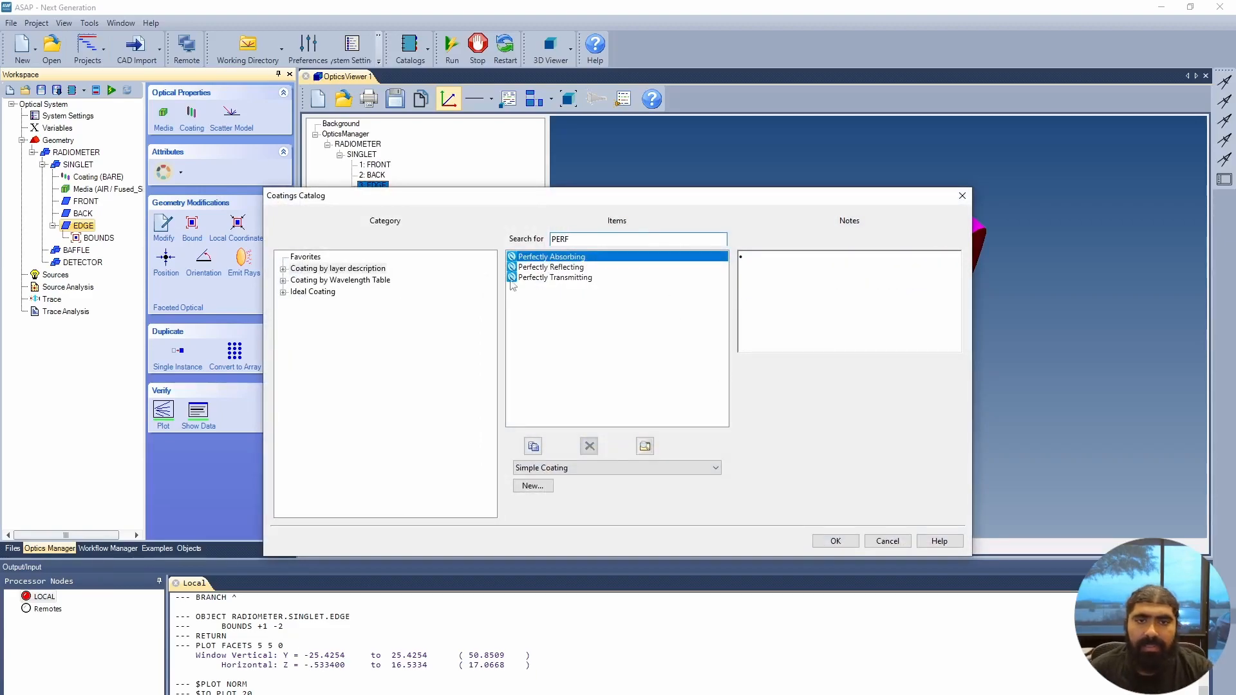
left_click(573, 258)
double_click(574, 258)
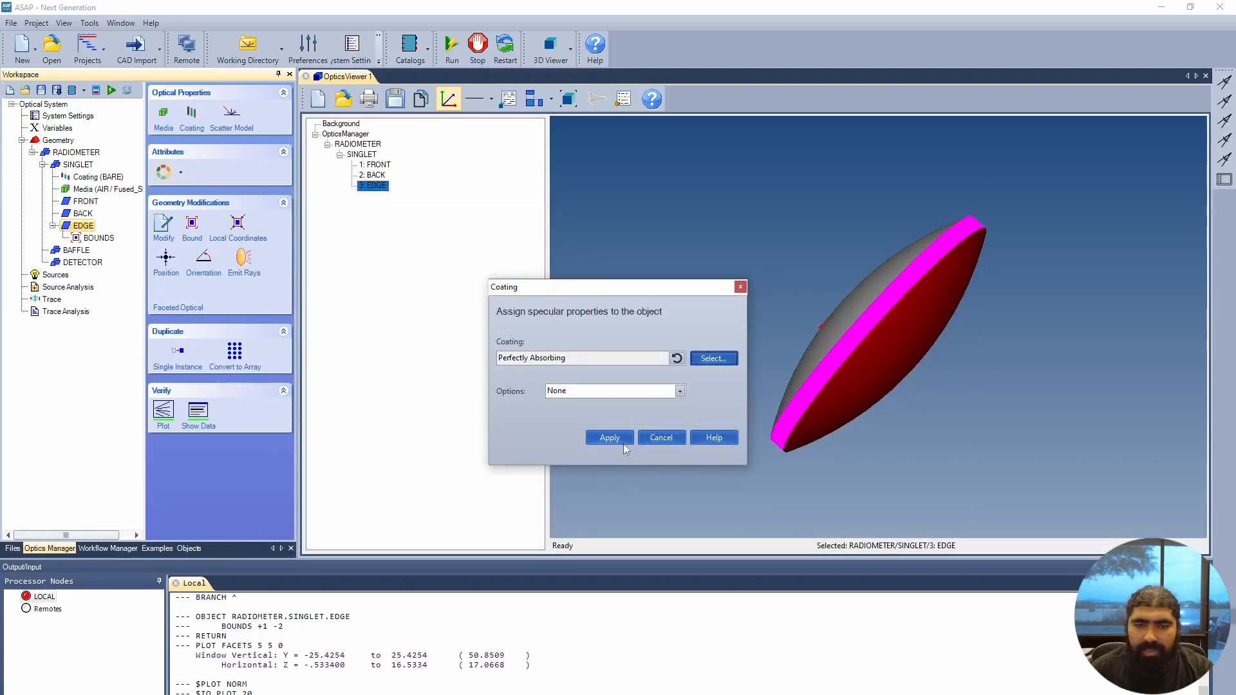
left_click(621, 438)
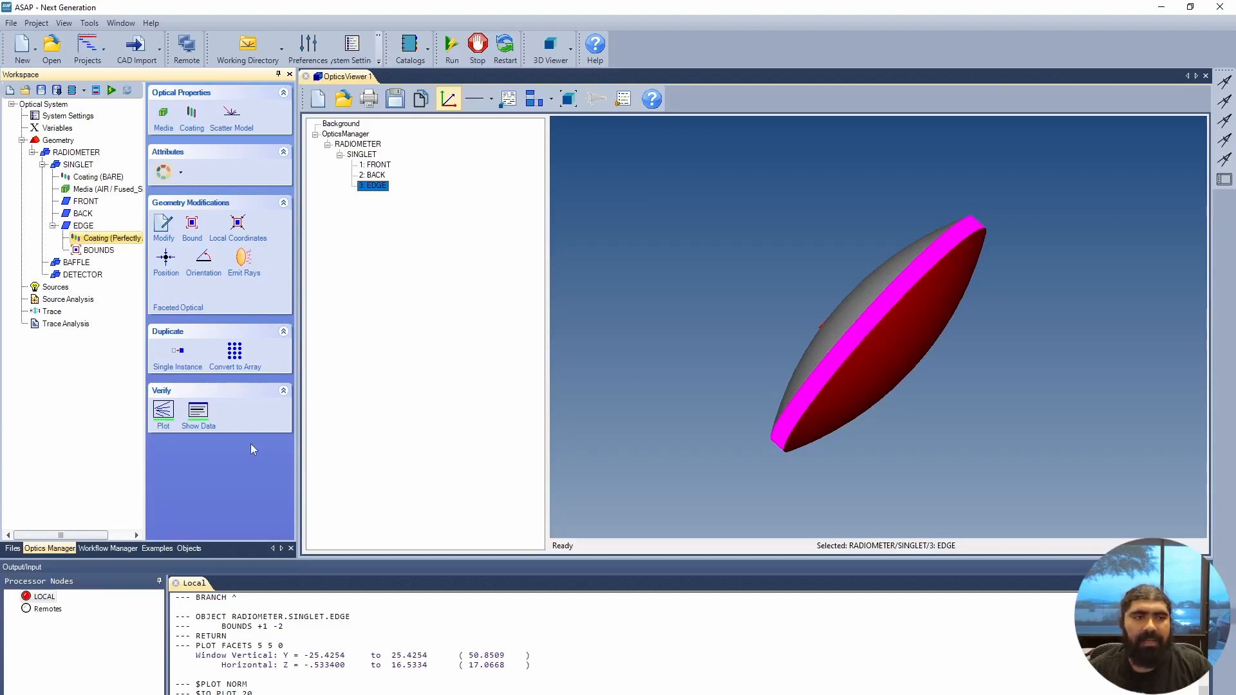
Make the SINGLET transparent in the 3D viewer.
left_click_drag(936, 457, 930, 452)
left_click(930, 452)
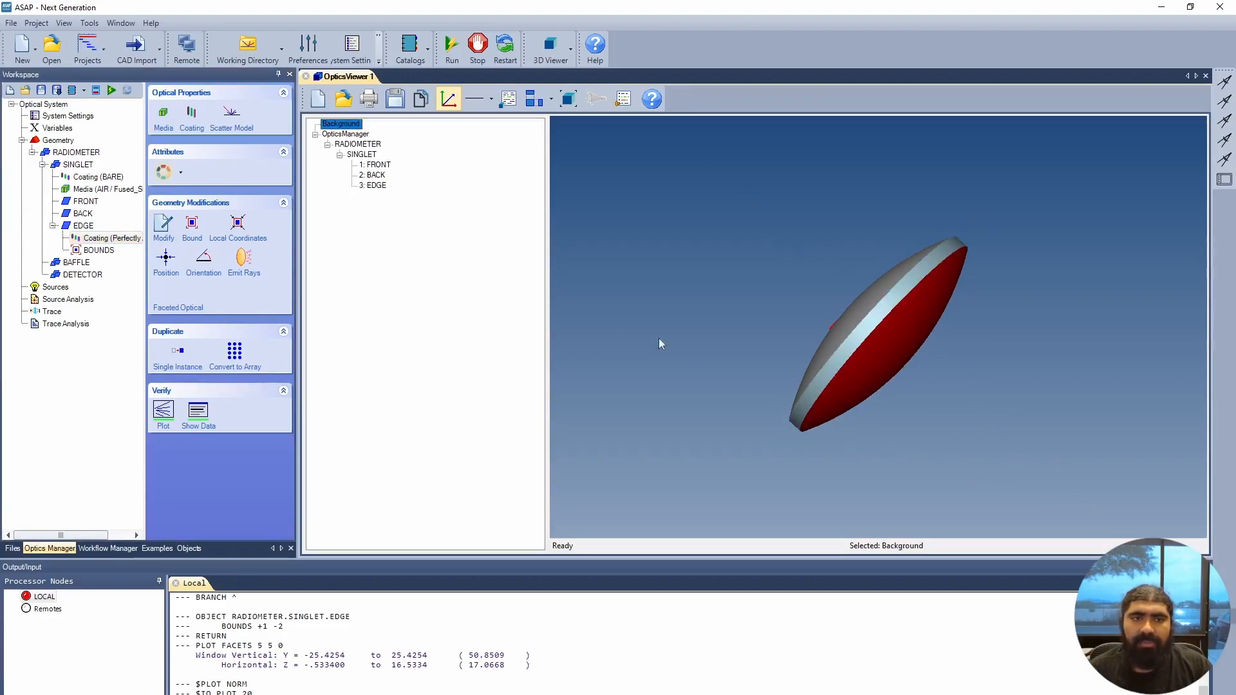
left_click(368, 158)
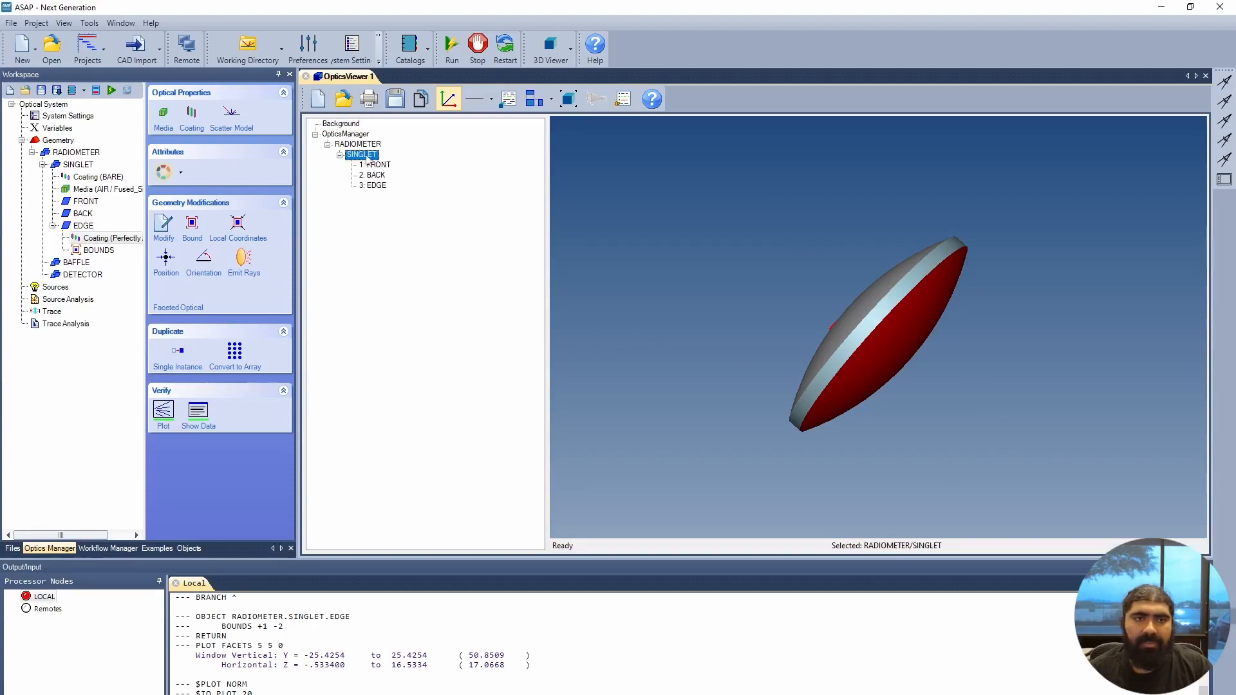
right_click(368, 159)
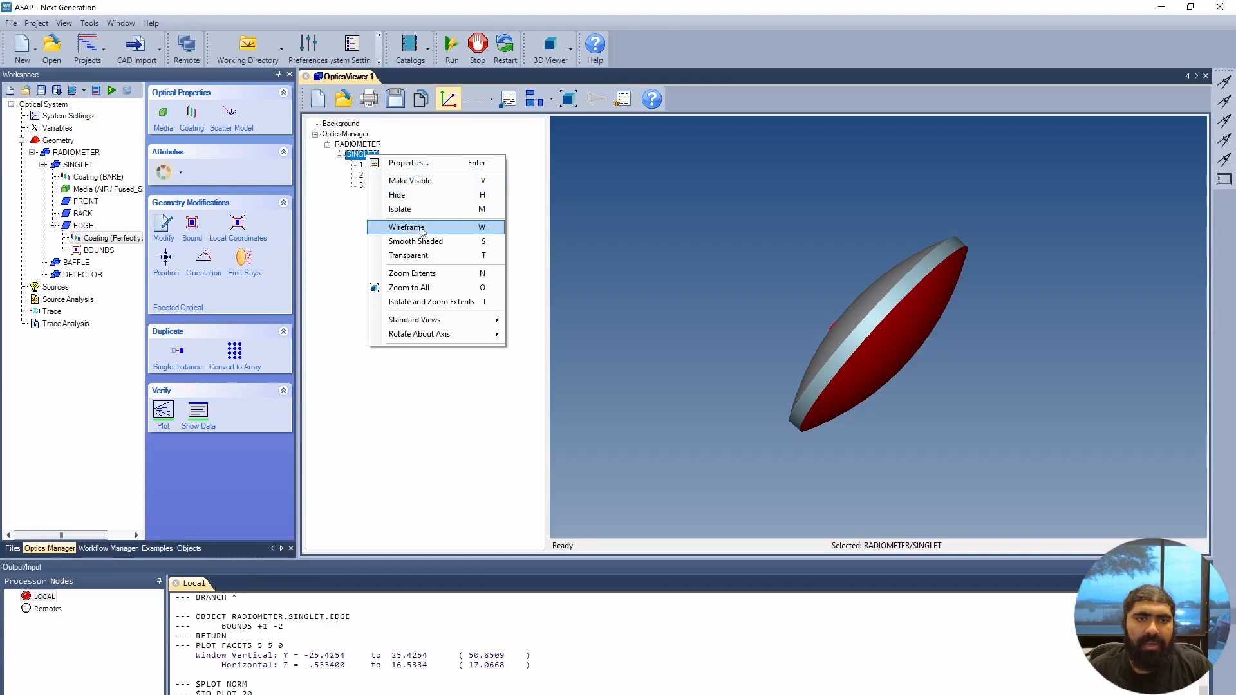
left_click(430, 257)
Examine the transparent lens up close and from several angles, including its faces and edge.
scroll(920, 404, "up", 2)
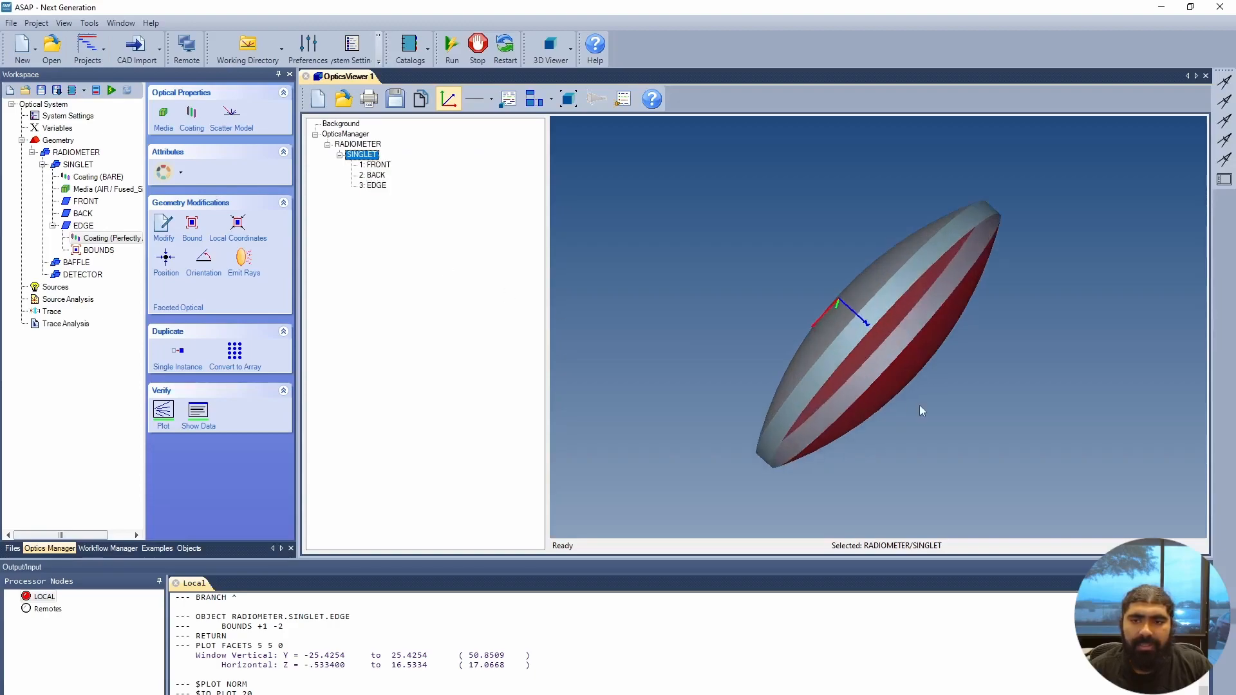
right_click(891, 367)
left_click_drag(828, 331, 871, 360)
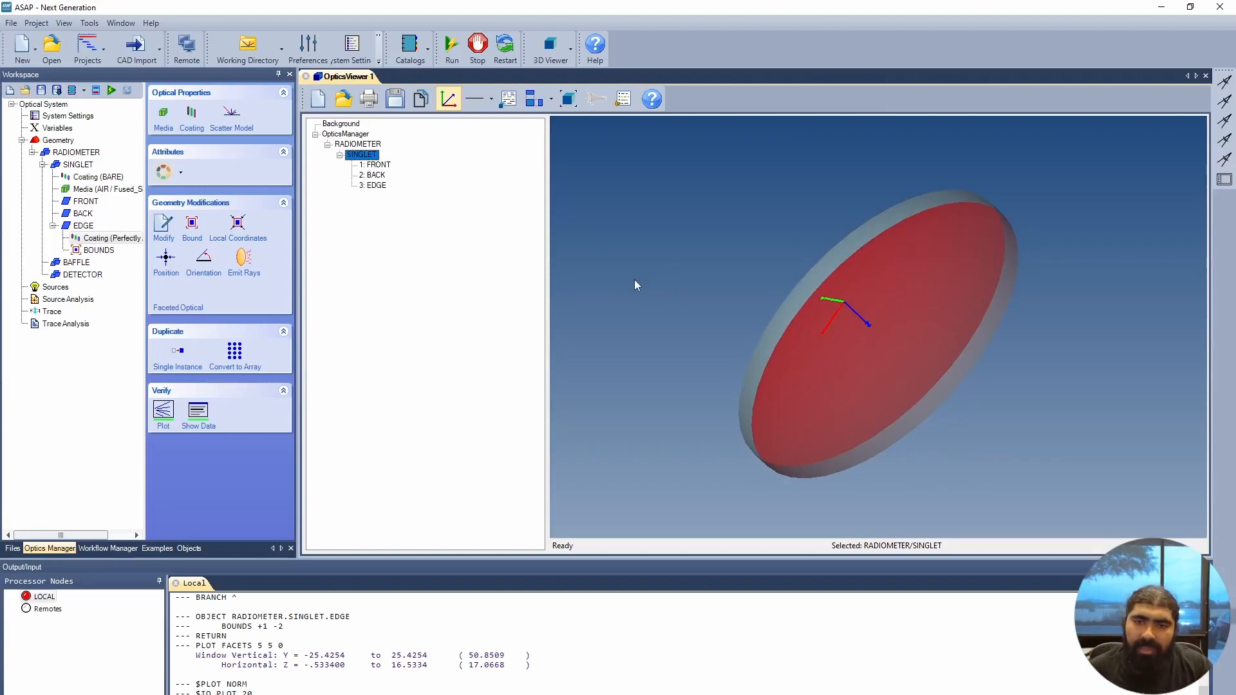
left_click_drag(743, 221, 804, 246)
scroll(927, 265, "up", 2)
scroll(927, 266, "down", 1)
scroll(926, 266, "up", 5)
scroll(927, 266, "down", 5)
scroll(926, 266, "up", 5)
scroll(926, 266, "down", 4)
left_click_drag(1051, 306, 882, 320)
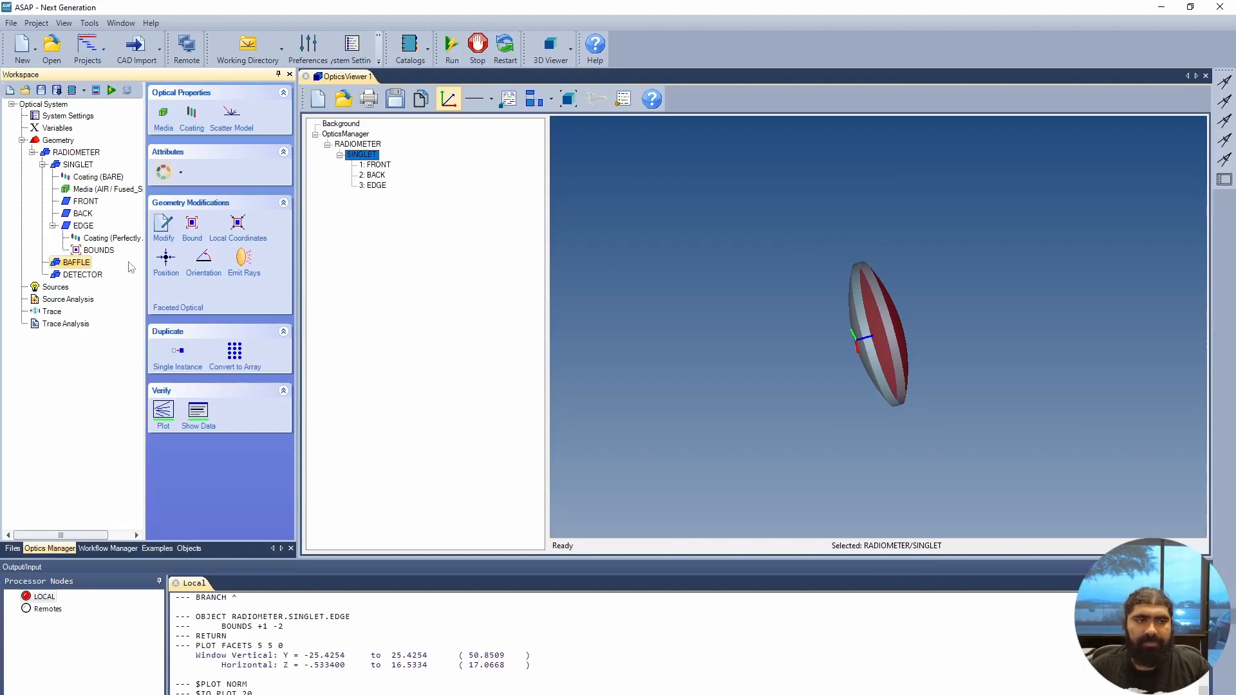
Insert an arc named ARC_BAF under the BAFFLE branch with Z as its axis.
right_click(78, 264)
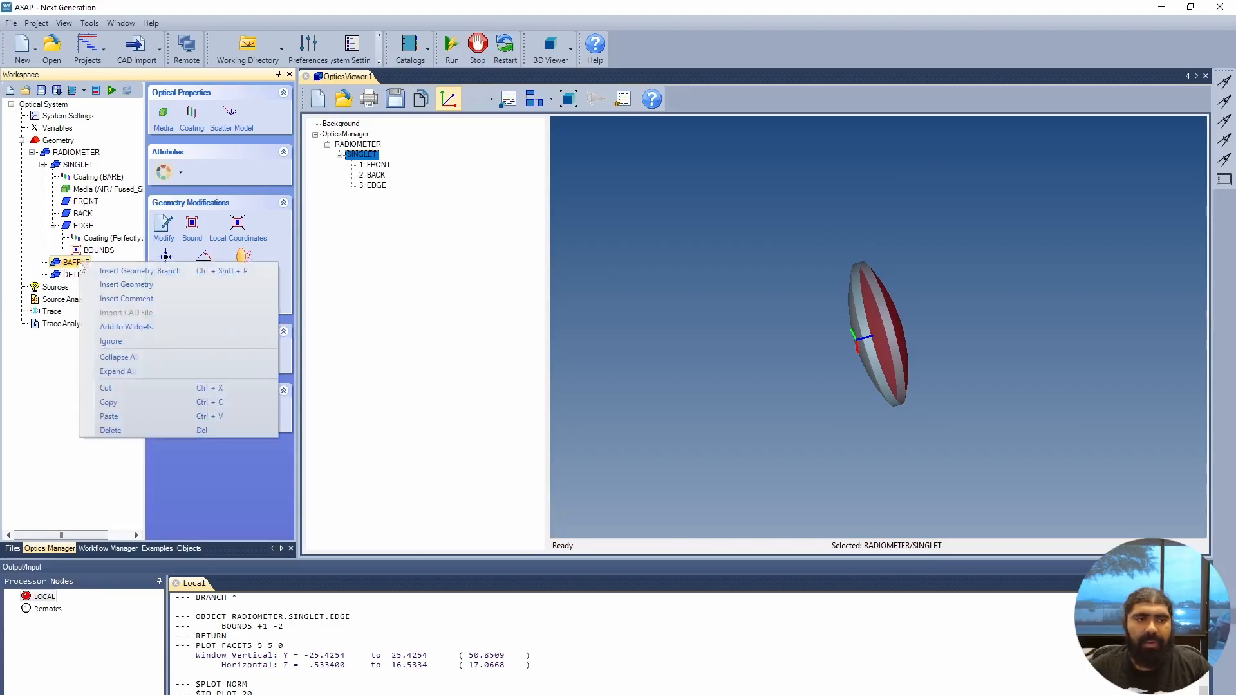
left_click(115, 288)
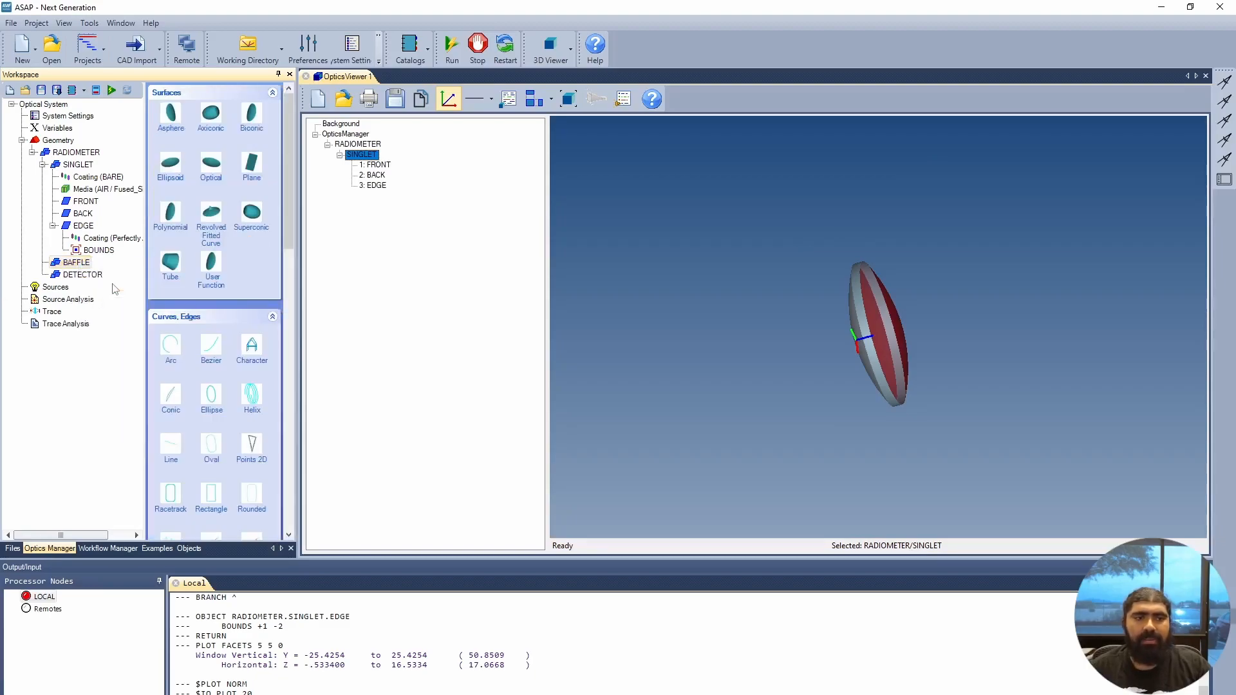
left_click(171, 346)
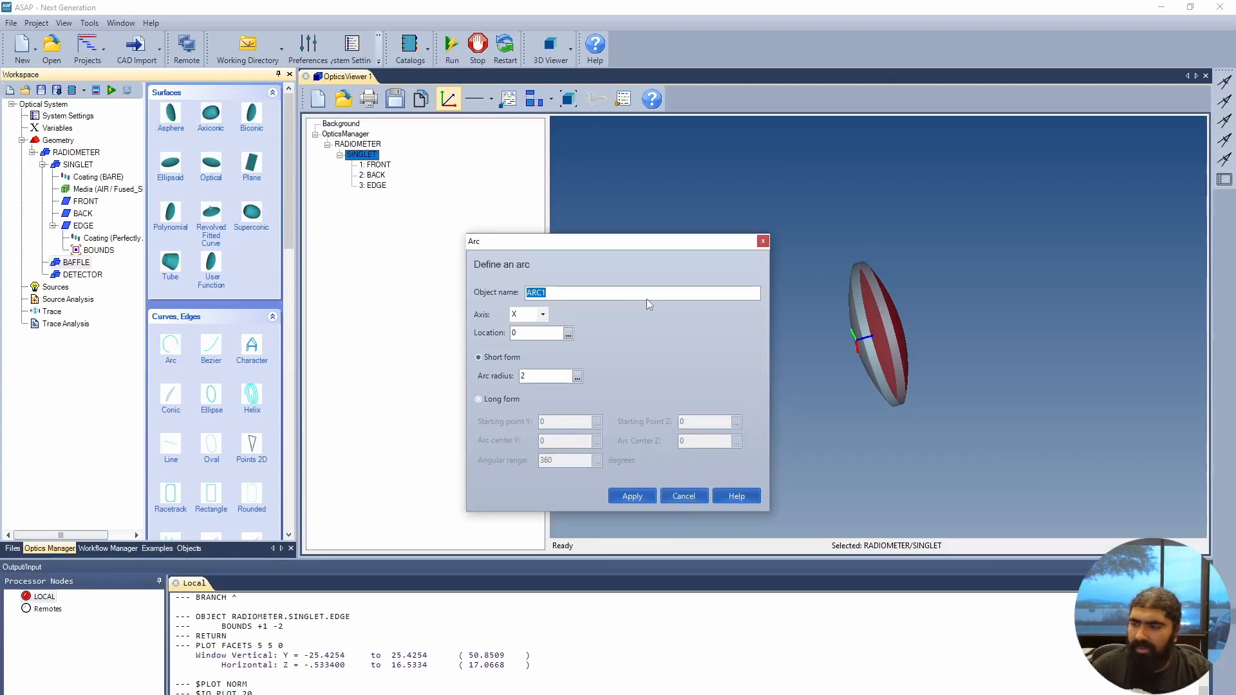
type("ARC_BAF")
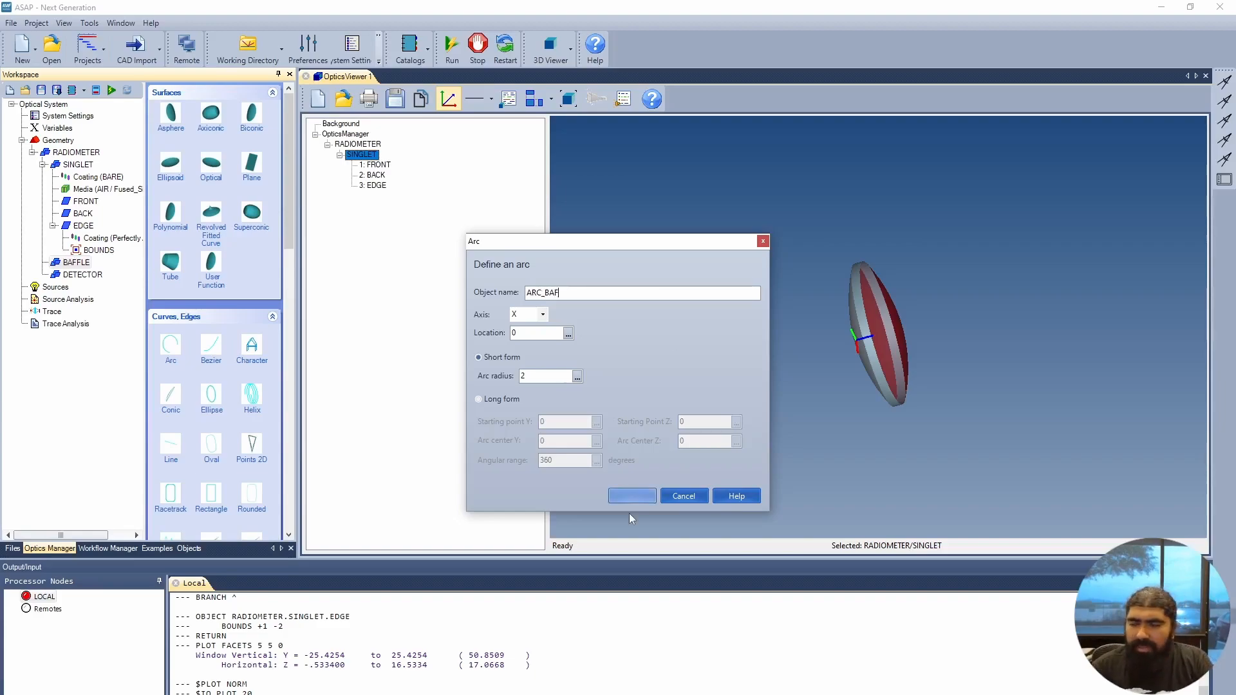
left_click(544, 315)
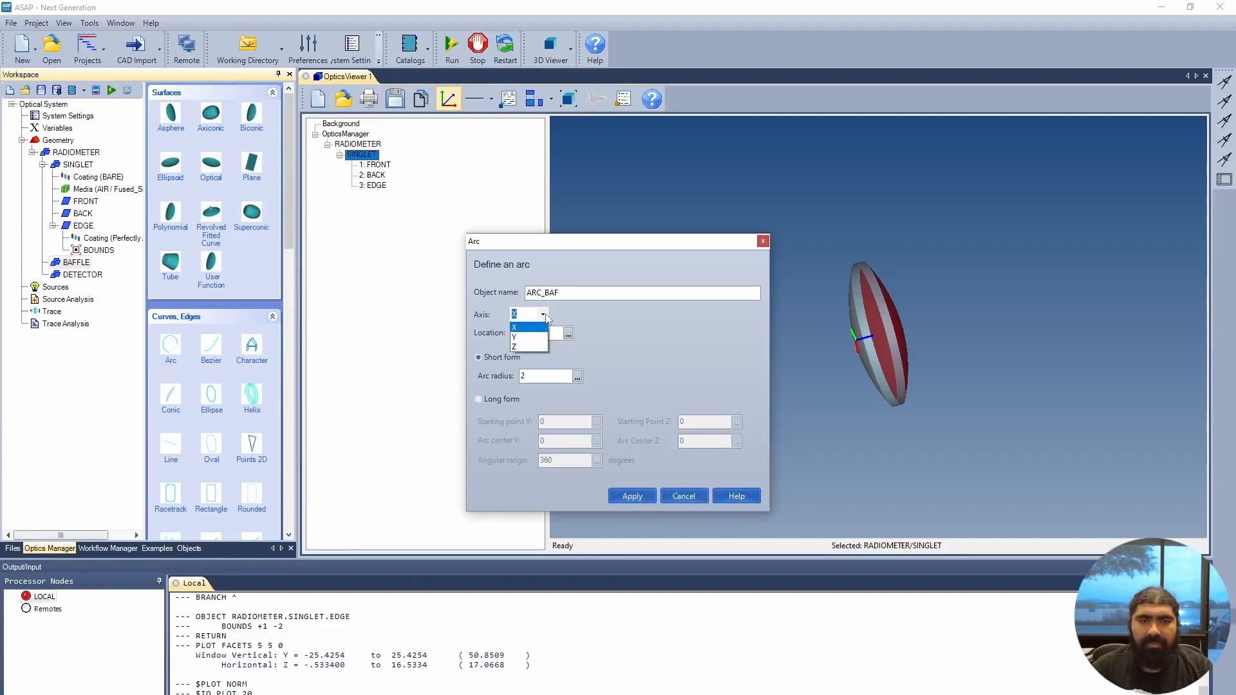
left_click(534, 348)
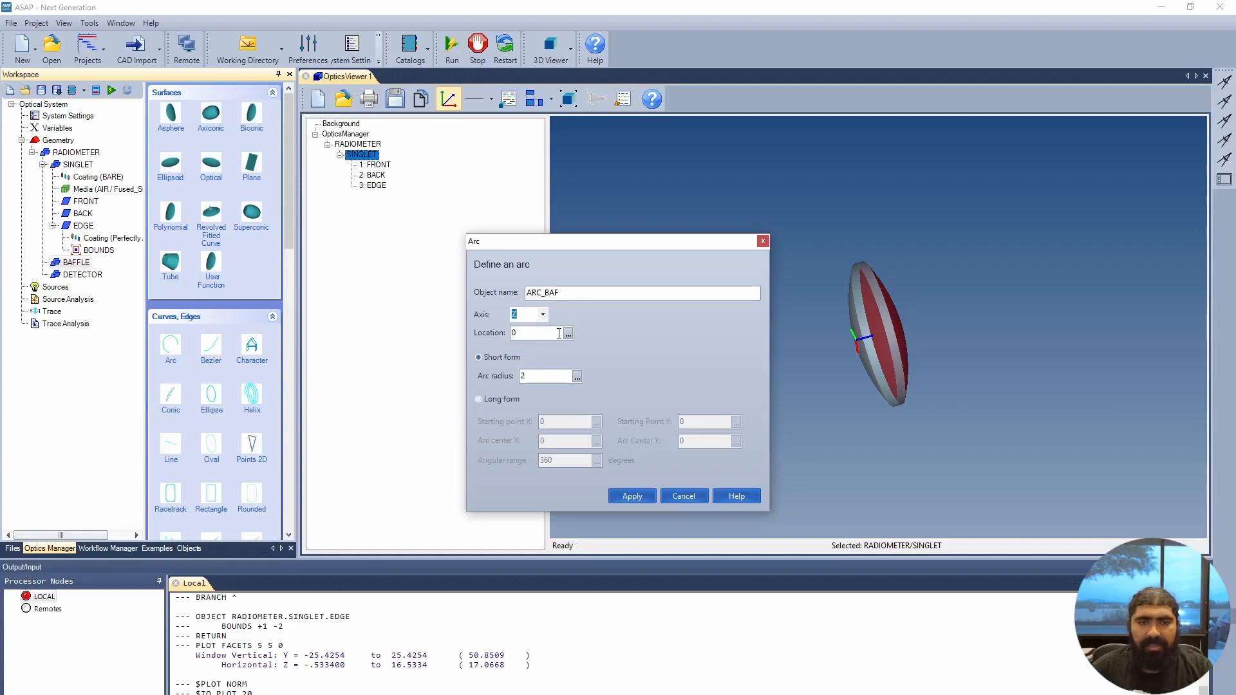
Set the arc's location to (LENS_LOC) and its short-form radius to (BAFFLE_DIAM), and create it.
left_click(568, 334)
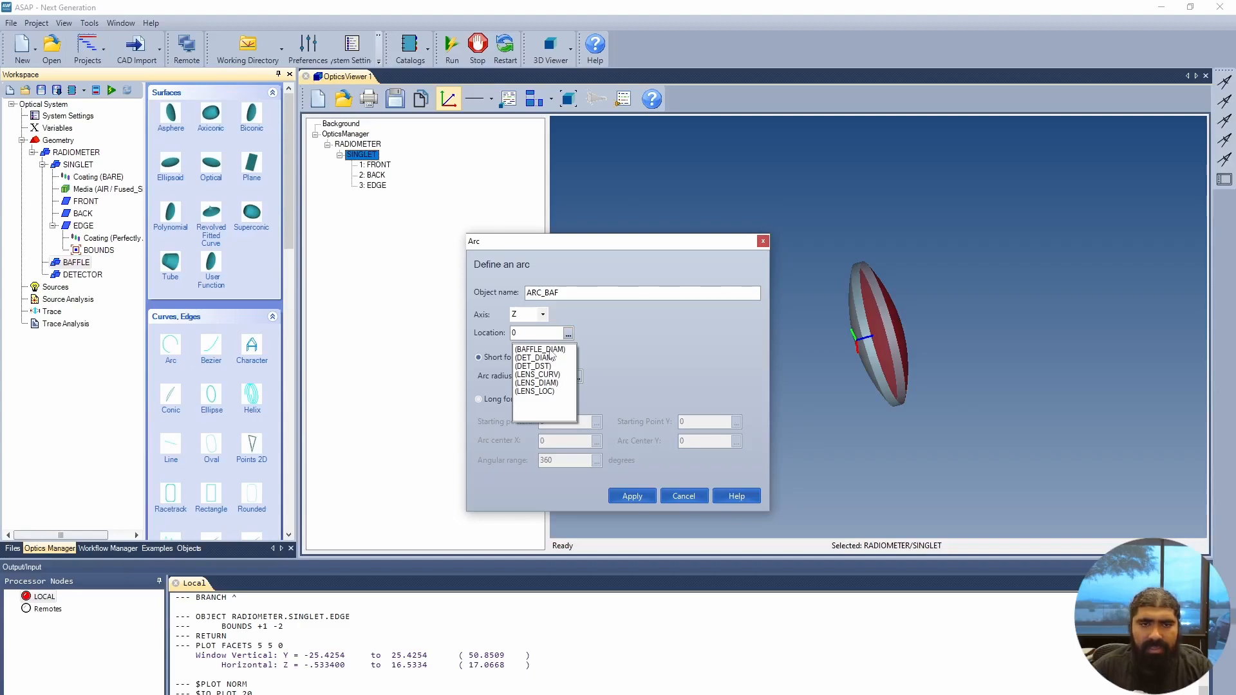
left_click(547, 391)
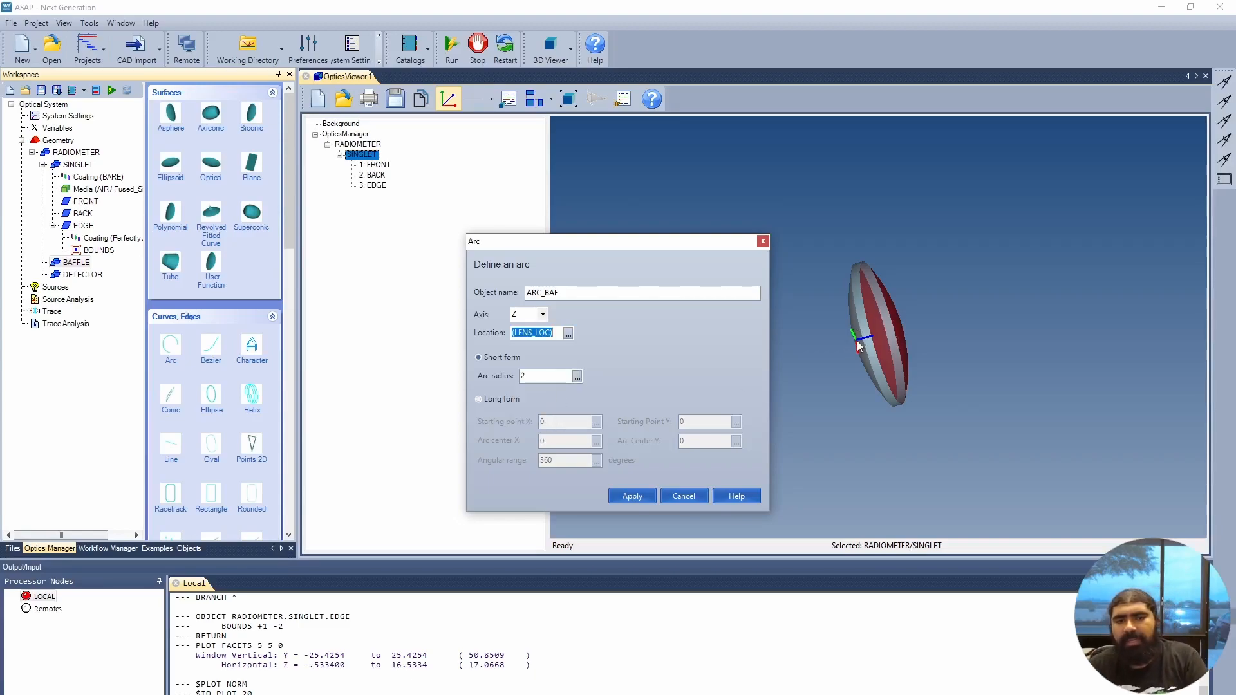
left_click(576, 379)
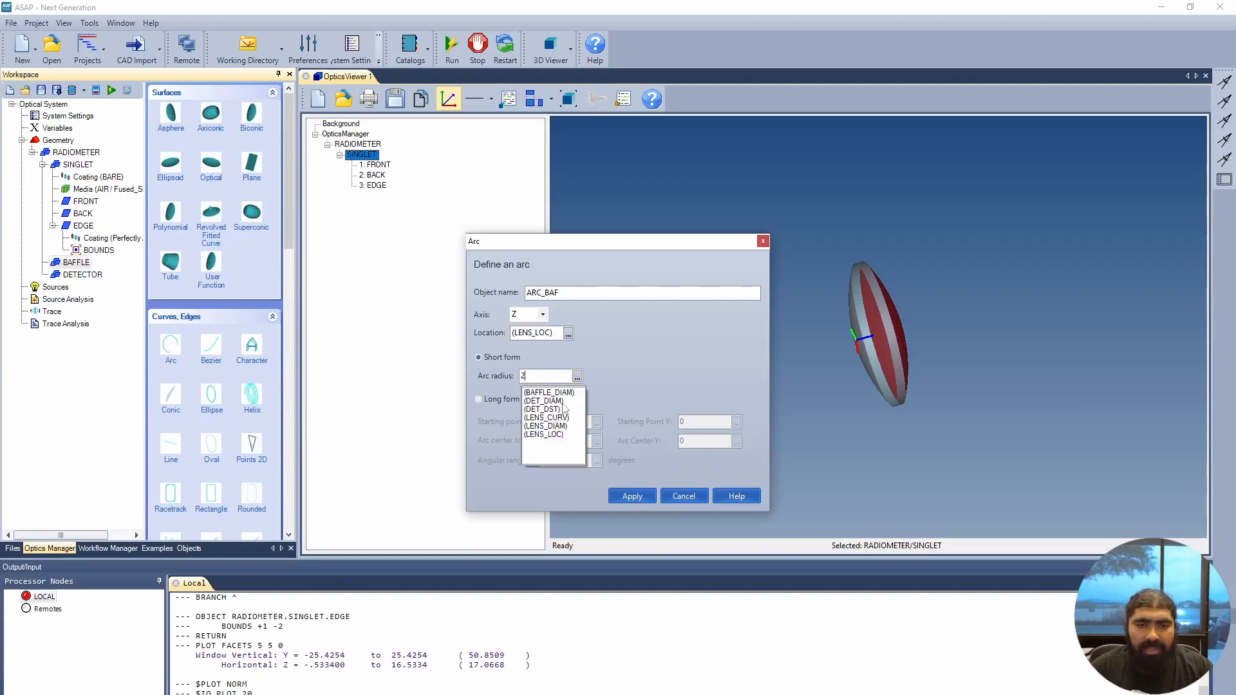
left_click(566, 392)
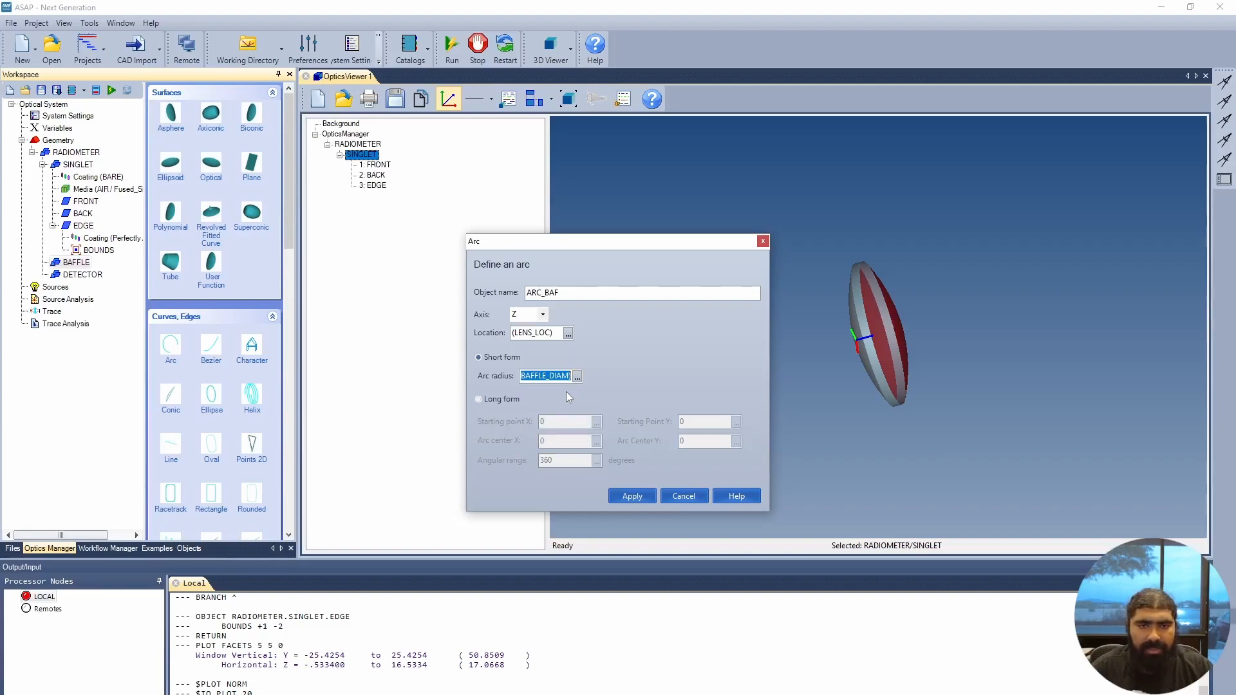
left_click(642, 497)
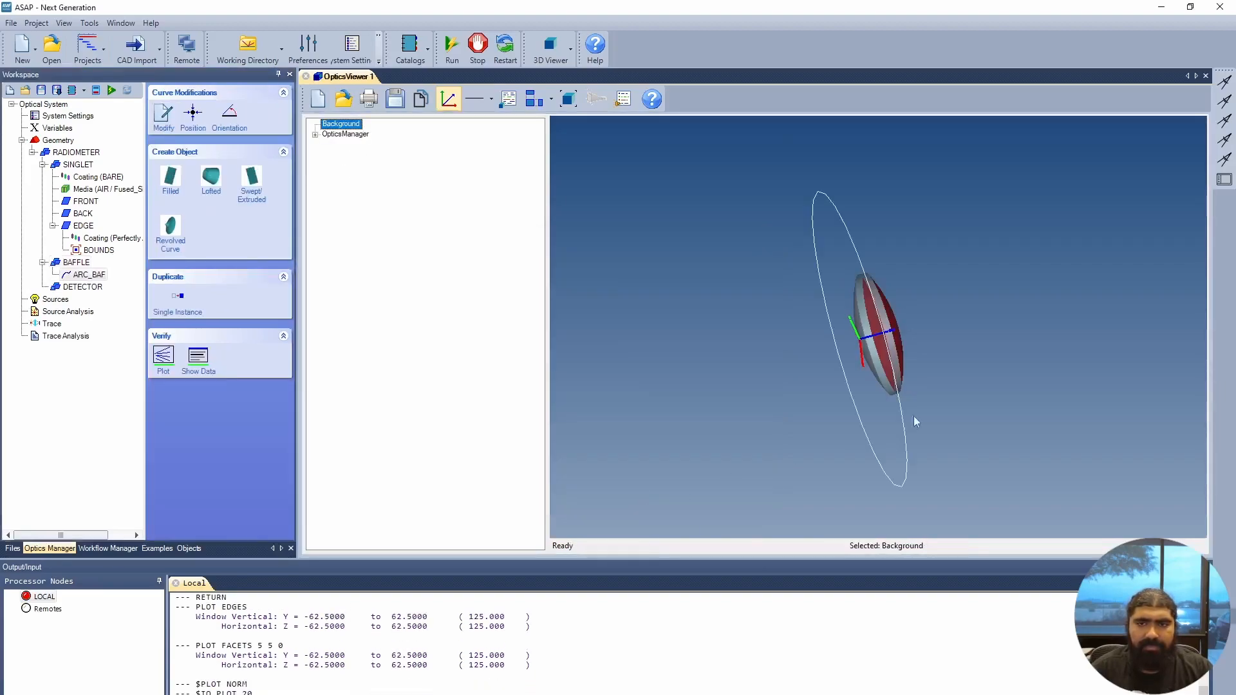
Modify ARC_BAF so that its arc radius is (BAFFLE_DIAM)/2.
left_click_drag(995, 420, 908, 446)
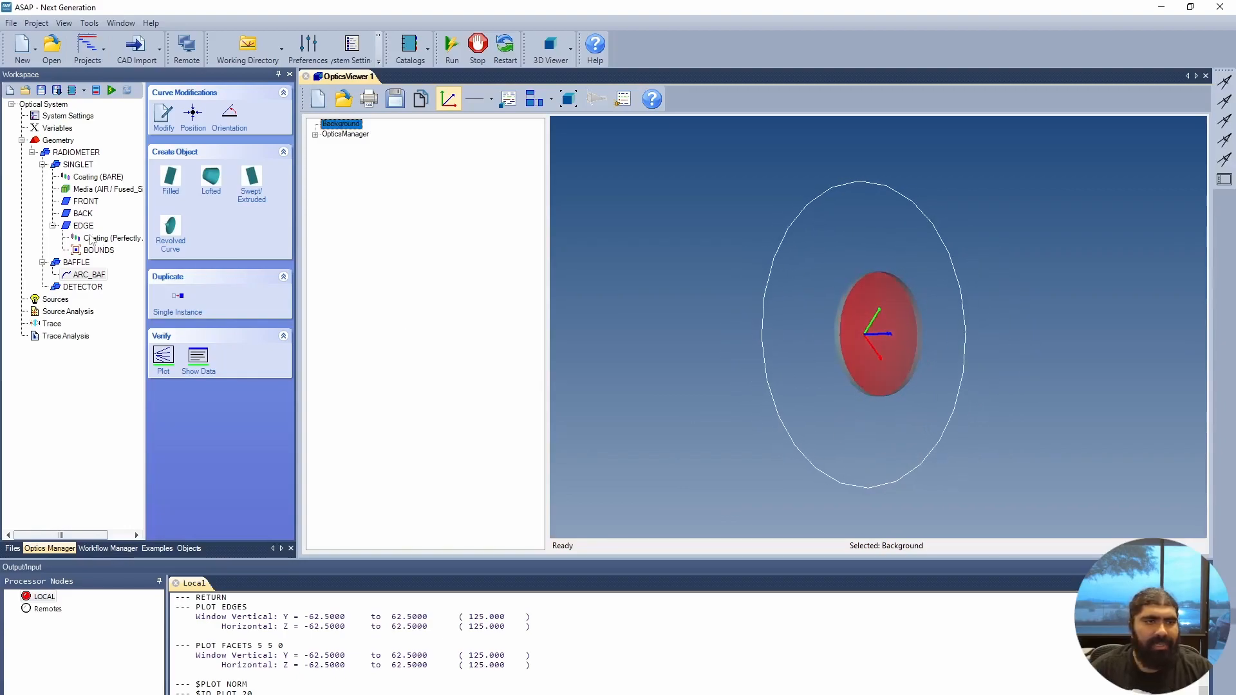
right_click(90, 274)
left_click(136, 340)
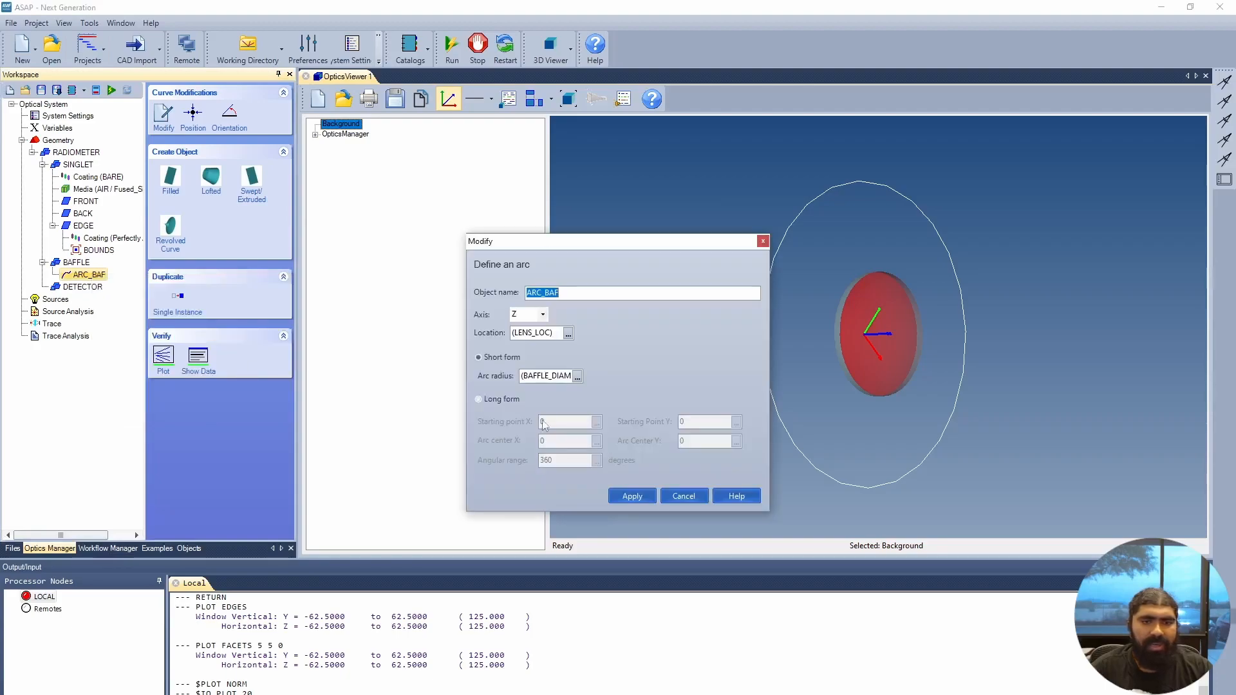
left_click_drag(549, 376, 774, 399)
key("End")
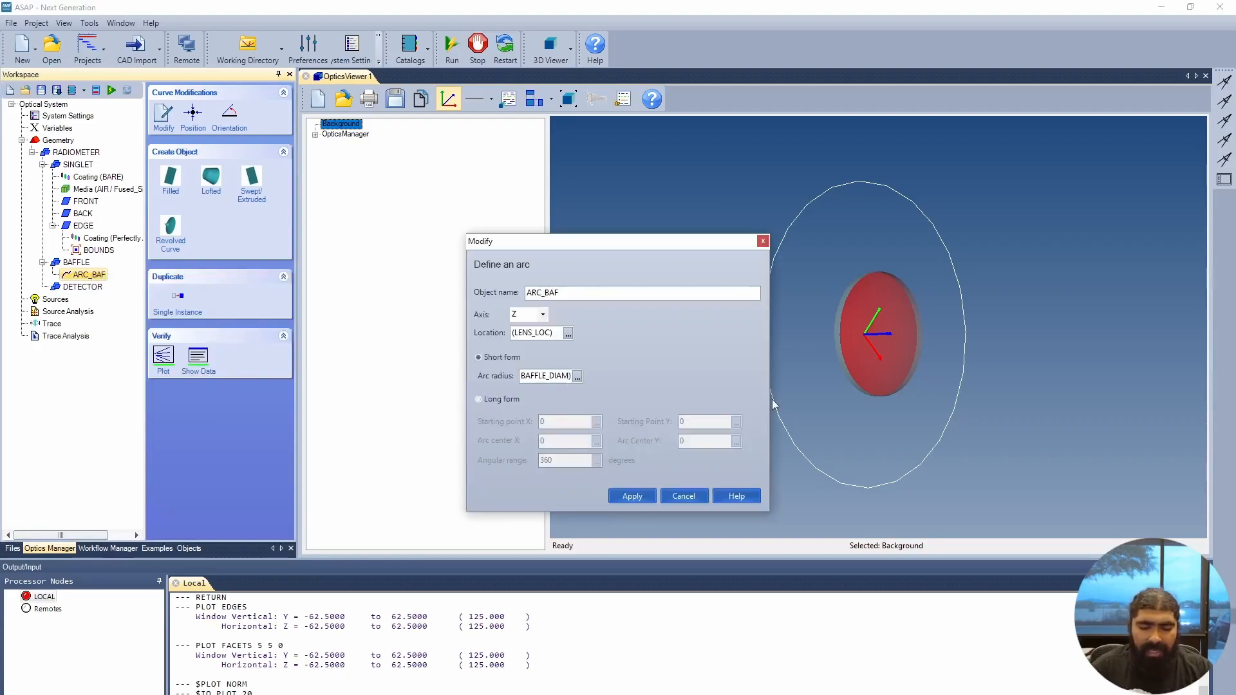
type("/2")
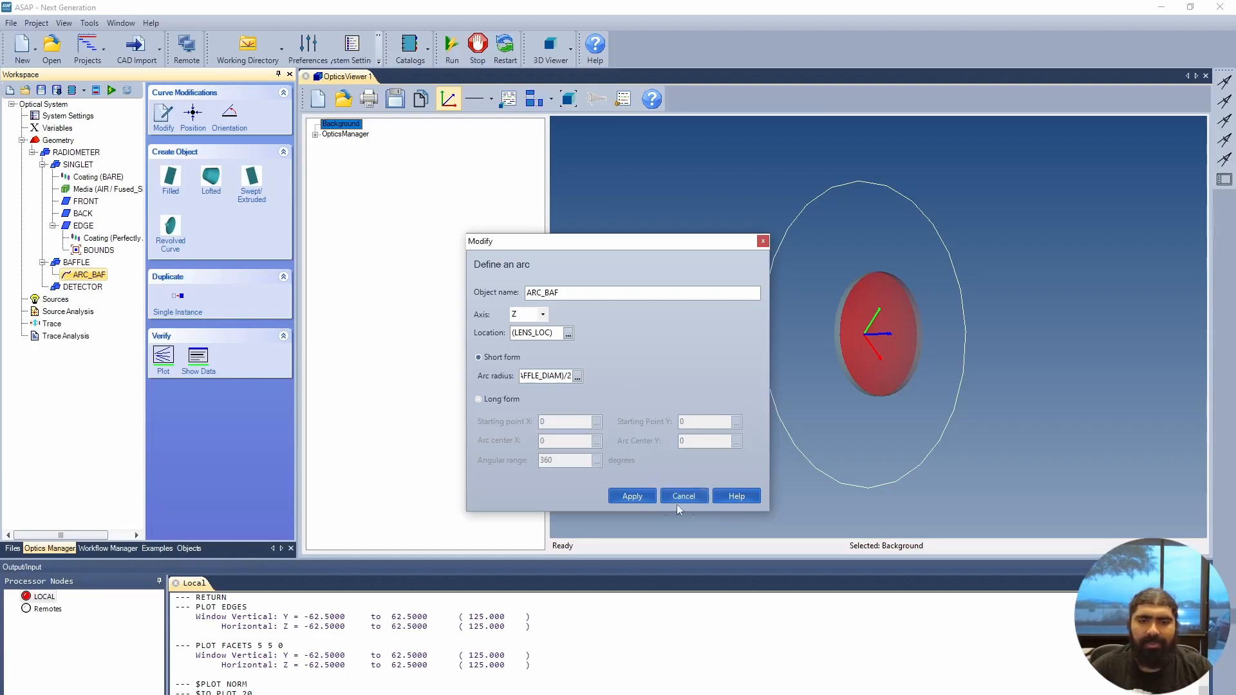
left_click(632, 497)
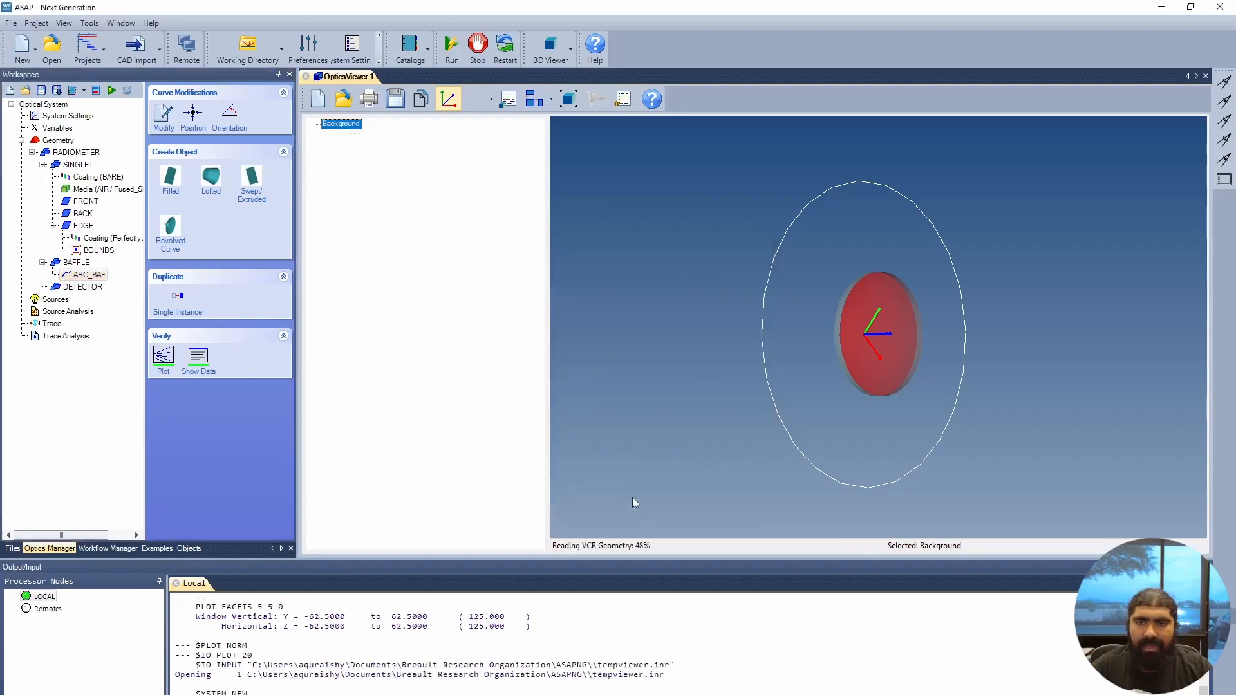
left_click_drag(920, 334, 851, 352)
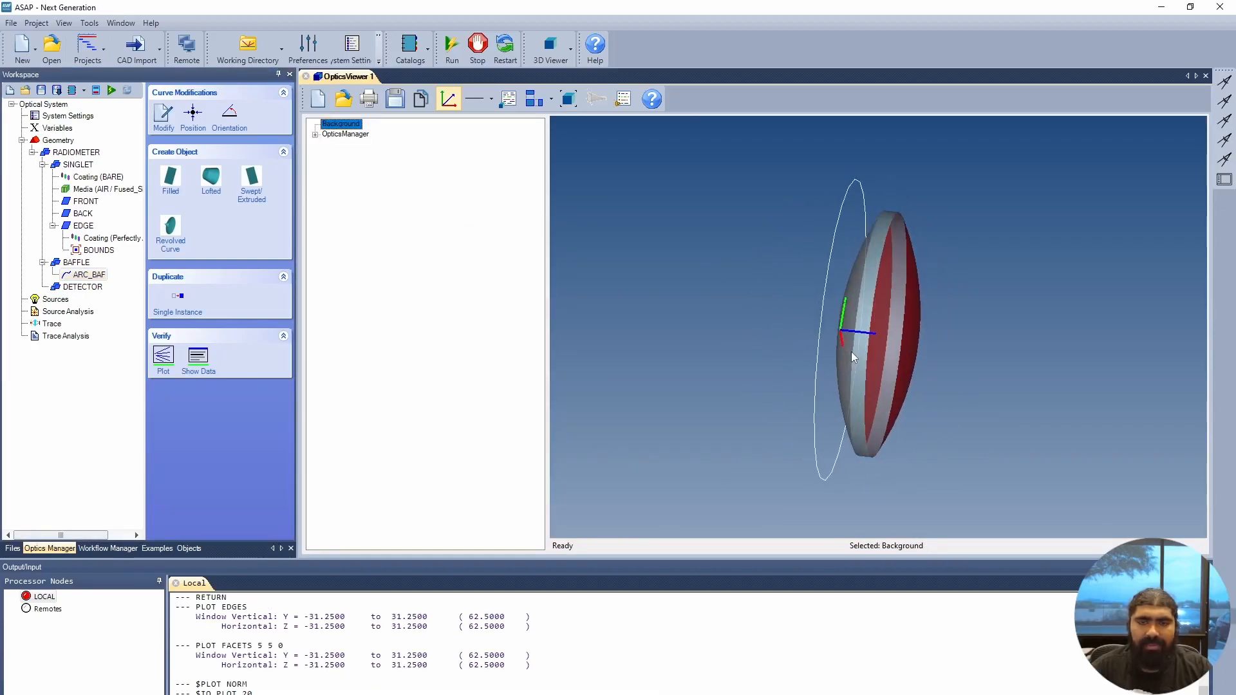
Create a swept surface from ARC_BAF using Sweep in direction 0.0, 0.0, 1.0 with a sweep distance of (DET_DST).
left_click(69, 263)
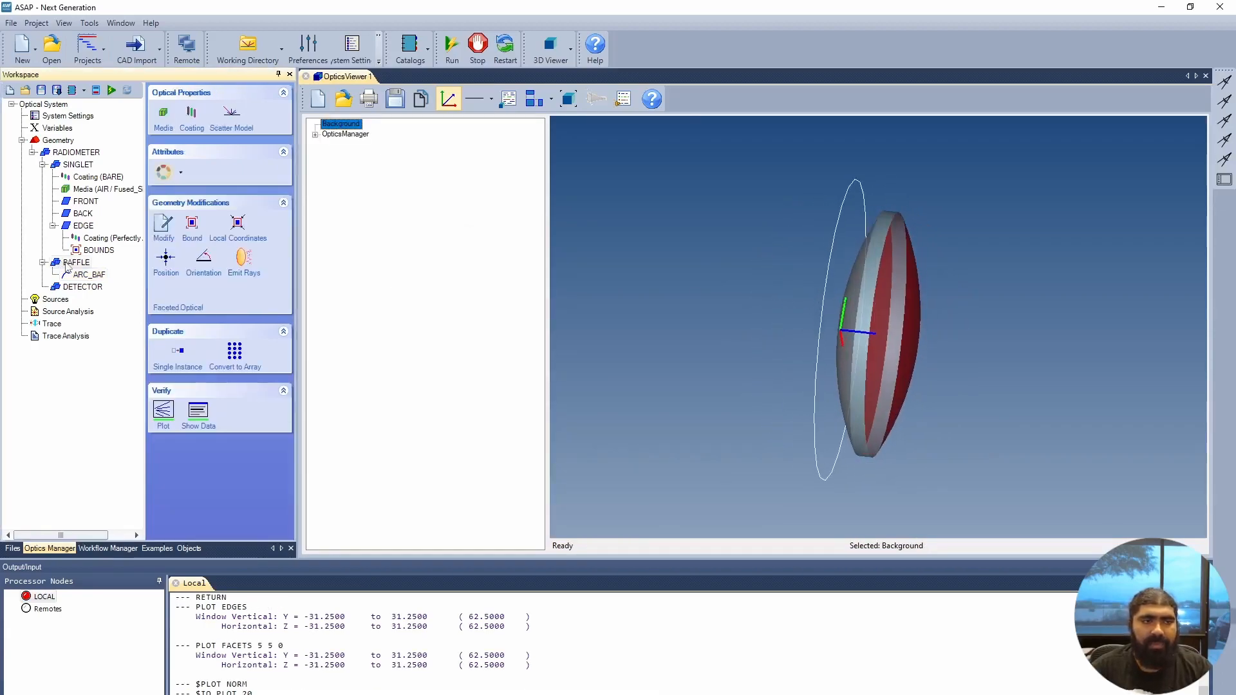
left_click(95, 276)
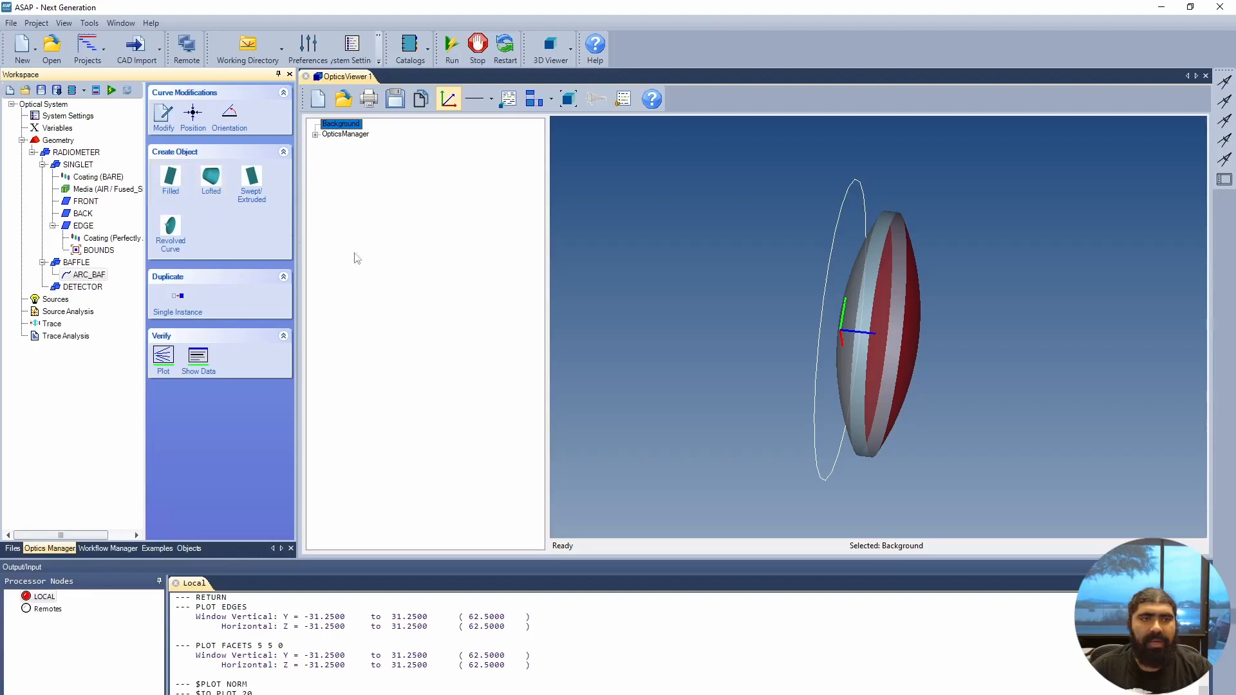
left_click(251, 183)
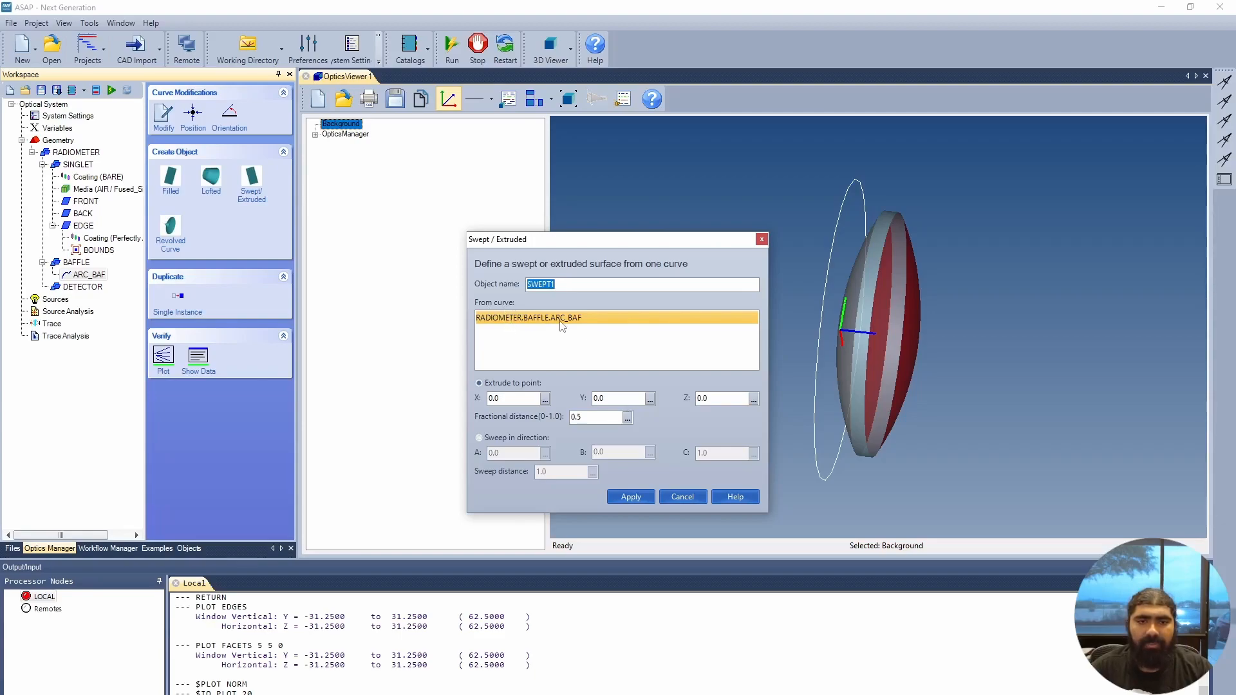
left_click(522, 440)
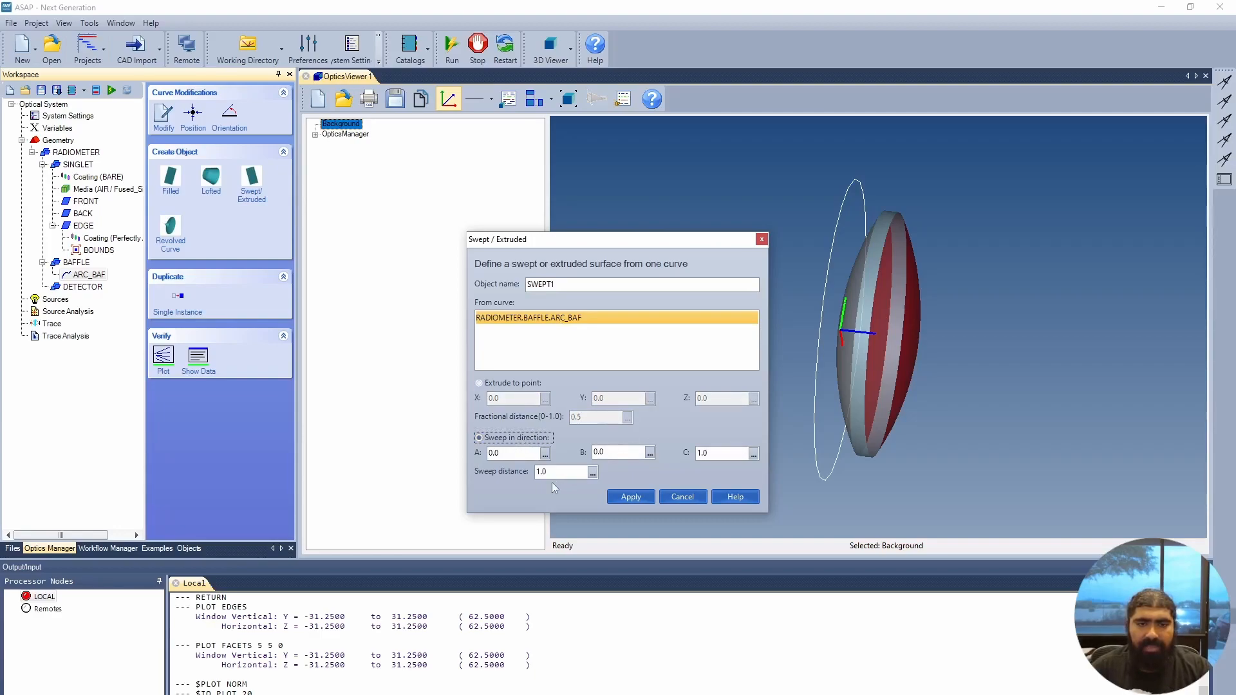
left_click(588, 474)
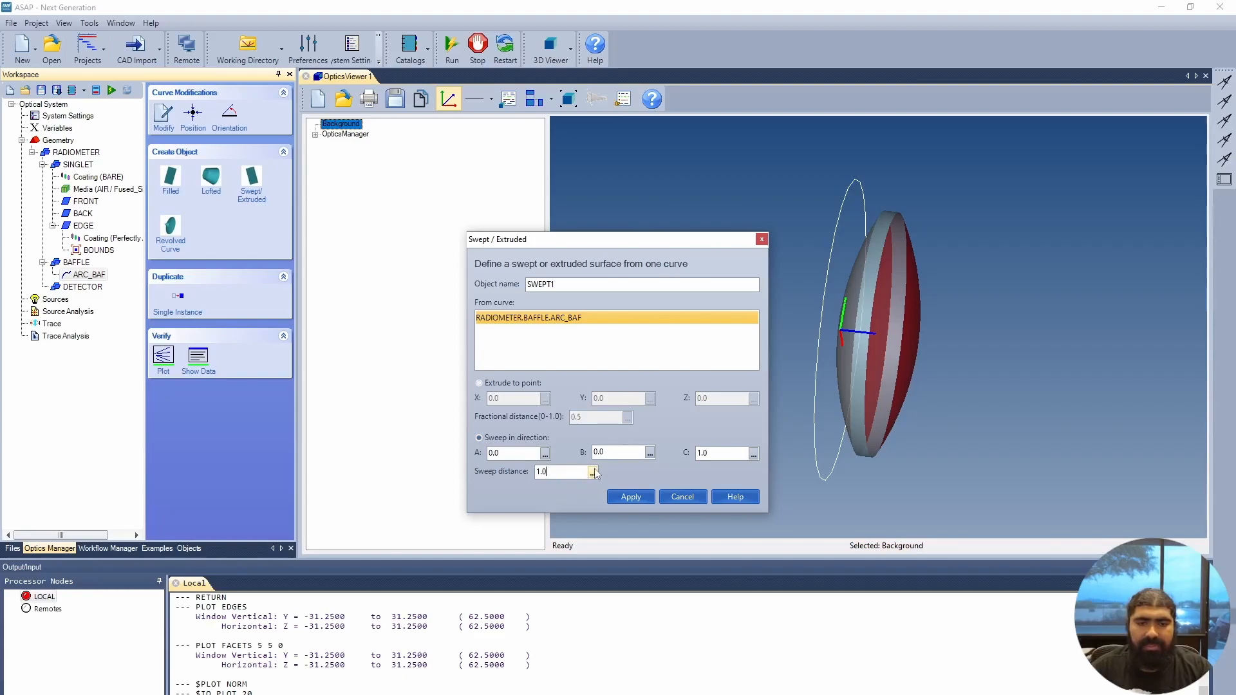
left_click(593, 474)
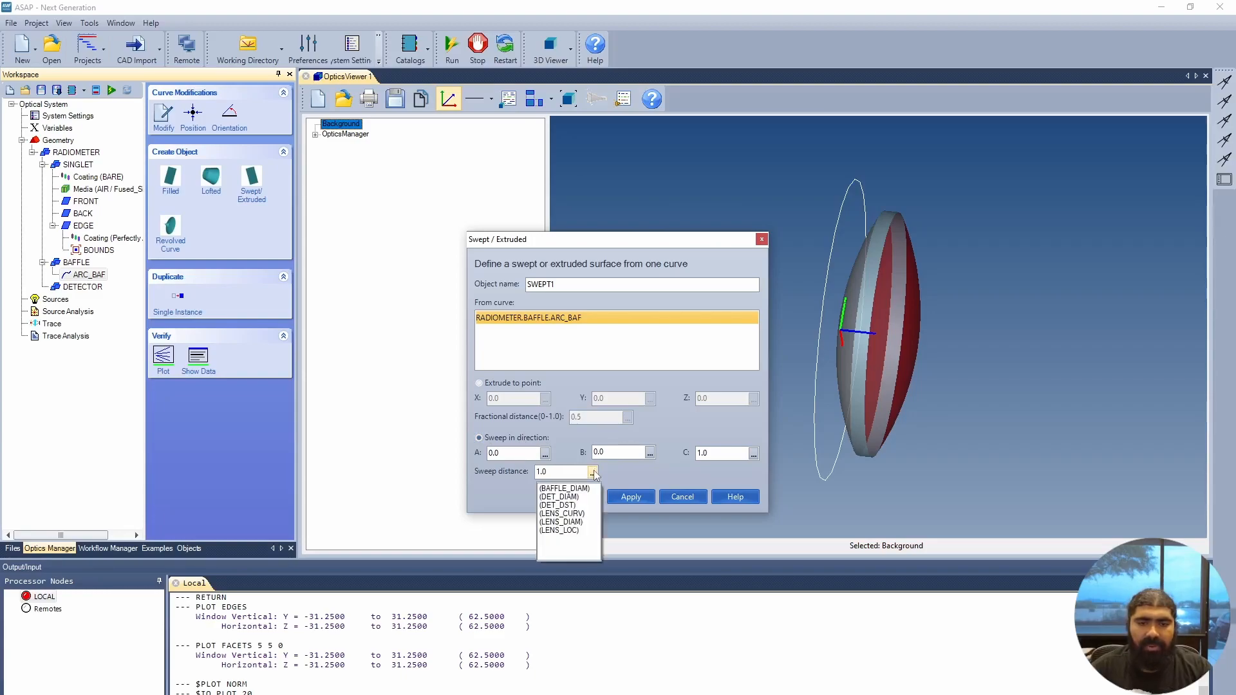
left_click(569, 505)
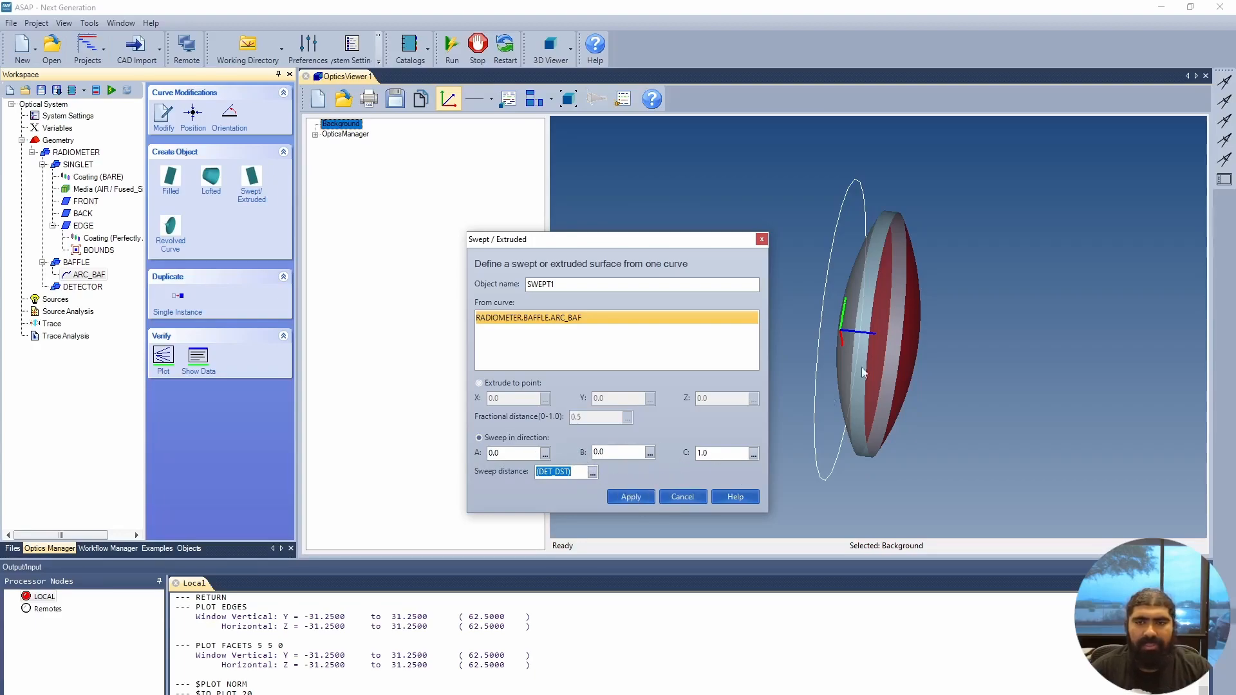
left_click(643, 507)
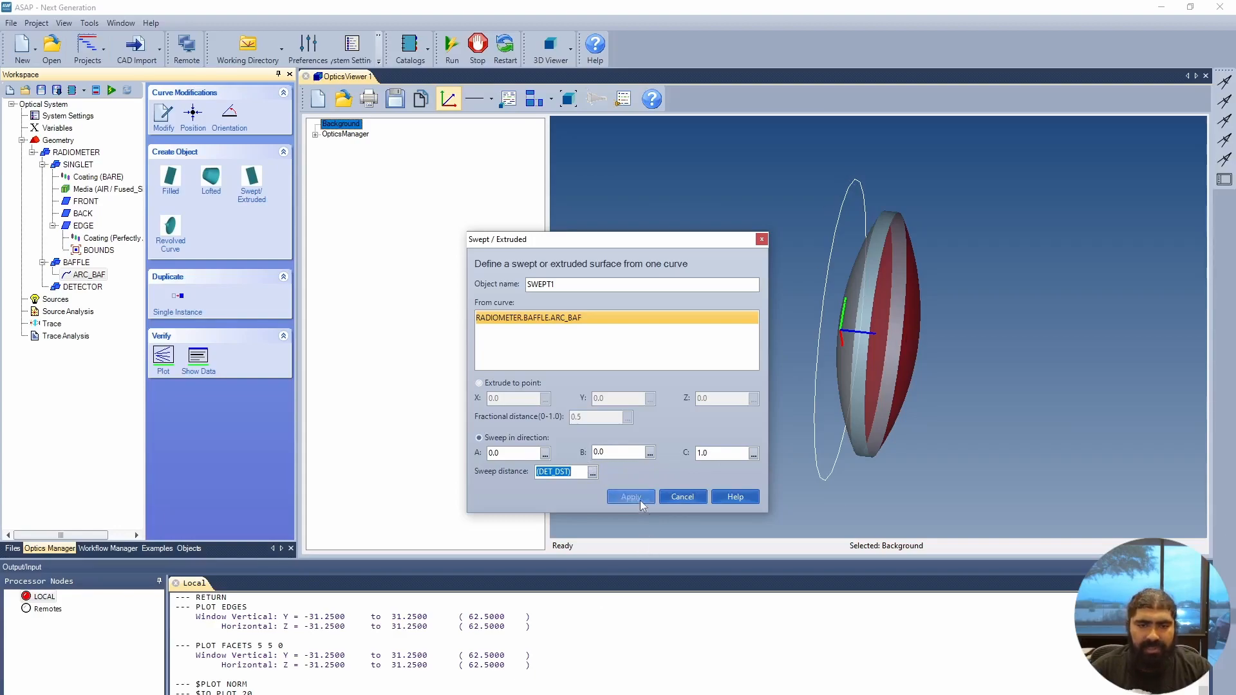
left_click(643, 500)
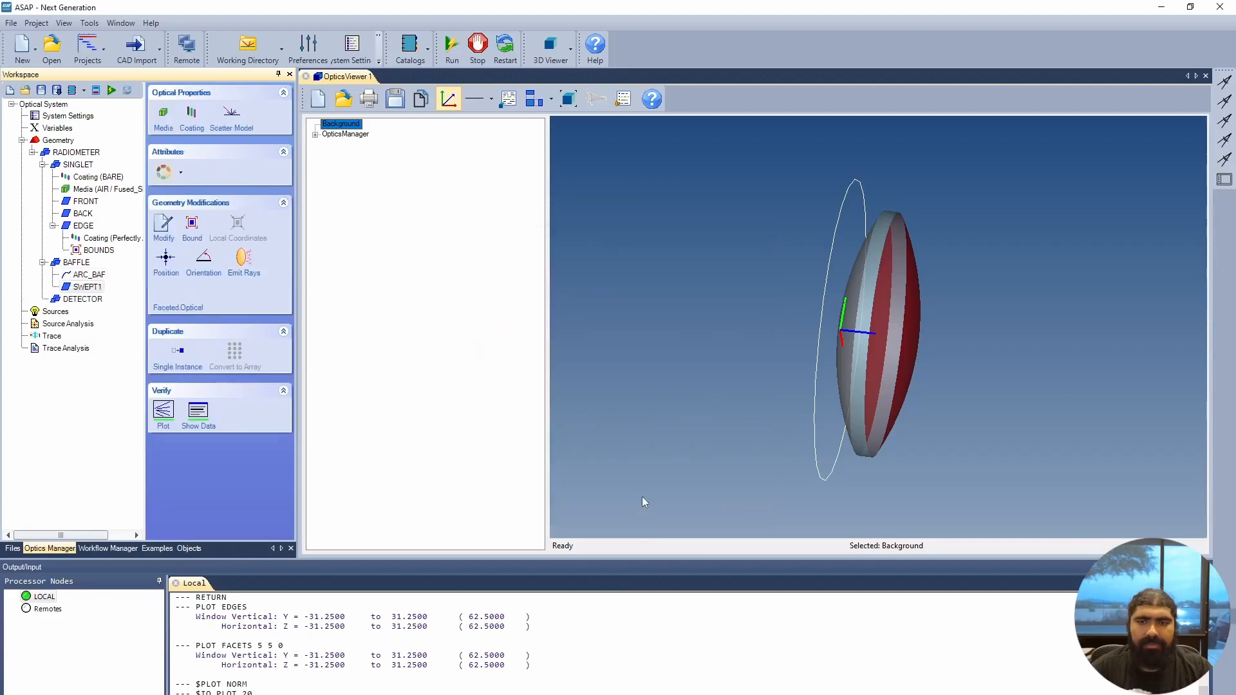
Make the BAFFLE transparent in the 3D viewer and check the lens inside it.
left_click_drag(716, 449, 796, 446)
left_click(936, 358)
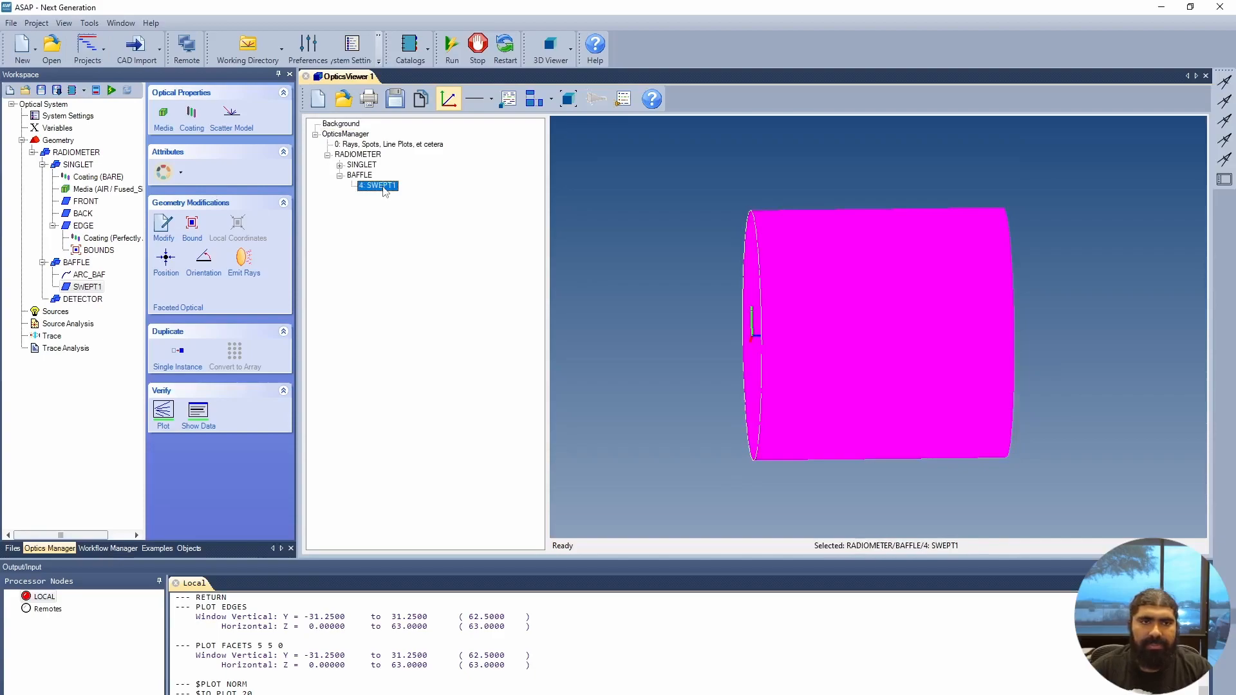
left_click(358, 176)
right_click(358, 179)
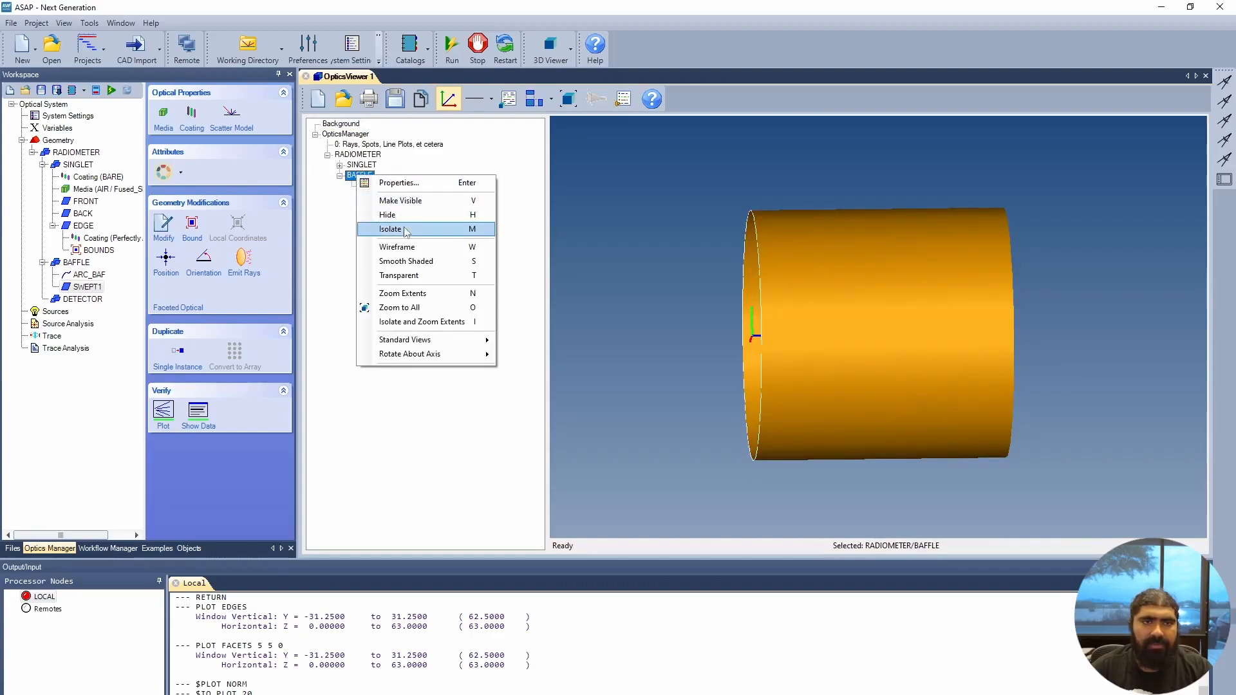
left_click(421, 275)
left_click_drag(777, 496, 763, 498)
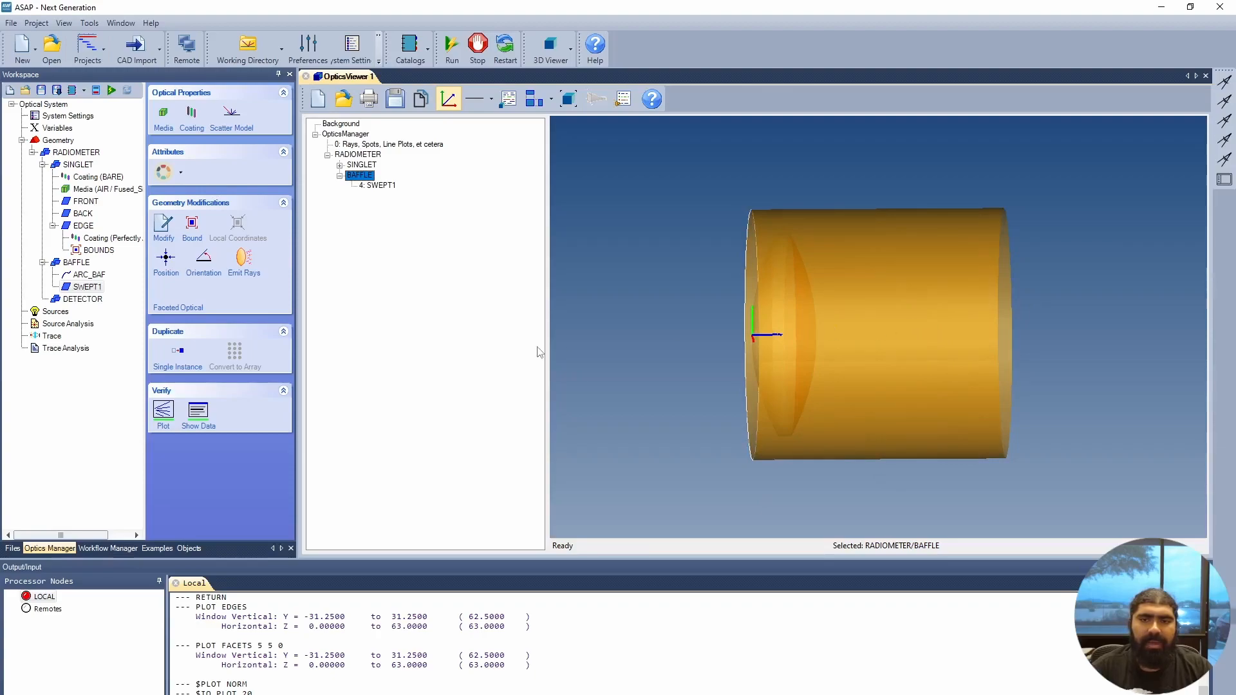
Start a plane surface in the DETECTOR branch, orthogonal to Z, with an ELLIPSE aperture.
left_click(82, 300)
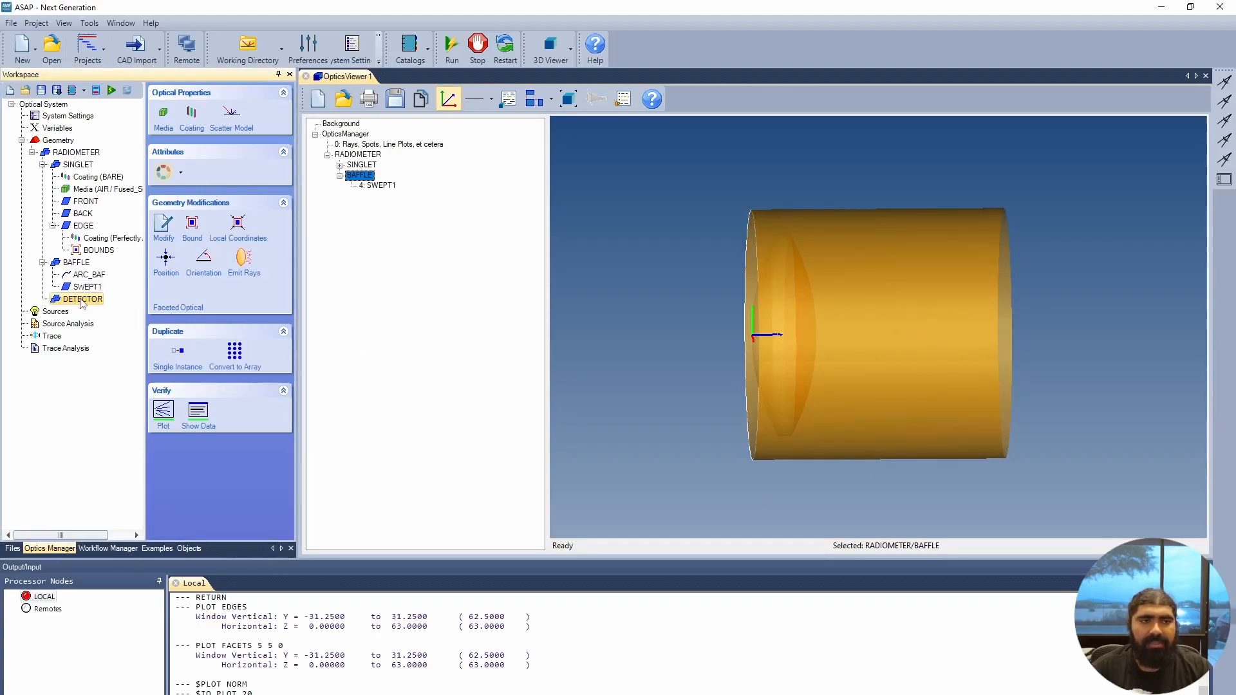
right_click(81, 301)
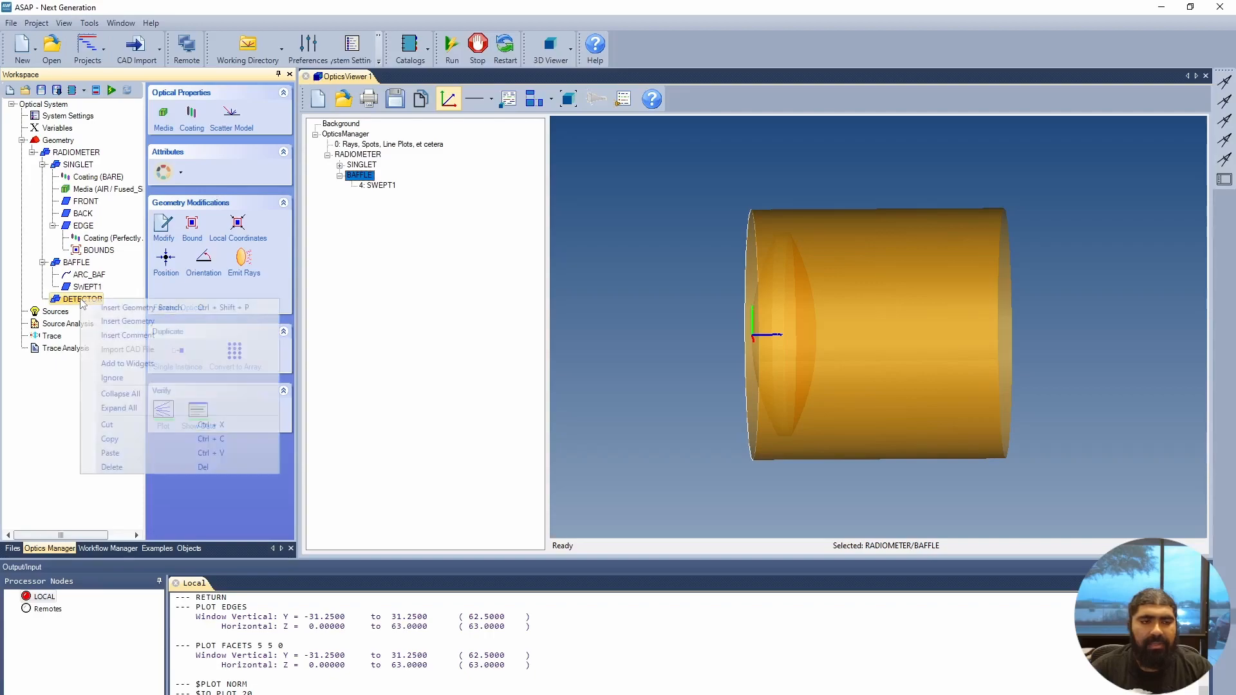
left_click(138, 329)
left_click(255, 168)
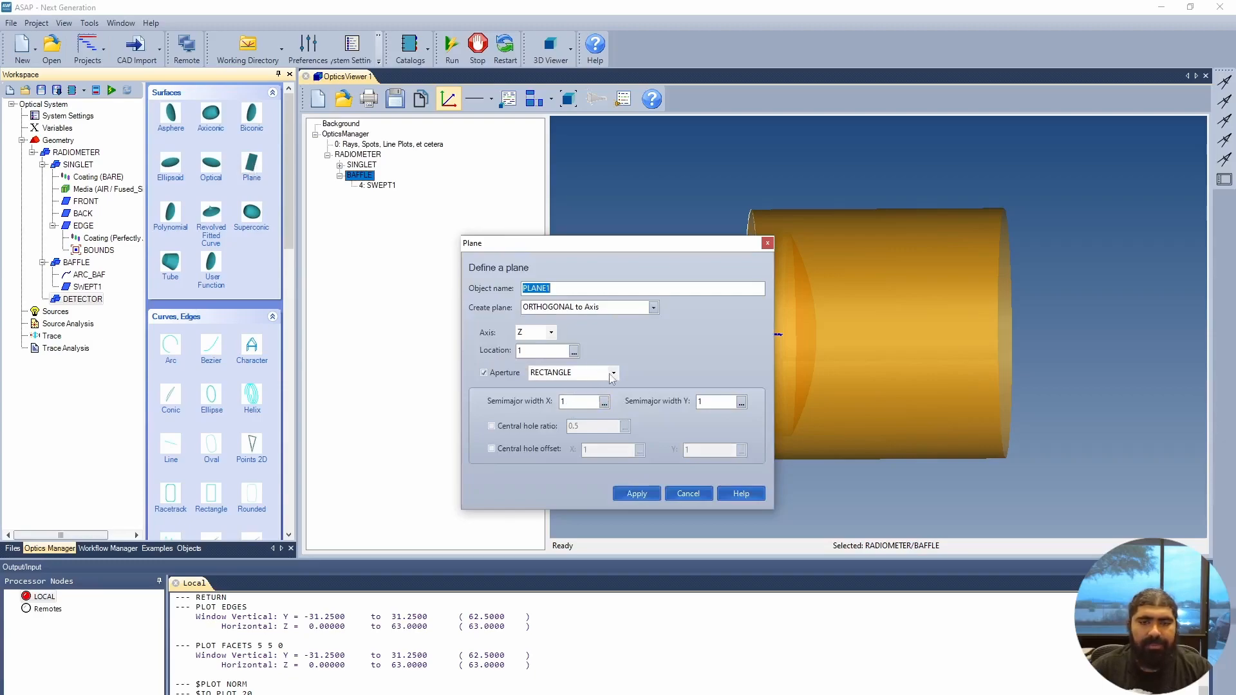
left_click(613, 375)
left_click(582, 386)
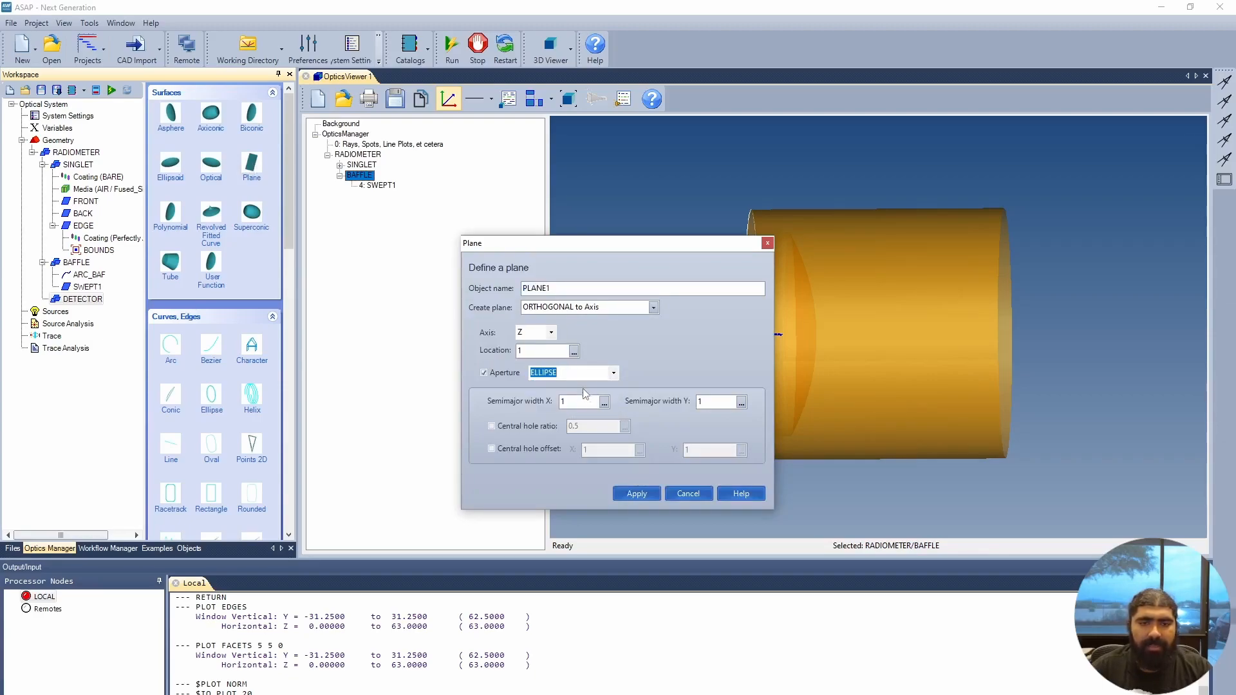
Set both the X and Y semimajor widths of the plane's aperture to (DET_DIAM)/2.
left_click(605, 403)
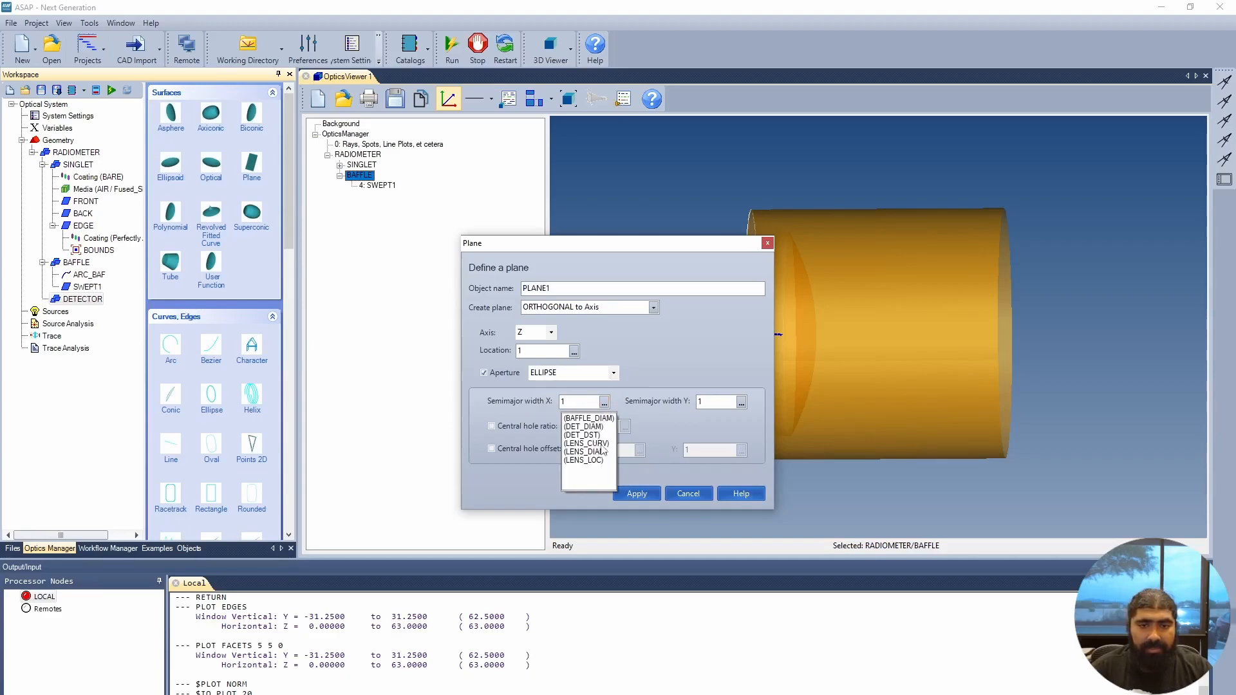
left_click(597, 428)
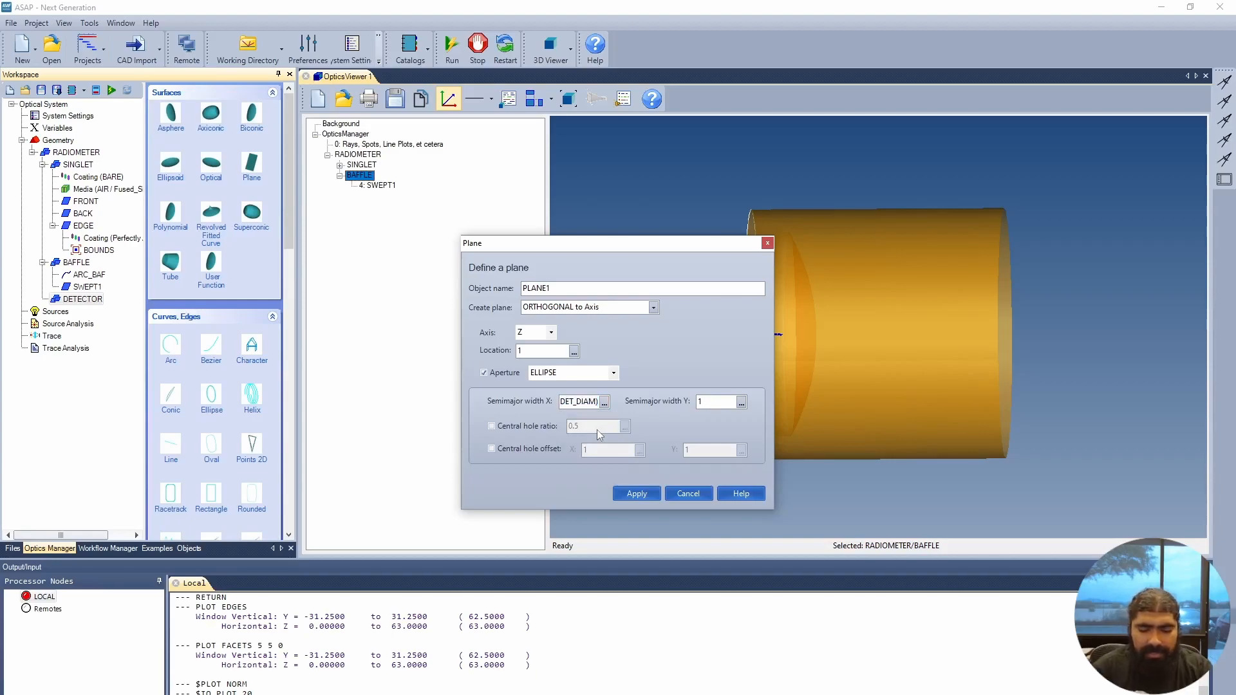
type("/2")
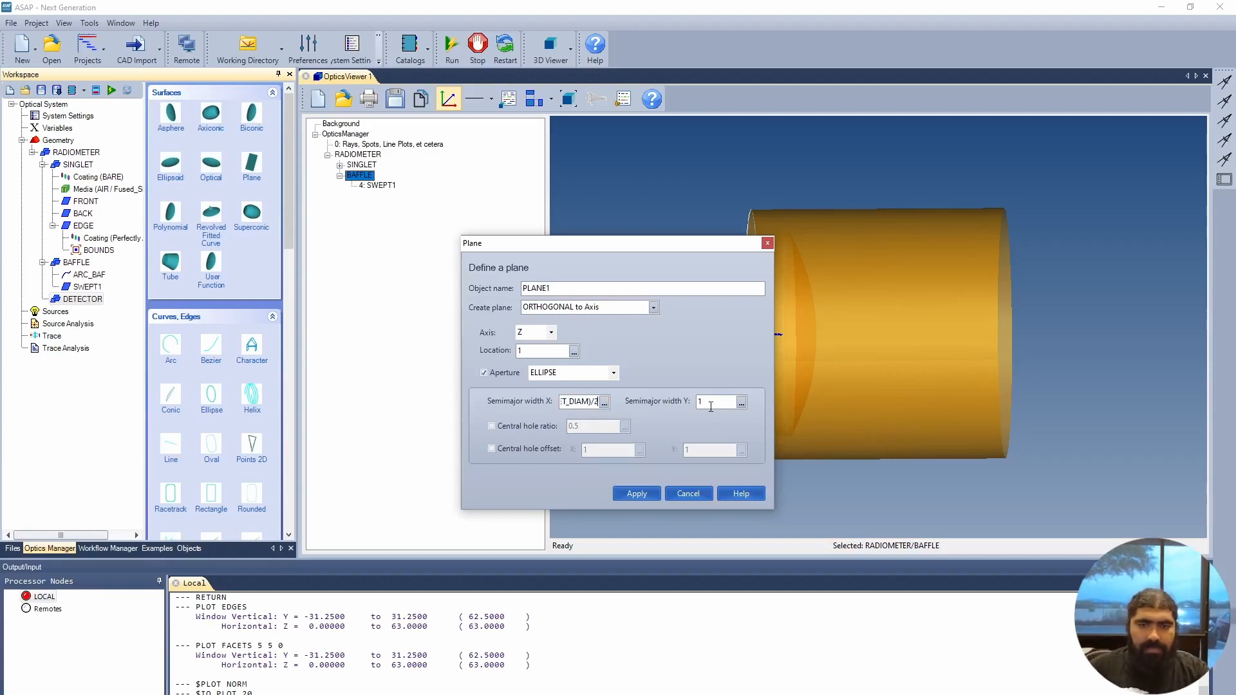
left_click(742, 402)
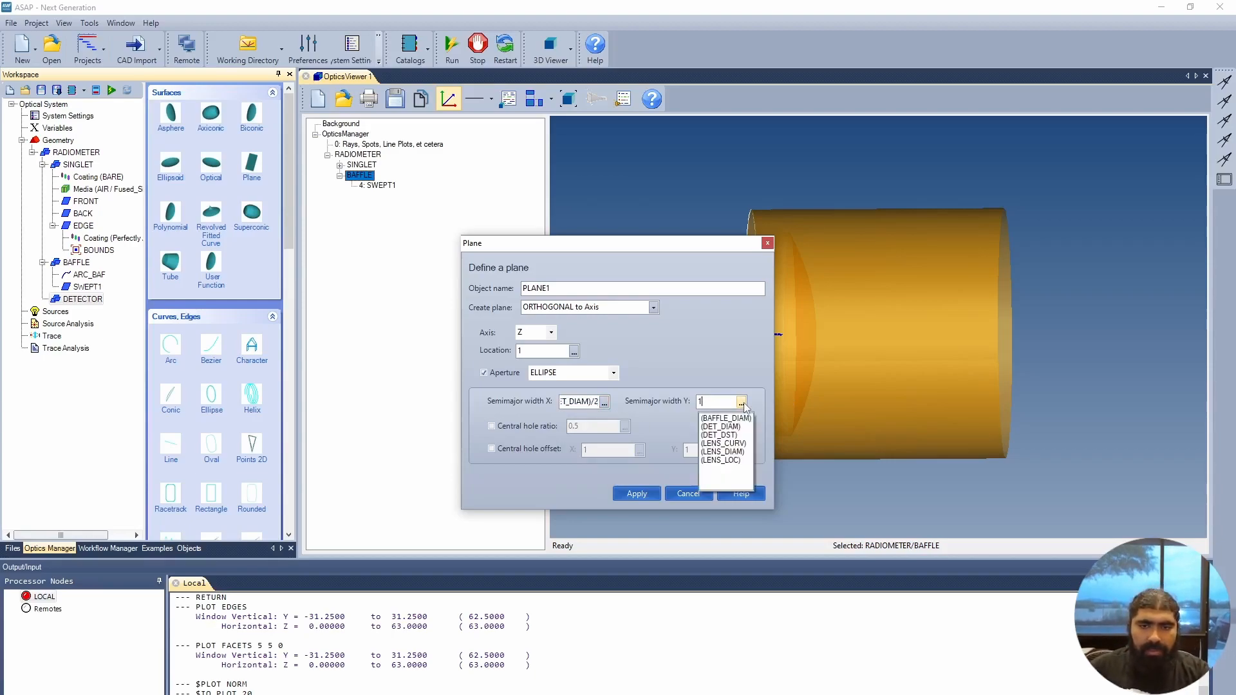
left_click(726, 435)
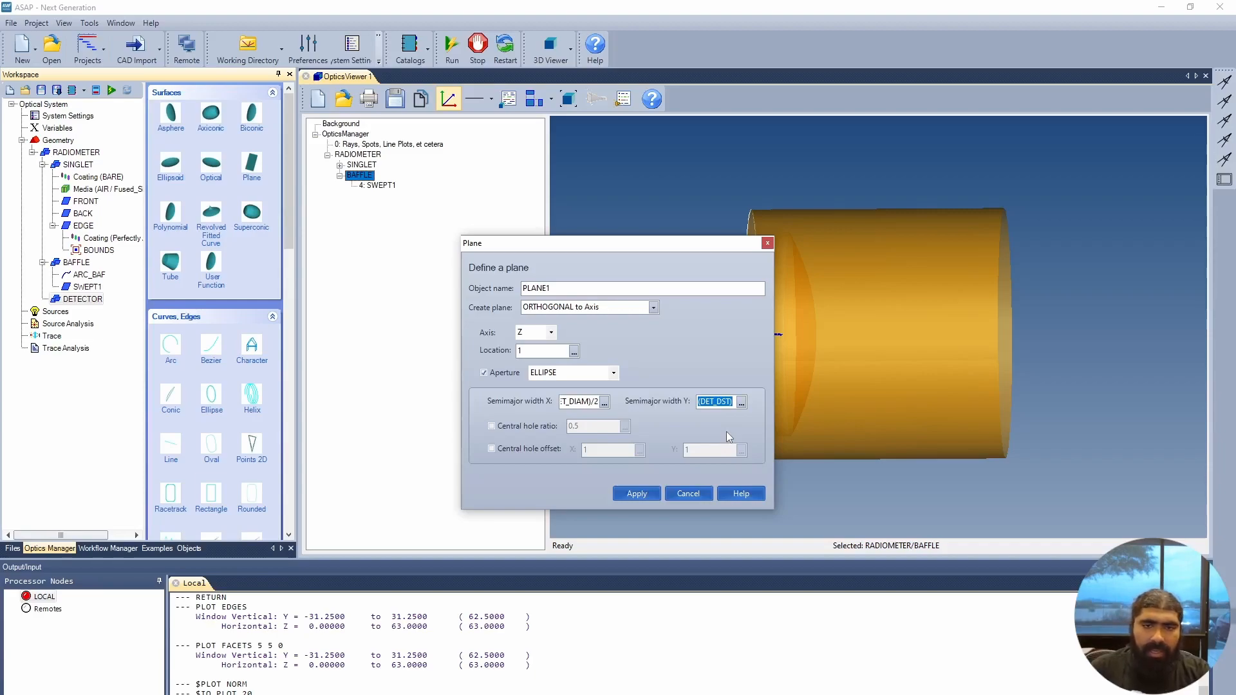
left_click(741, 402)
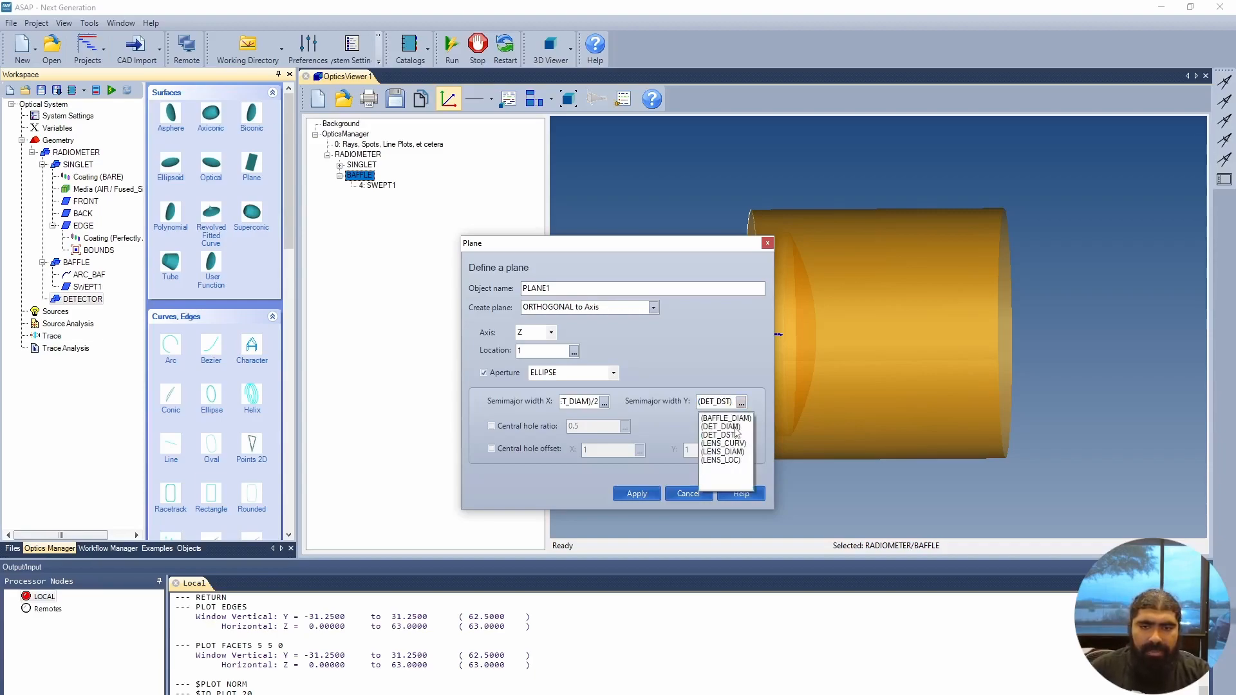
left_click(735, 427)
type("/2")
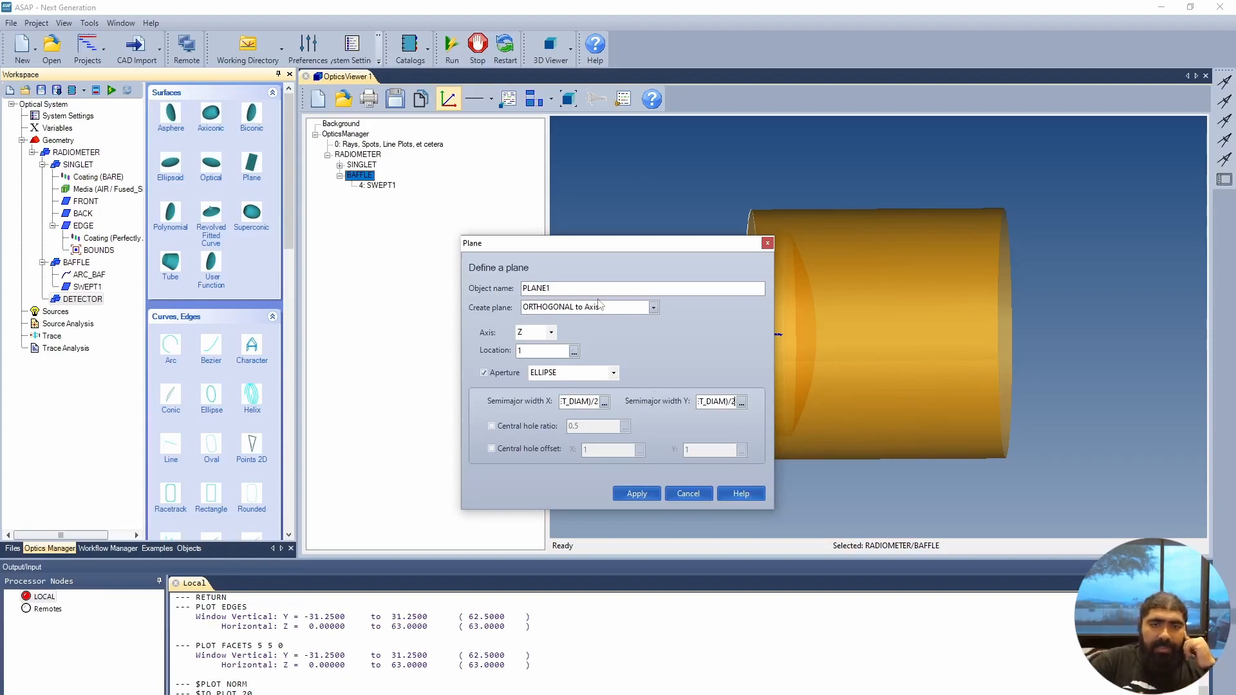
Name the plane DETECTOR_PLANE, create it and check its position in the 3D viewer.
double_click(554, 289)
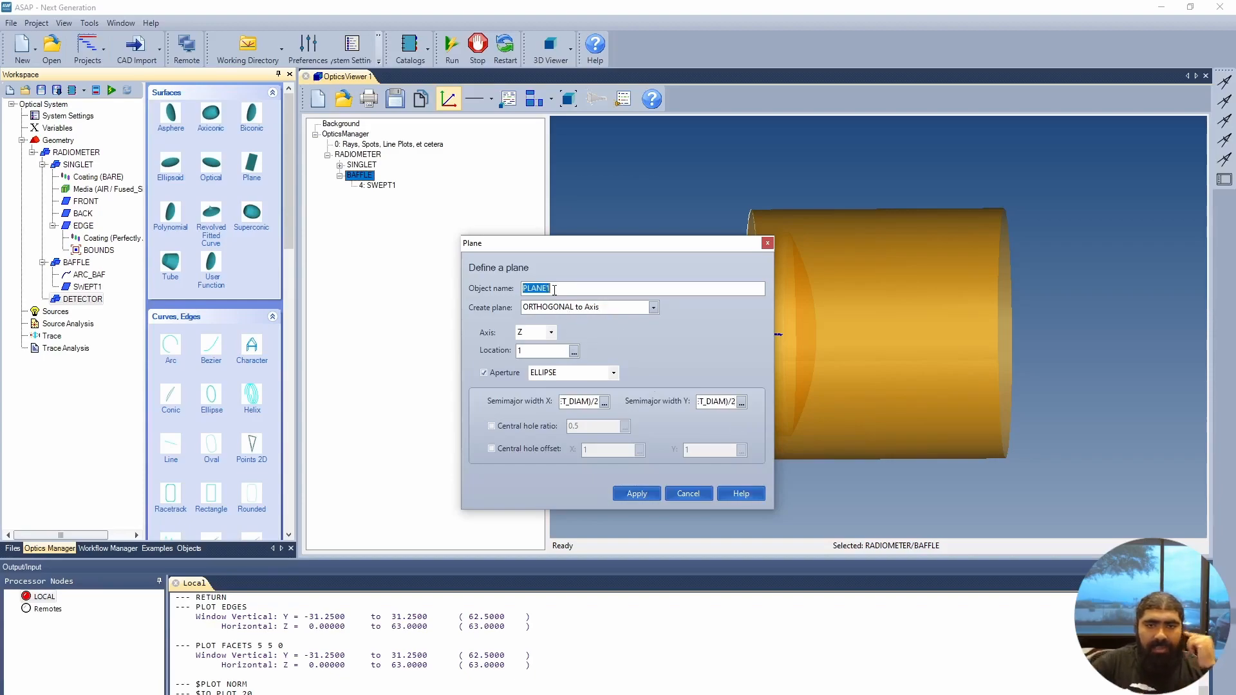
type("DET")
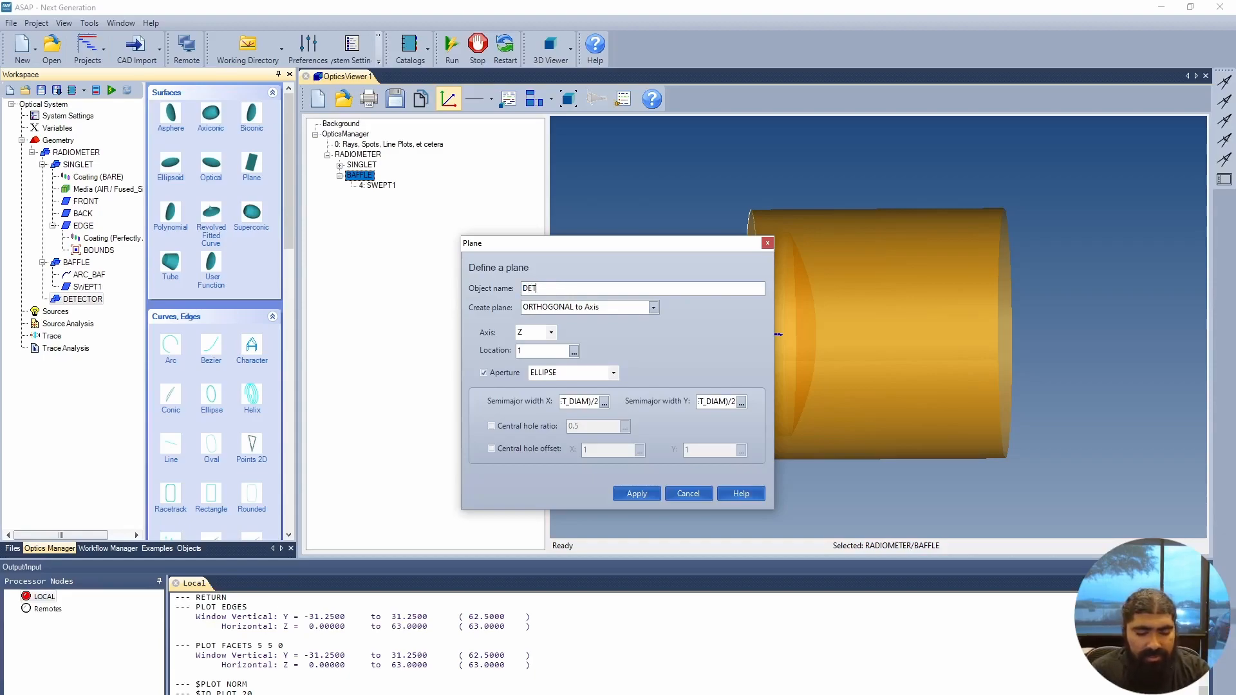
type("ECTOR_PLANE")
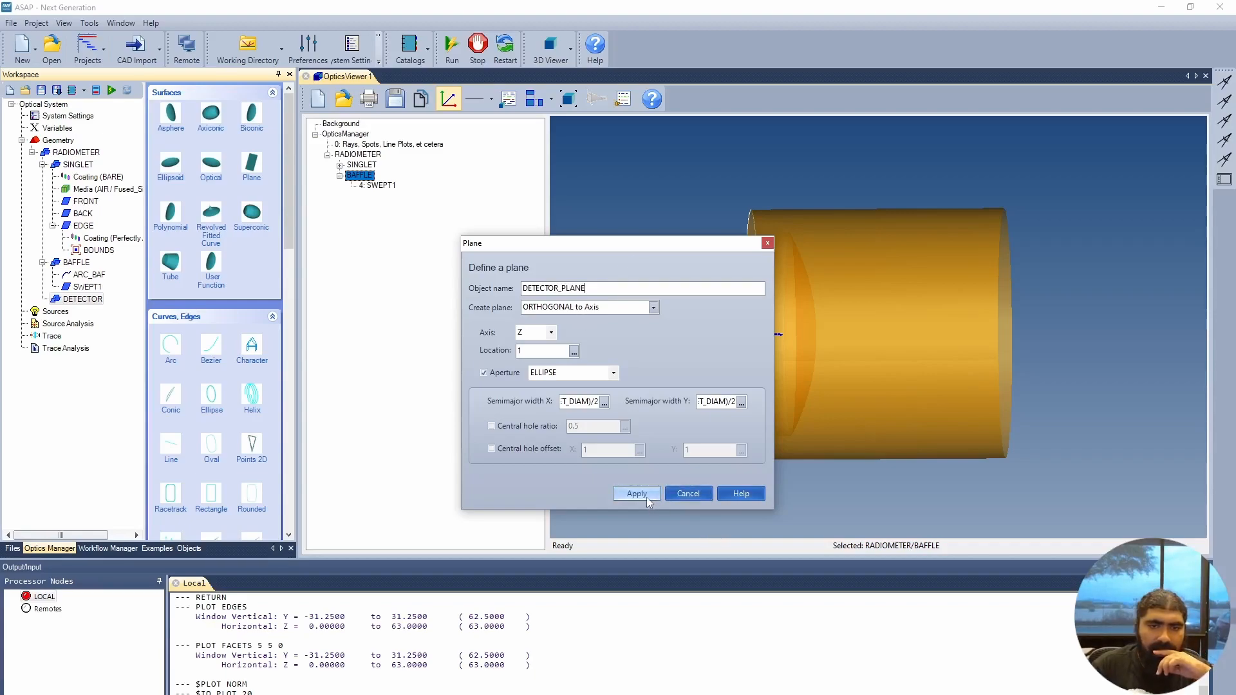
left_click(646, 501)
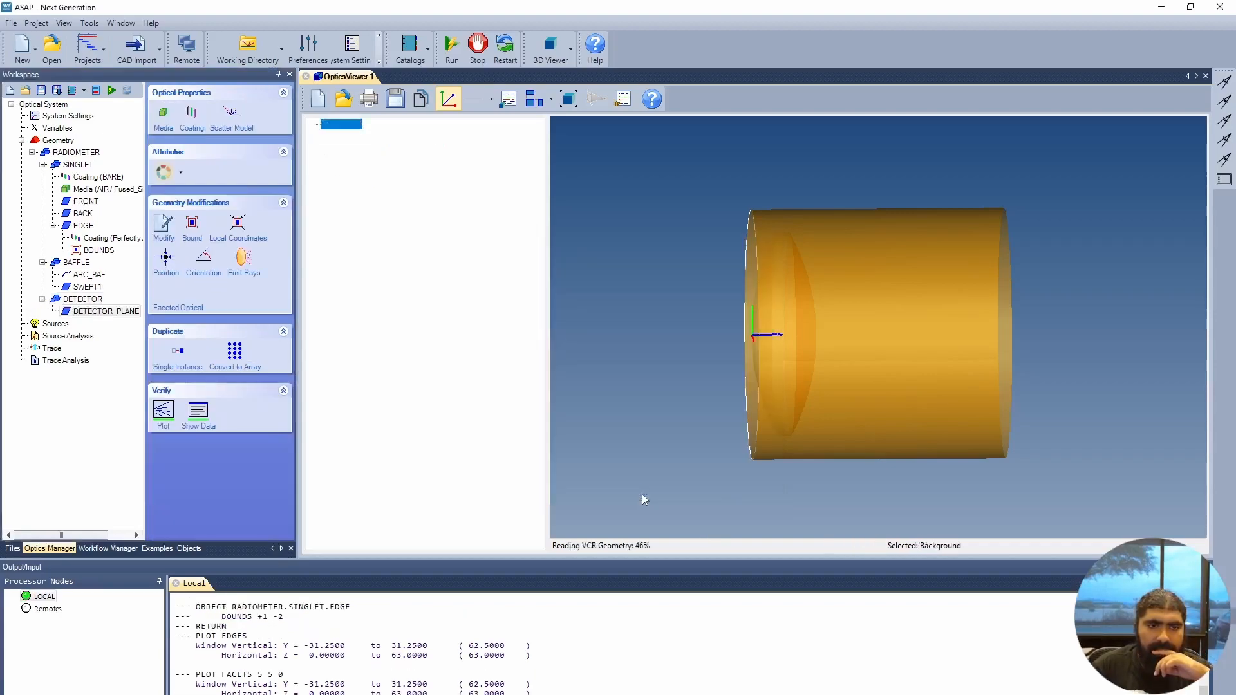
left_click_drag(976, 479, 1018, 489)
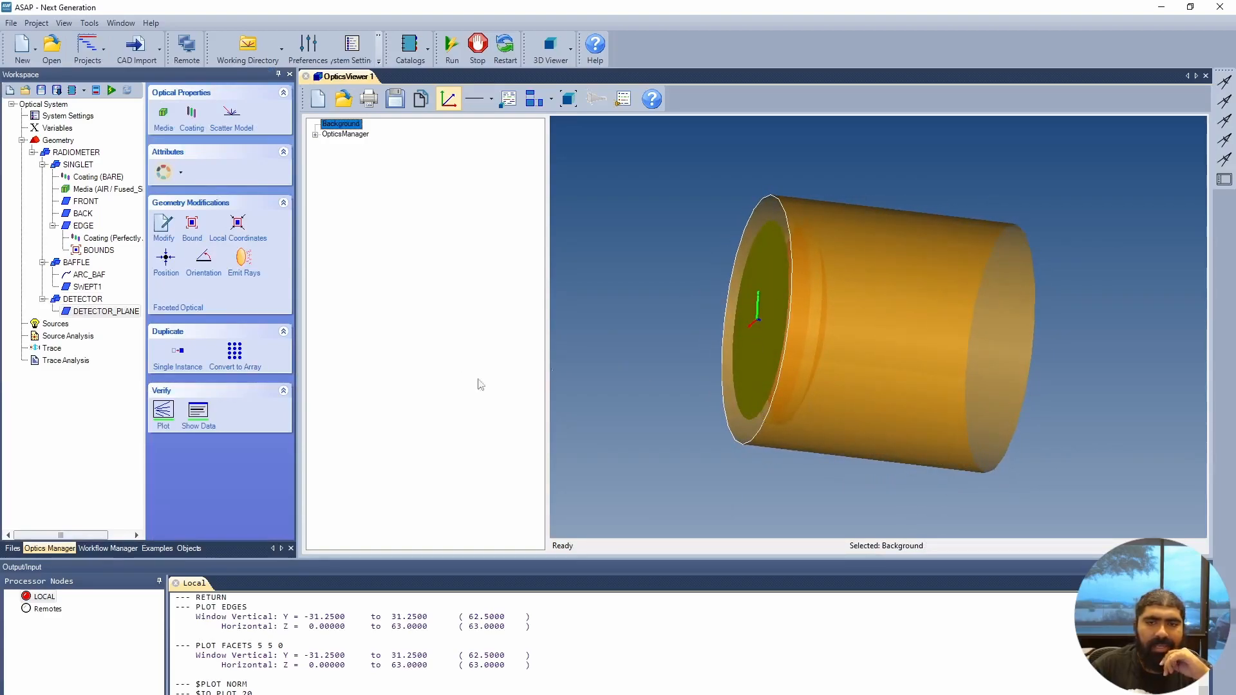
Modify DETECTOR_PLANE so that its location along Z is (DET_DST), and check the model in the 3D viewer.
right_click(108, 313)
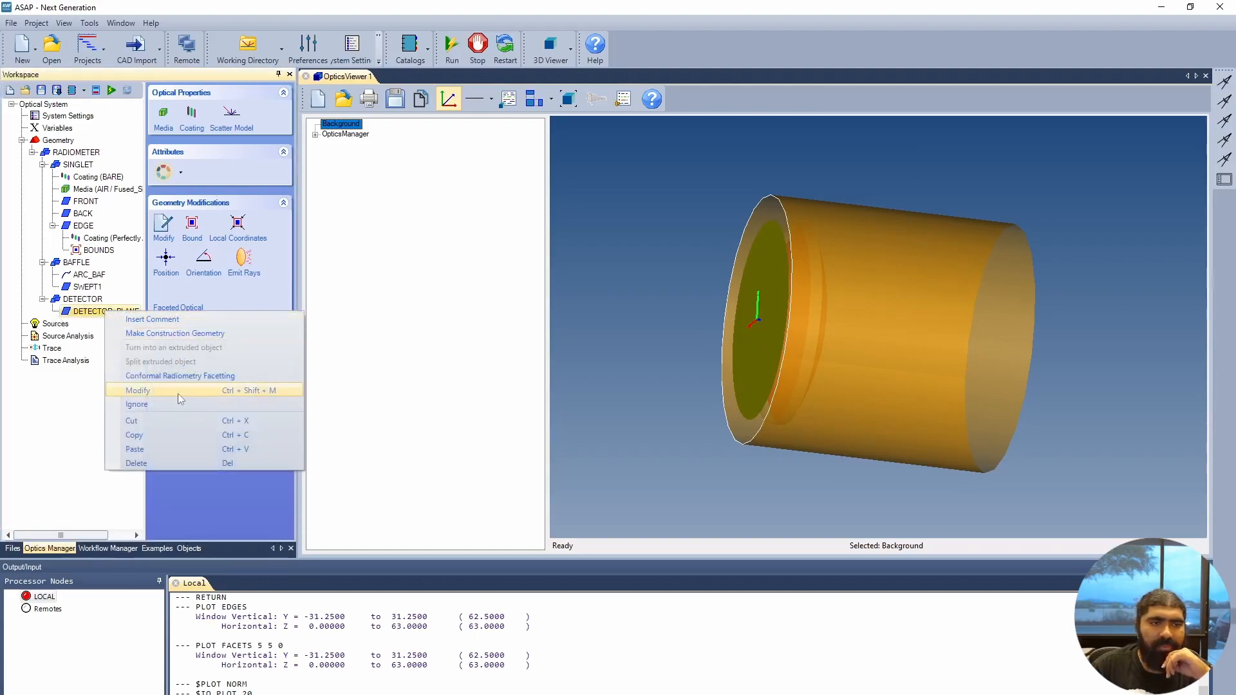
left_click(173, 391)
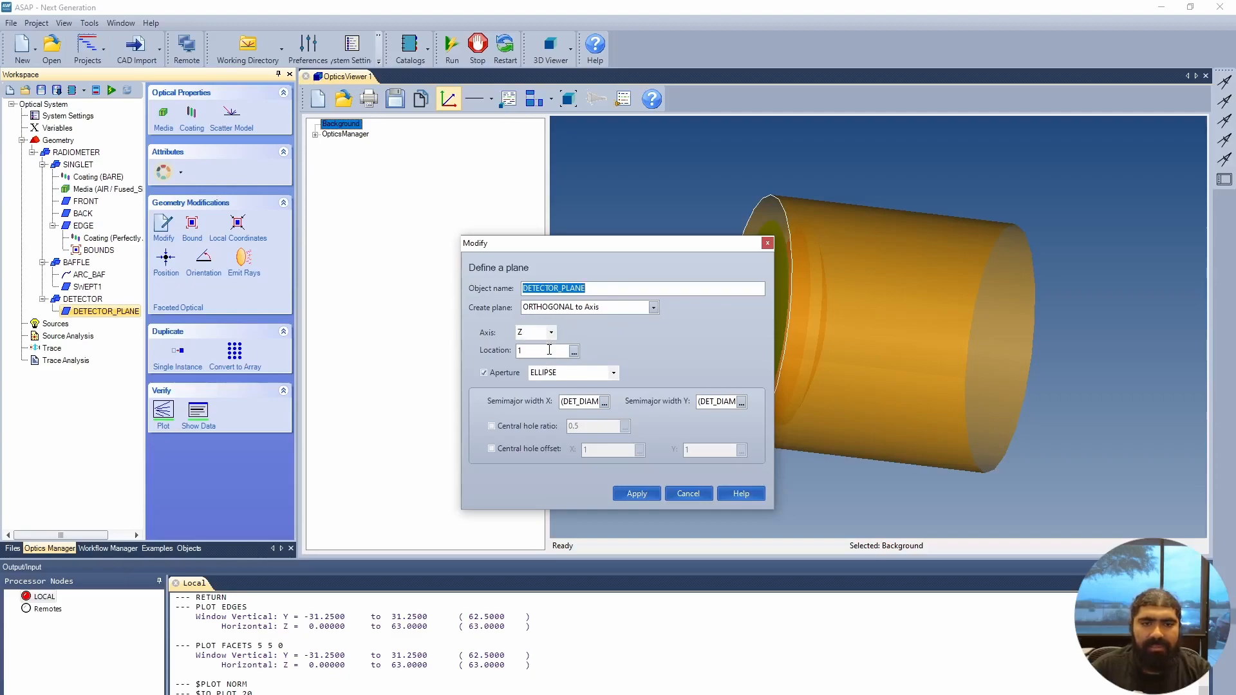
left_click(576, 354)
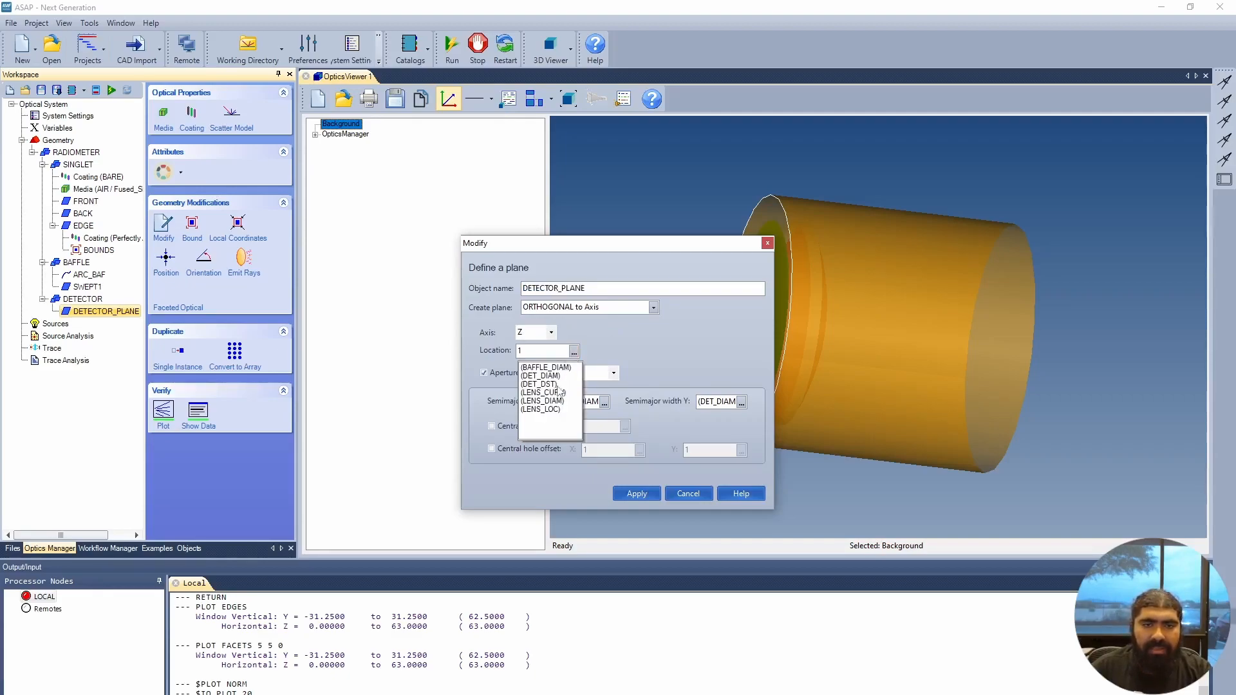
left_click(555, 385)
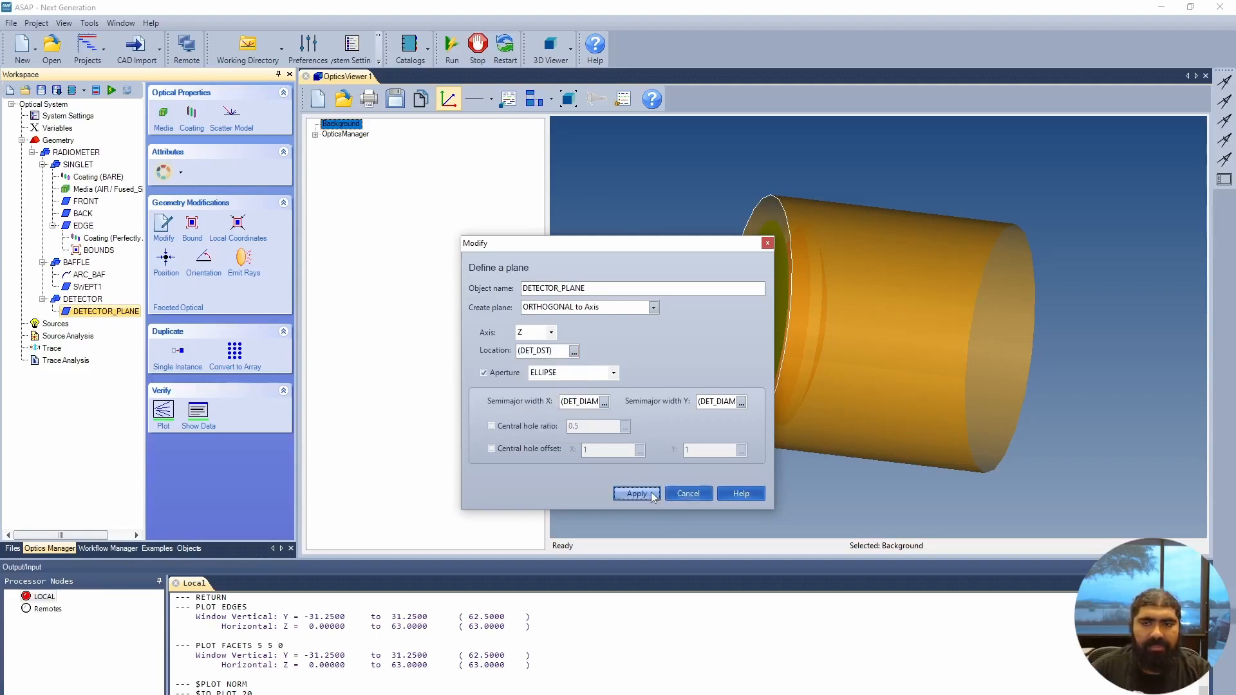
left_click(653, 495)
left_click_drag(1039, 407, 994, 367)
left_click_drag(576, 369, 625, 426)
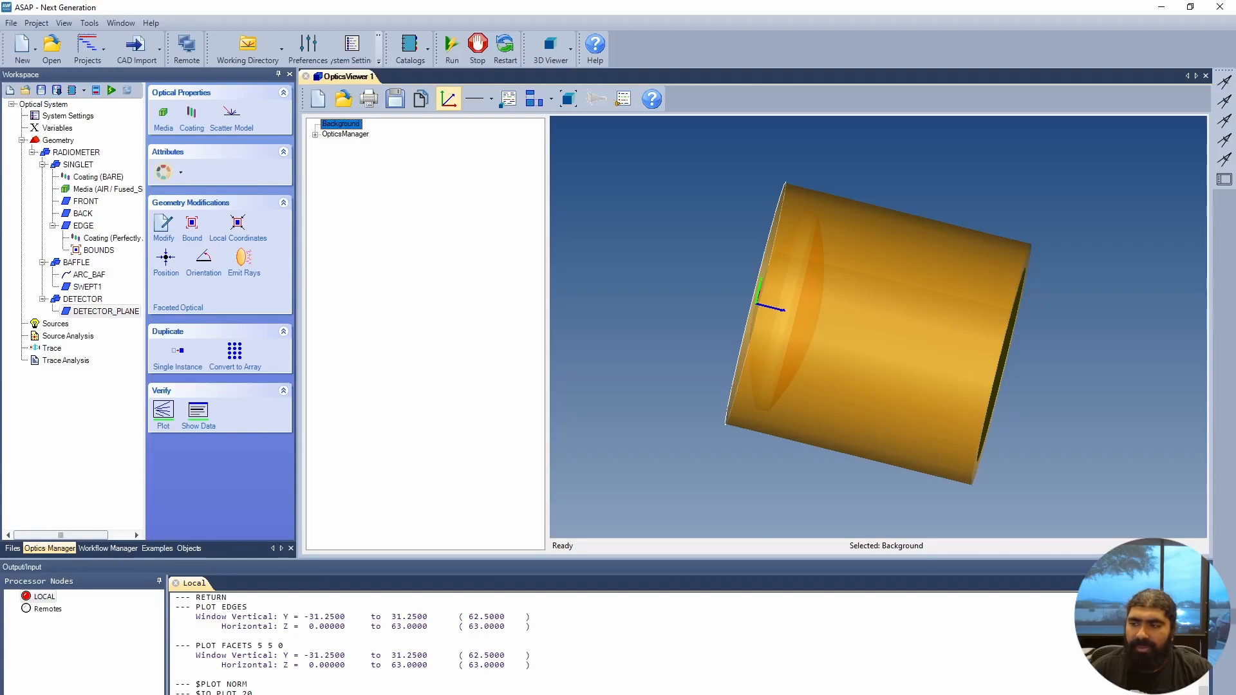
Create a polar grid source along Z with a radius of 25, 21 rings and a location of -2.
left_click(55, 326)
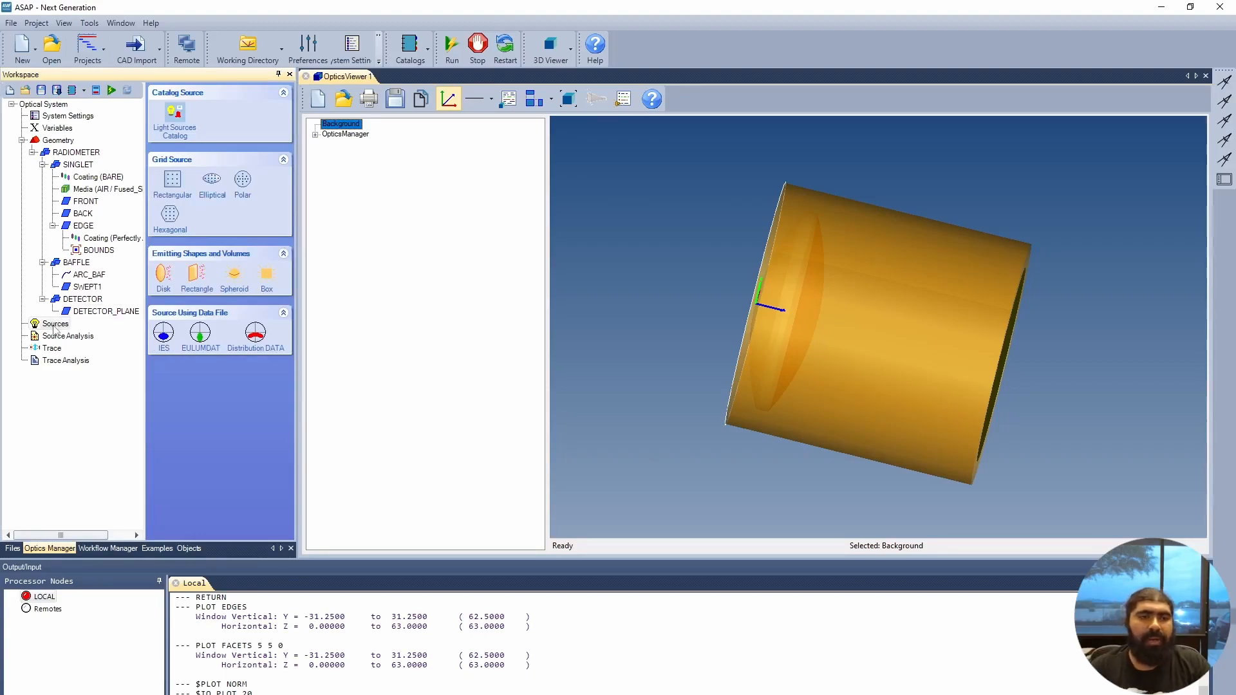
left_click(243, 183)
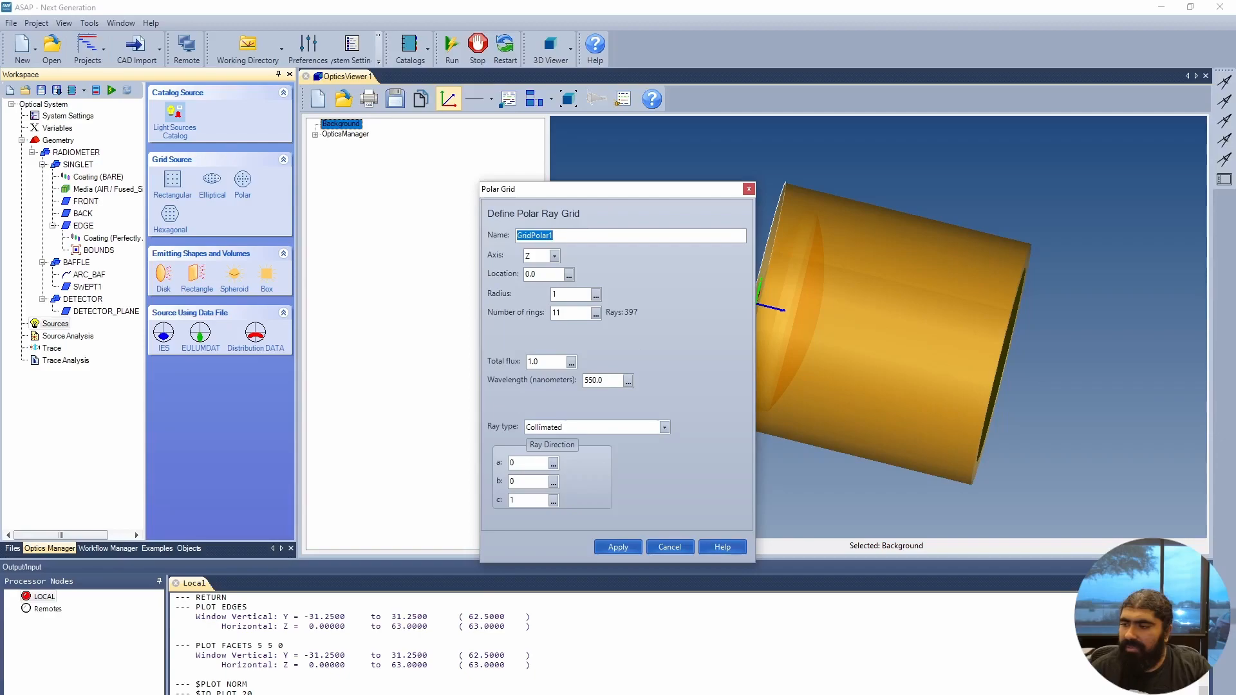
double_click(583, 294)
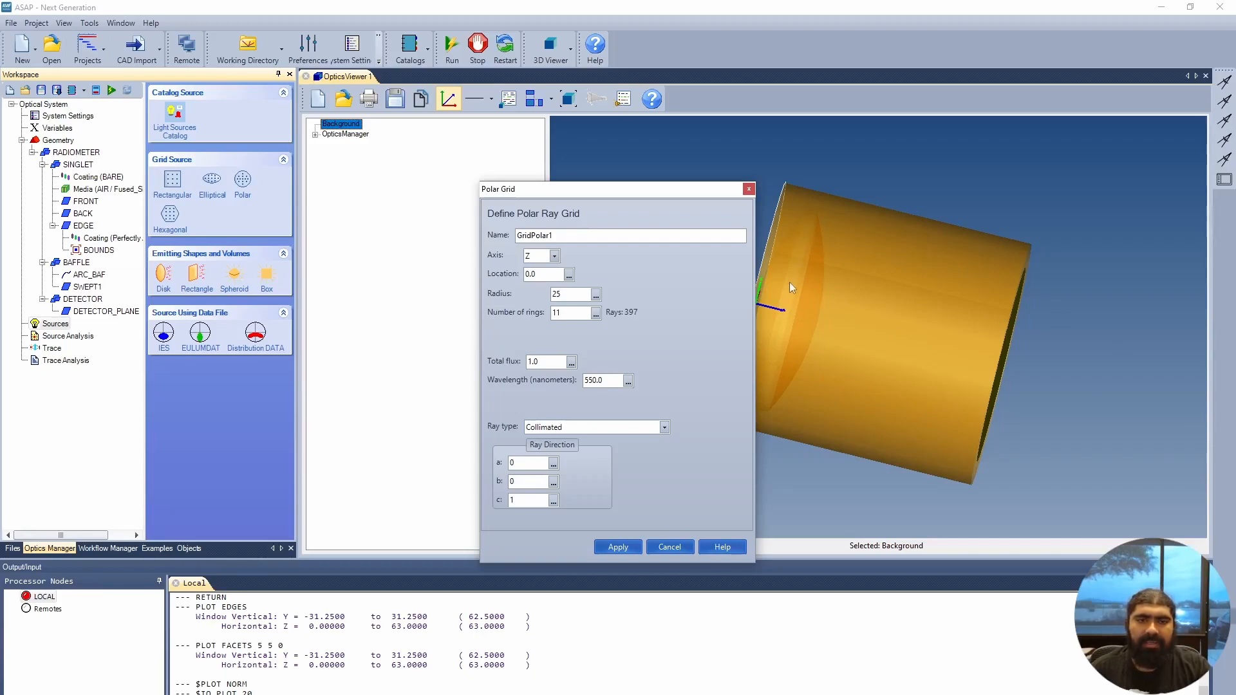
double_click(571, 313)
type("21")
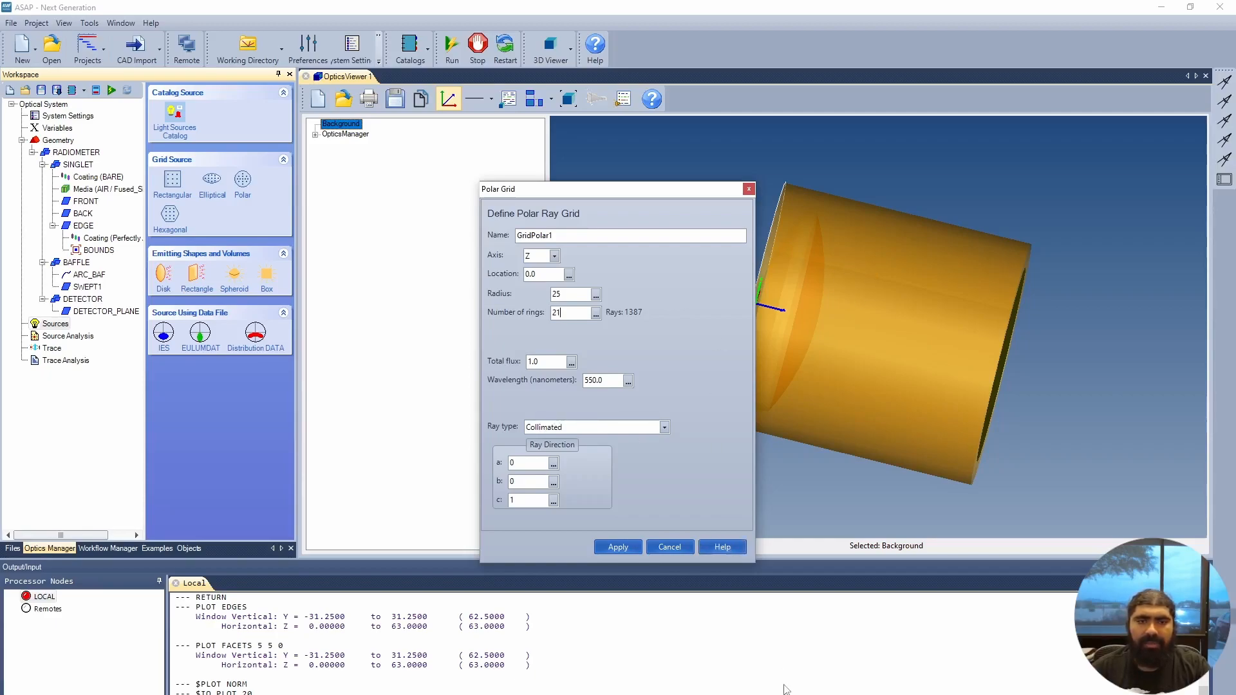
double_click(547, 276)
type("-2")
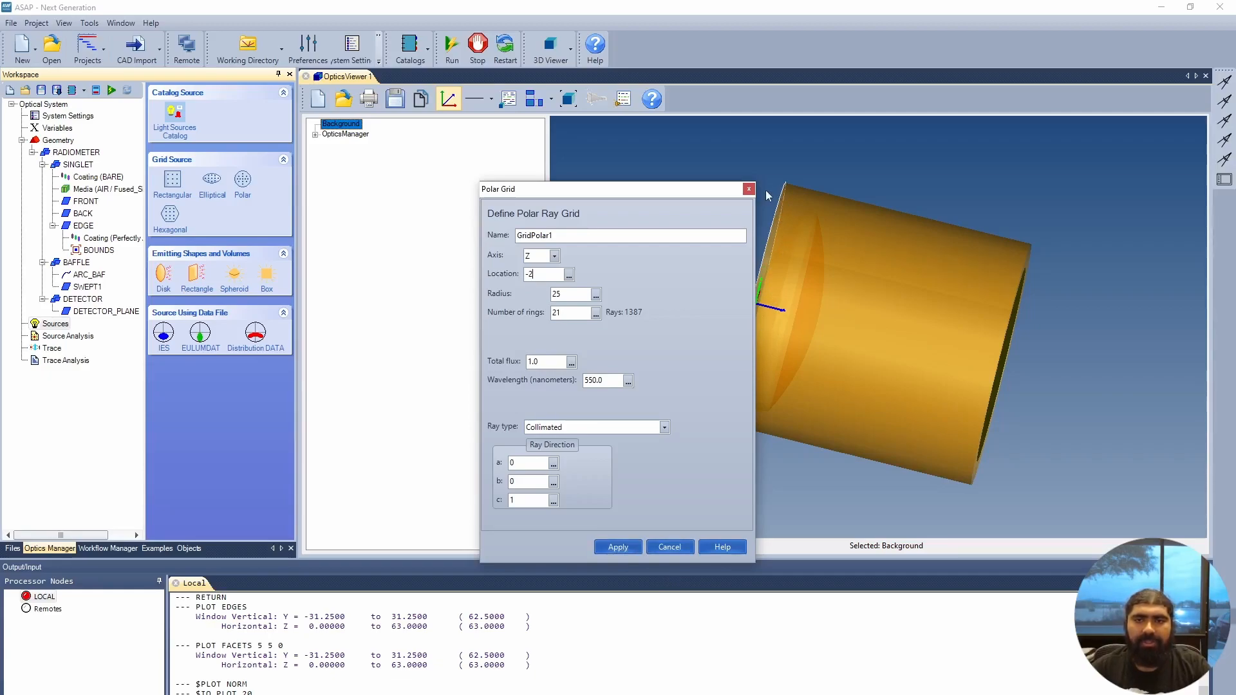
left_click(617, 547)
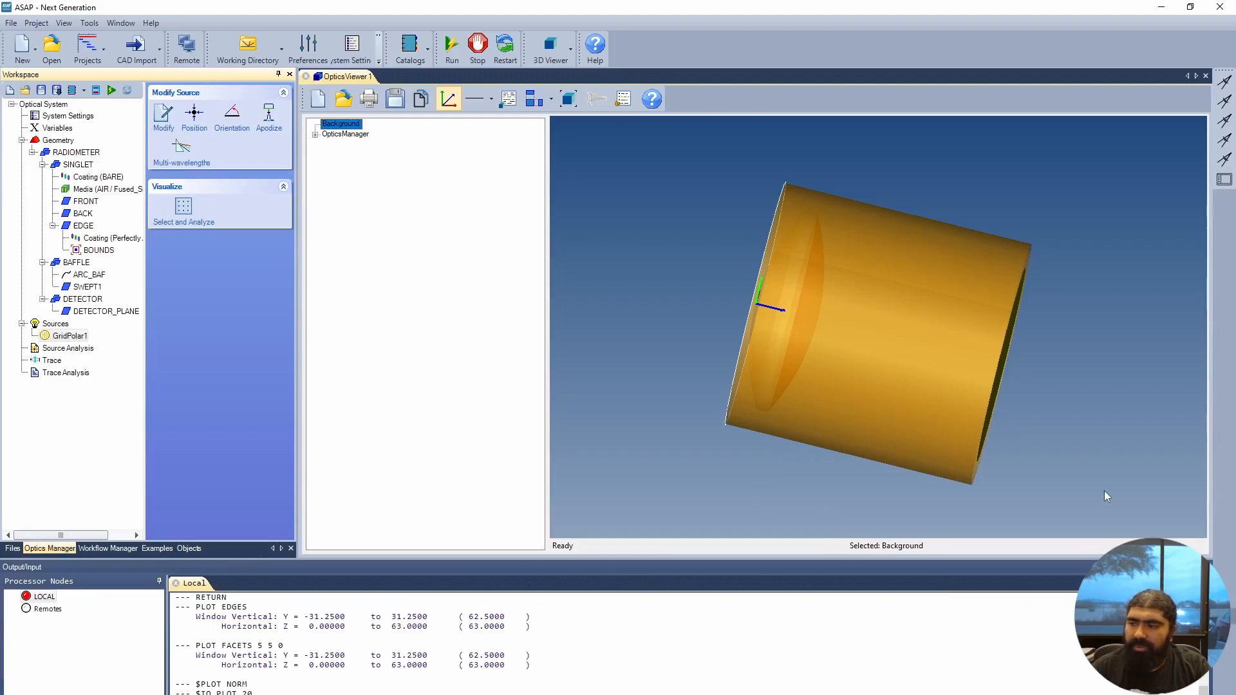
Add the All statistics to the source analysis and run the optical system.
left_click(82, 351)
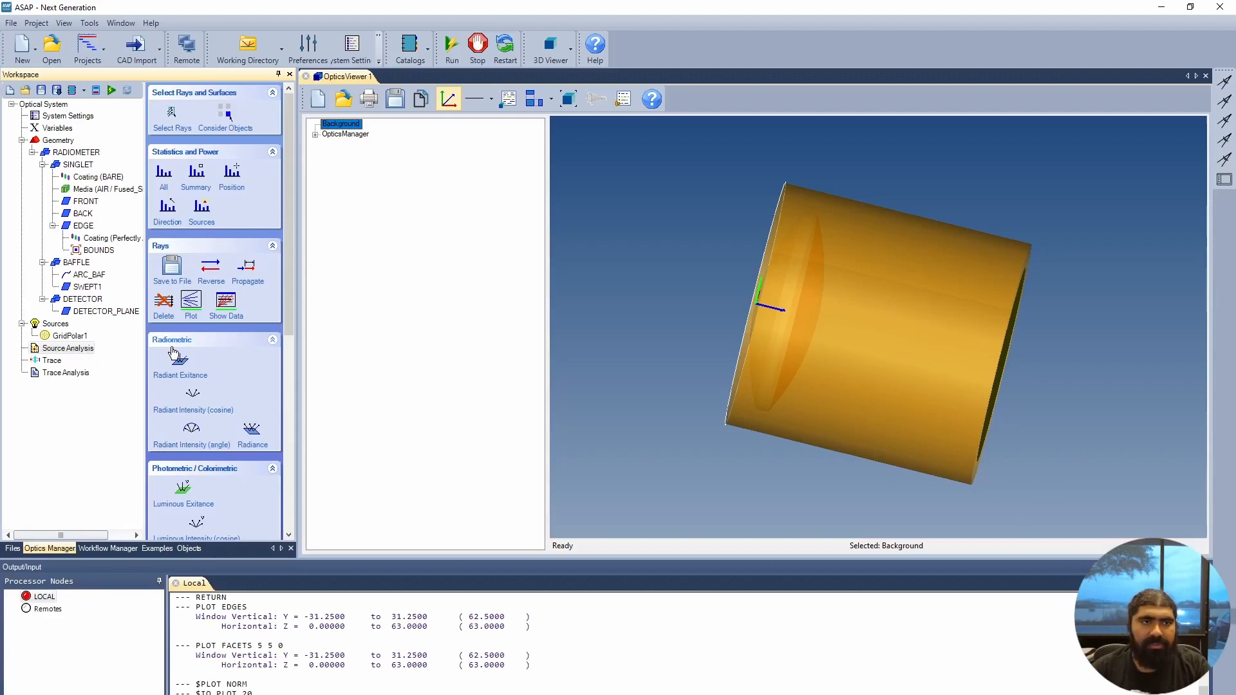
left_click(164, 173)
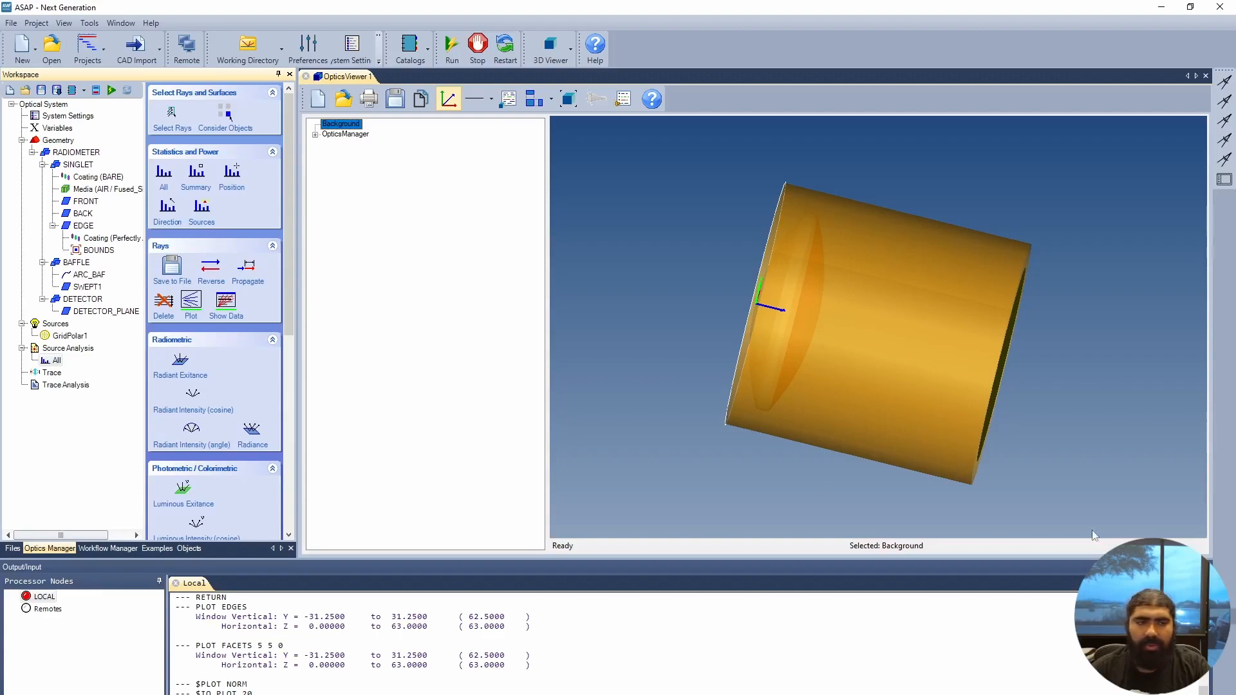
left_click(110, 92)
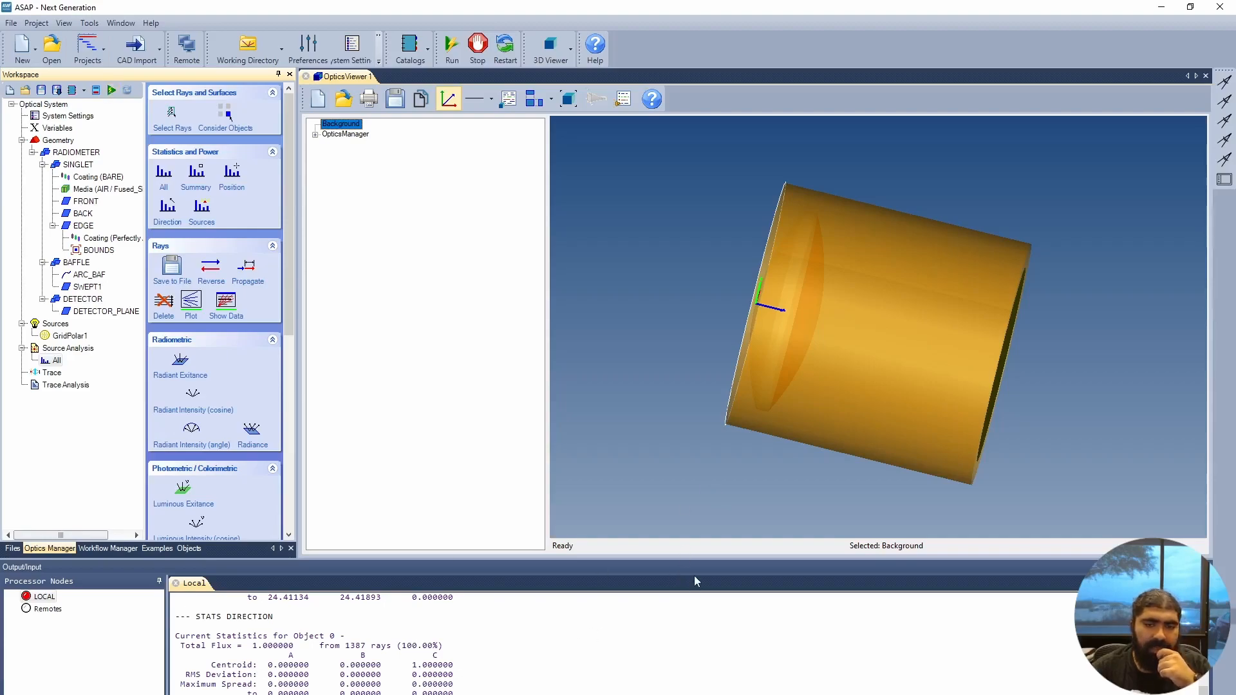
Enlarge the output area and examine the ray creation, flux and per-object statistics for the polar grid source.
left_click_drag(706, 559, 705, 401)
scroll(494, 568, "up", 9)
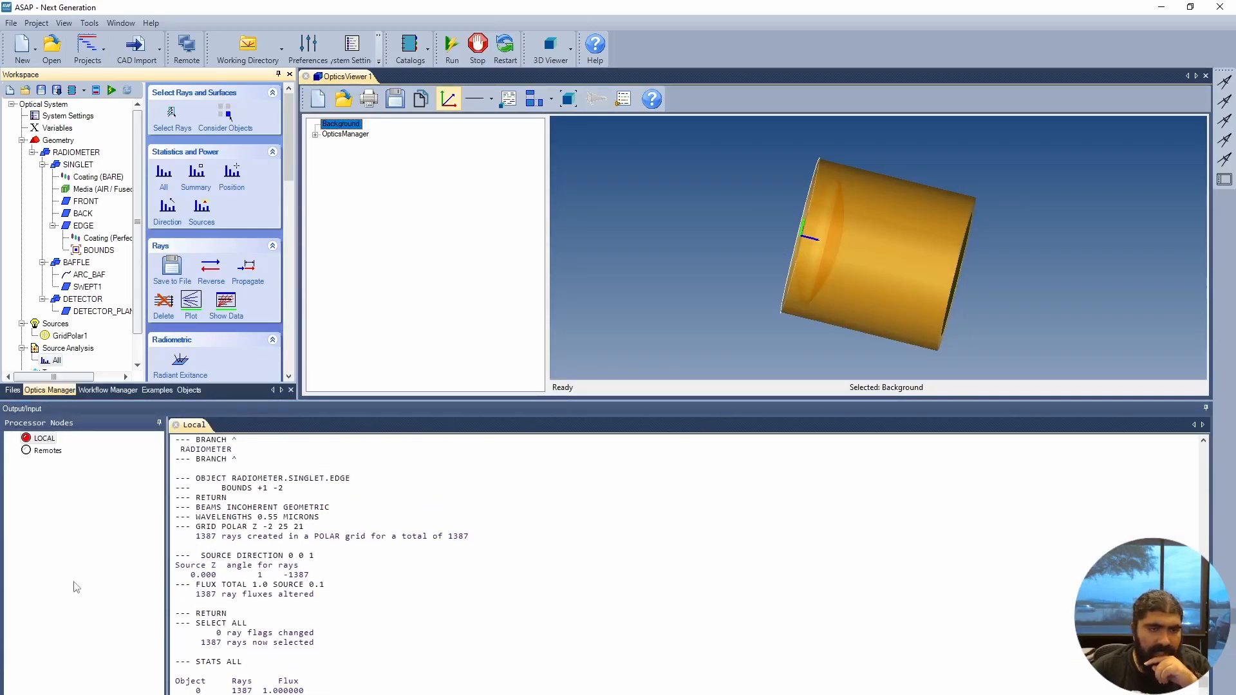
left_click_drag(197, 595, 274, 596)
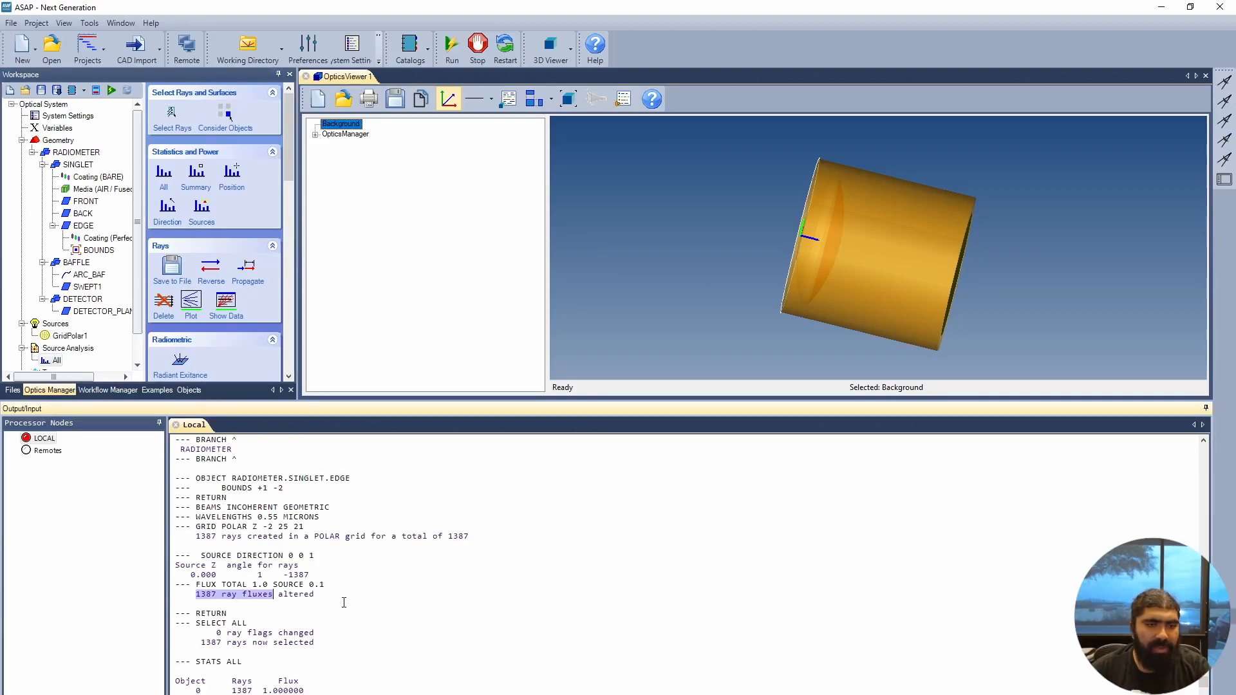
scroll(284, 555, "up", 7)
scroll(284, 555, "down", 4)
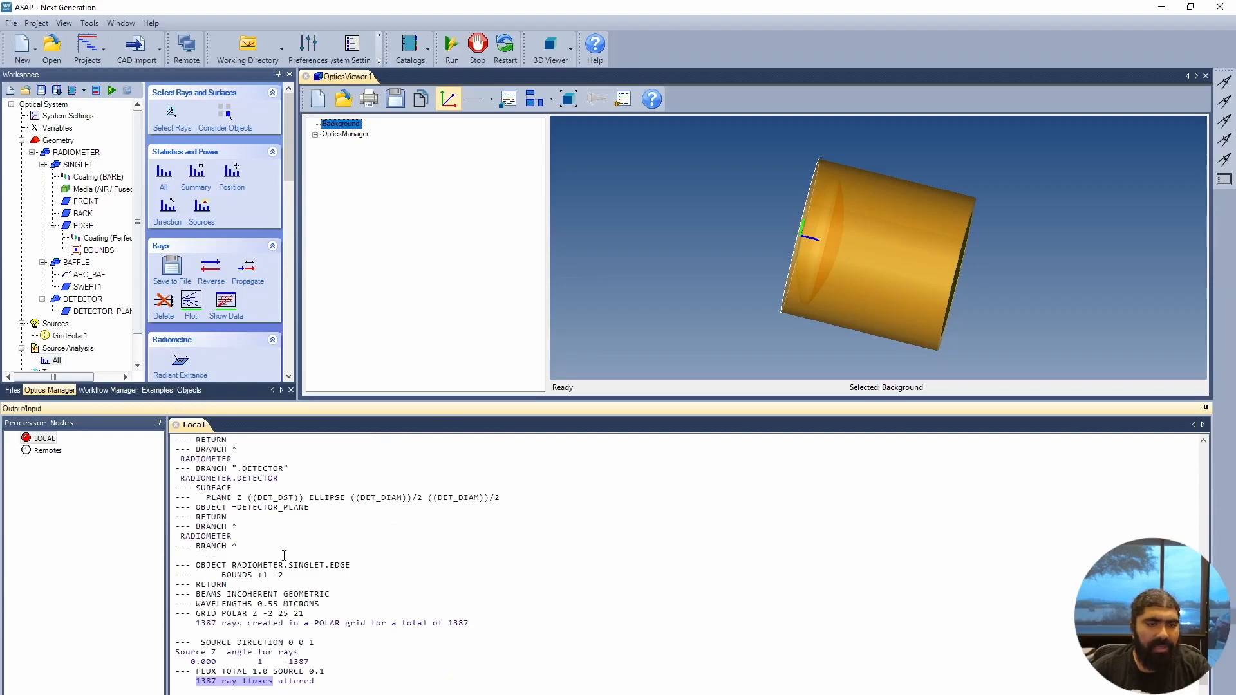
left_click_drag(197, 623, 315, 625)
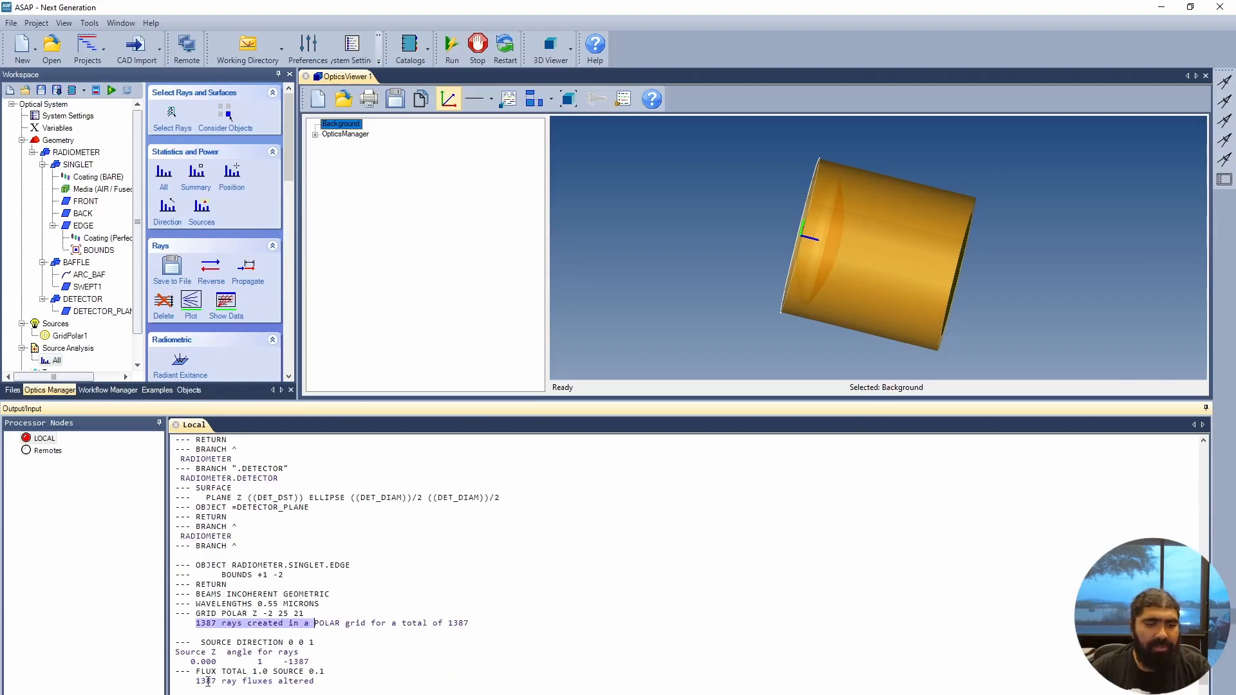
left_click_drag(208, 681, 284, 683)
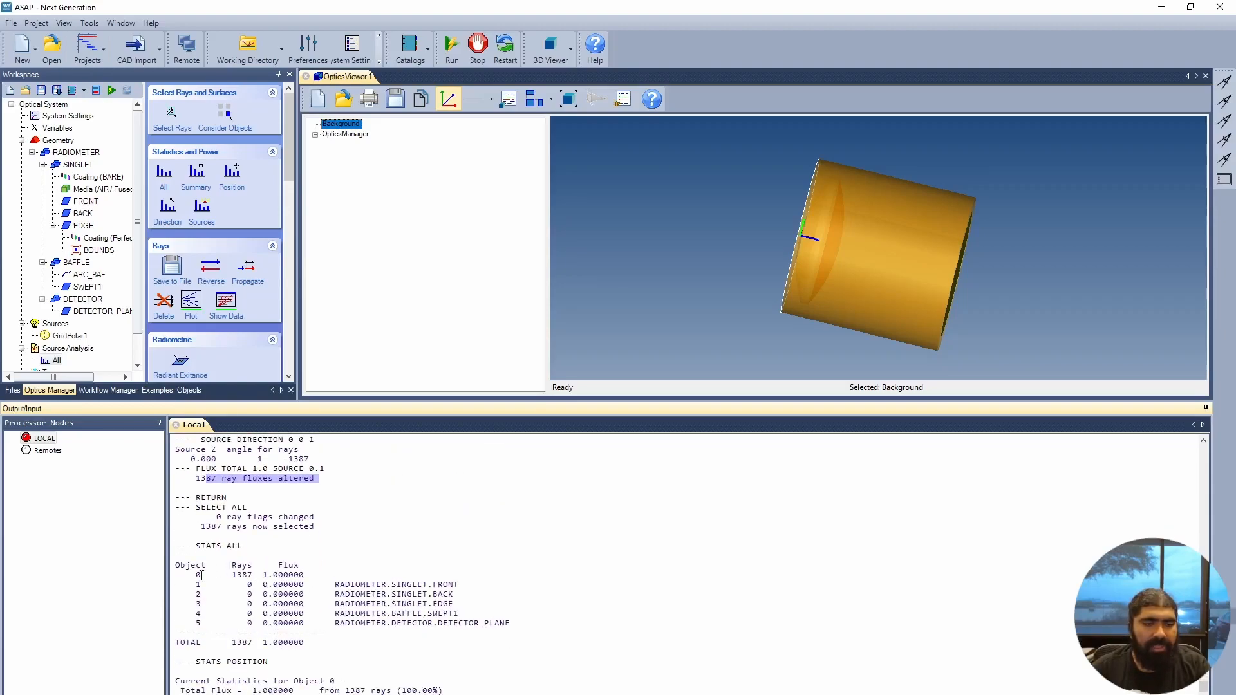
Examine the source's ray count per object and its position and direction statistics in the output.
left_click_drag(198, 575, 259, 578)
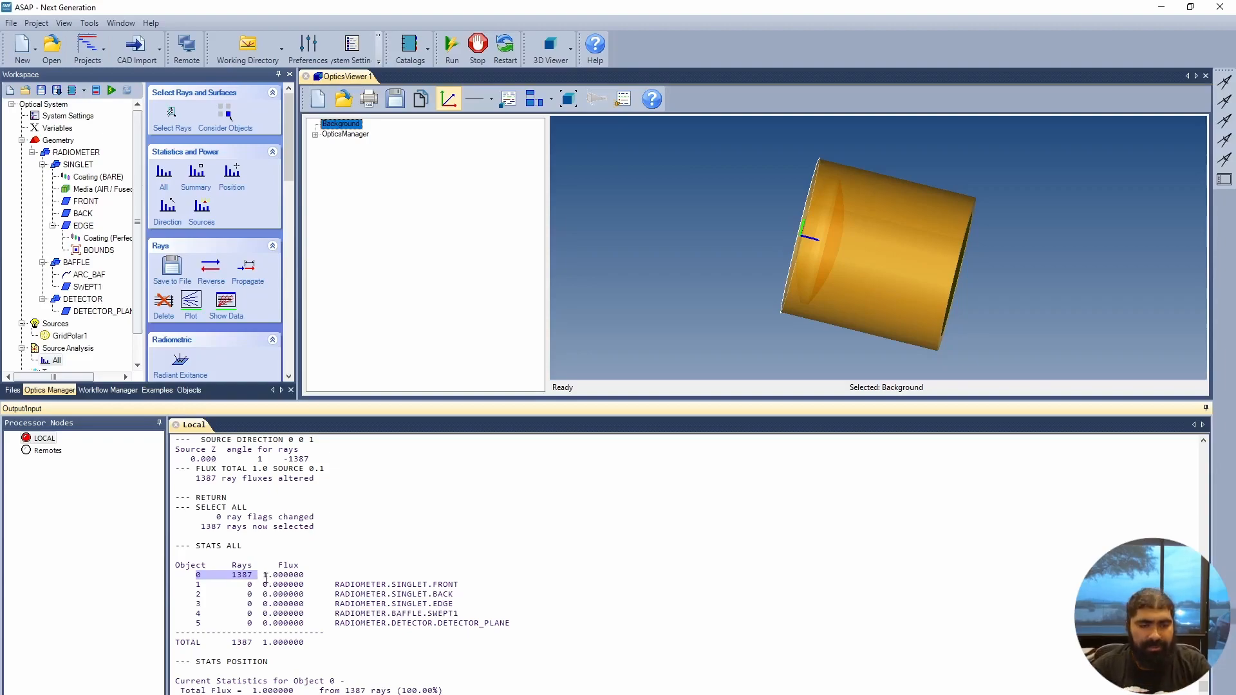
scroll(264, 578, "down", 5)
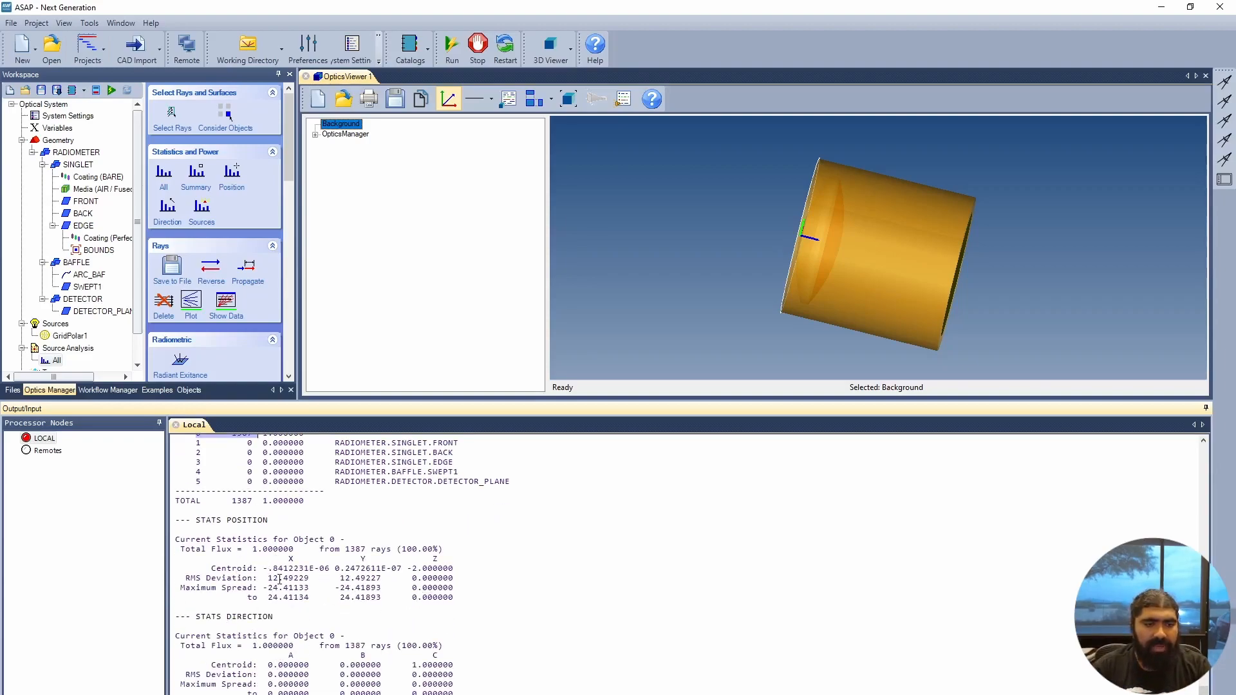
scroll(360, 623, "up", 1)
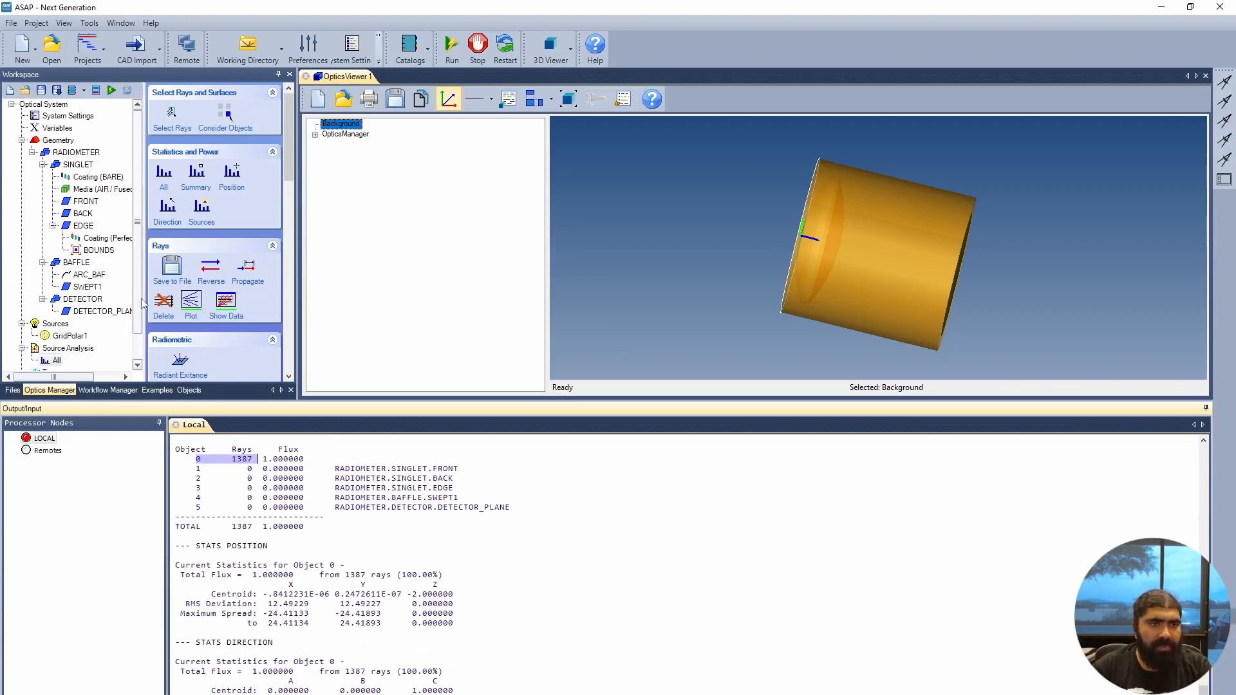
Add a trace that plots all rays with the geometry as facets in the 3D viewer, auto-scaled with Y vertical and Z horizontal.
scroll(138, 297, "down", 1)
double_click(53, 344)
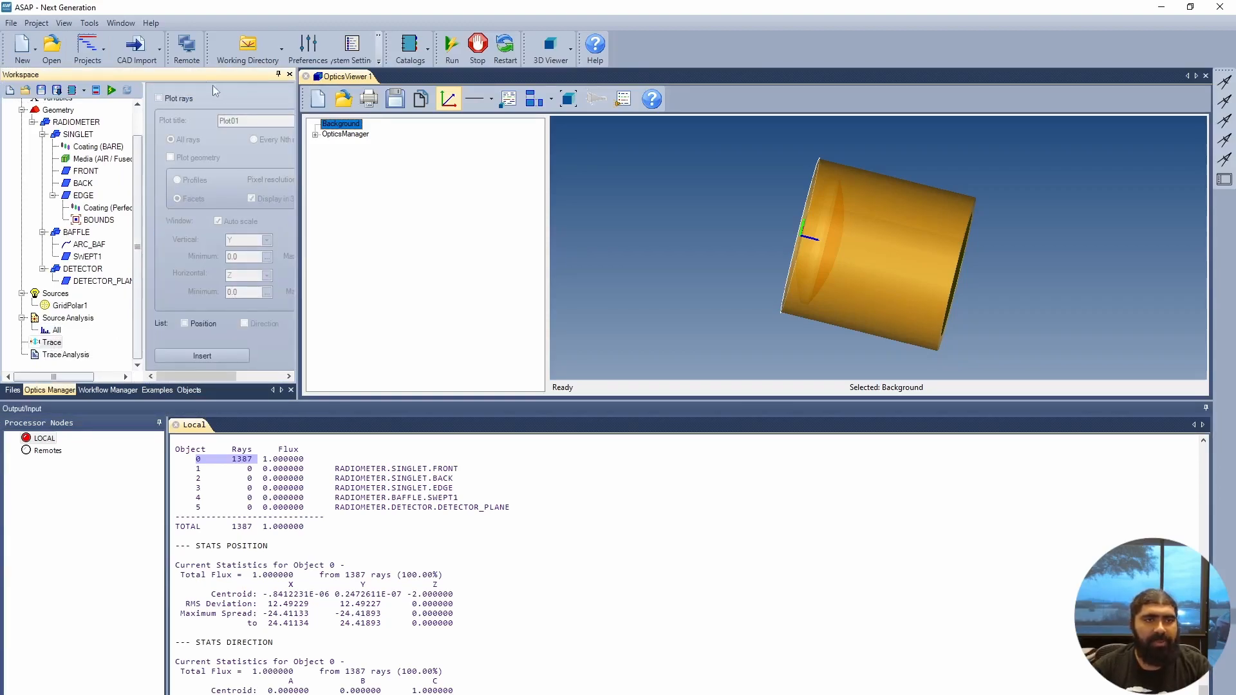
left_click(158, 99)
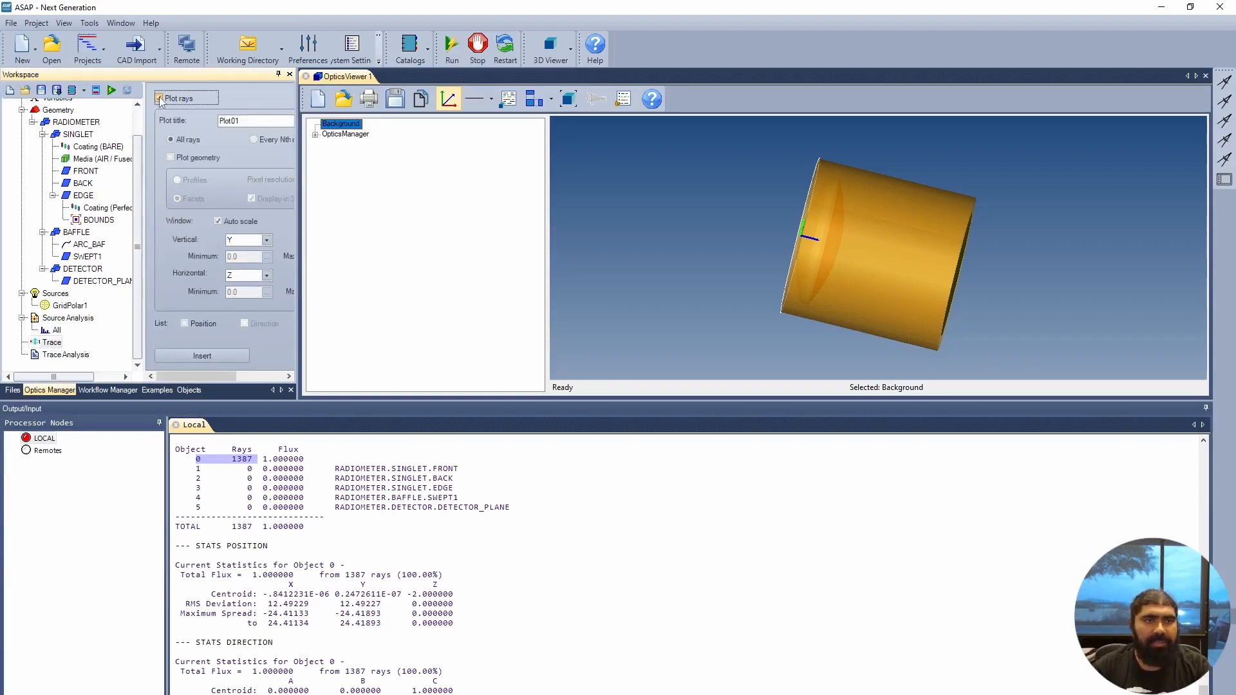
left_click(171, 158)
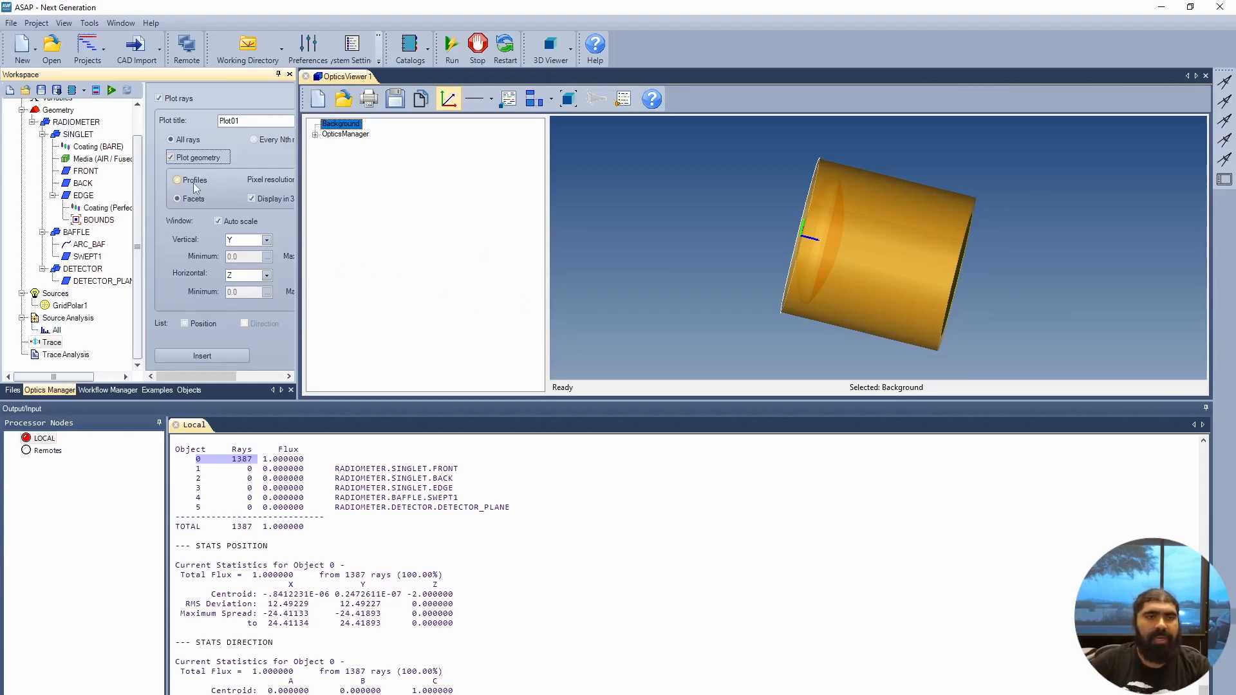
left_click_drag(302, 263, 379, 257)
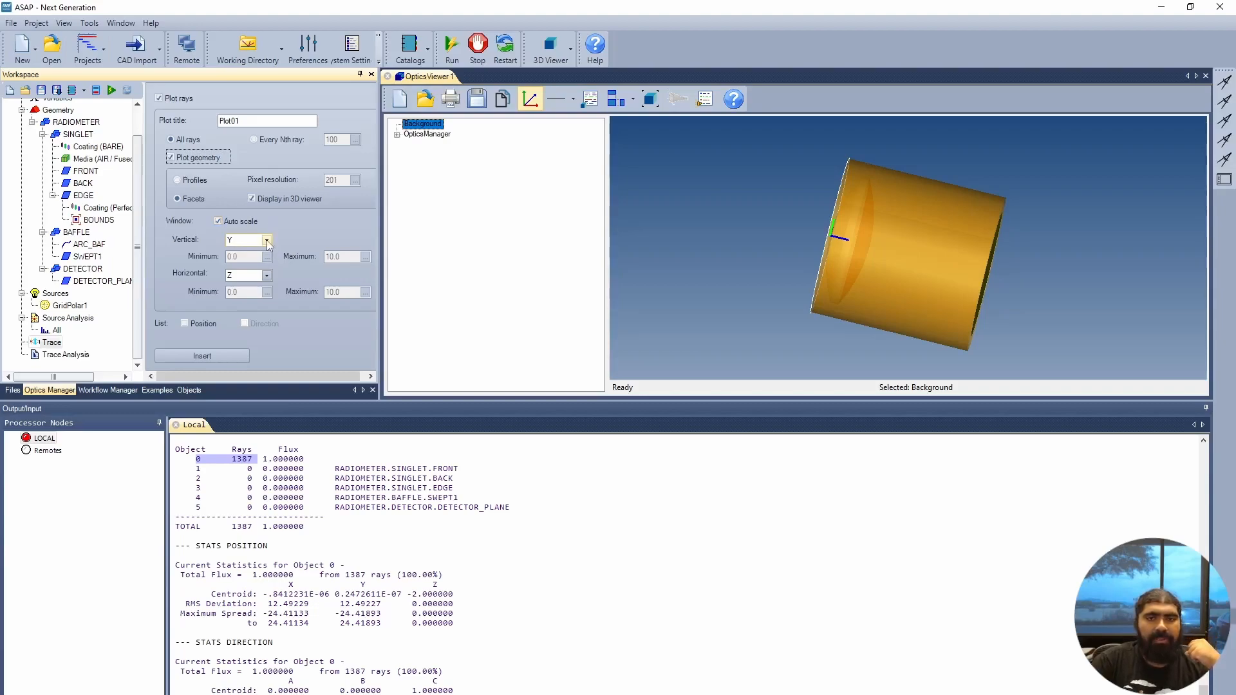
left_click_drag(705, 240, 965, 160)
left_click_drag(1088, 309, 835, 204)
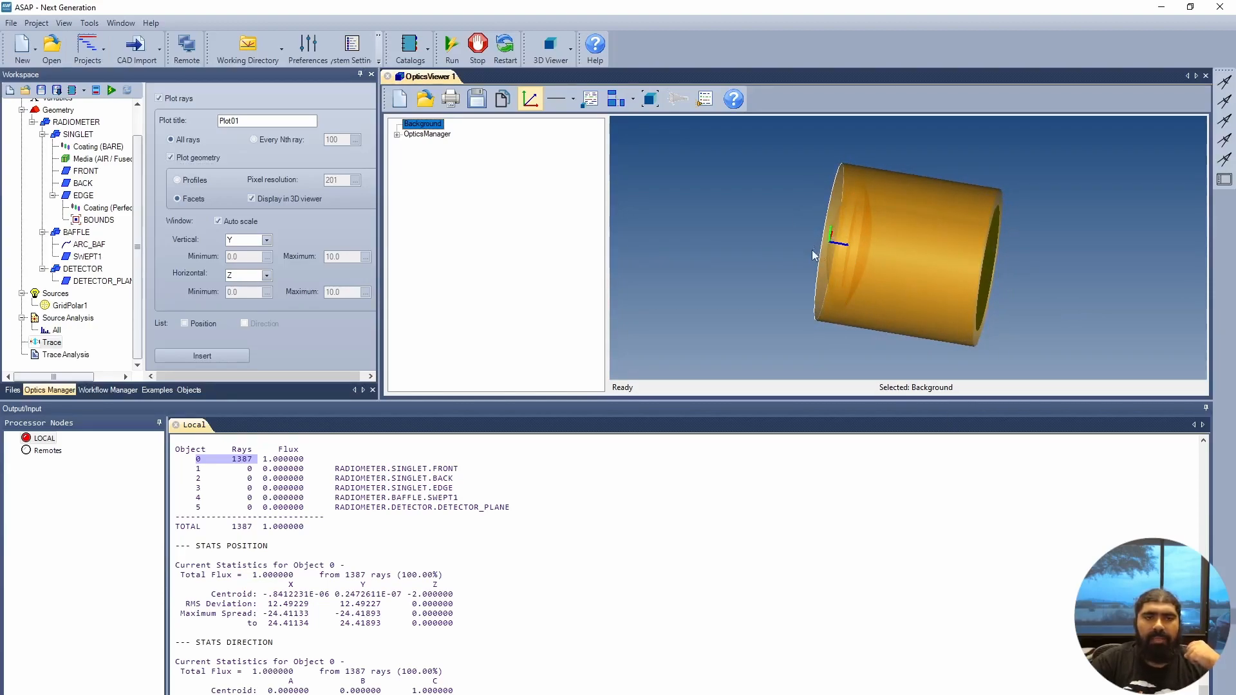
left_click_drag(1046, 231, 934, 270)
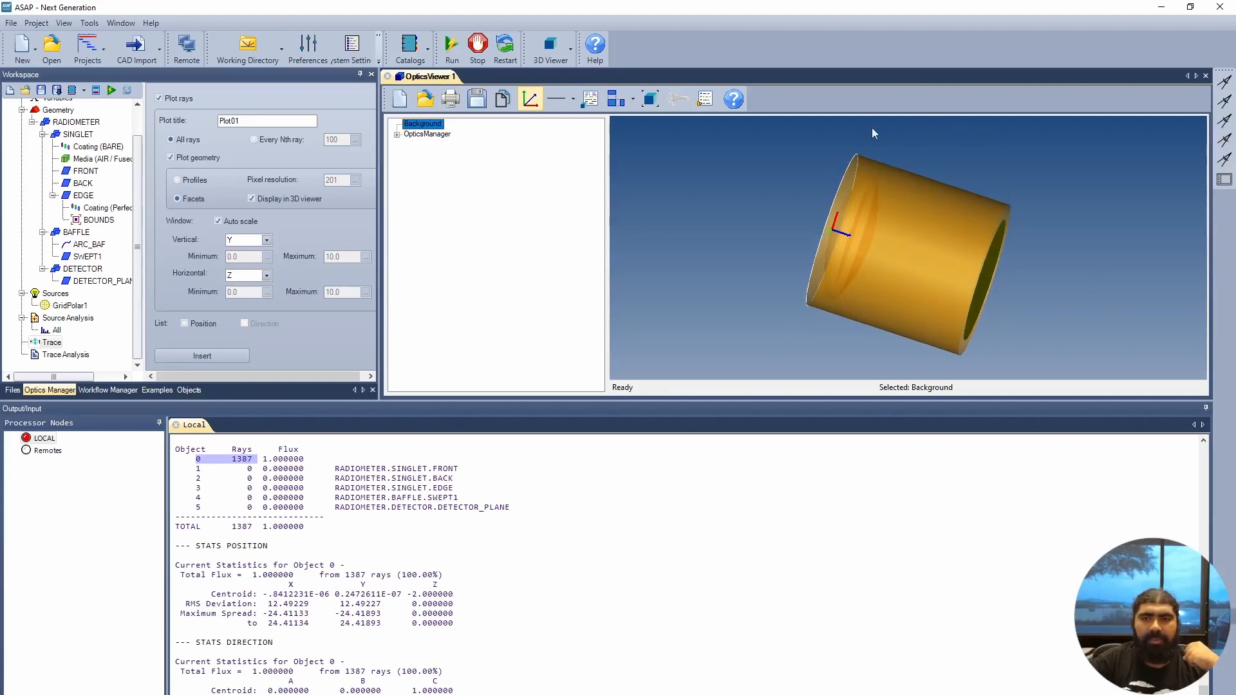
left_click_drag(959, 284, 973, 219)
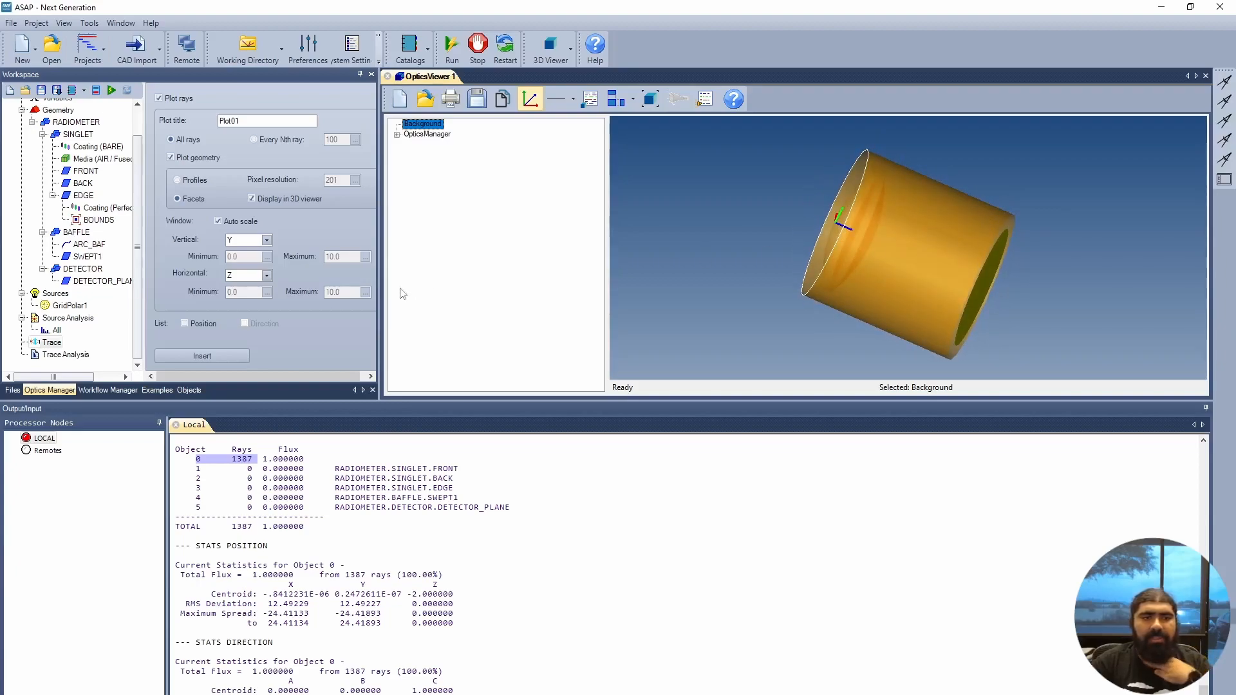
left_click(208, 357)
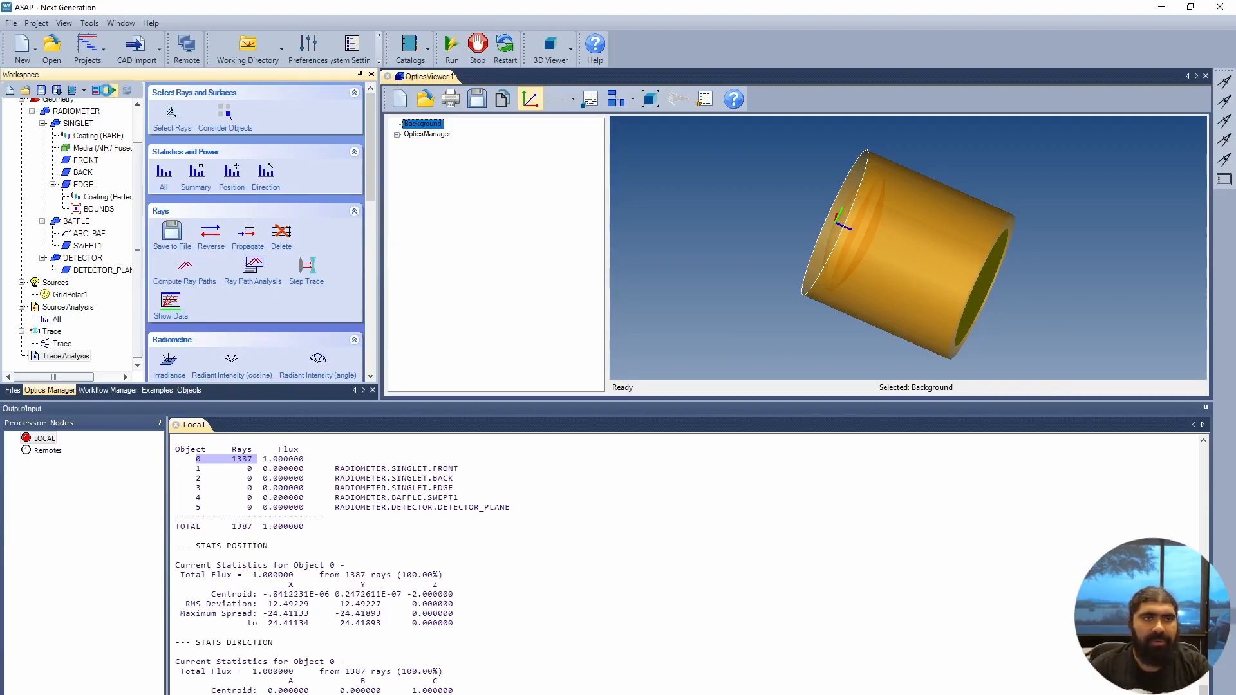
Run the optical system and inspect the traced rays in the 2D plot and the 3D model.
left_click(107, 90)
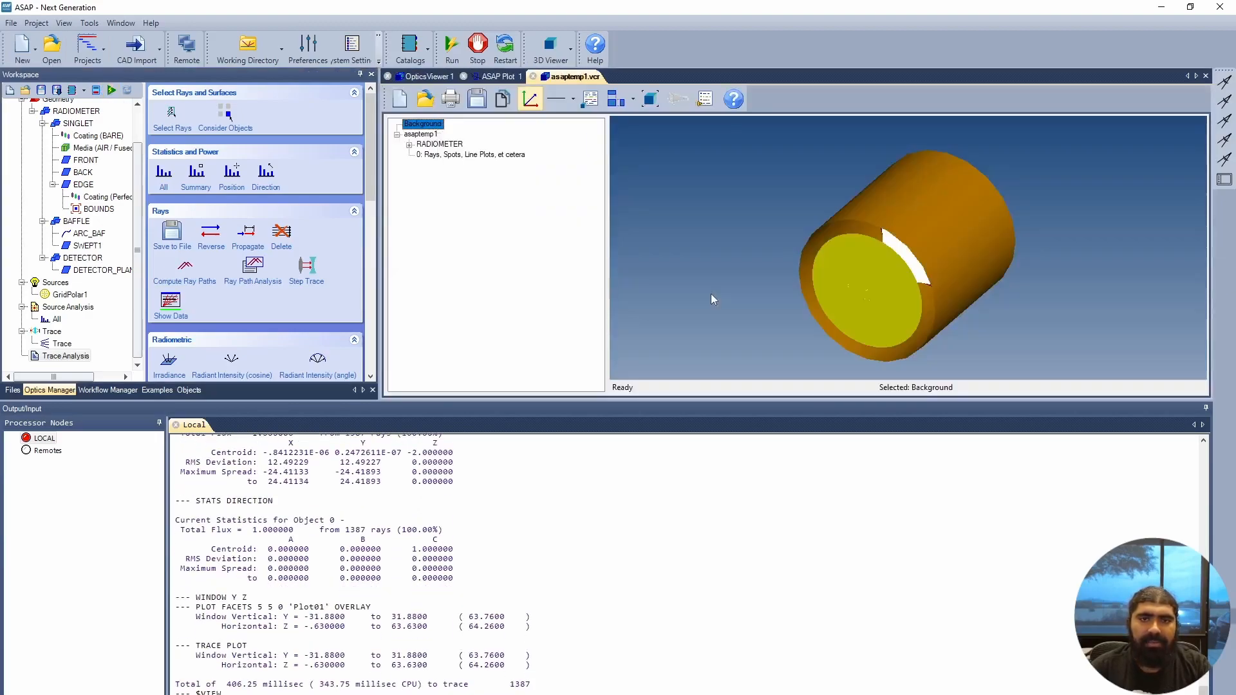
left_click(477, 77)
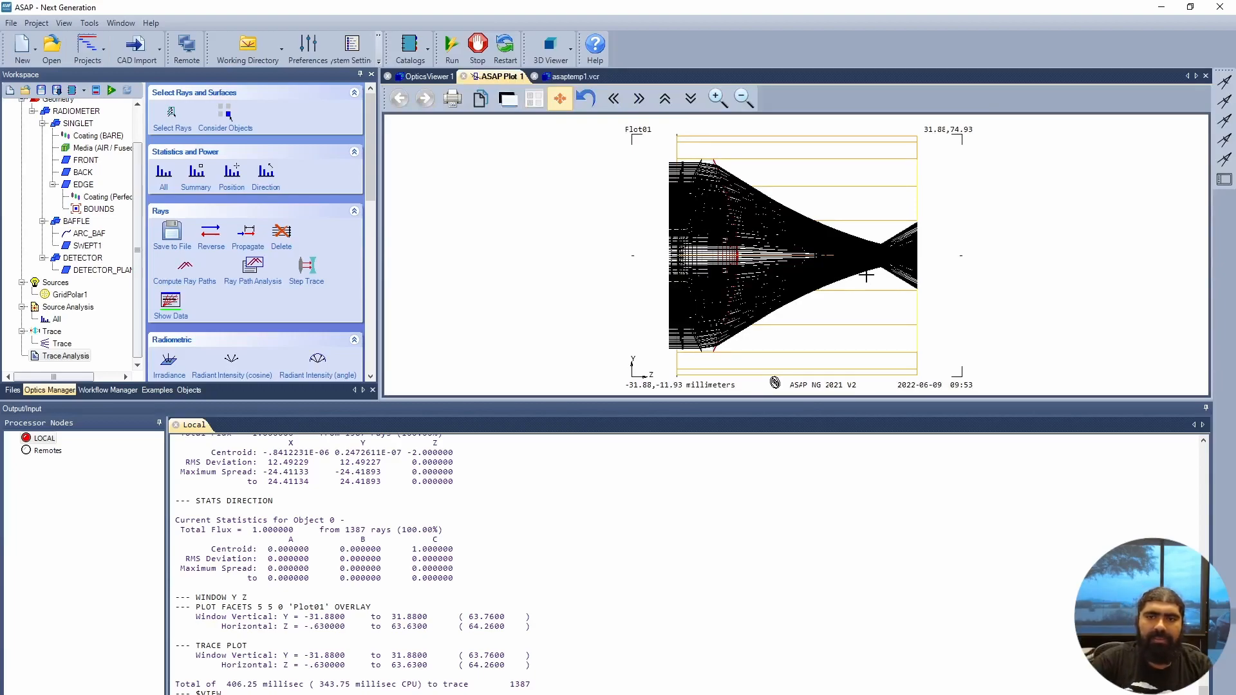
left_click(567, 77)
left_click_drag(890, 247, 841, 314)
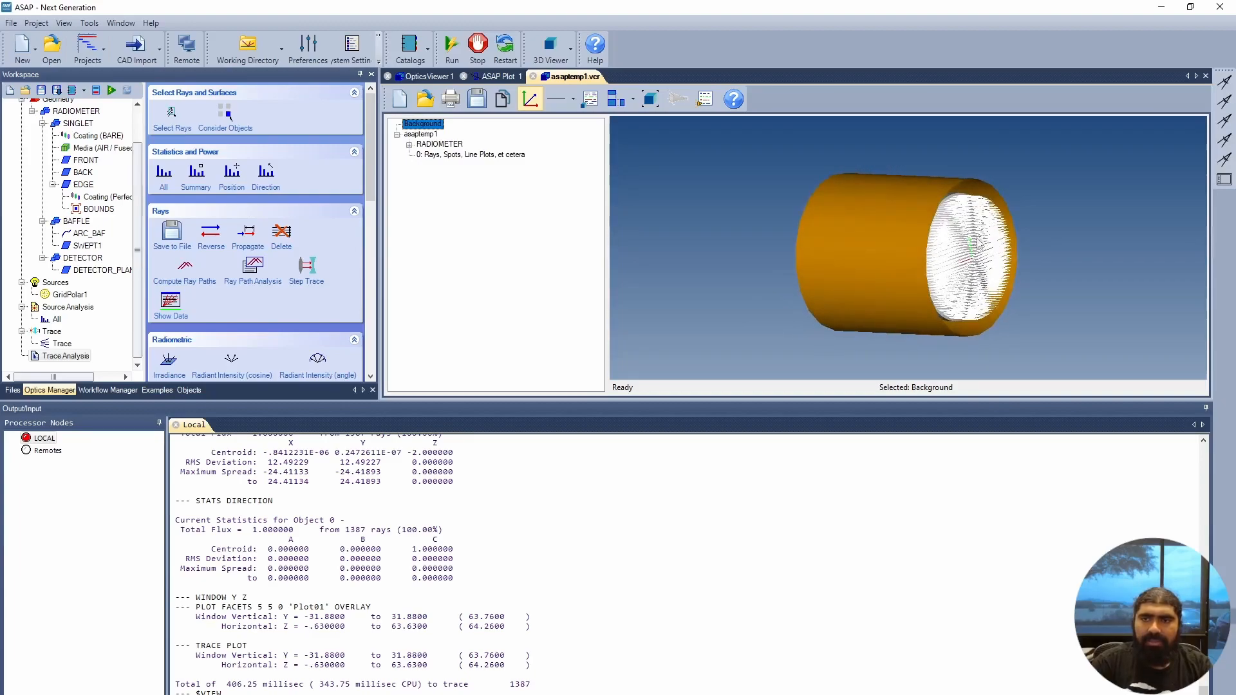
left_click_drag(1055, 235, 746, 249)
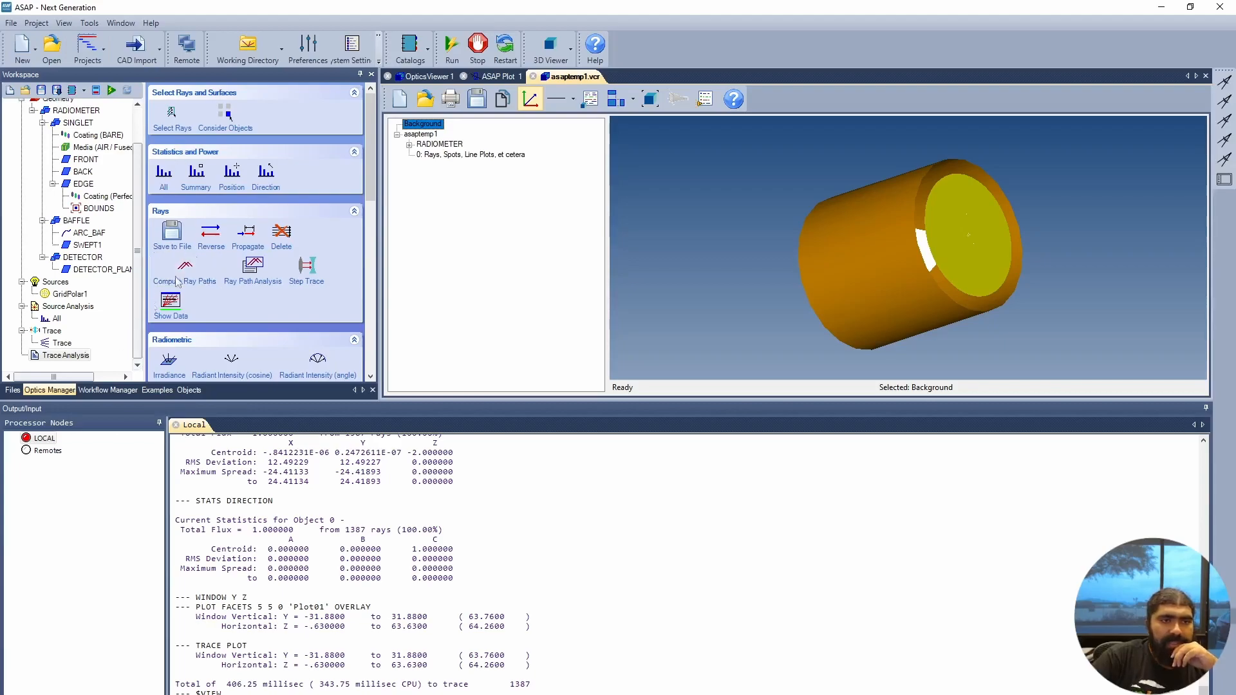
Add a Consider Objects entry to the trace analysis that includes only RADIOMETER.DETECTOR.DETECTOR_PLANE.
scroll(255, 238, "down", 1)
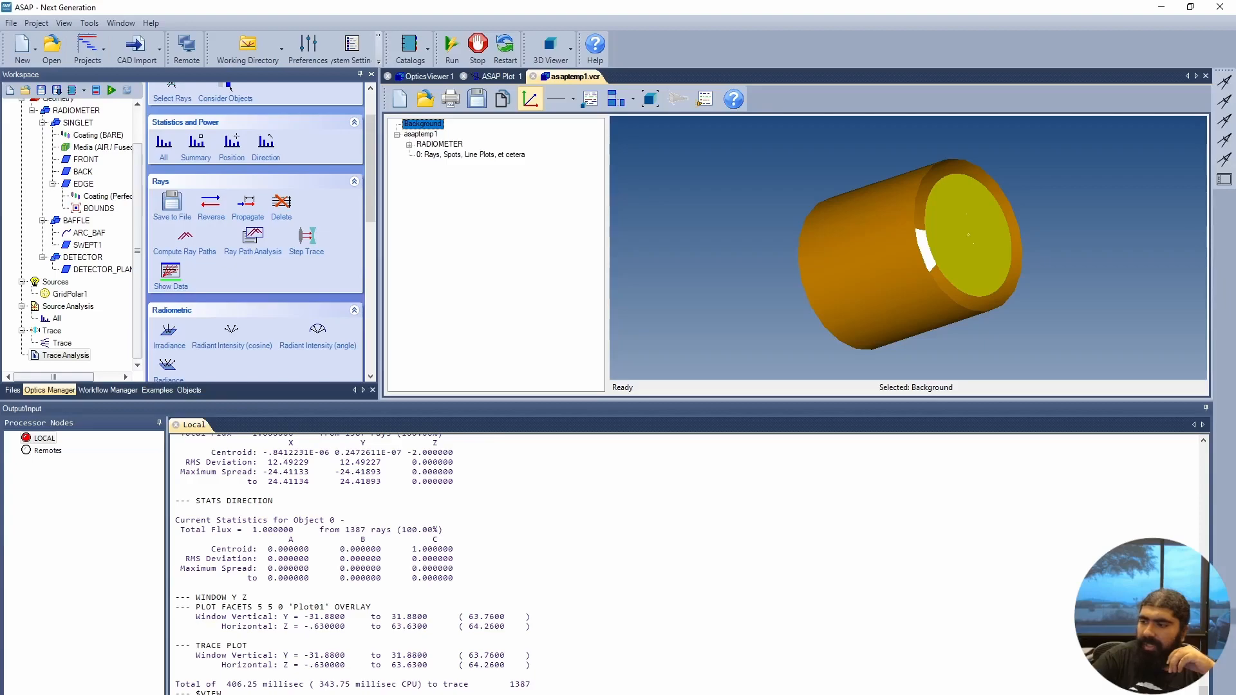
scroll(248, 203, "up", 1)
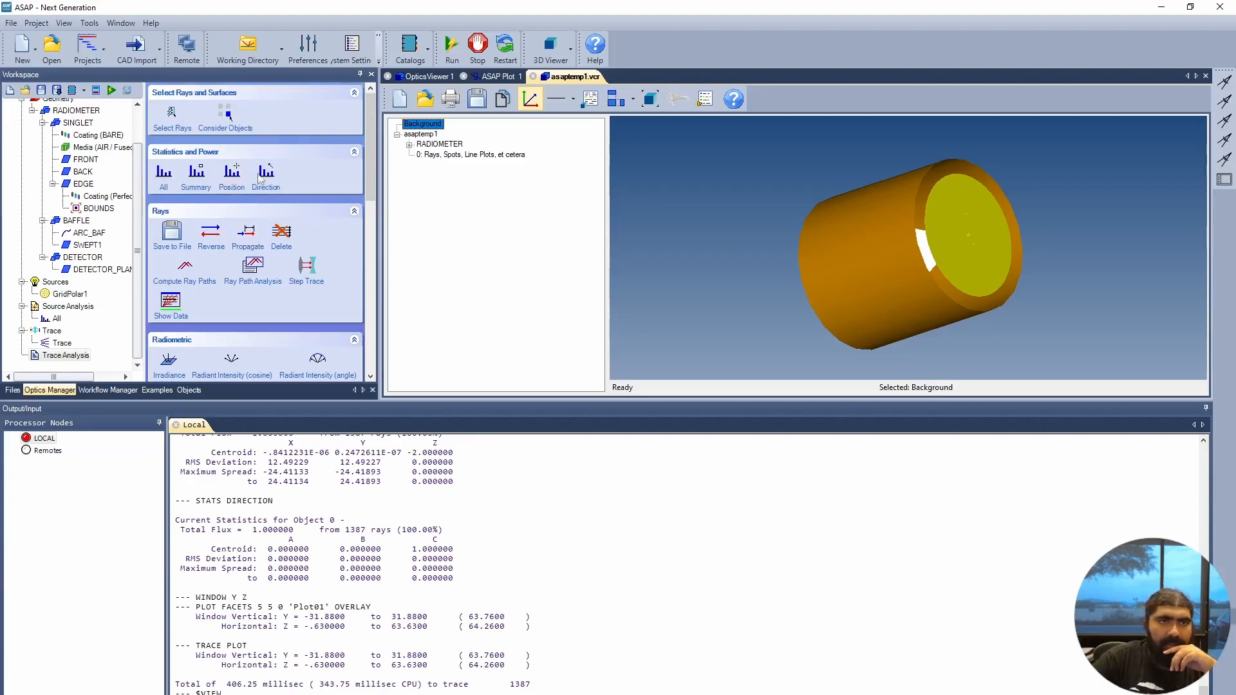
left_click(228, 119)
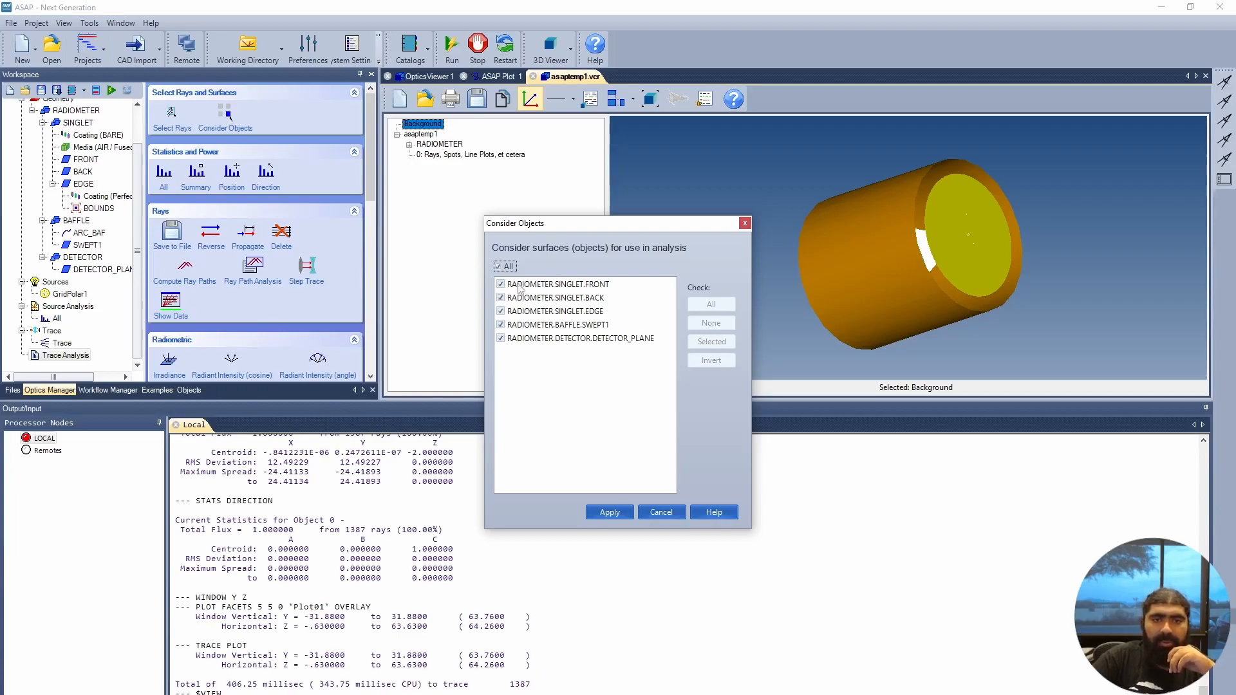
left_click(502, 266)
left_click(503, 266)
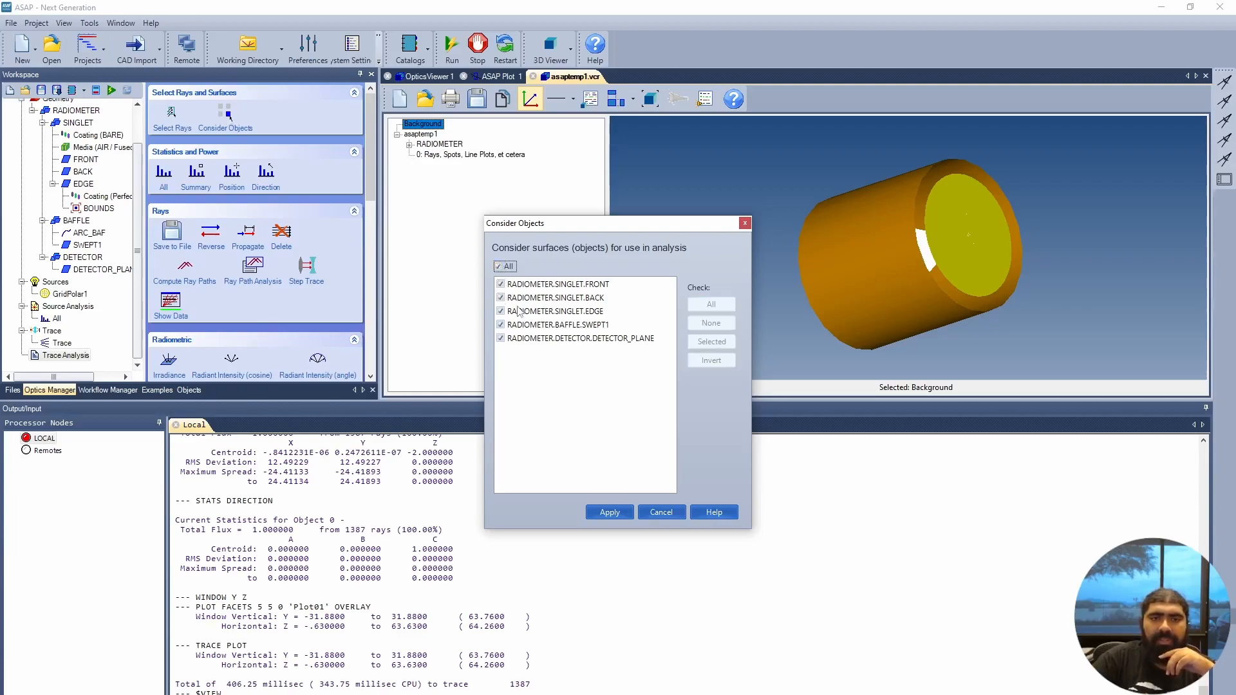
left_click(499, 267)
left_click(499, 266)
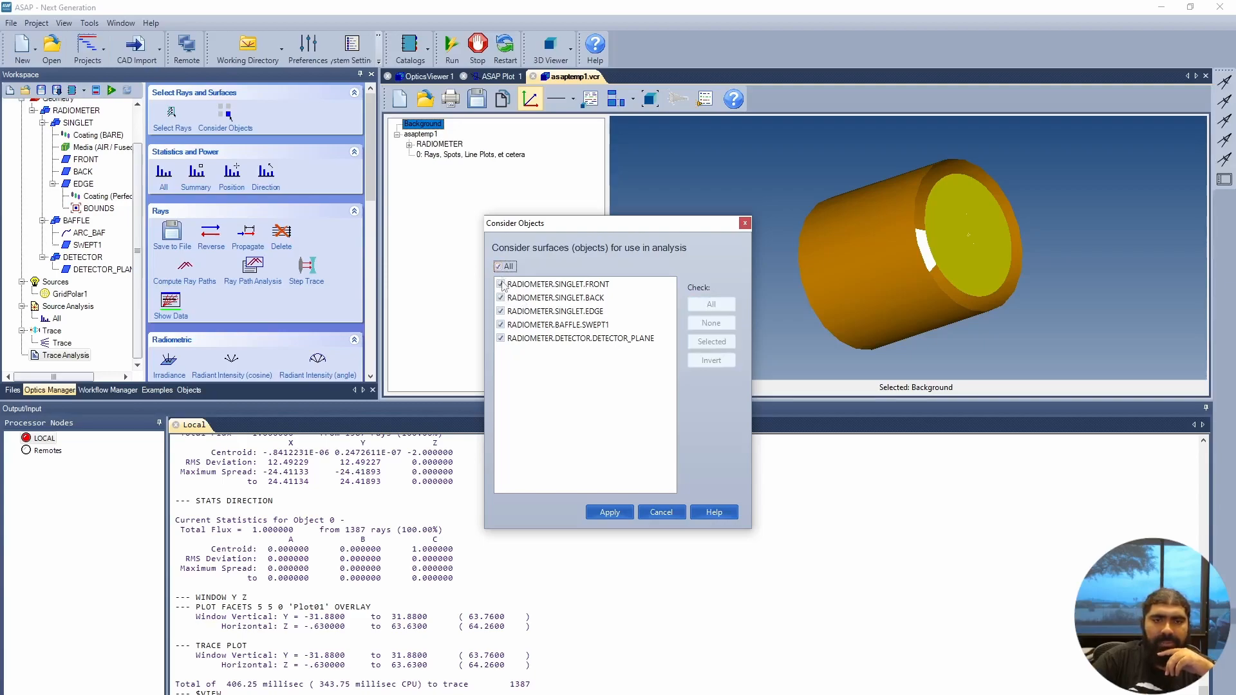
left_click(500, 267)
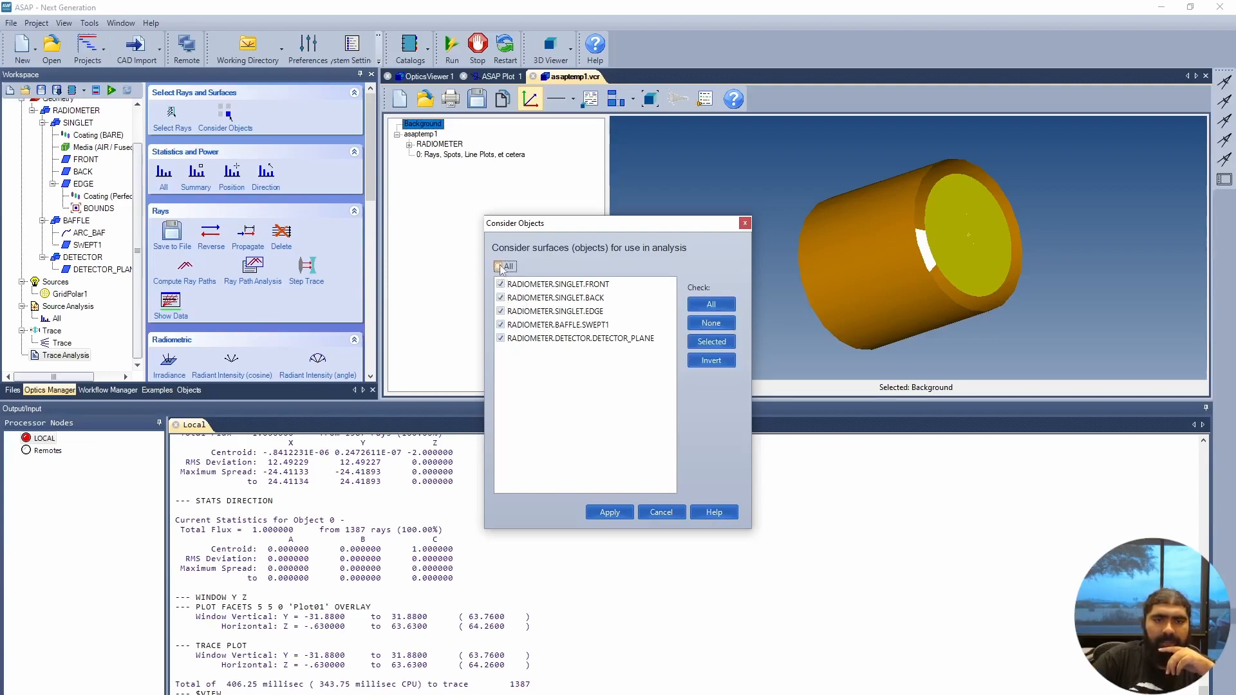
left_click(500, 284)
left_click(500, 297)
left_click(500, 311)
left_click(500, 325)
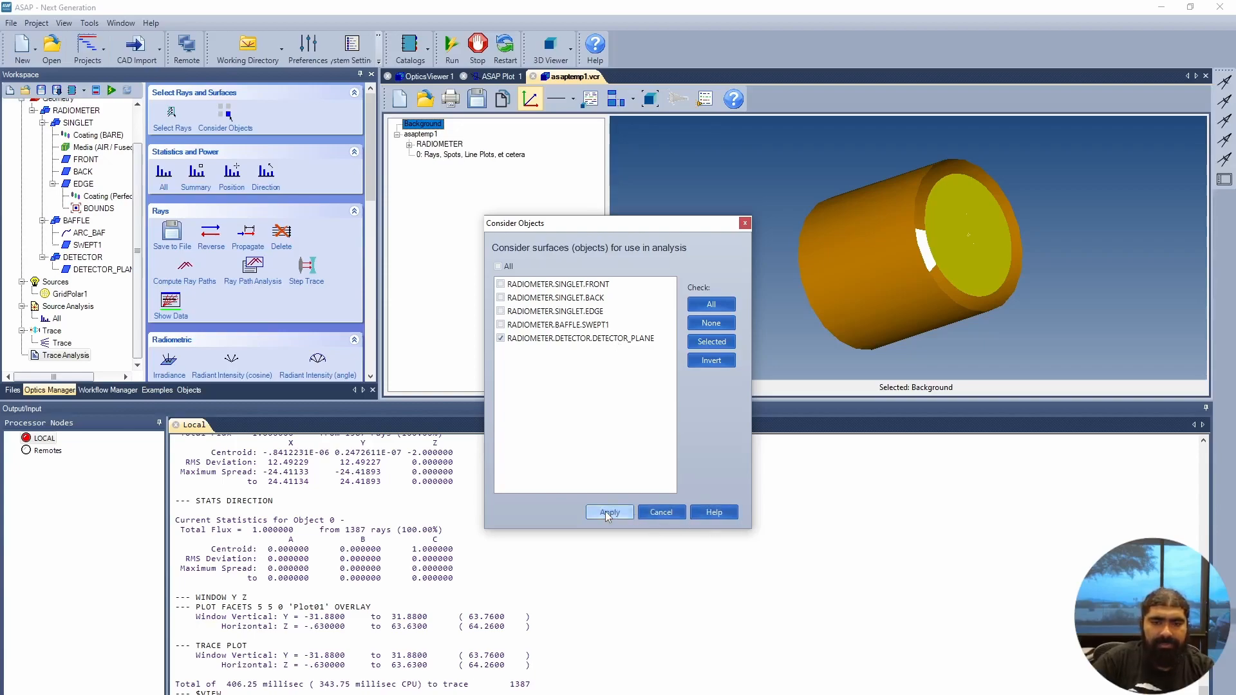
left_click(608, 513)
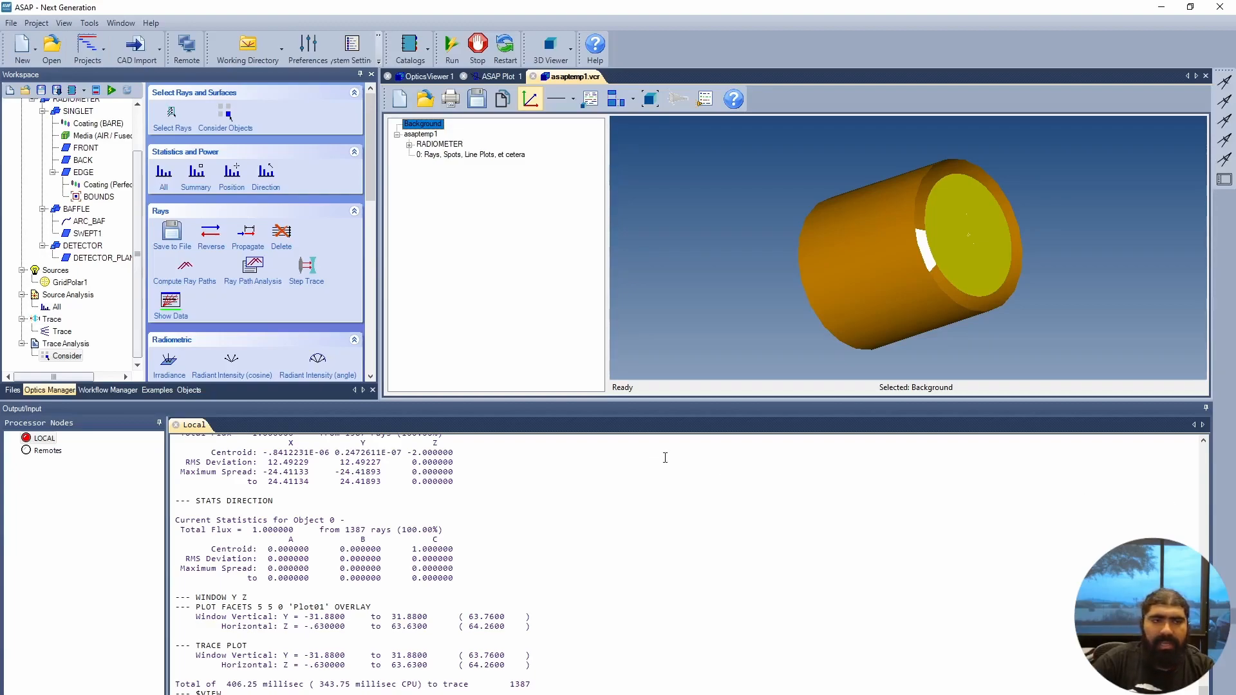
Add an auto-scaled irradiance analysis with a plot, Y vertical, X horizontal, vertical resolution 51 and aspect ratio 1.
scroll(190, 308, "down", 2)
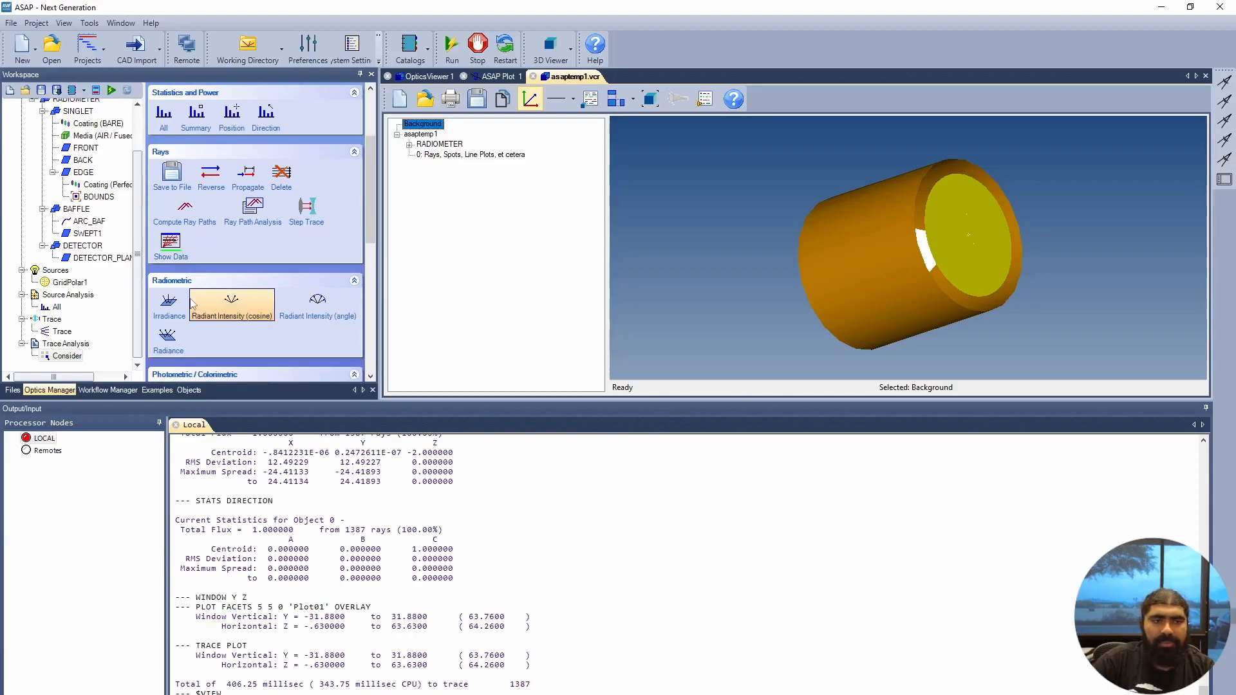
left_click(170, 306)
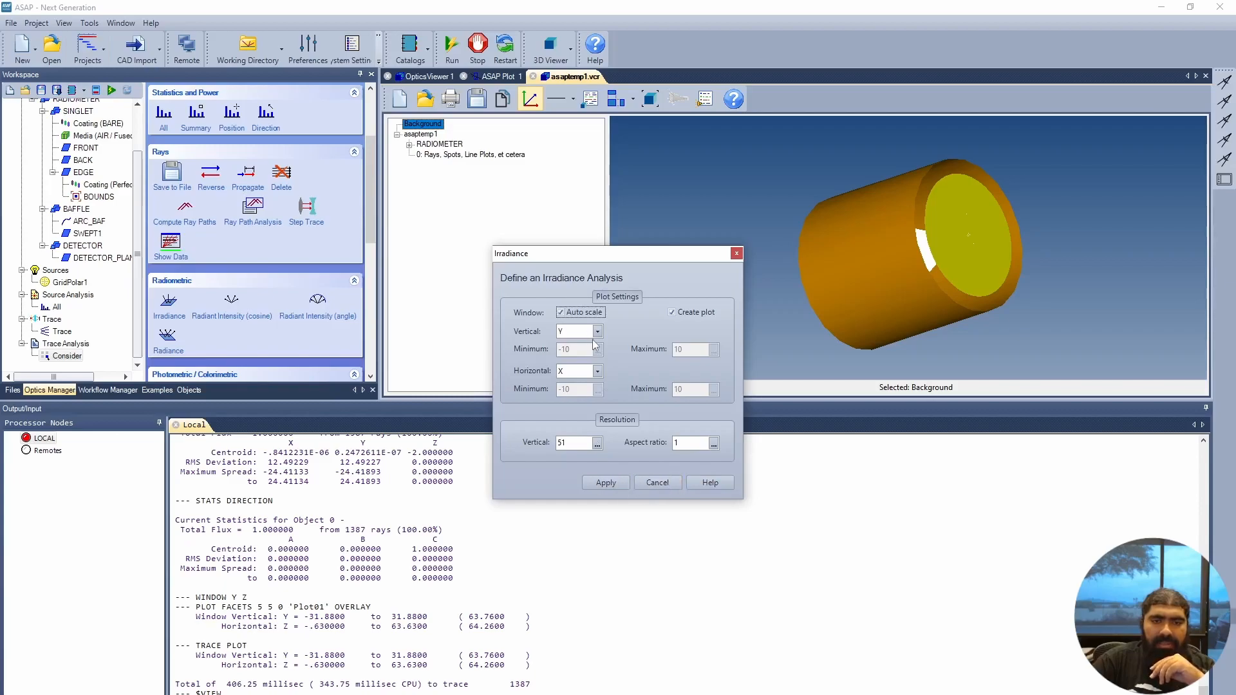
left_click(604, 482)
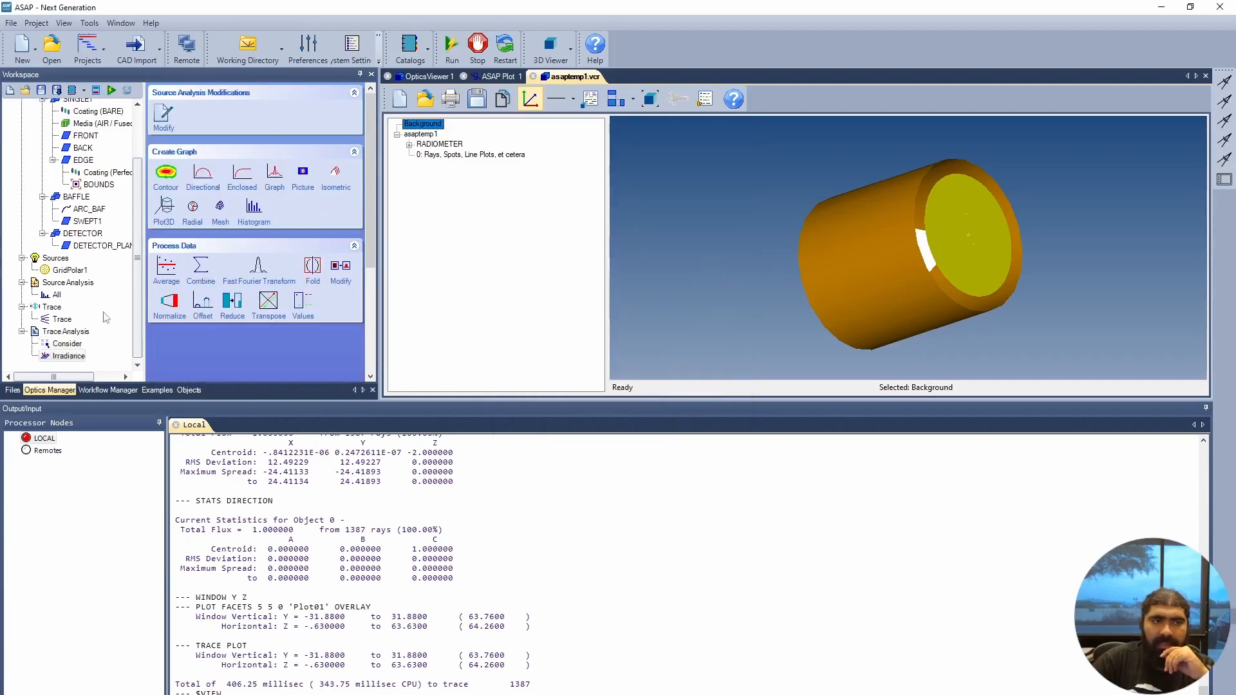
Add Picture and Isometric graphs to the irradiance analysis, with the isometric resolution set to 1, and run the optical system.
left_click(64, 344)
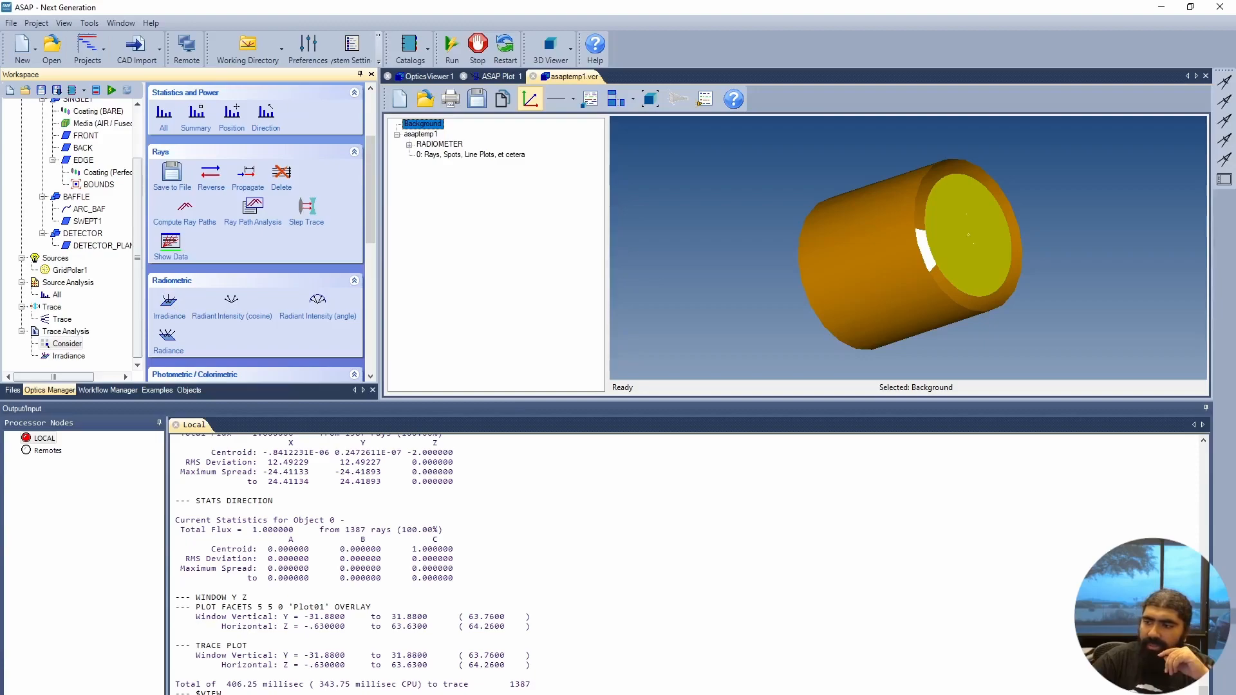
left_click(76, 357)
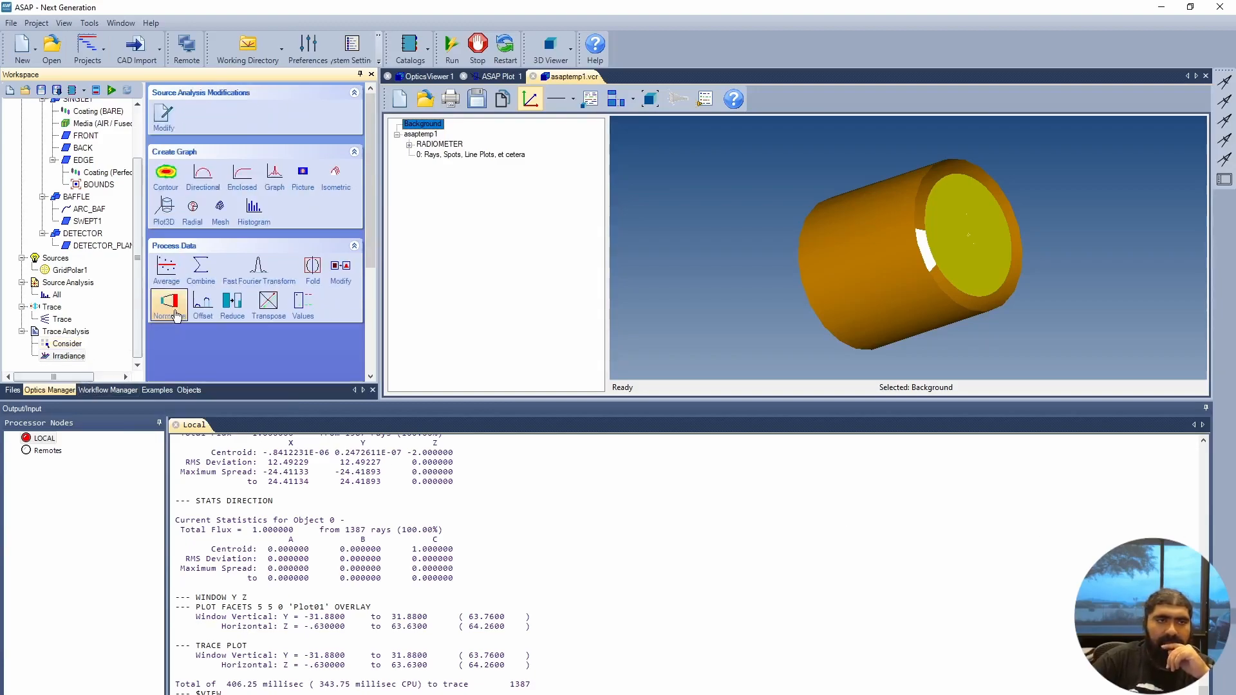
left_click(308, 179)
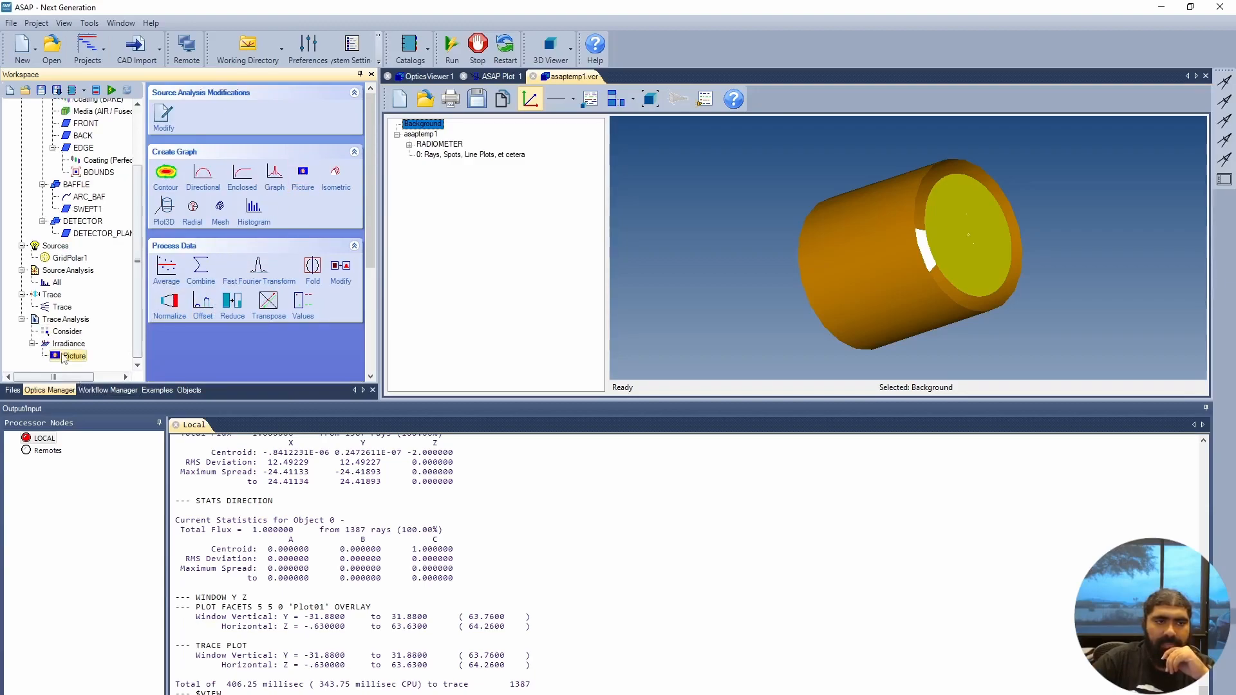
left_click(67, 356)
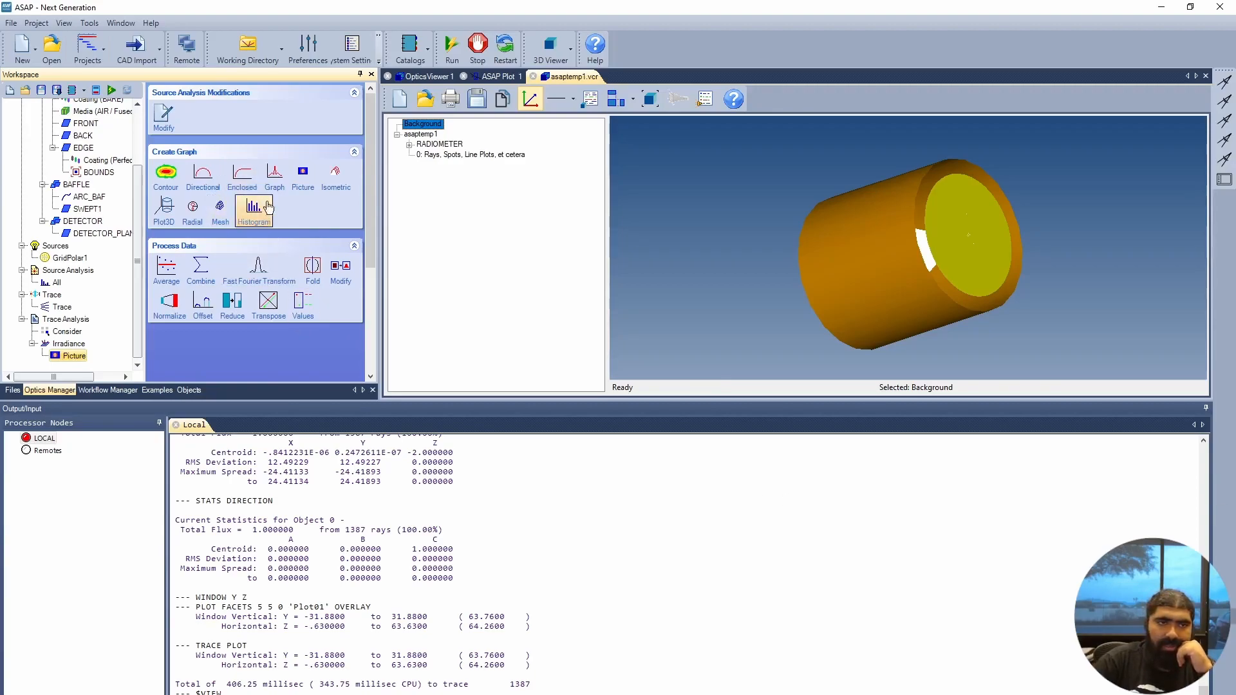
left_click(335, 175)
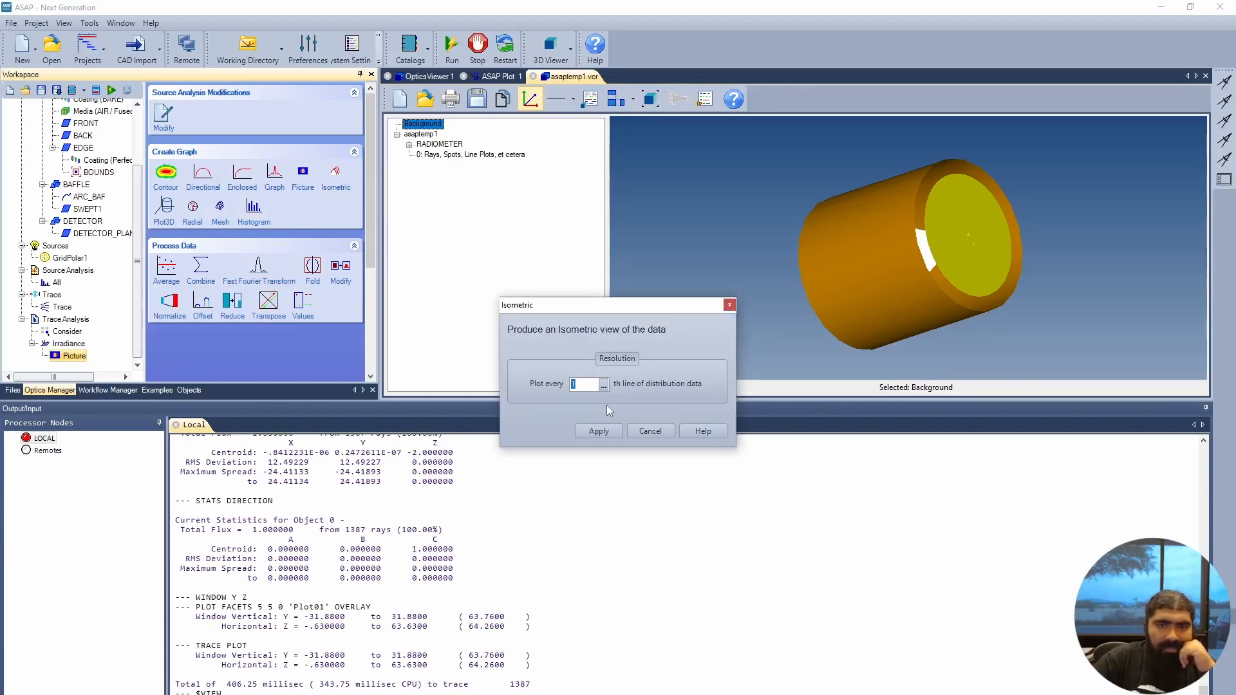
left_click(599, 431)
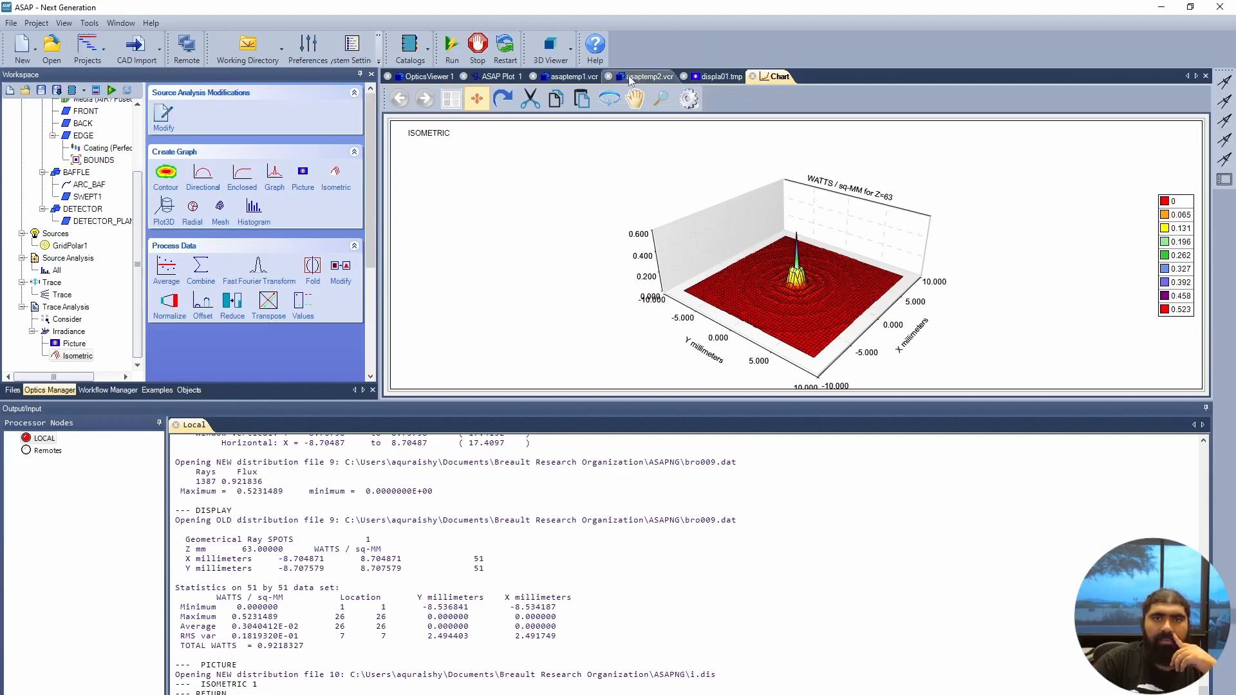
Review the 3D trace model, the detector spot plot and the earlier ray trace profile plot.
left_click(573, 76)
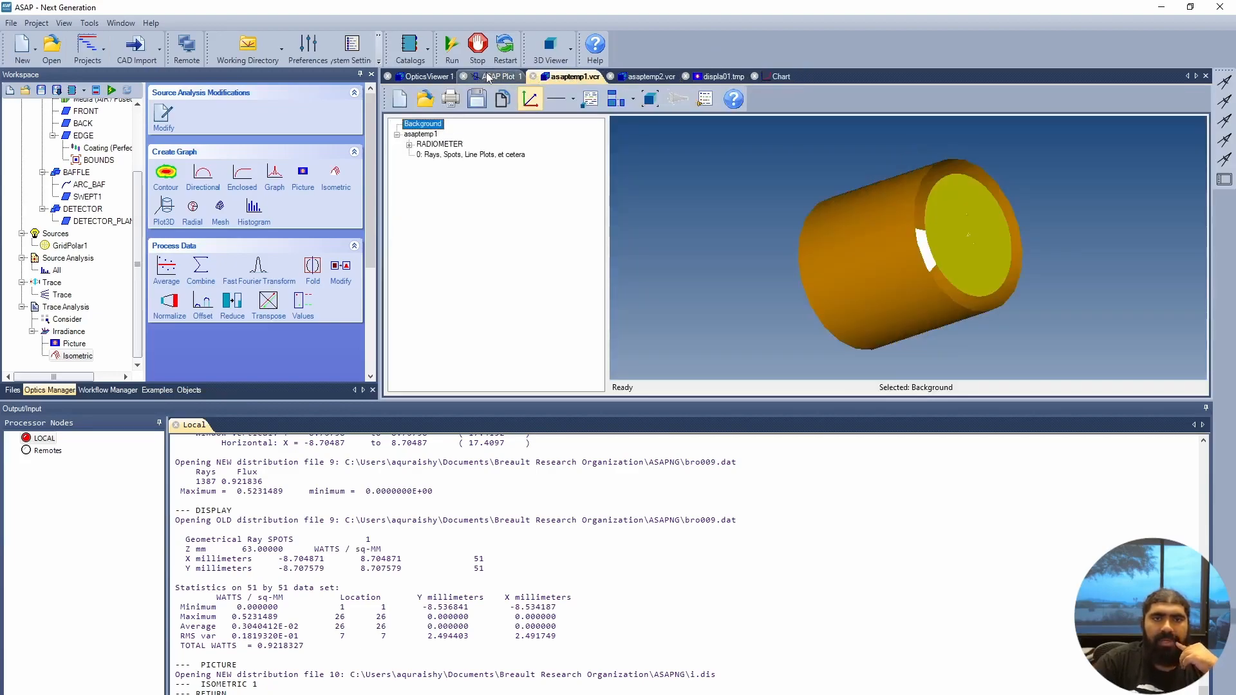
left_click(504, 76)
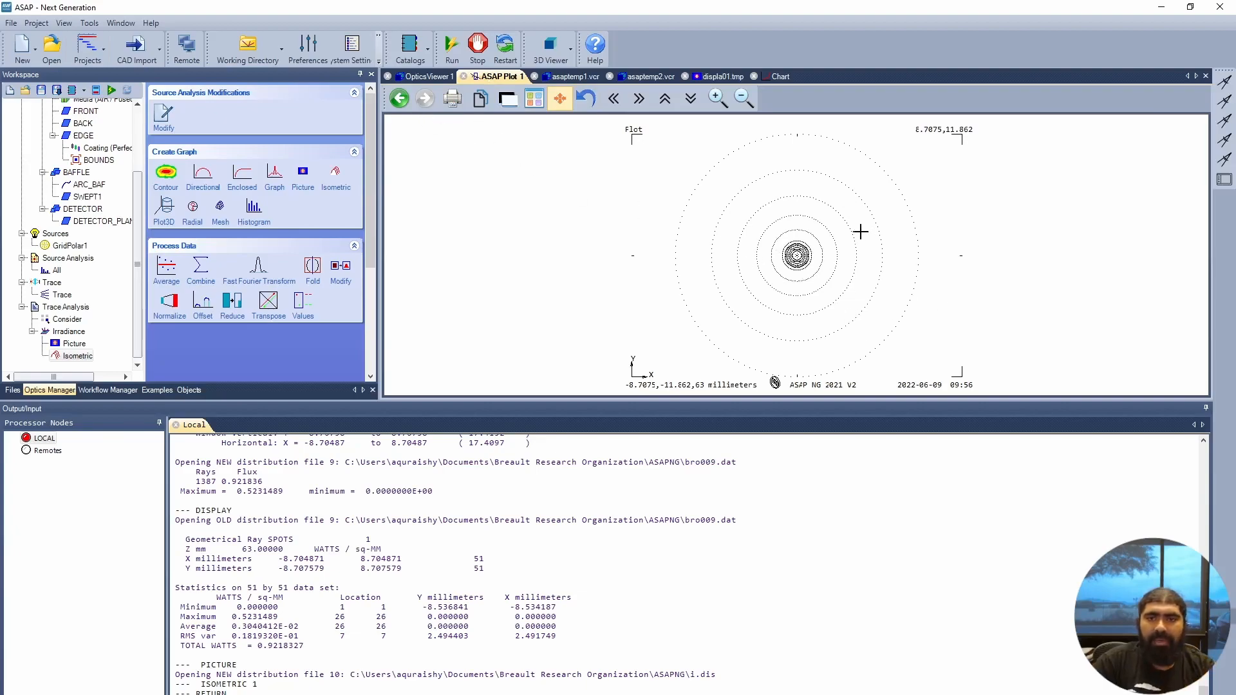
left_click(399, 98)
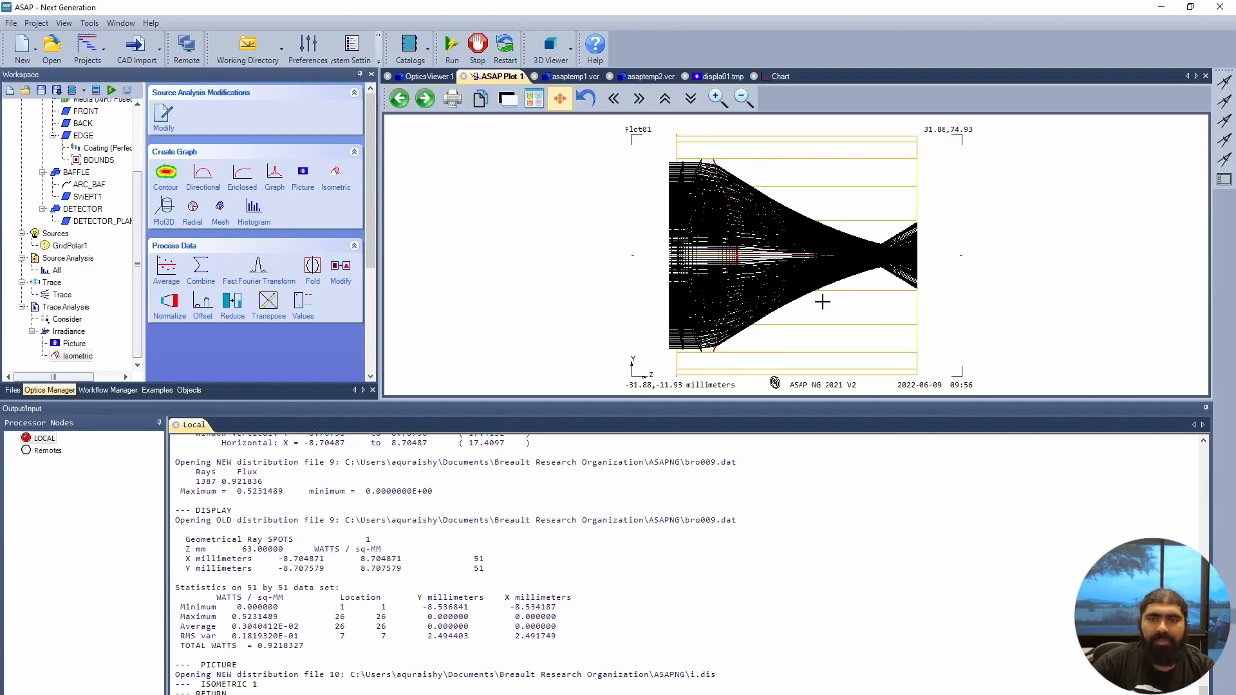
Bring back the detector spot plot, and hide the SWEPT1 baffle in the asaptemp1.vcr model to expose the traced rays.
left_click(425, 98)
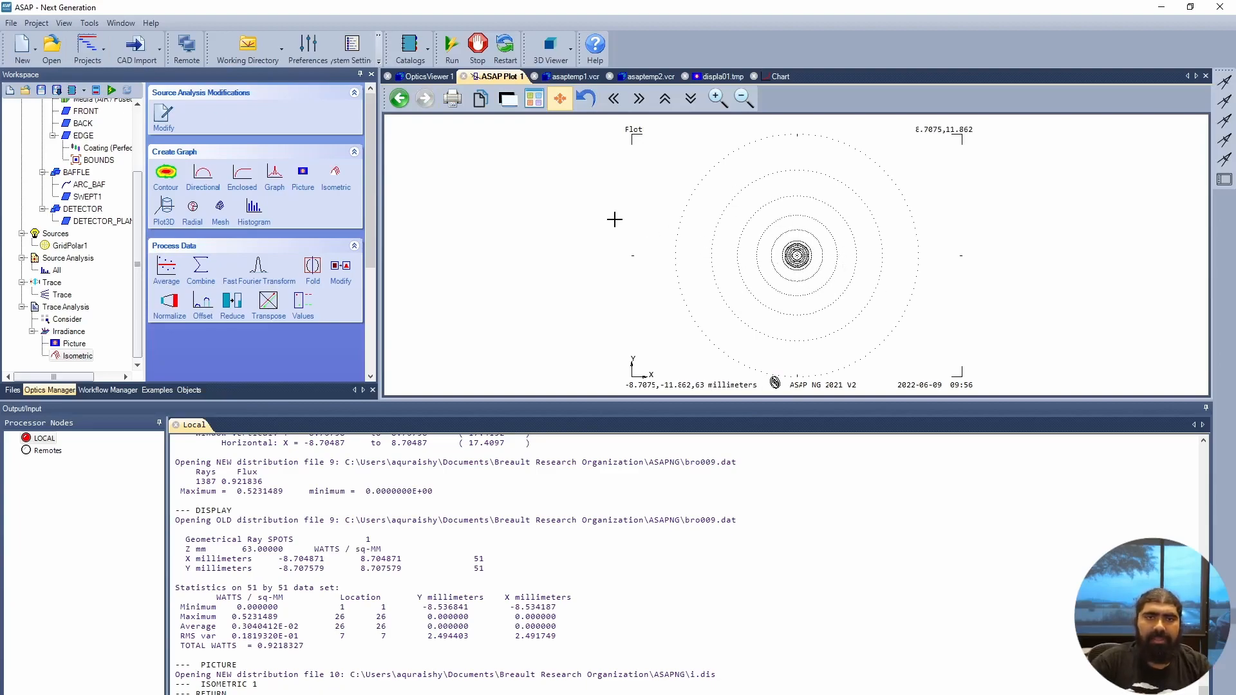
left_click(574, 78)
left_click_drag(774, 332, 846, 339)
left_click(958, 271)
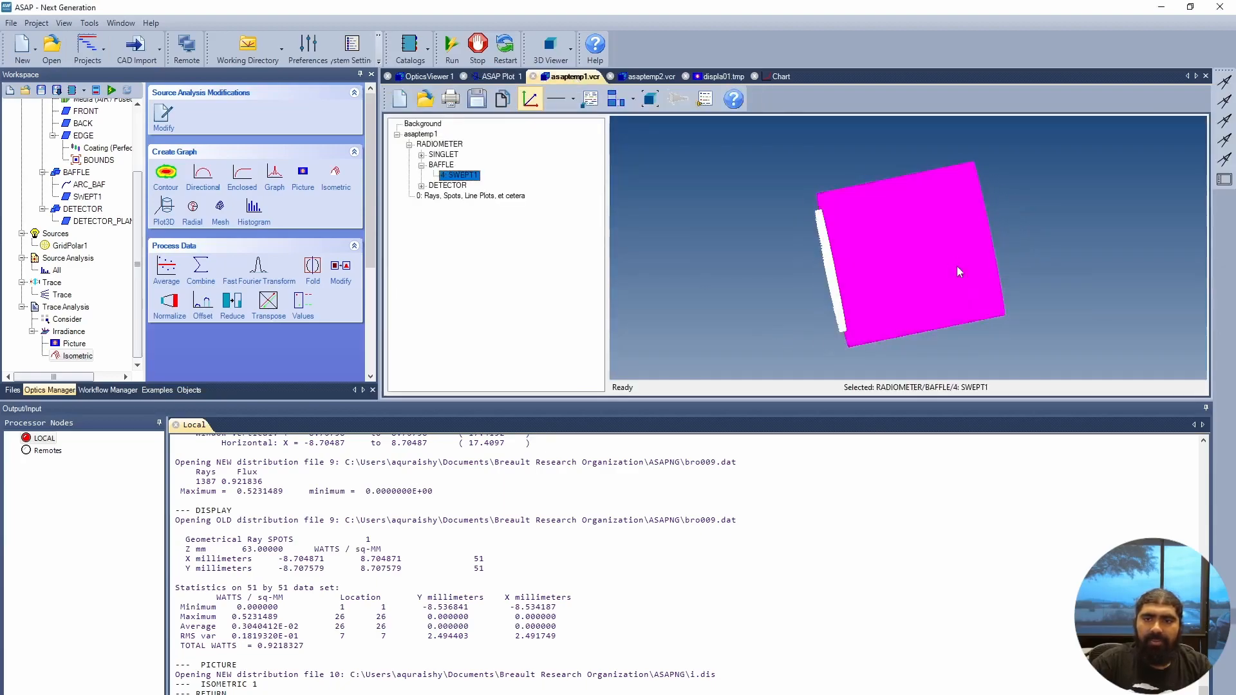
right_click(933, 213)
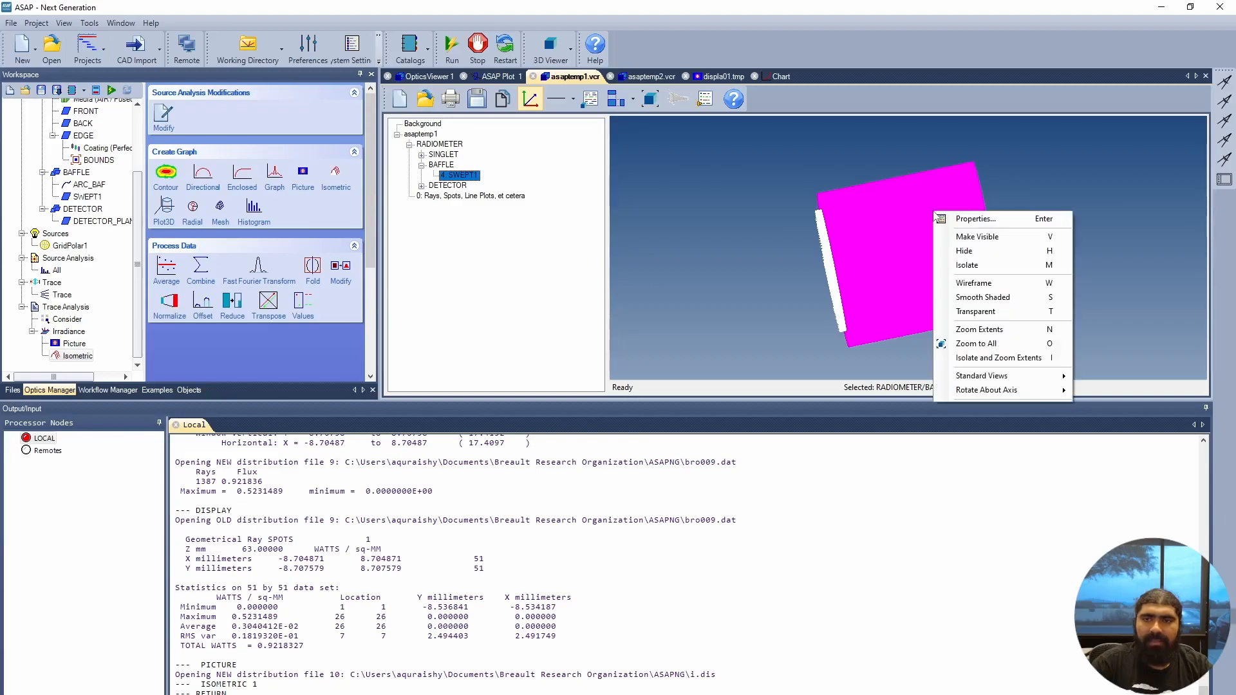
left_click(987, 252)
right_click(961, 285)
left_click_drag(909, 274, 873, 283)
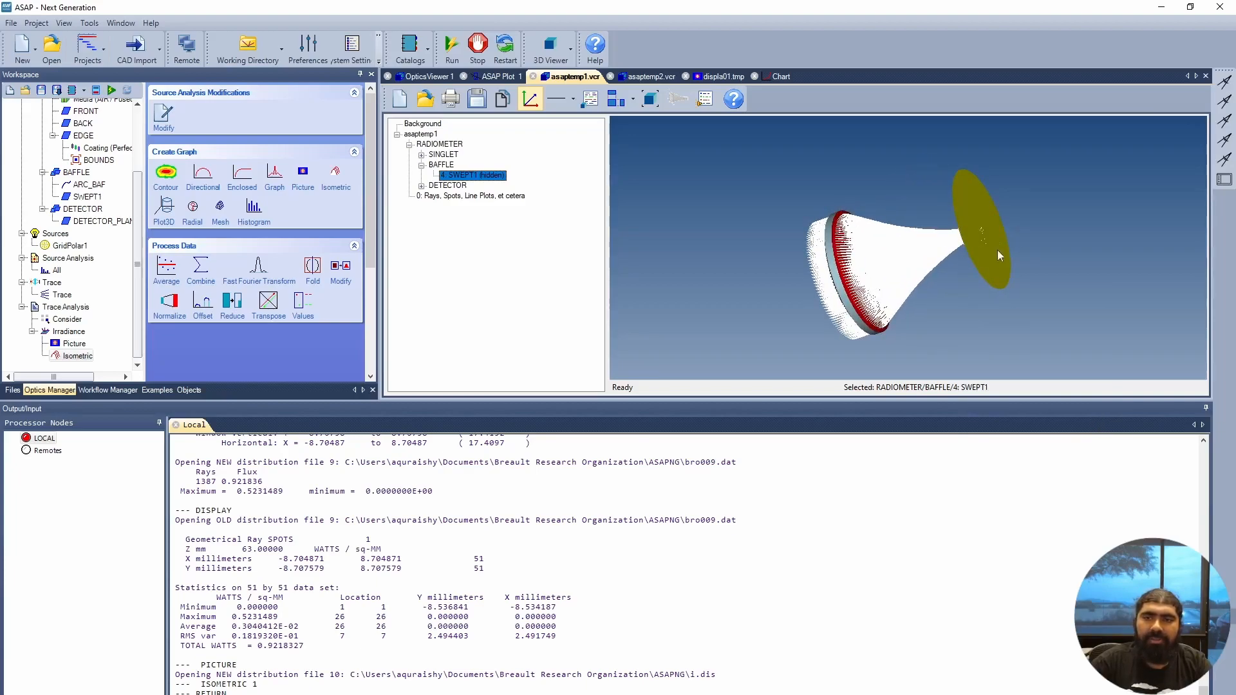
Close the asaptemp2.vcr 3D view and bring up the irradiance picture and the isometric chart.
left_click(651, 77)
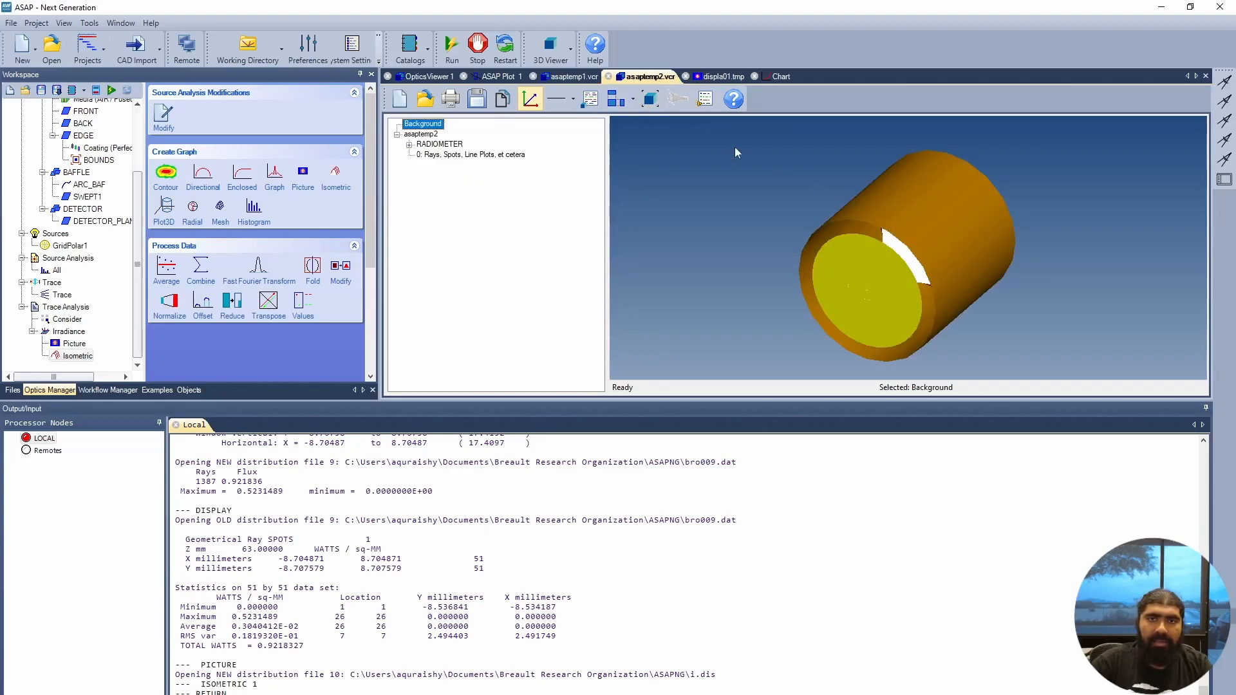
left_click(608, 76)
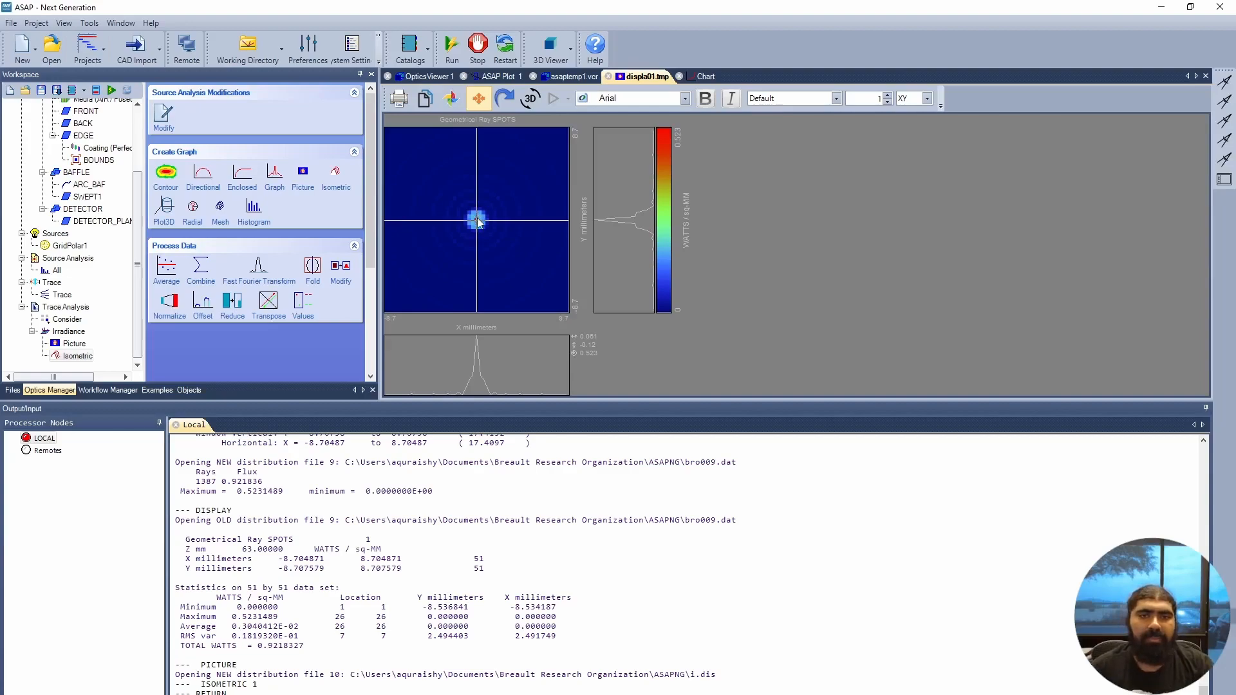
left_click(700, 77)
left_click(842, 297)
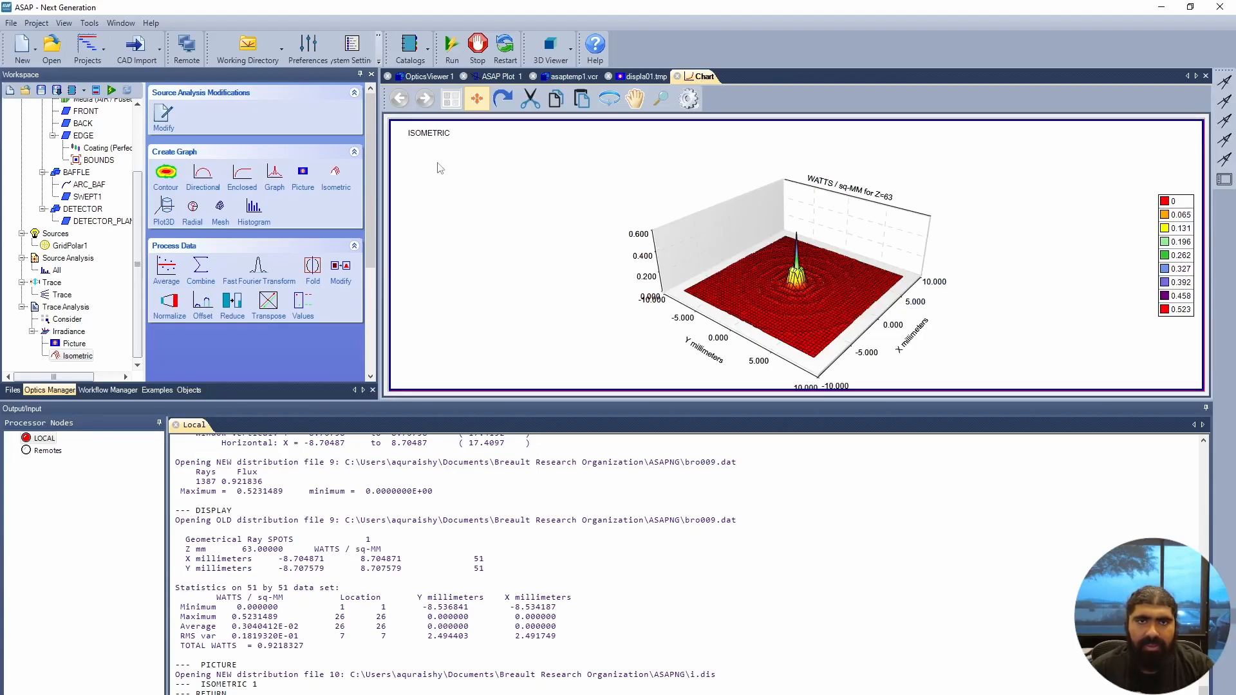
Examine the central irradiance peak in the isometric chart from a lower, shifted and enlarged viewpoint.
left_click(608, 100)
left_click_drag(690, 322, 698, 286)
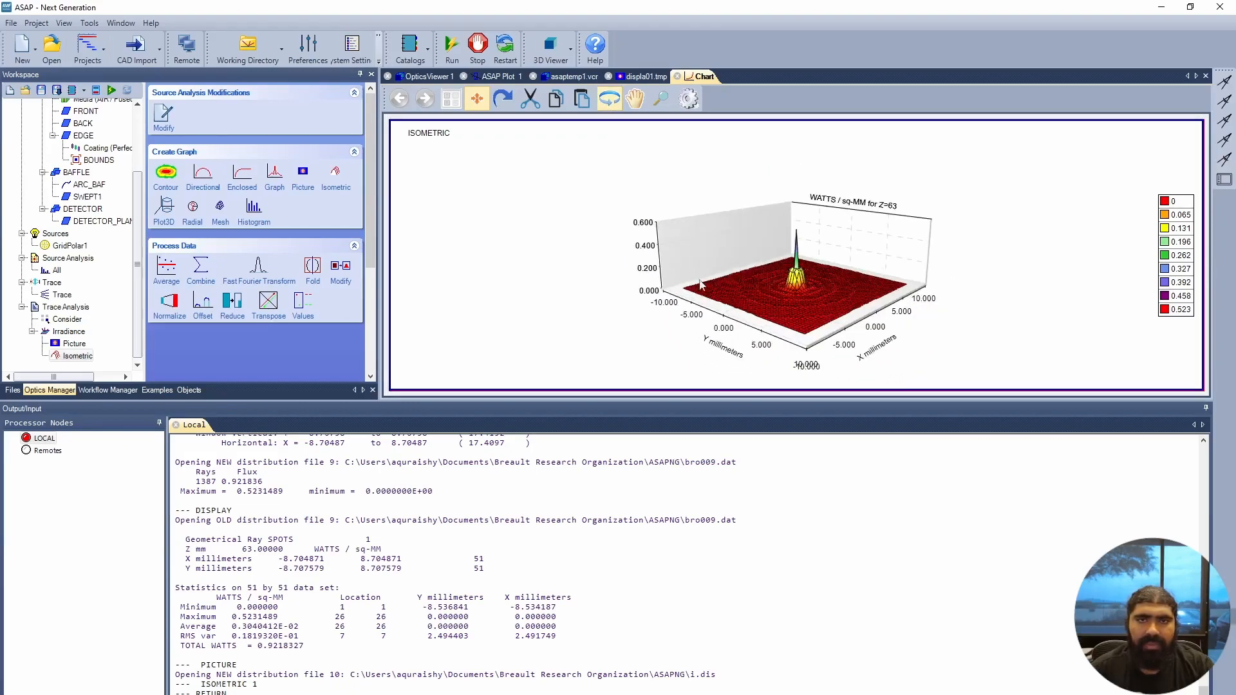
left_click(636, 99)
left_click_drag(823, 259, 848, 258)
left_click(663, 105)
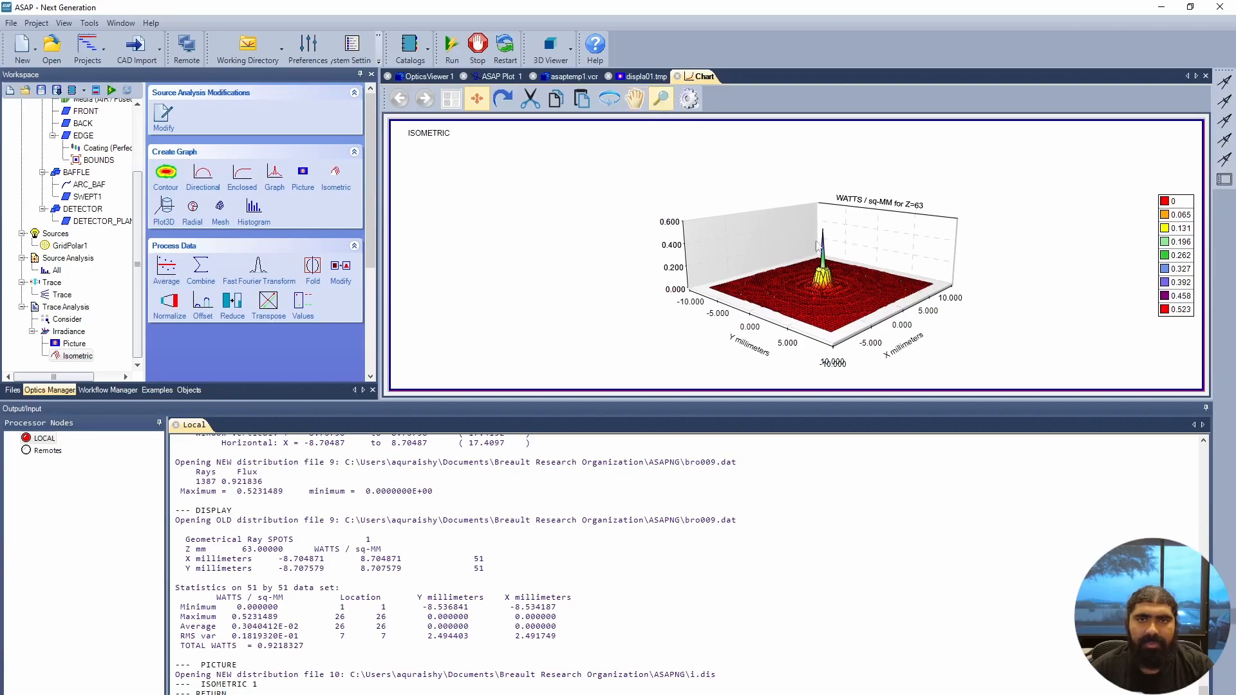
left_click_drag(839, 276, 829, 337)
left_click_drag(841, 209, 837, 345)
left_click_drag(846, 225, 852, 186)
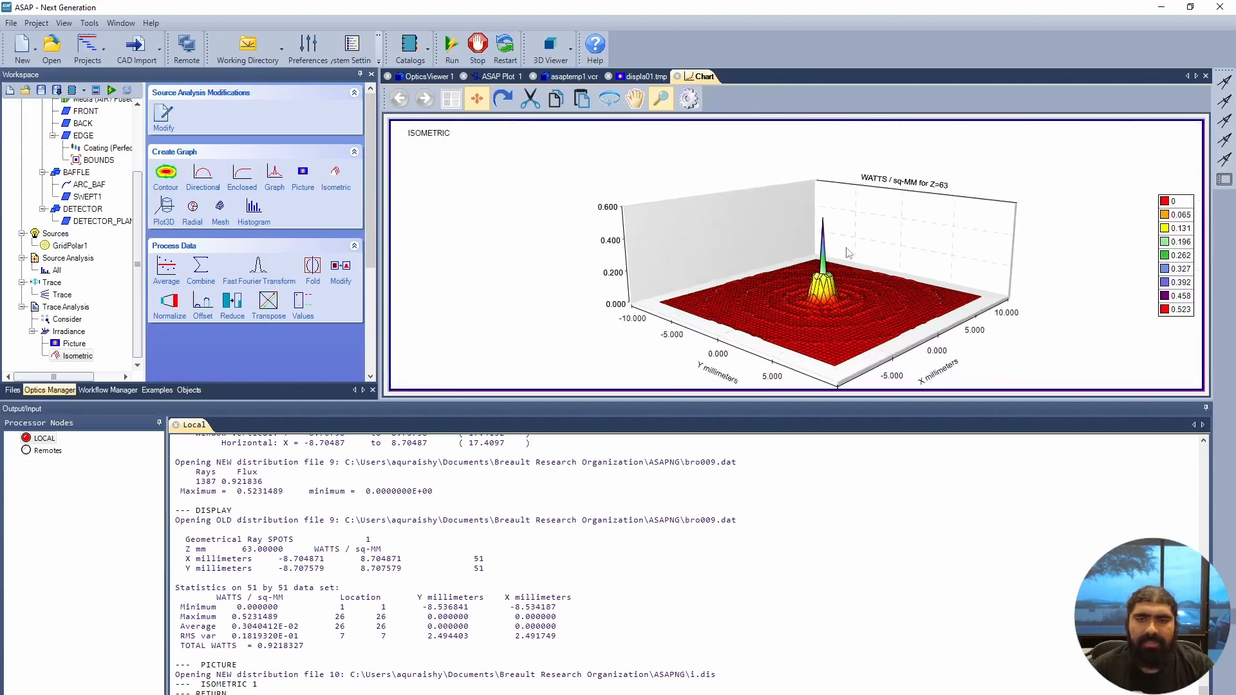
Check the isometric graph's resolution setting and apply it with every 1st line of distribution data plotted.
right_click(82, 356)
left_click(127, 384)
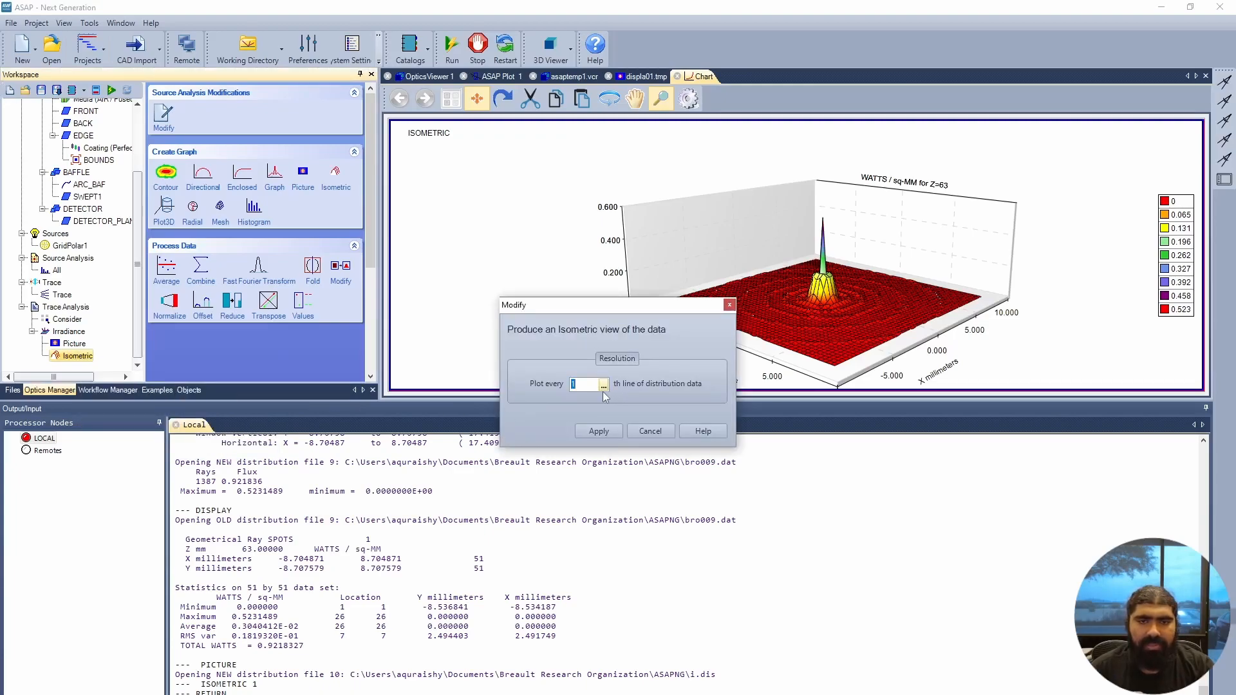
left_click(598, 431)
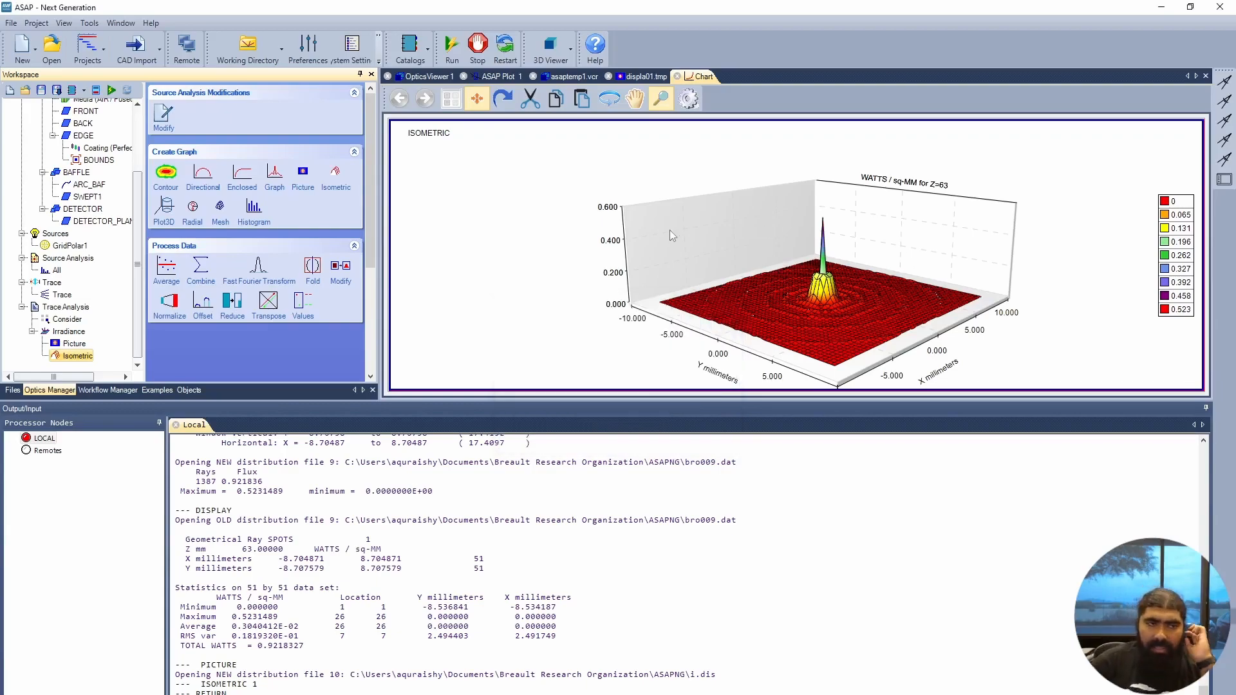
Review the irradiance picture, the traced 3D model, the detector spot plot and the OpticsViewer geometry.
left_click(643, 77)
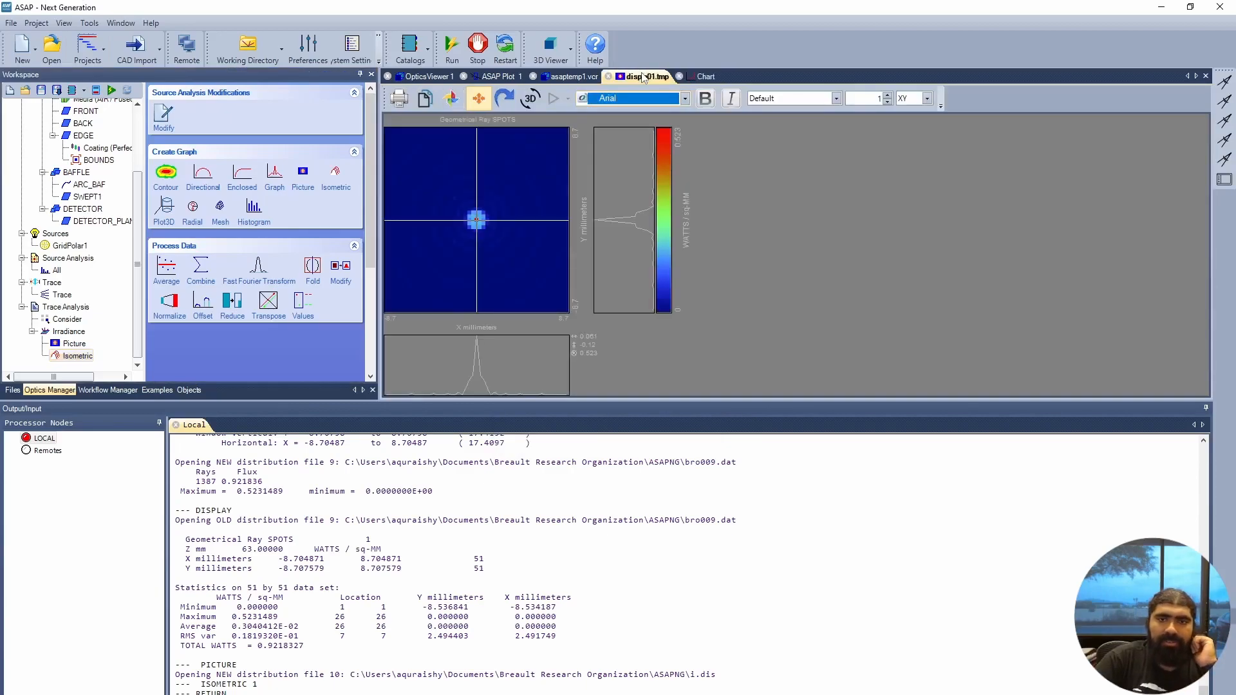
left_click(572, 77)
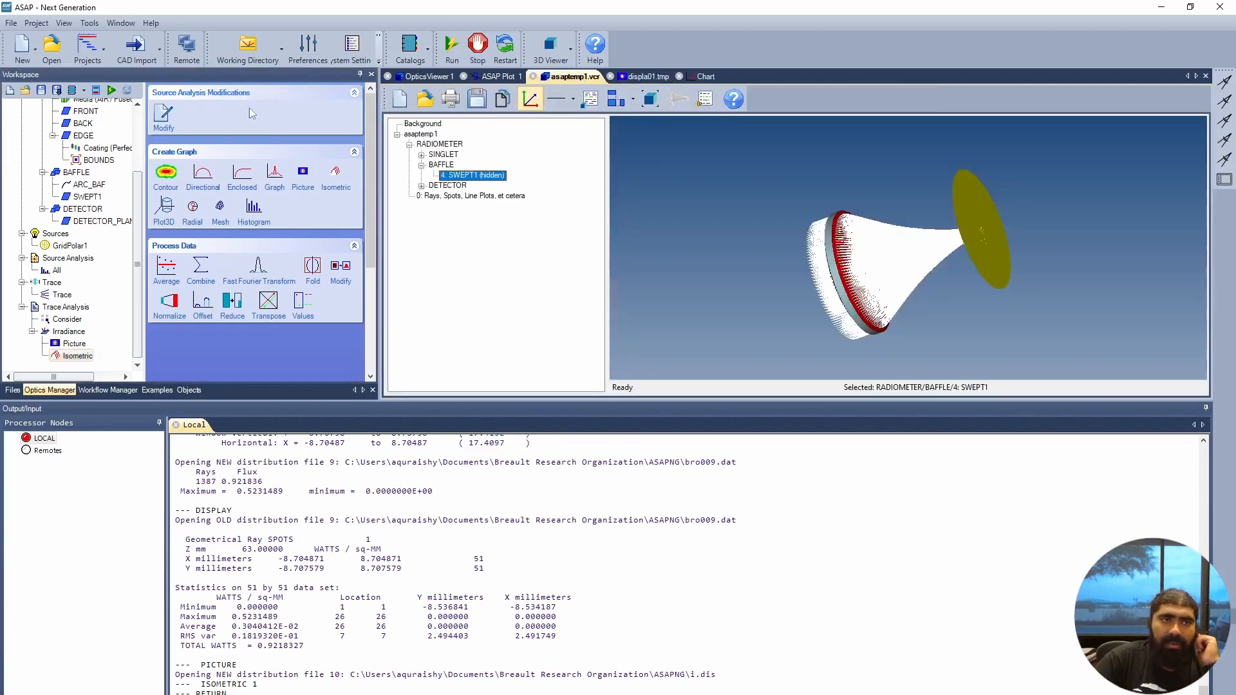
left_click(139, 152)
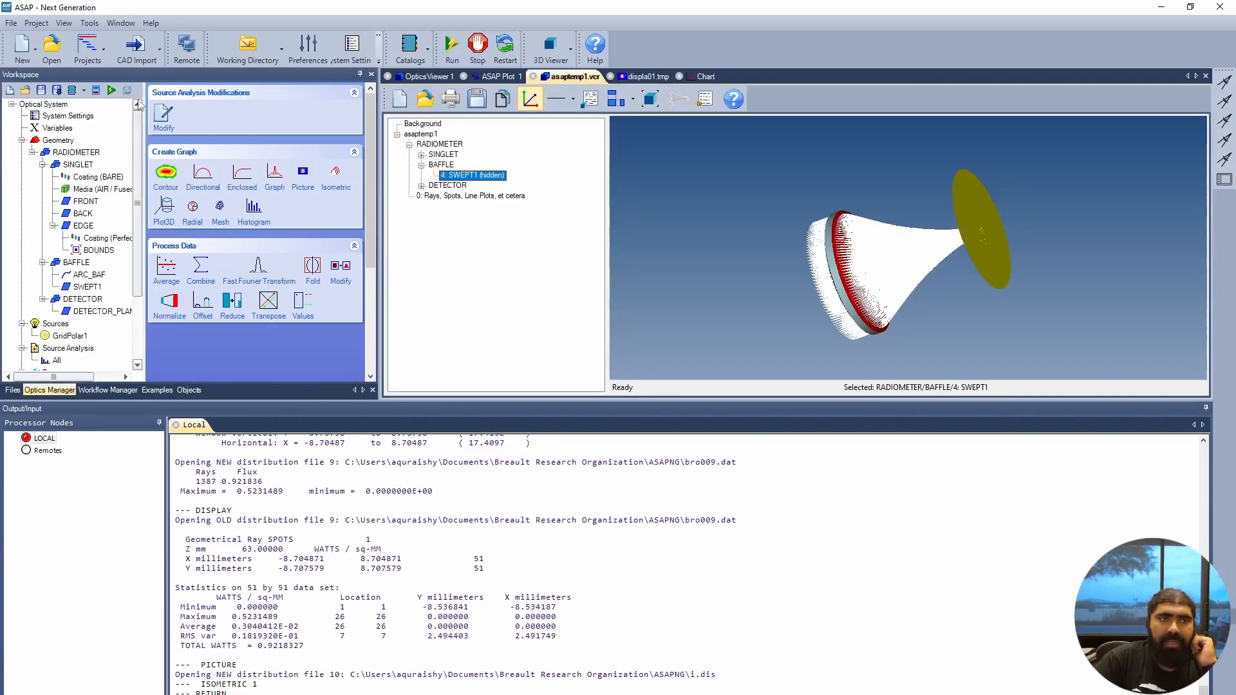
left_click(62, 132)
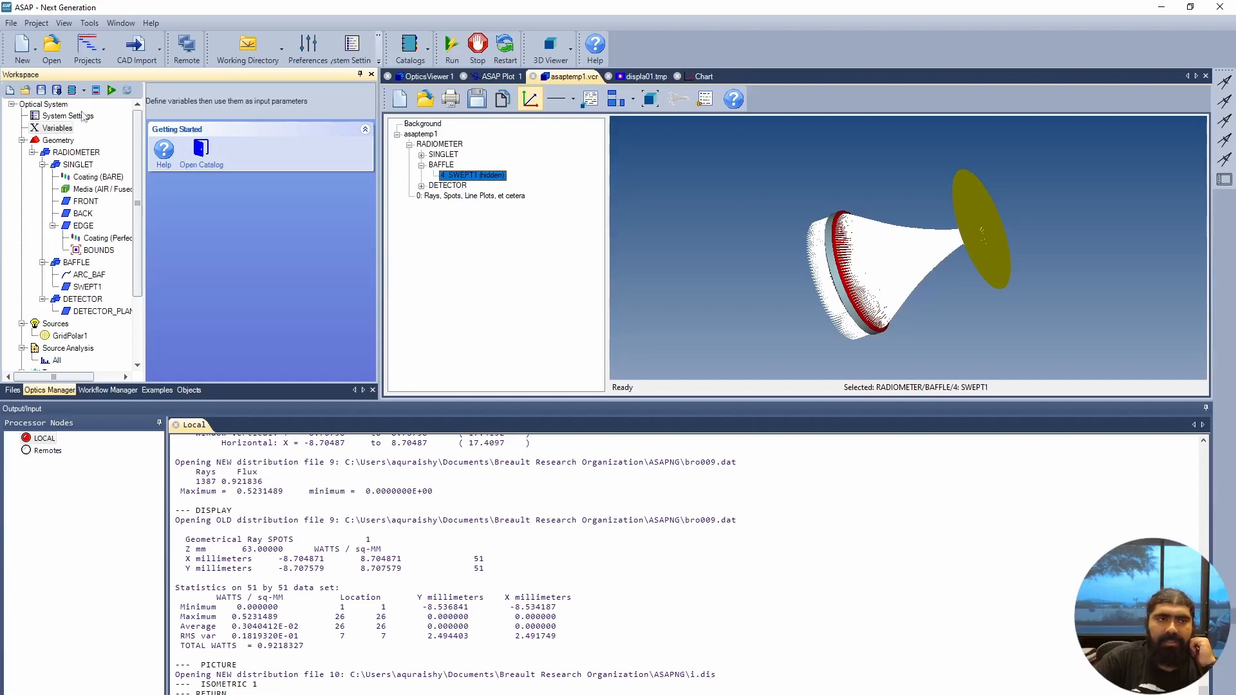
left_click(494, 78)
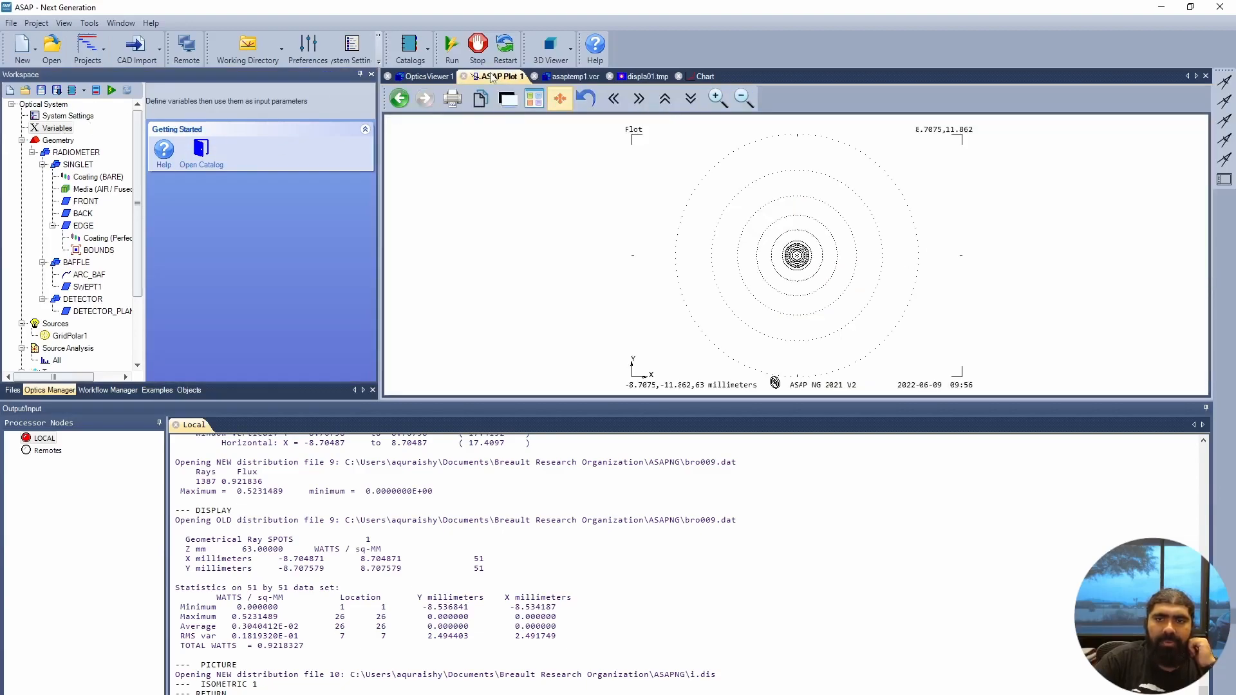
left_click(427, 77)
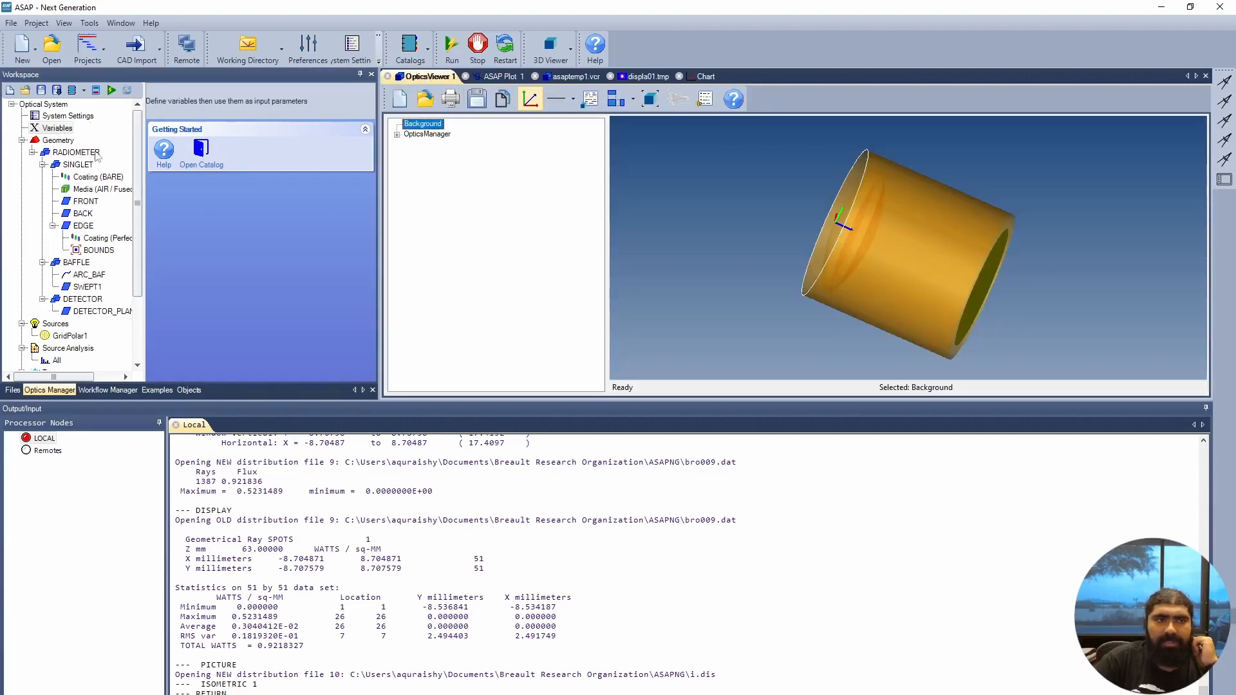
Set the DET_DST detector distance variable to 73 and apply it to the system.
left_click(64, 129)
double_click(65, 129)
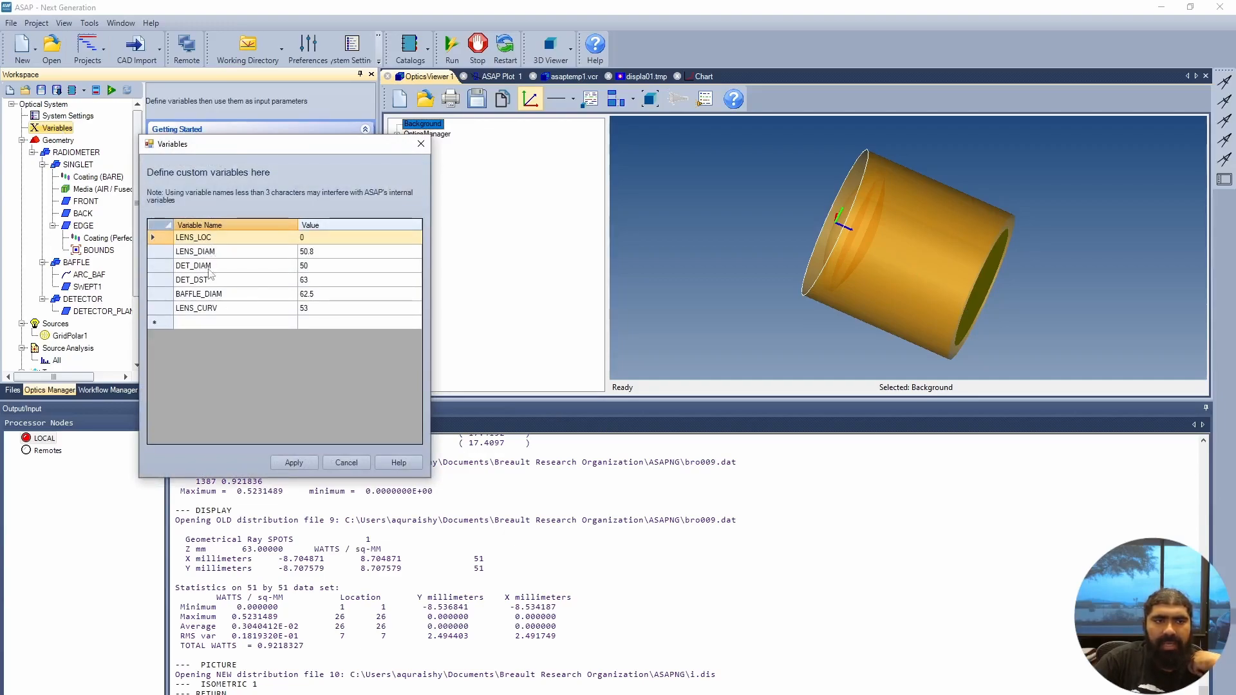
left_click(310, 282)
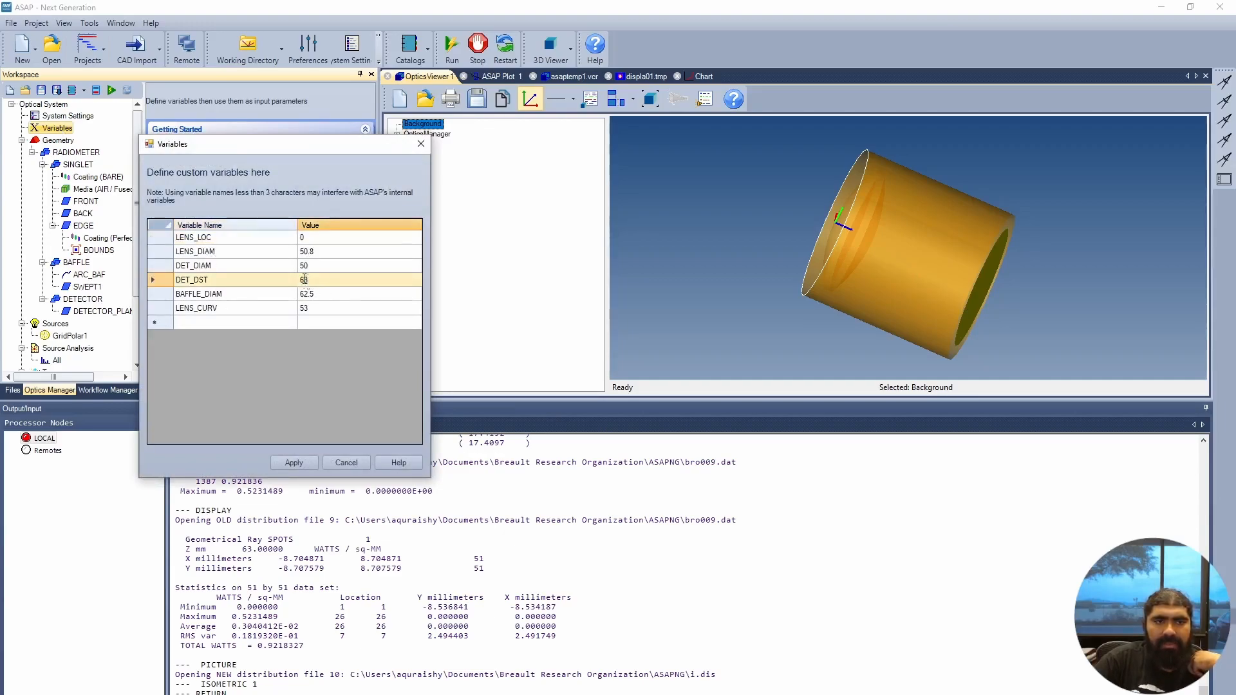
left_click(305, 282)
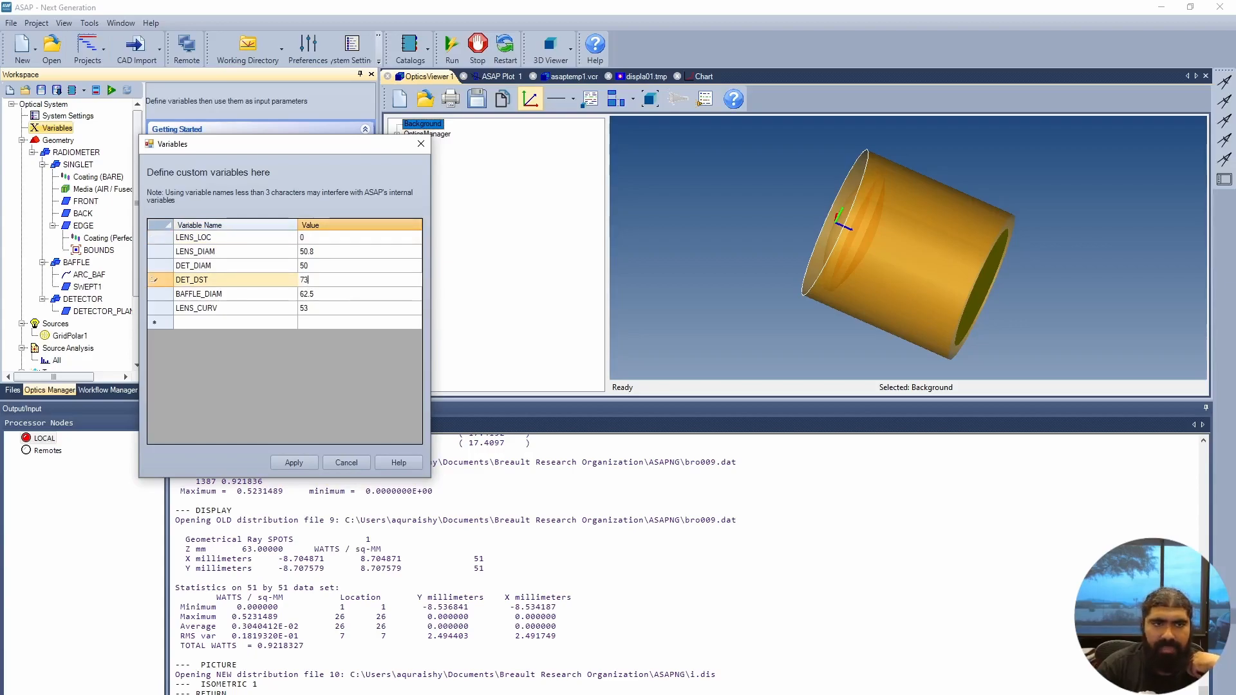
type("73")
key("Return")
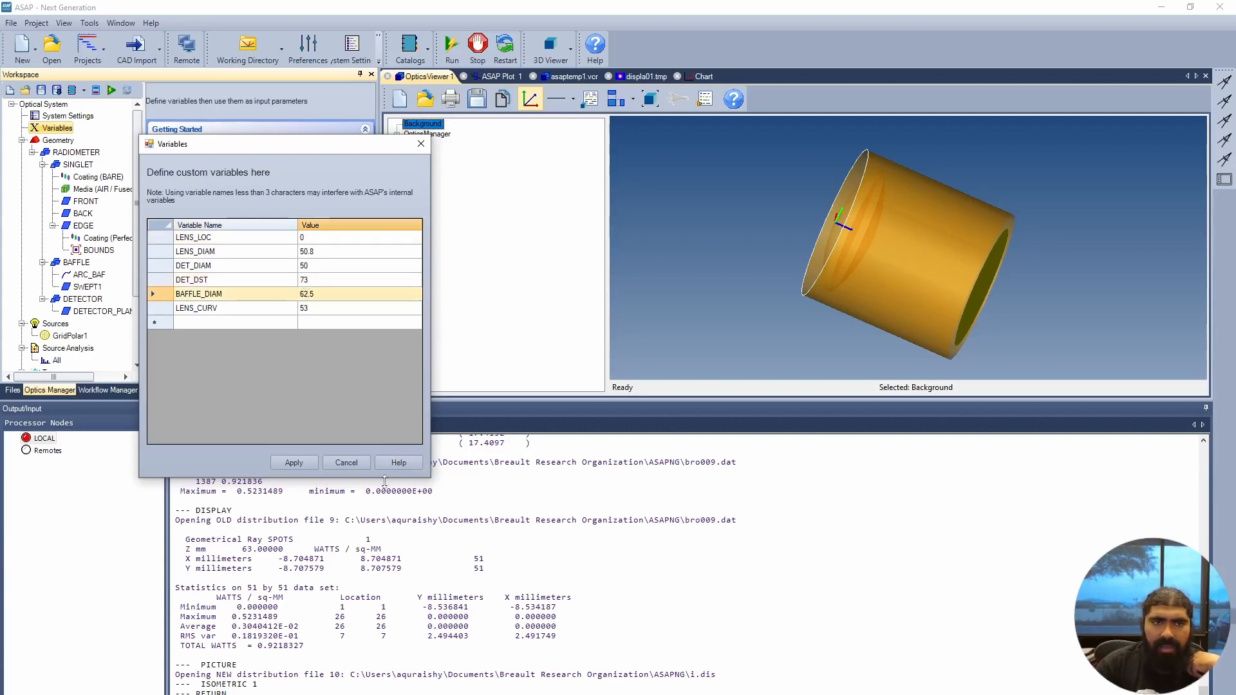
left_click(310, 465)
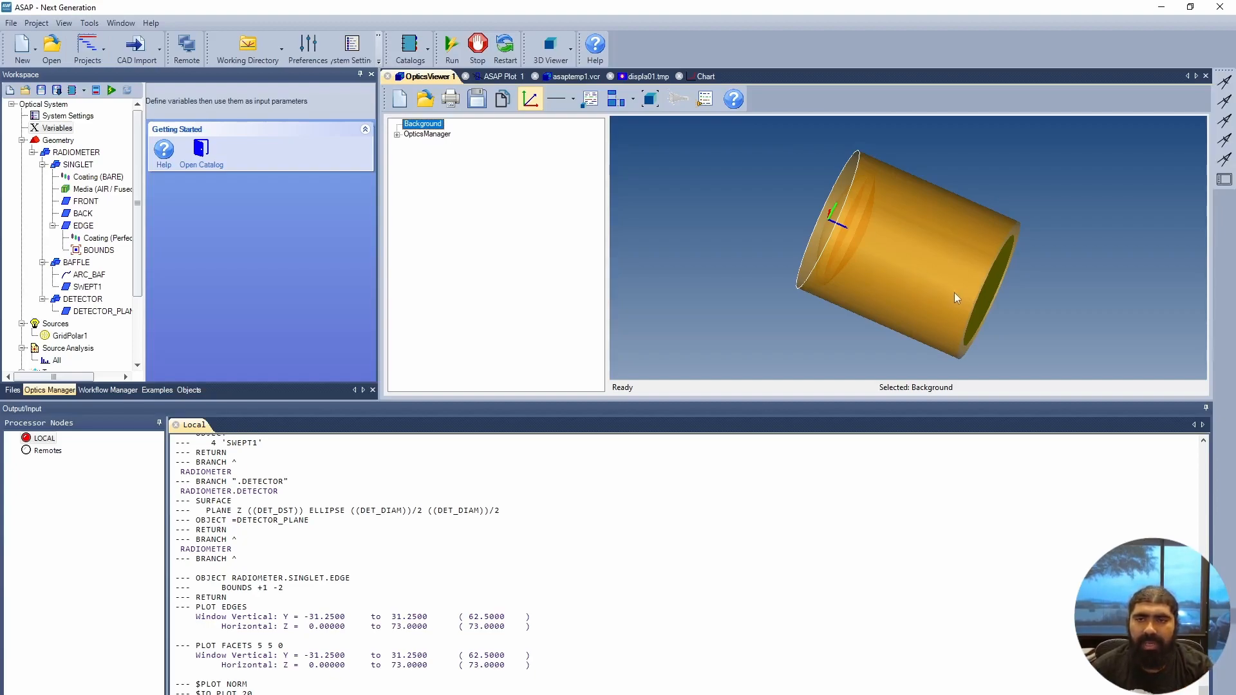
Rerun the system with the changed detector distance and compare the irradiance pictures displa01.tmp and displa02.tmp.
left_click_drag(1031, 296, 997, 249)
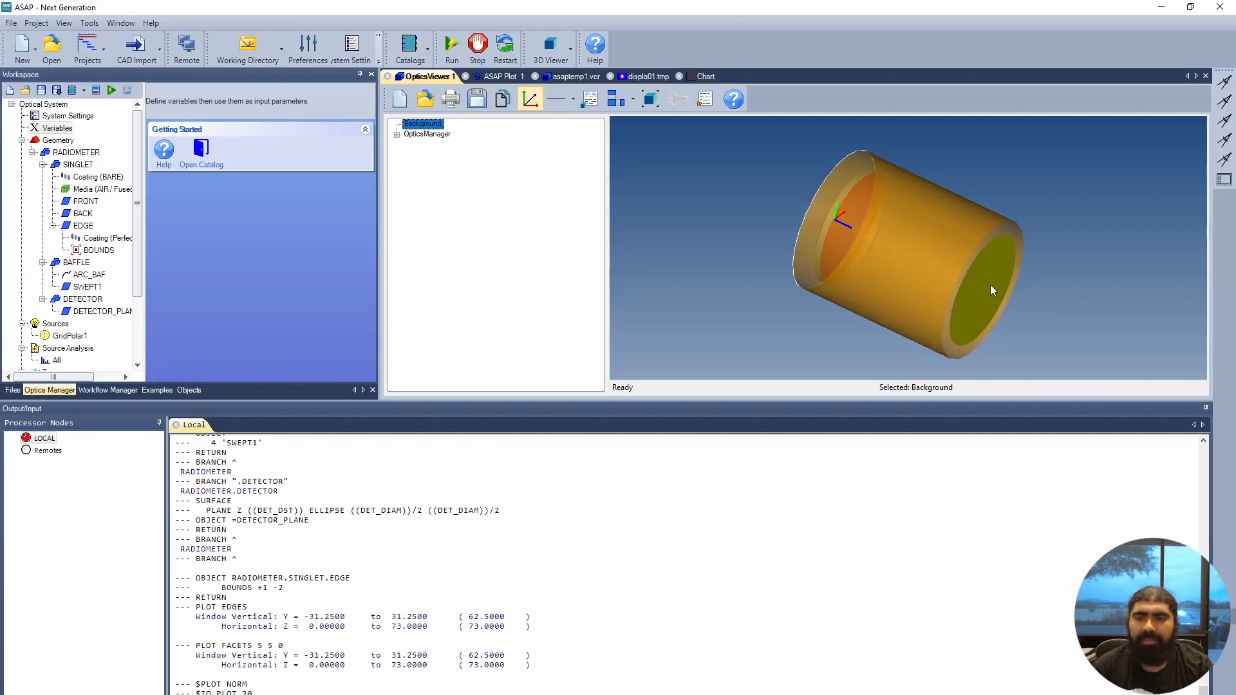
left_click_drag(890, 302, 921, 314)
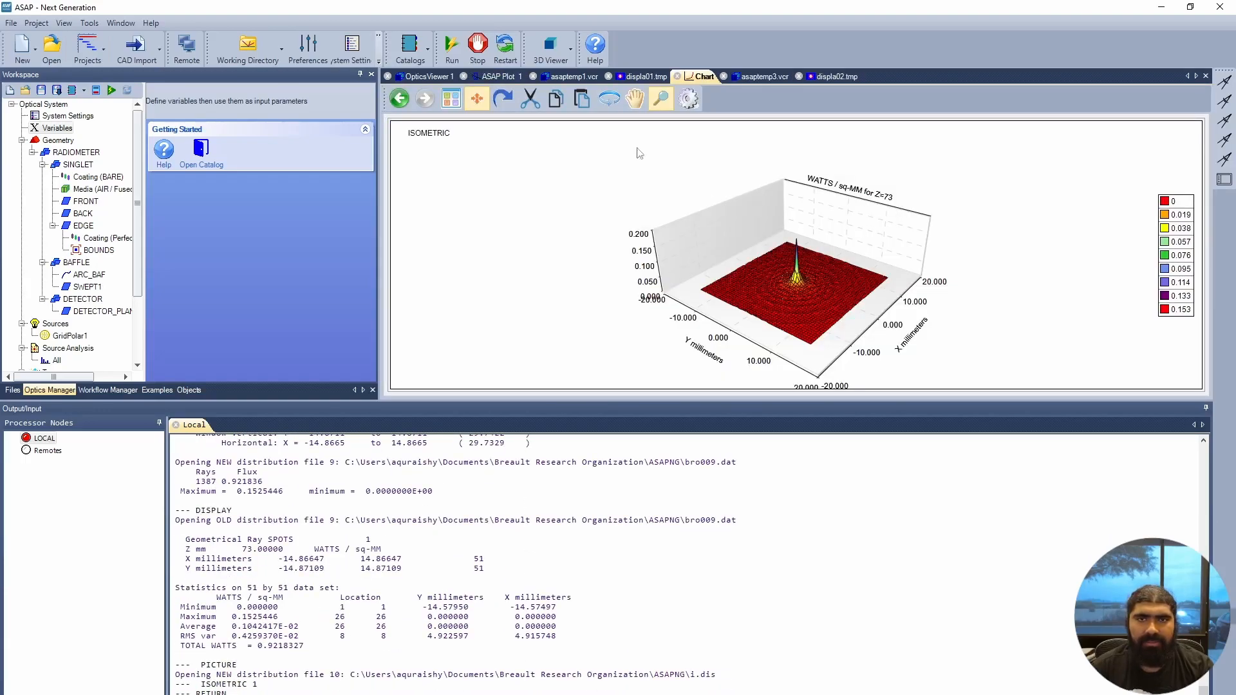
left_click(644, 76)
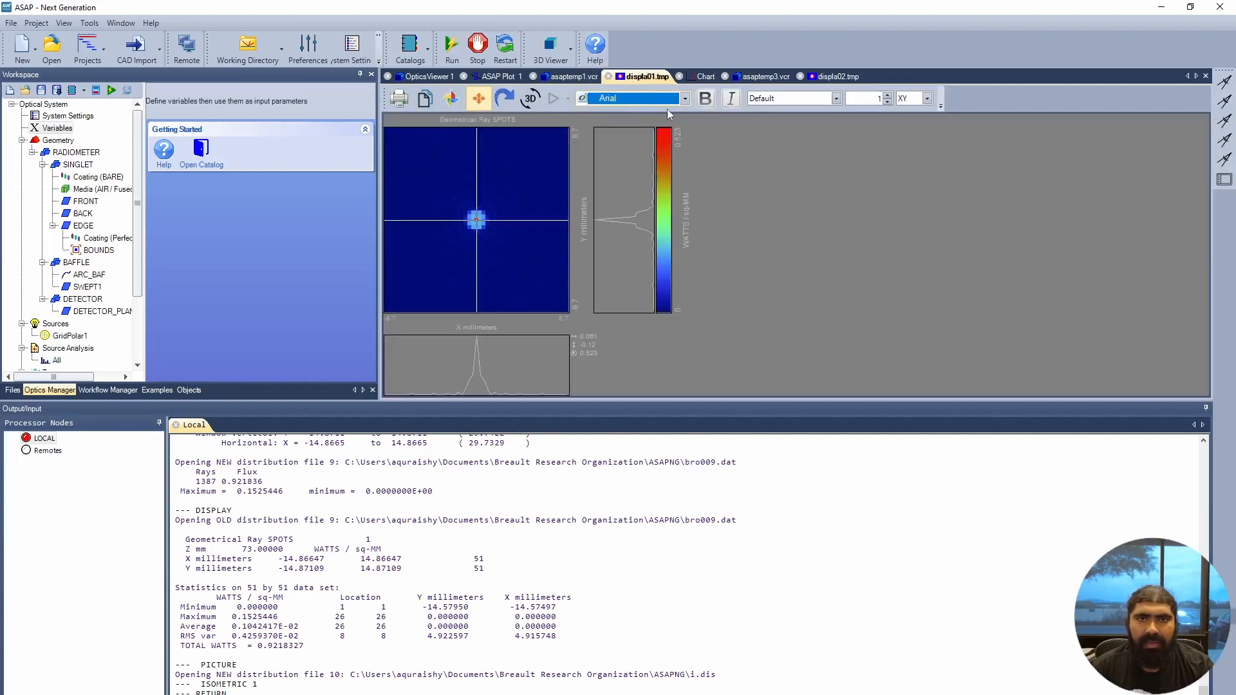
left_click(837, 77)
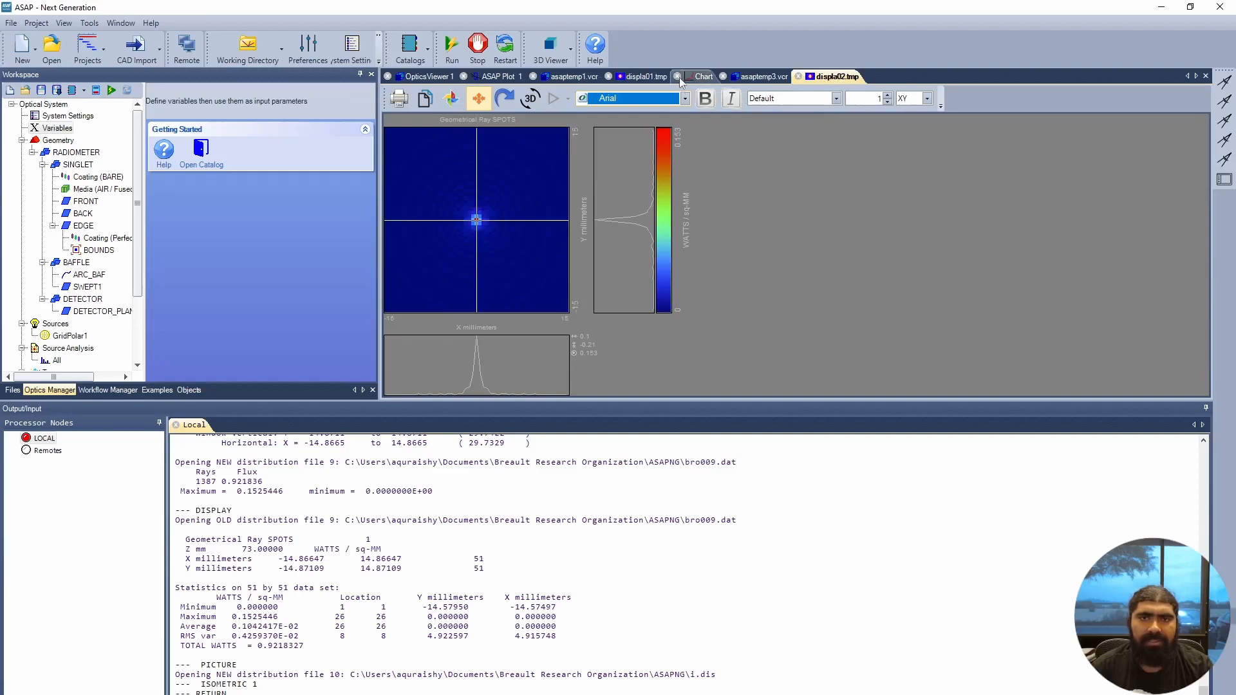
left_click(634, 78)
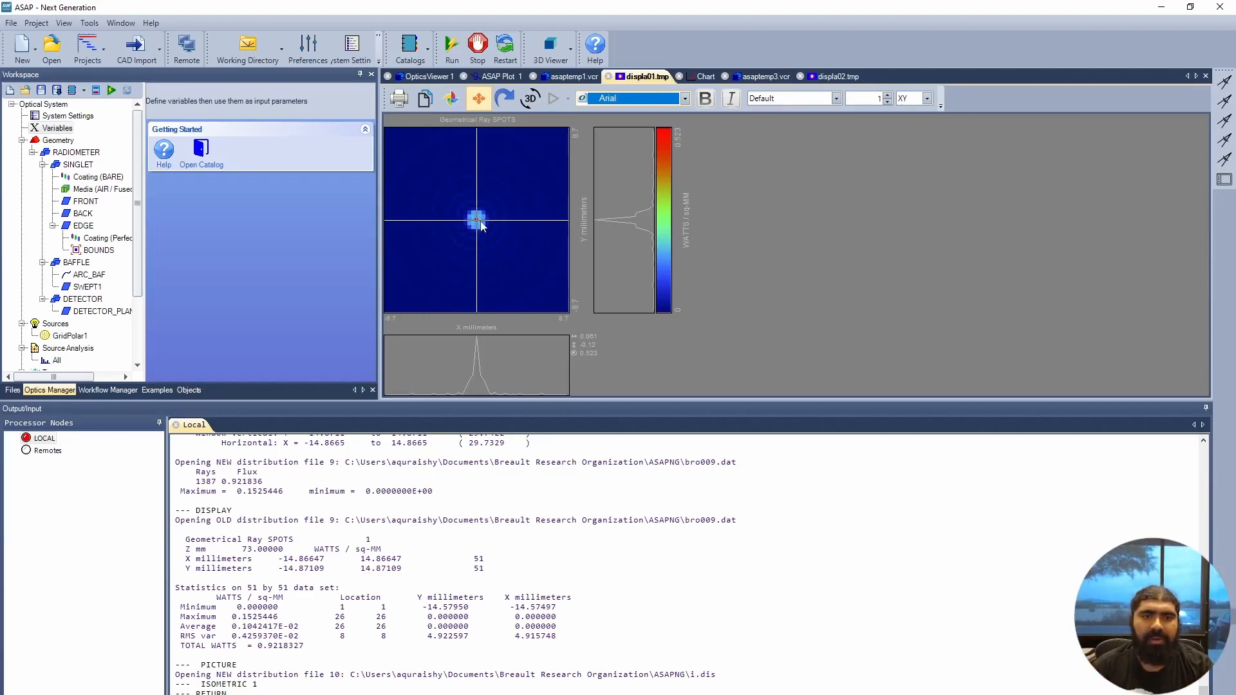
left_click(835, 76)
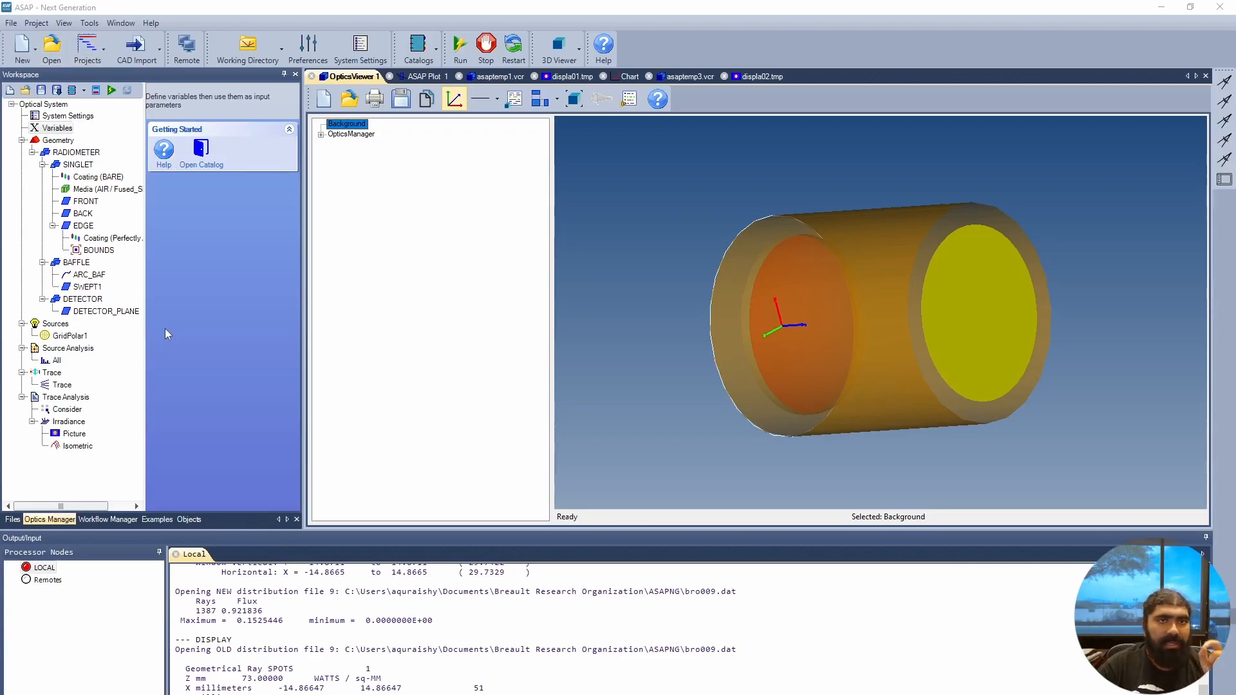
Save the optical system as an ASAP geometry (.sdx) file named radiometer in the ASAPNG folder.
left_click(12, 24)
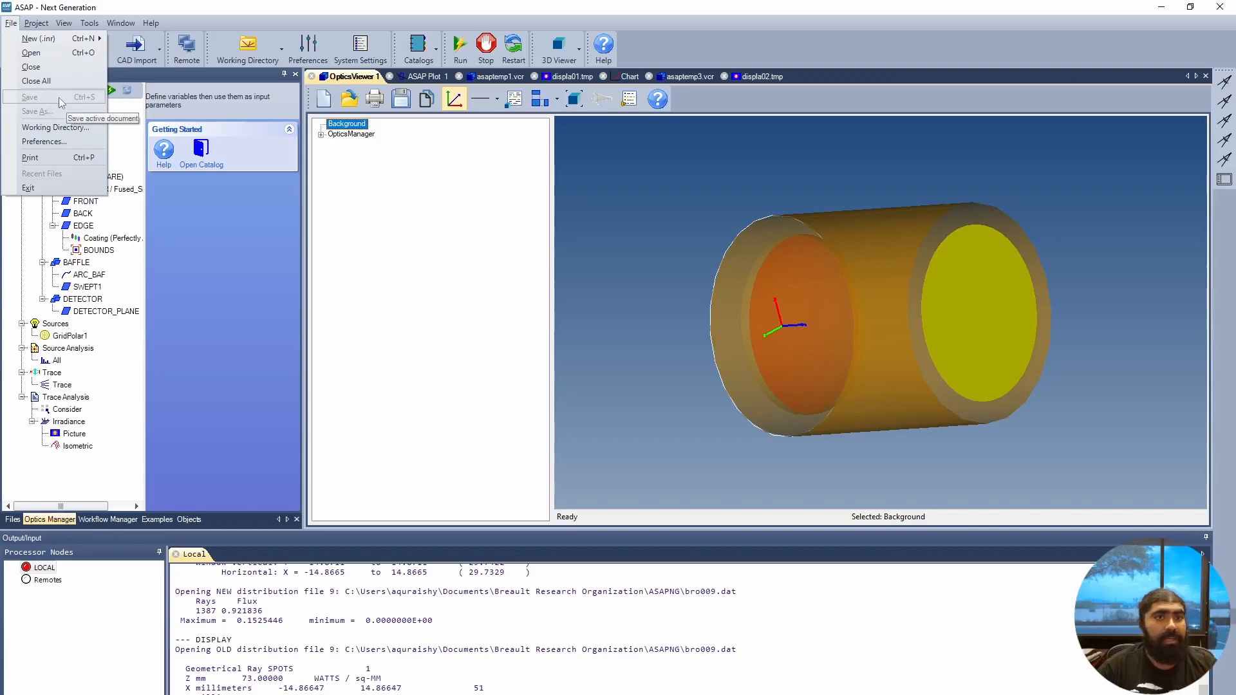
left_click(231, 287)
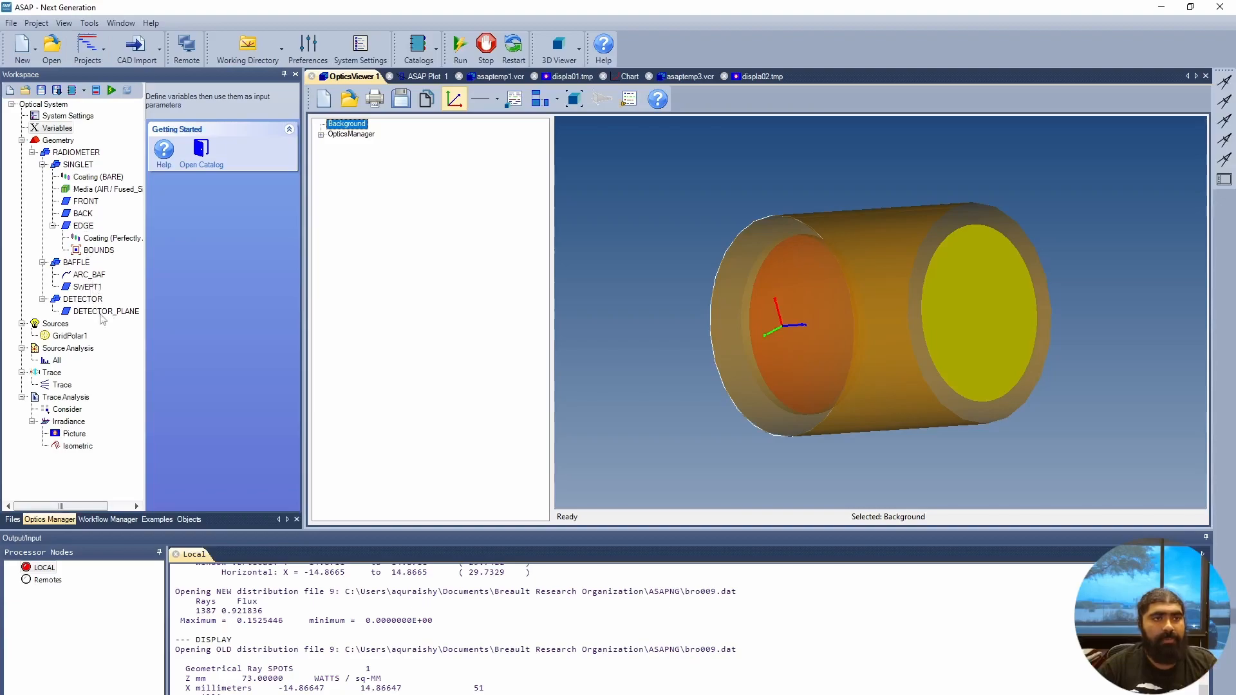
left_click(40, 90)
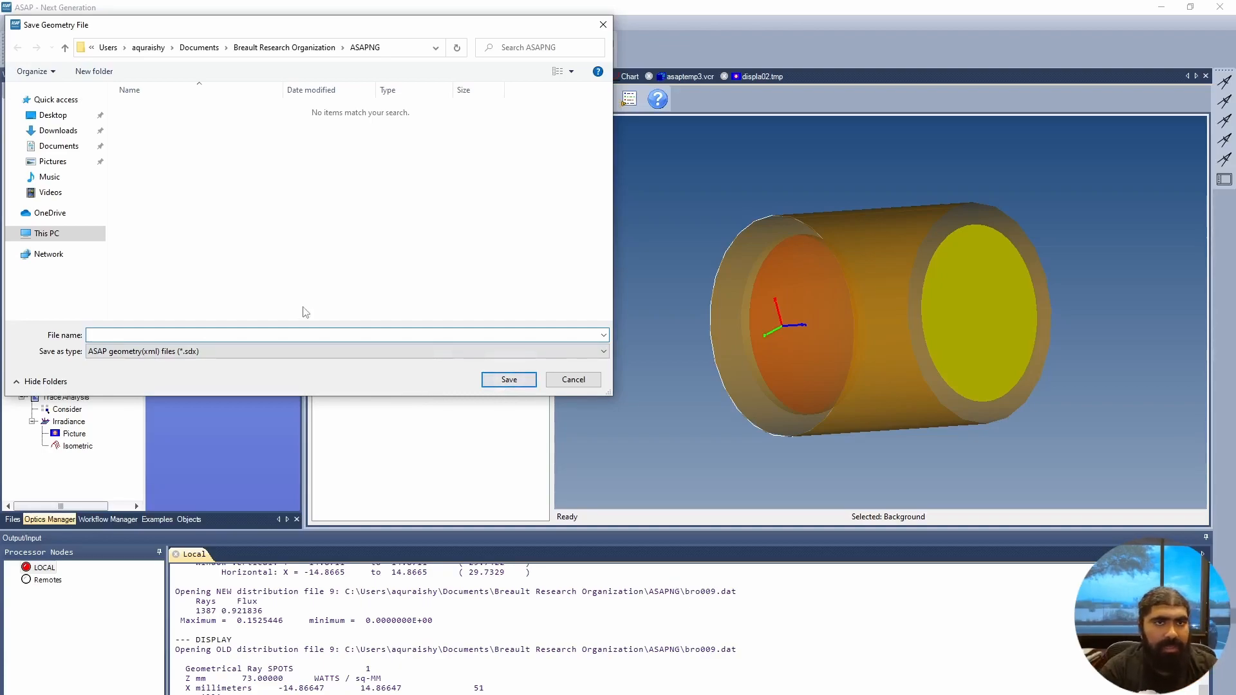
type("radiometer")
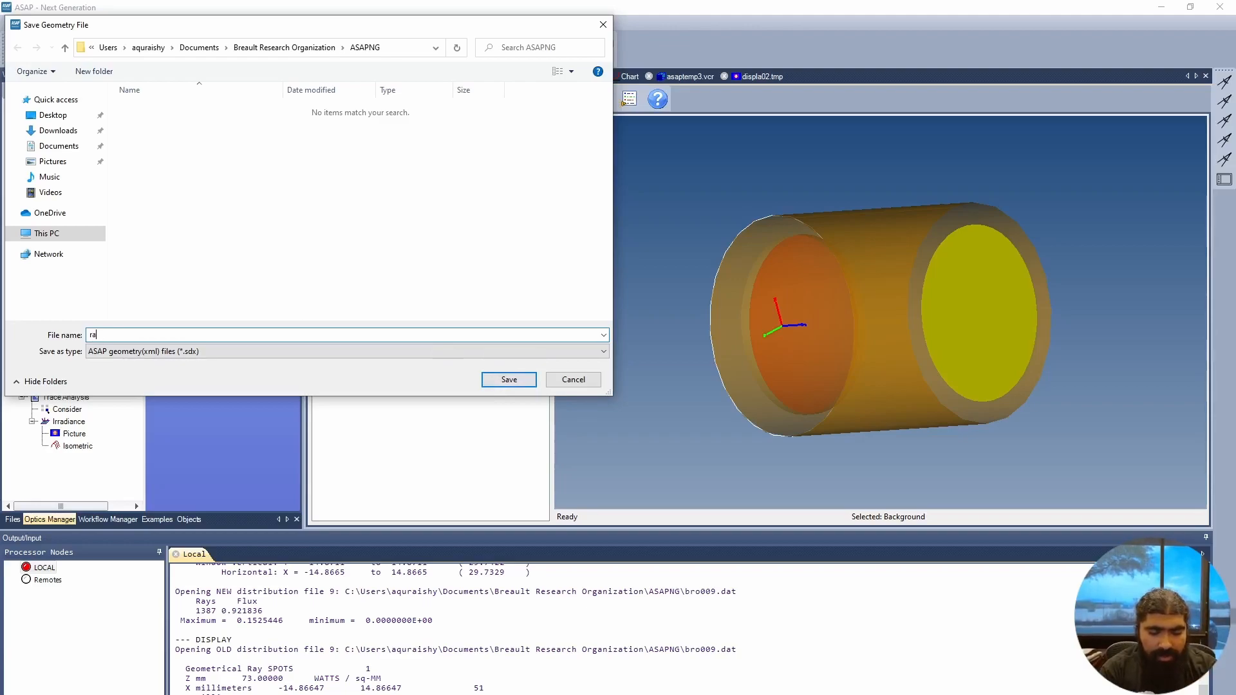